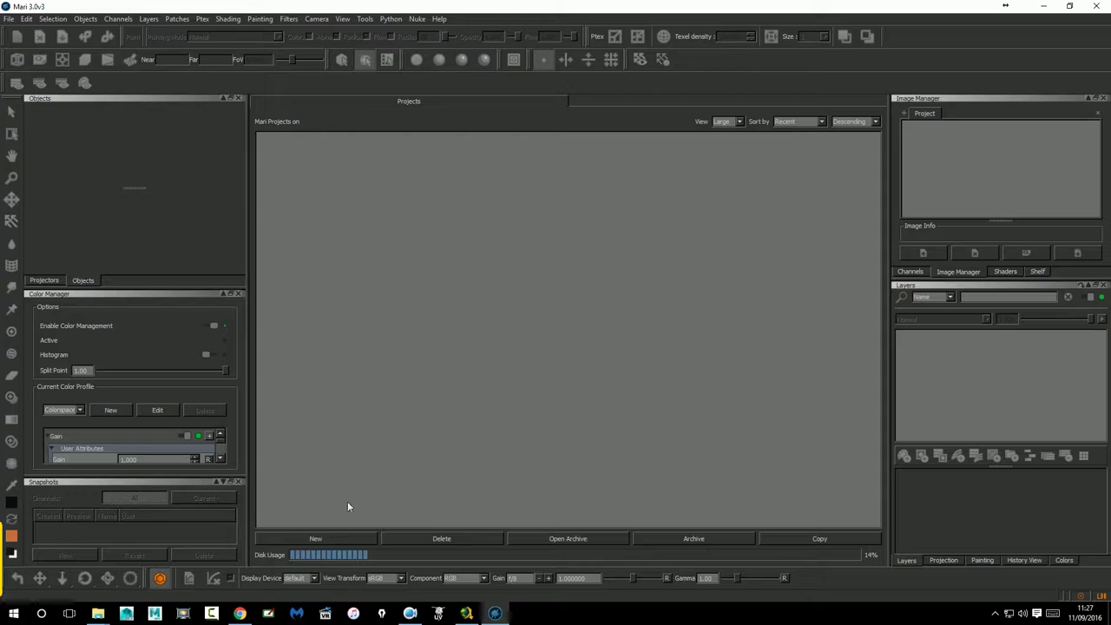
Start a new Mari project and name it MesaSilla.
click(316, 538)
drag(523, 103, 515, 130)
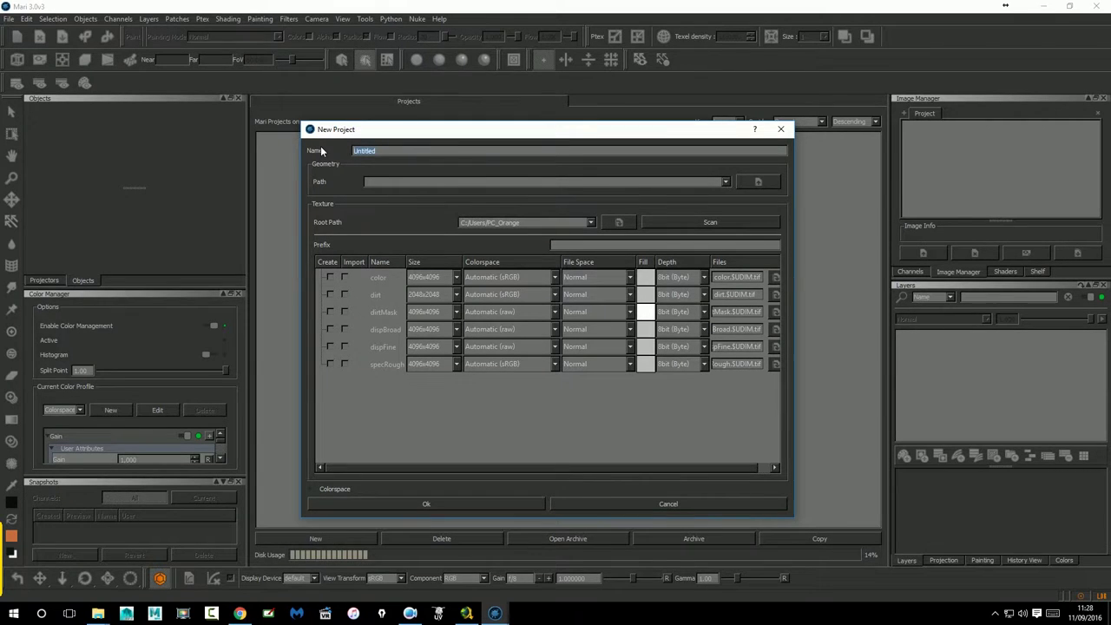
text(MesaSilla)
Create the project from MesaSilla_UV.obj in E:/ElChicoMalvavisco PROYECT/scenes/Silla.
click(743, 182)
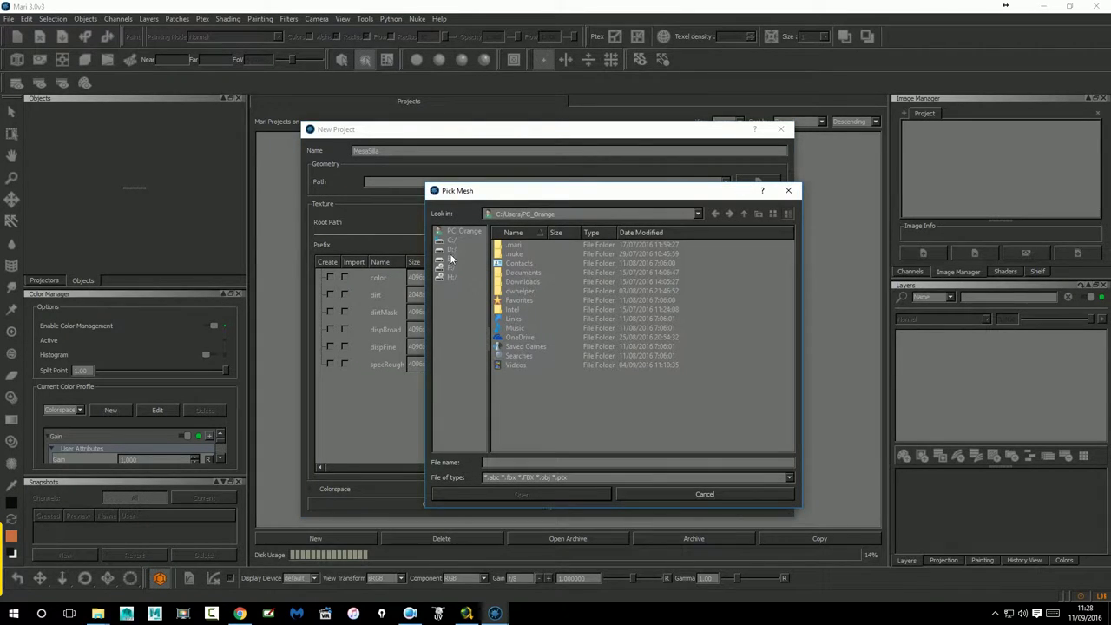
click(451, 249)
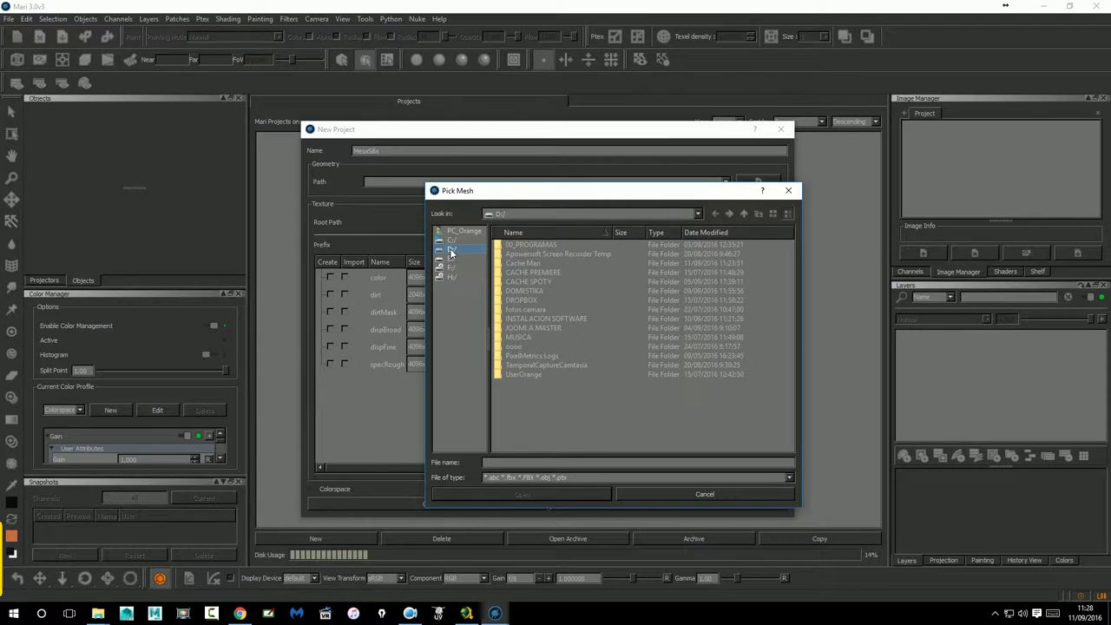
click(452, 259)
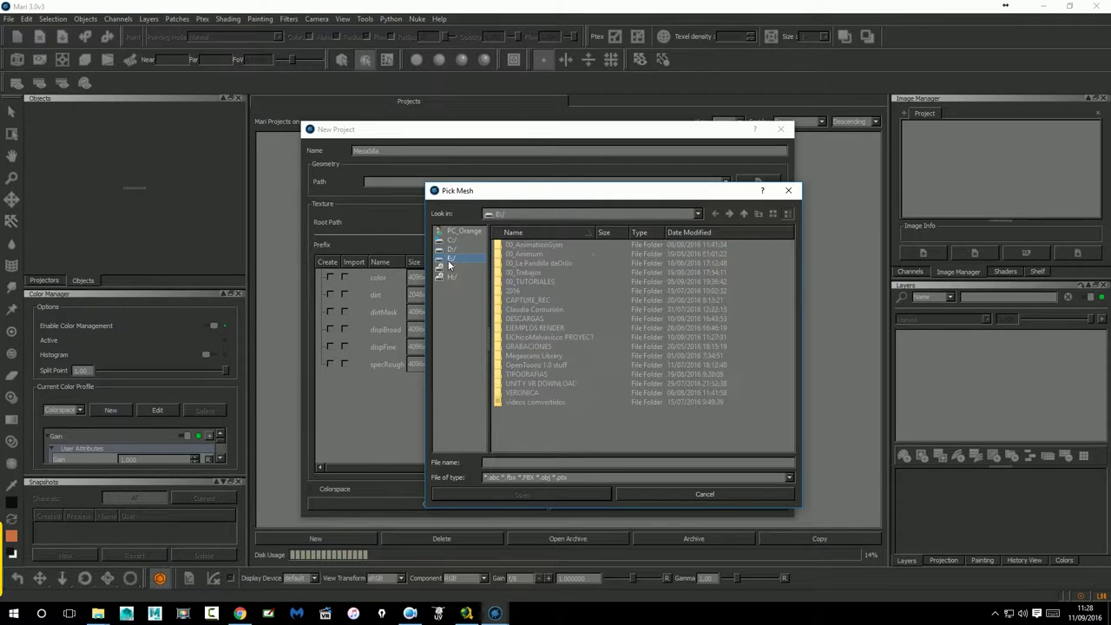
double_click(541, 337)
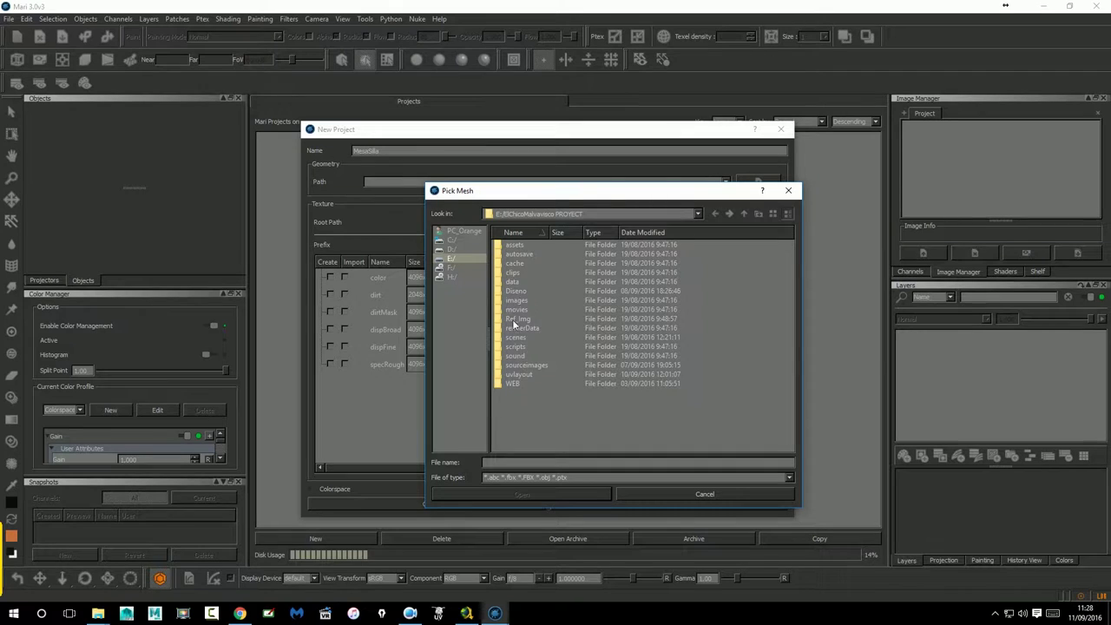
double_click(518, 338)
double_click(512, 253)
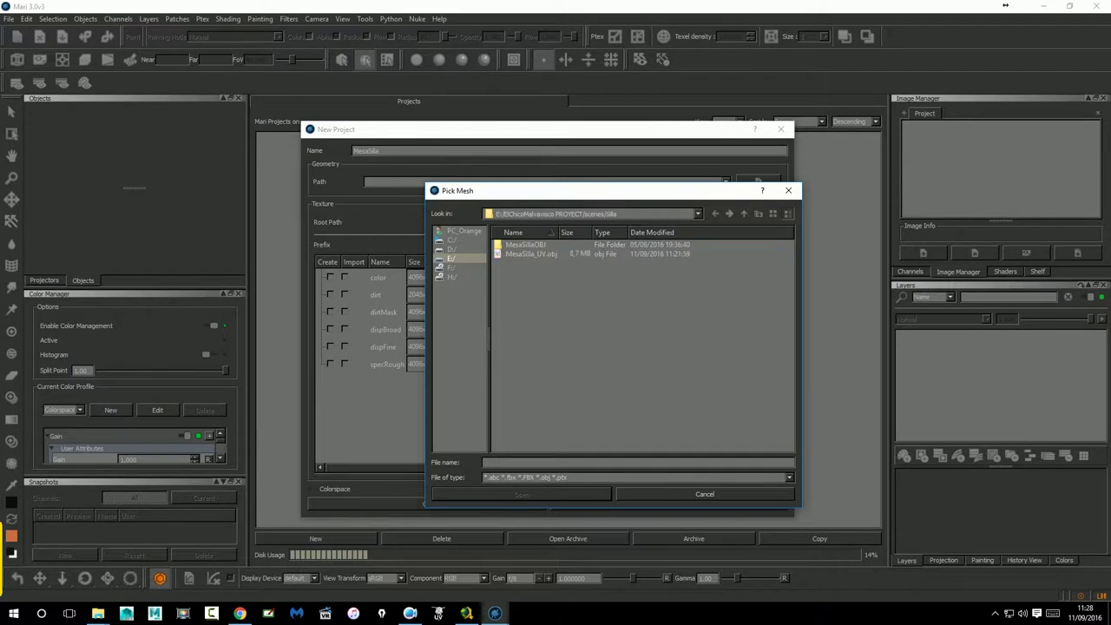
click(534, 262)
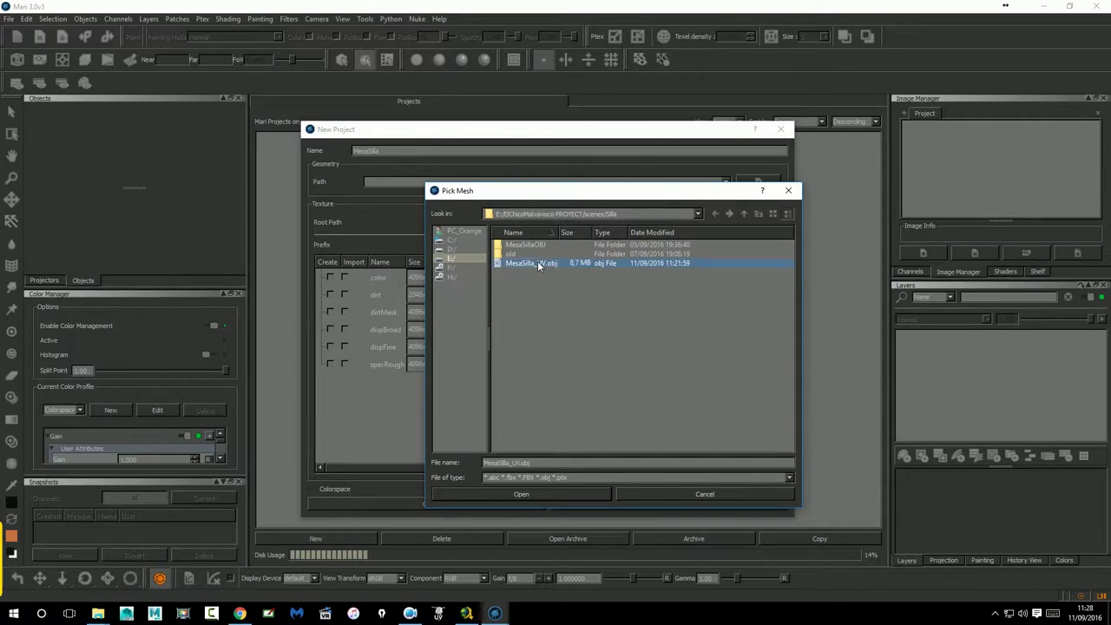
click(595, 491)
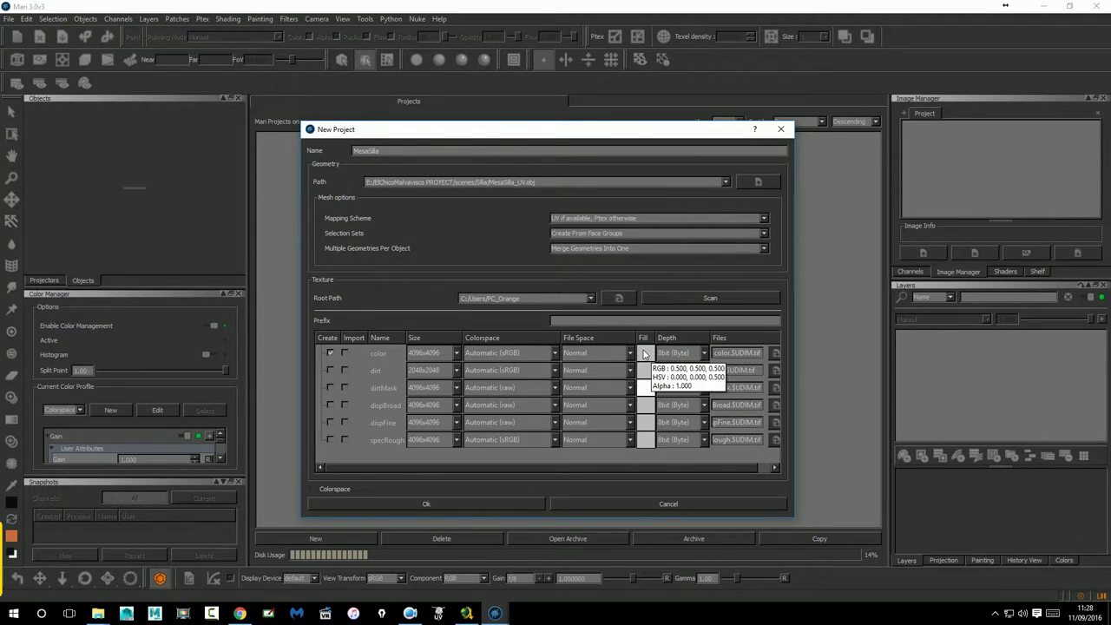
click(441, 503)
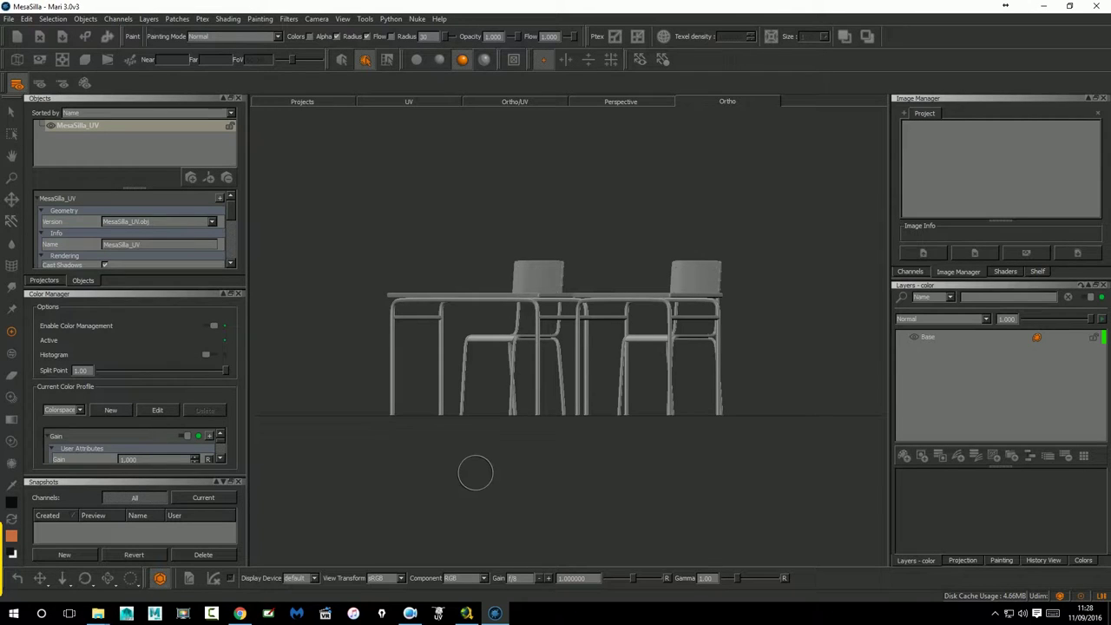
Orbit the desks and toggle the Base layer to preview the checker texture.
middle_drag(449, 470, 471, 495)
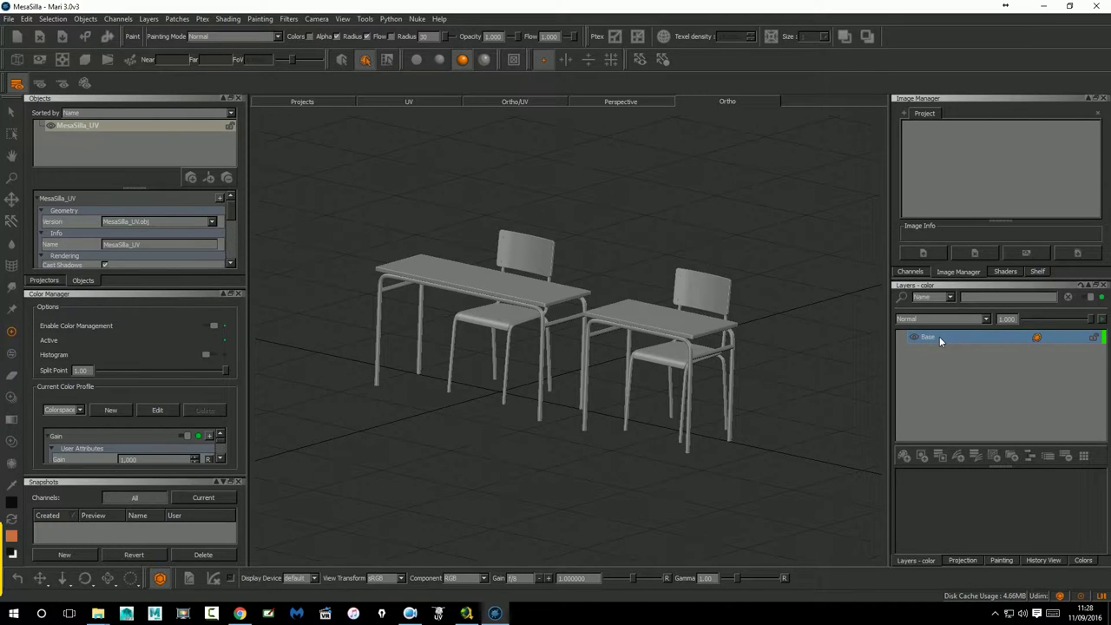
click(915, 338)
click(915, 337)
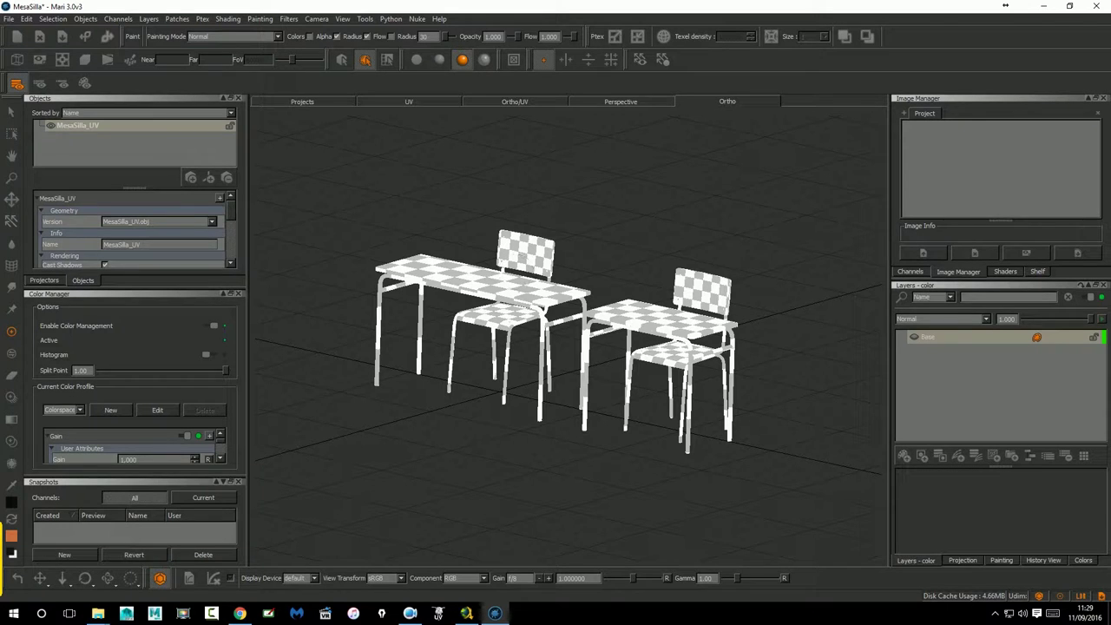
click(913, 338)
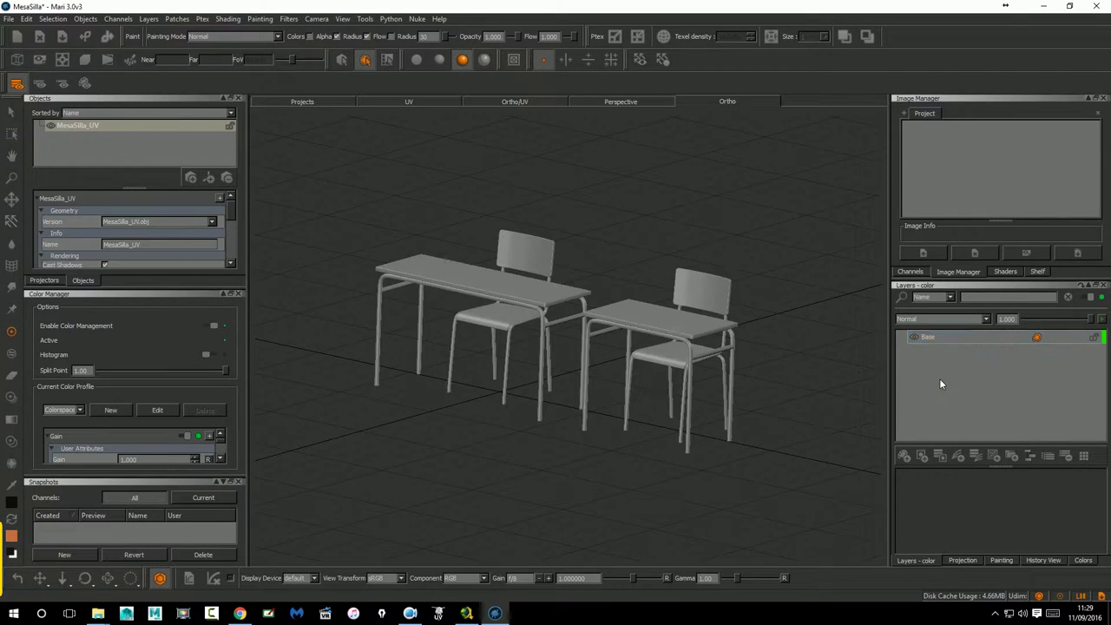
Reframe the desks, then bring up the Projects tab showing MesaSilla.
middle_drag(642, 352, 633, 376)
scroll(446, 409, up, 3)
mouse_move(446, 409)
middle_down()
mouse_move(521, 435)
mouse_move(528, 422)
mouse_move(446, 403)
mouse_move(451, 411)
middle_up()
scroll(520, 435, down, 3)
scroll(518, 422, down, 3)
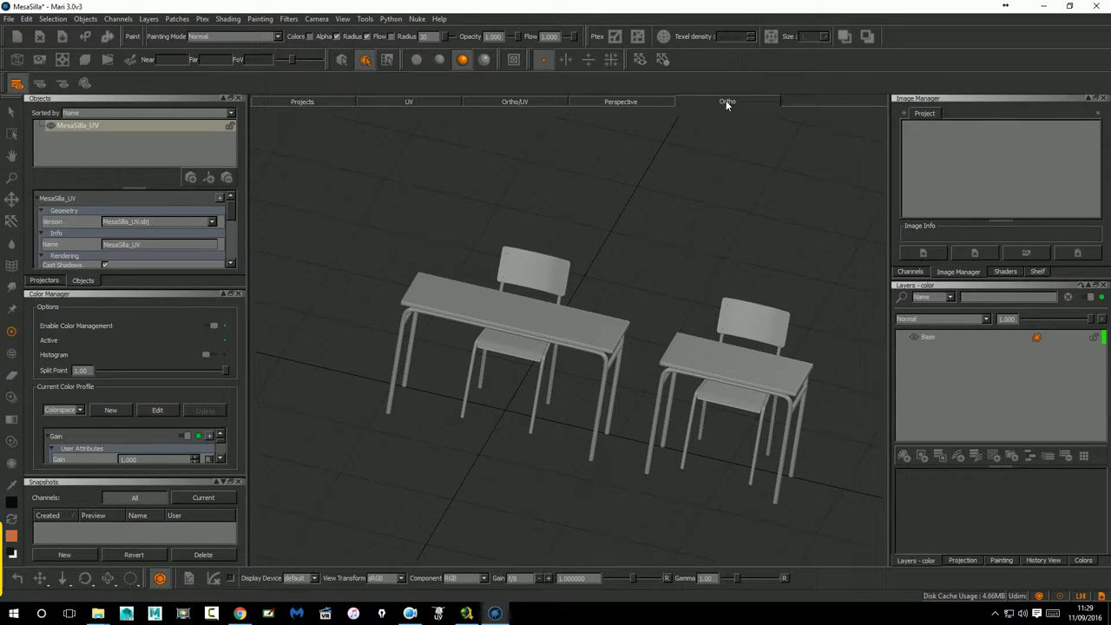
click(305, 101)
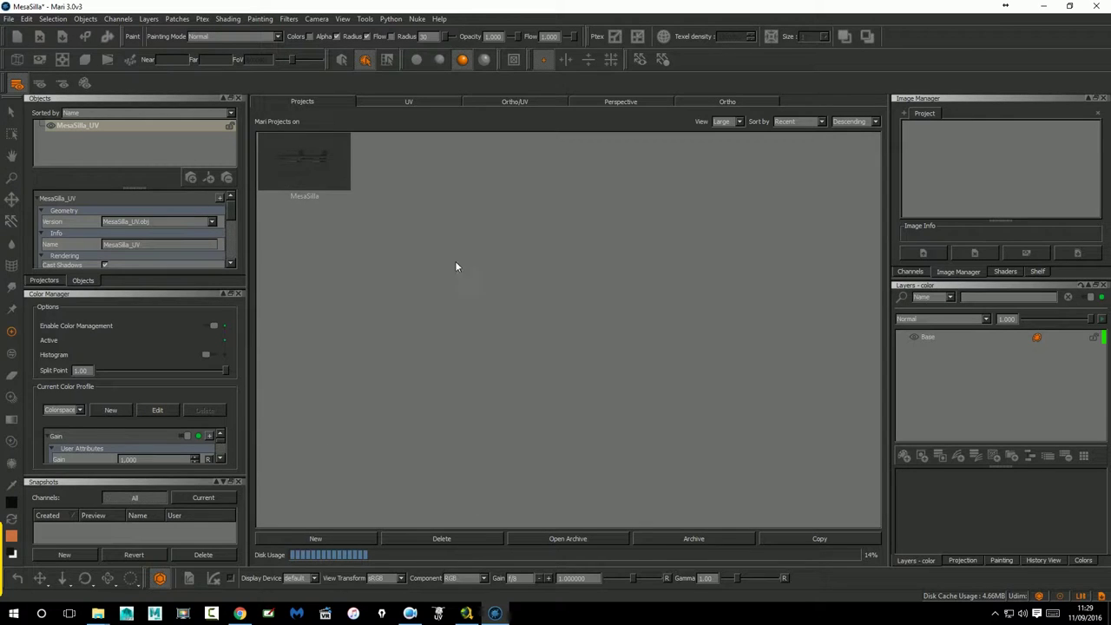
View the UV layout and pan across to see the patches on the right.
click(372, 100)
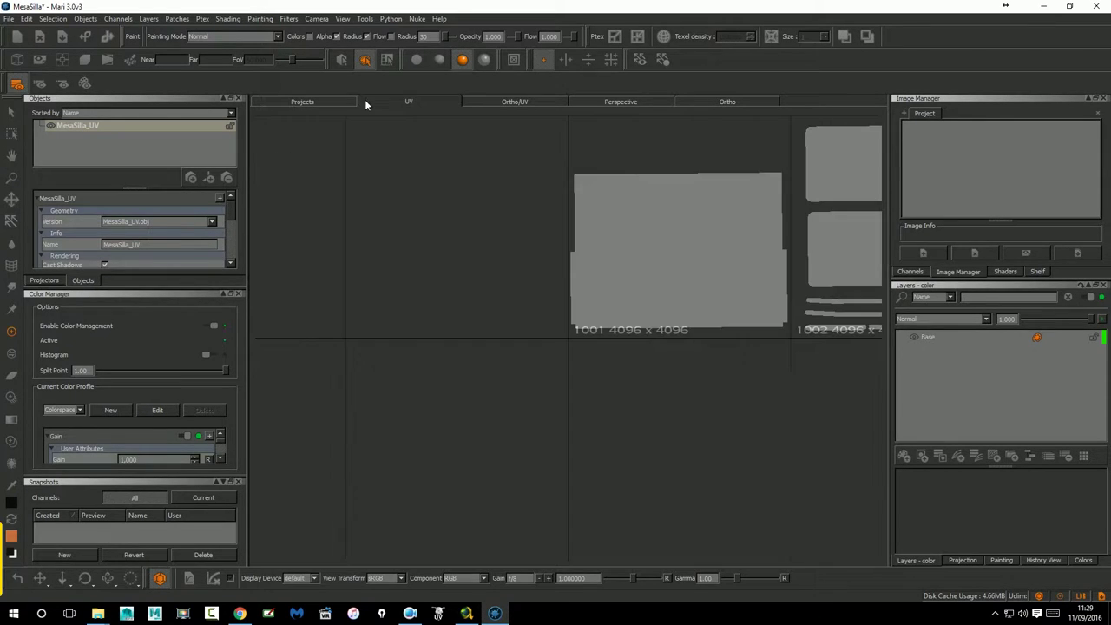
scroll(721, 208, down, 3)
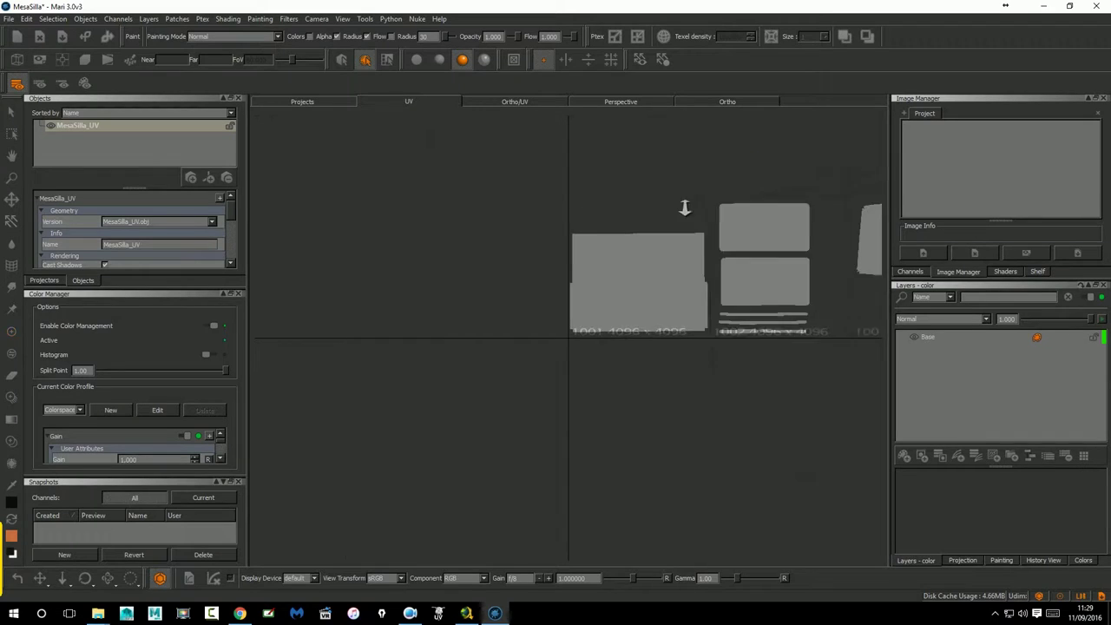
scroll(659, 209, down, 1)
middle_drag(607, 234, 434, 240)
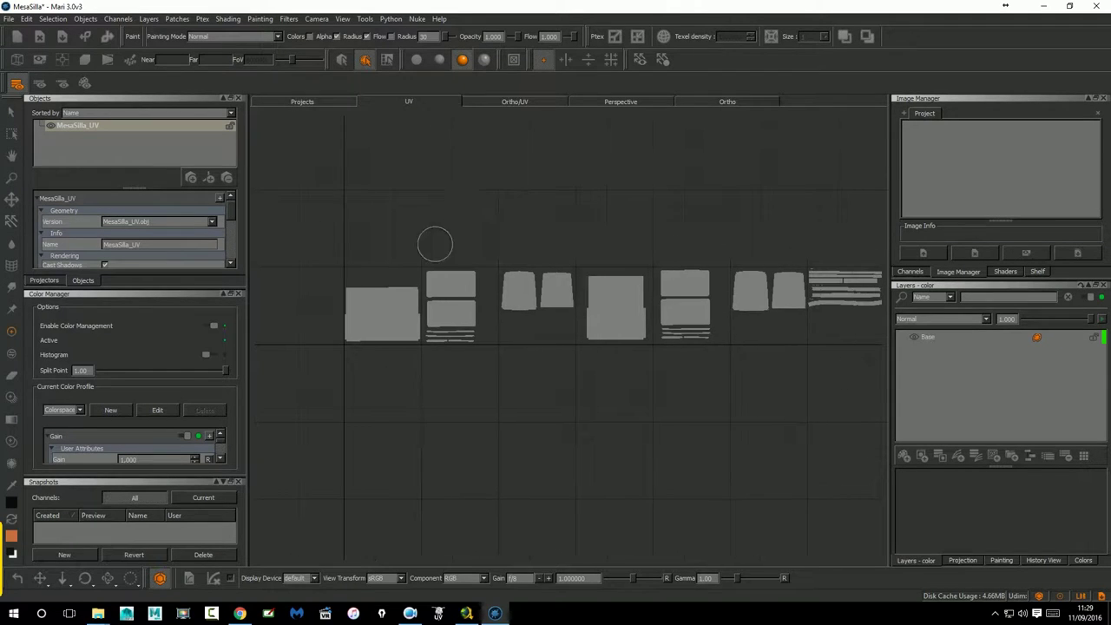
mouse_move(711, 237)
middle_down()
mouse_move(272, 223)
mouse_move(741, 223)
mouse_move(738, 243)
middle_up()
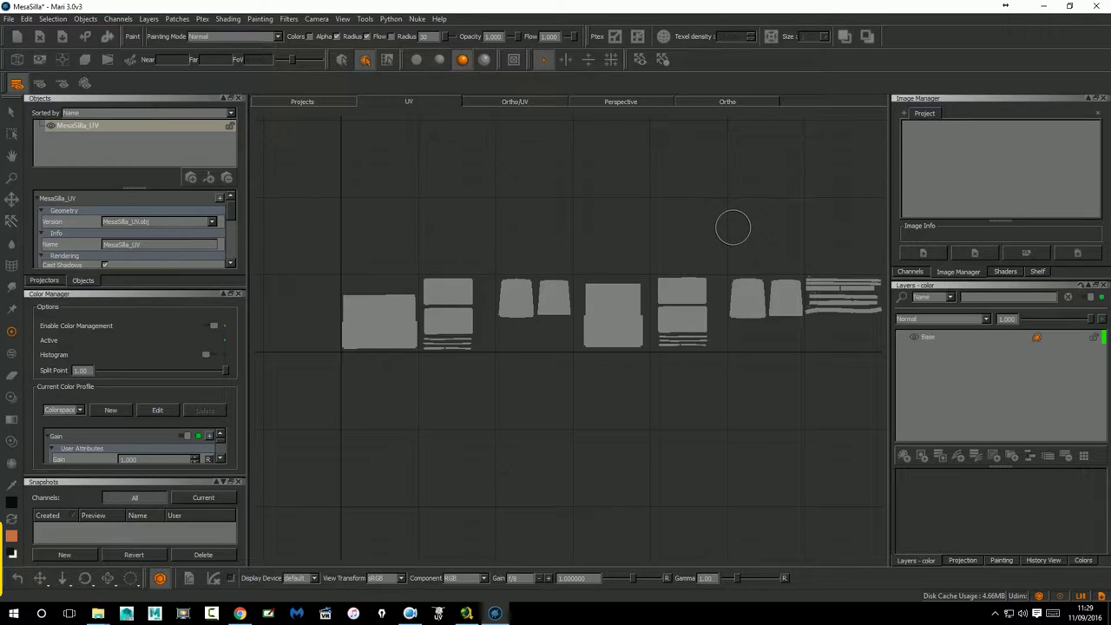
Show the Ortho/UV split with a wider model side, angled model and UDIM tiles 1001–1002.
click(514, 101)
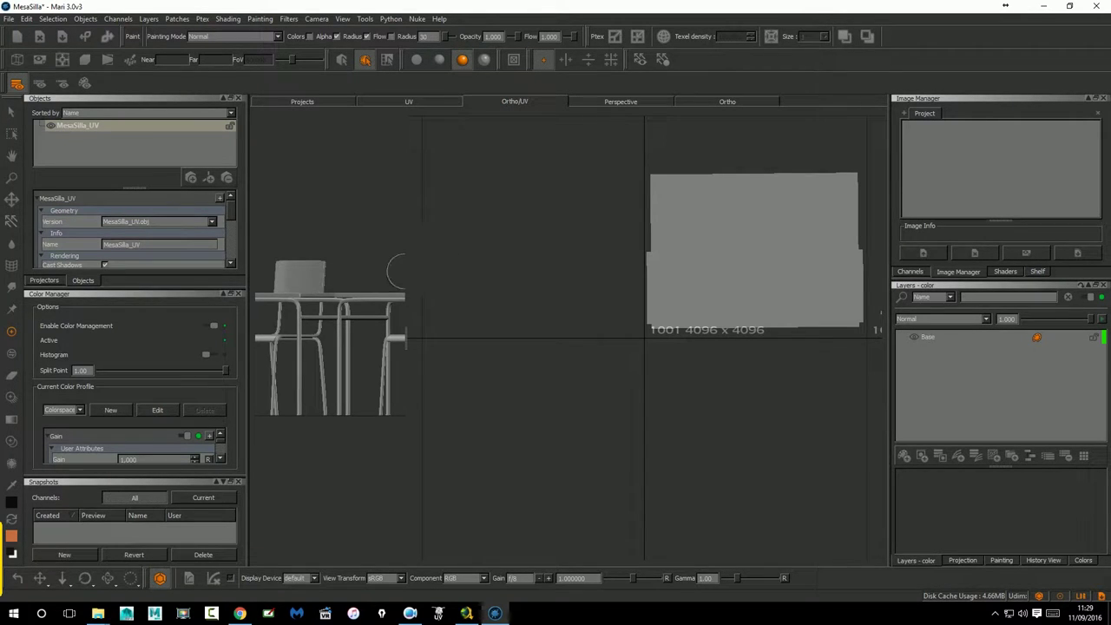
drag(414, 274, 546, 276)
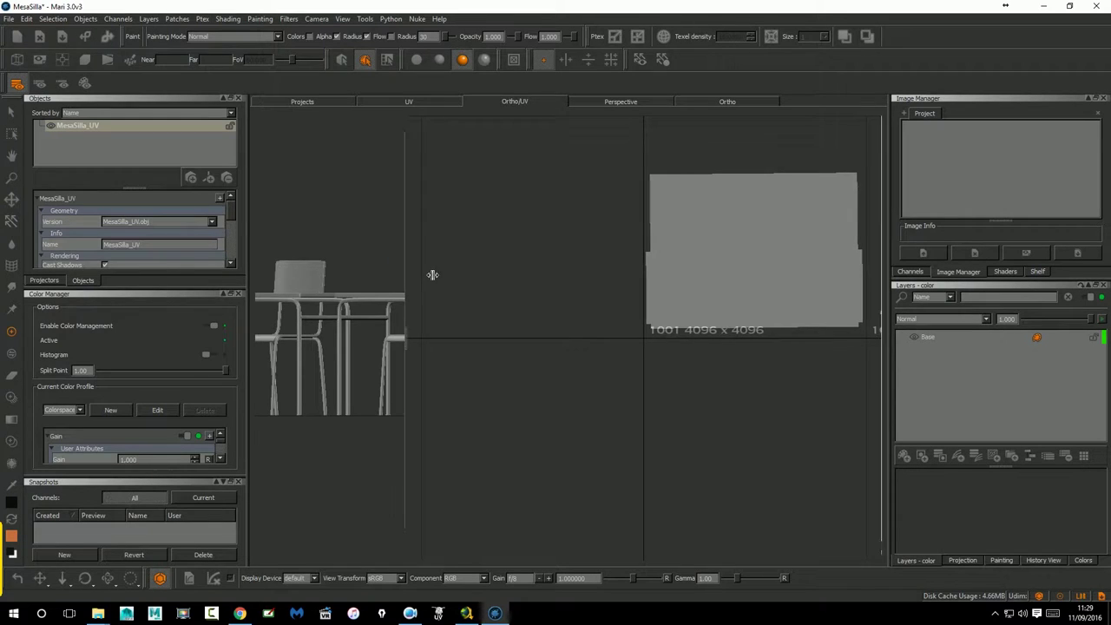
mouse_move(420, 269)
middle_down()
mouse_move(419, 297)
mouse_move(430, 284)
mouse_move(422, 257)
middle_up()
scroll(420, 253, down, 2)
scroll(421, 249, down, 1)
mouse_move(630, 275)
middle_down()
mouse_move(613, 315)
mouse_move(534, 355)
middle_up()
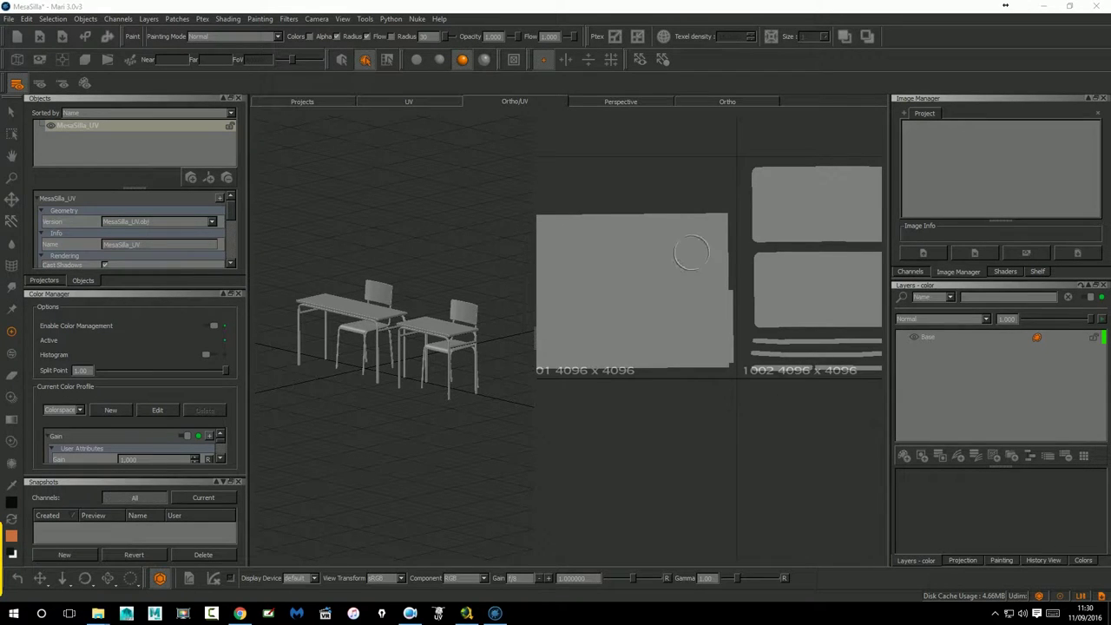
scroll(691, 253, down, 1)
scroll(706, 285, down, 2)
scroll(721, 285, down, 3)
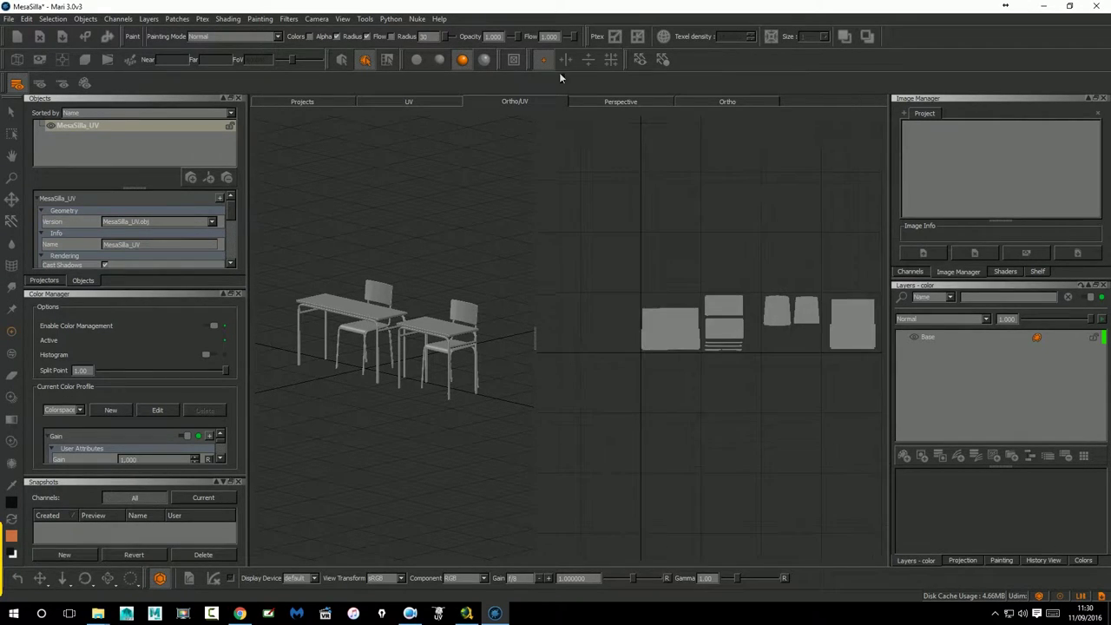
Look at the desks from above in Perspective, then zoom in on them in Ortho.
click(620, 102)
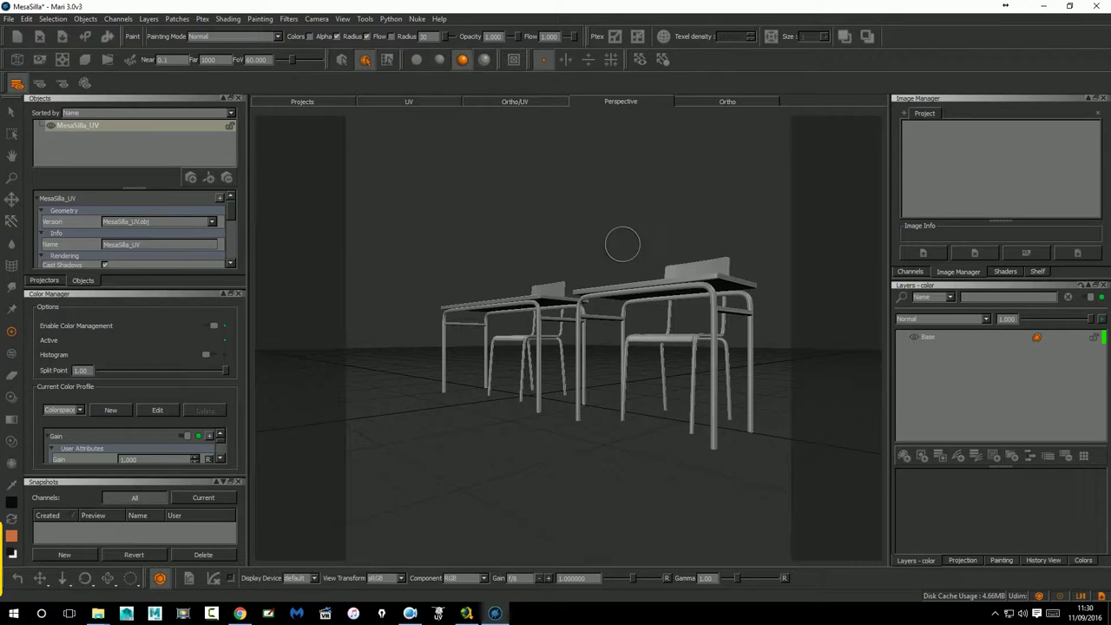
mouse_move(617, 286)
middle_down()
mouse_move(616, 300)
mouse_move(616, 279)
mouse_move(506, 293)
mouse_move(567, 292)
middle_up()
click(726, 102)
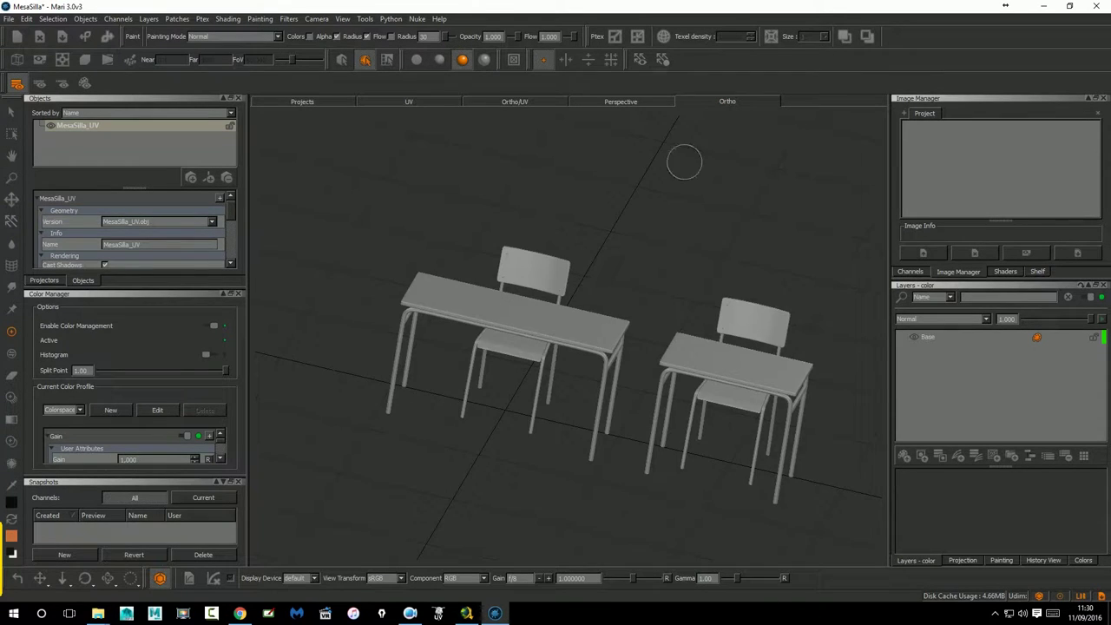
scroll(664, 303, down, 3)
scroll(633, 308, down, 3)
mouse_move(634, 294)
right_down()
mouse_move(546, 315)
mouse_move(769, 309)
mouse_move(620, 322)
mouse_move(744, 311)
right_up()
Orbit the desks through several angles, then switch to the flattened UV layout.
mouse_move(461, 500)
middle_down()
mouse_move(499, 509)
mouse_move(335, 285)
mouse_move(278, 277)
middle_up()
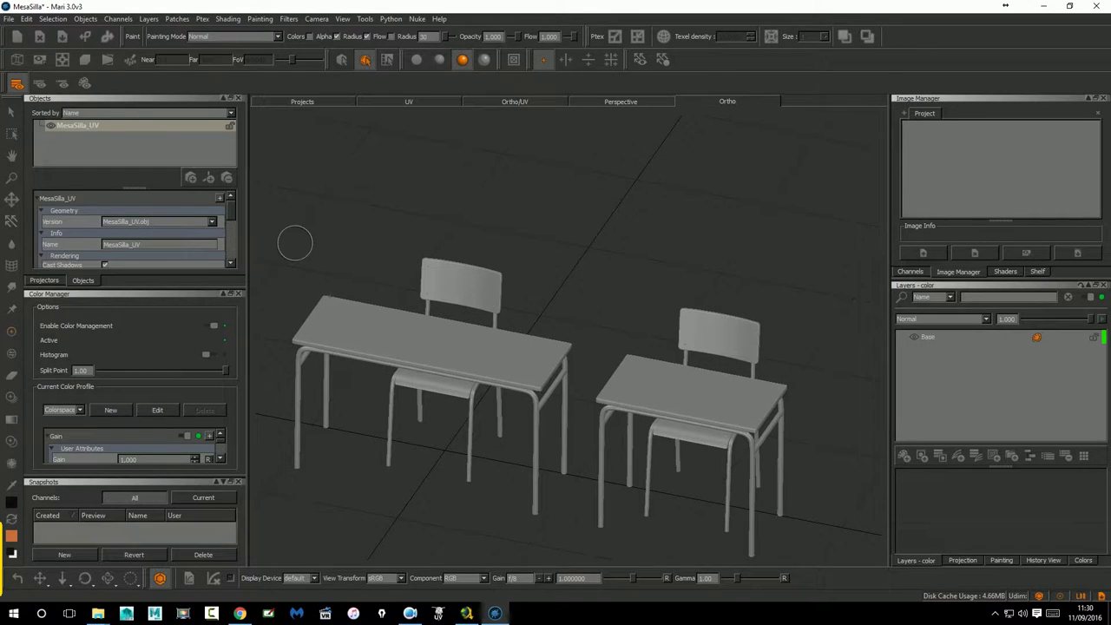
middle_drag(594, 296, 589, 299)
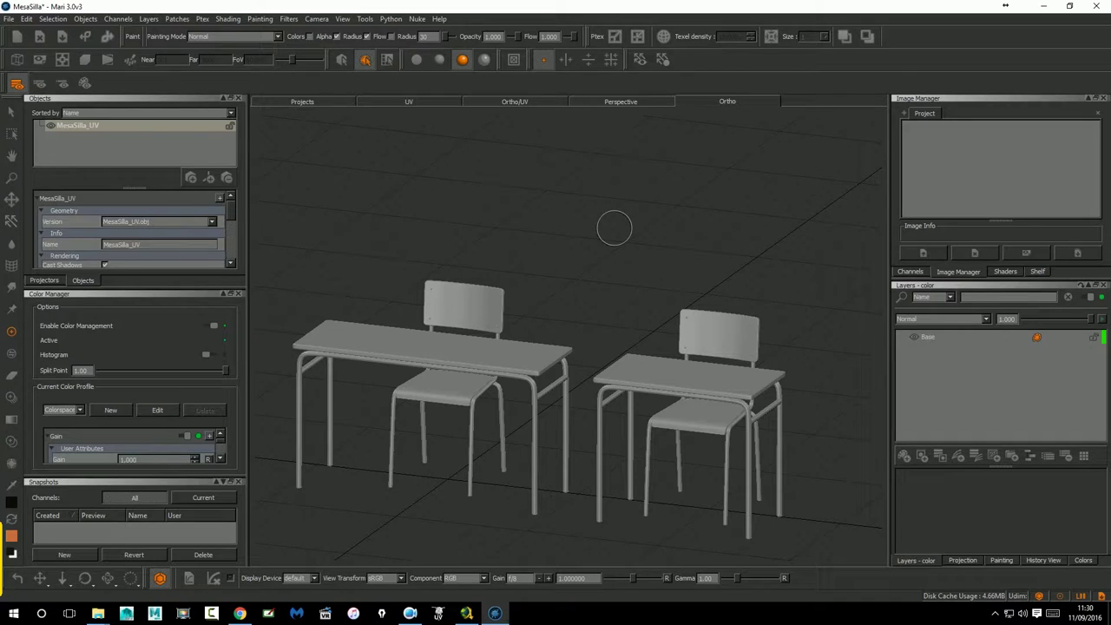
mouse_move(602, 270)
middle_down()
mouse_move(630, 272)
mouse_move(603, 272)
mouse_move(553, 298)
mouse_move(555, 238)
mouse_move(597, 218)
mouse_move(593, 225)
mouse_move(650, 218)
mouse_move(618, 221)
middle_up()
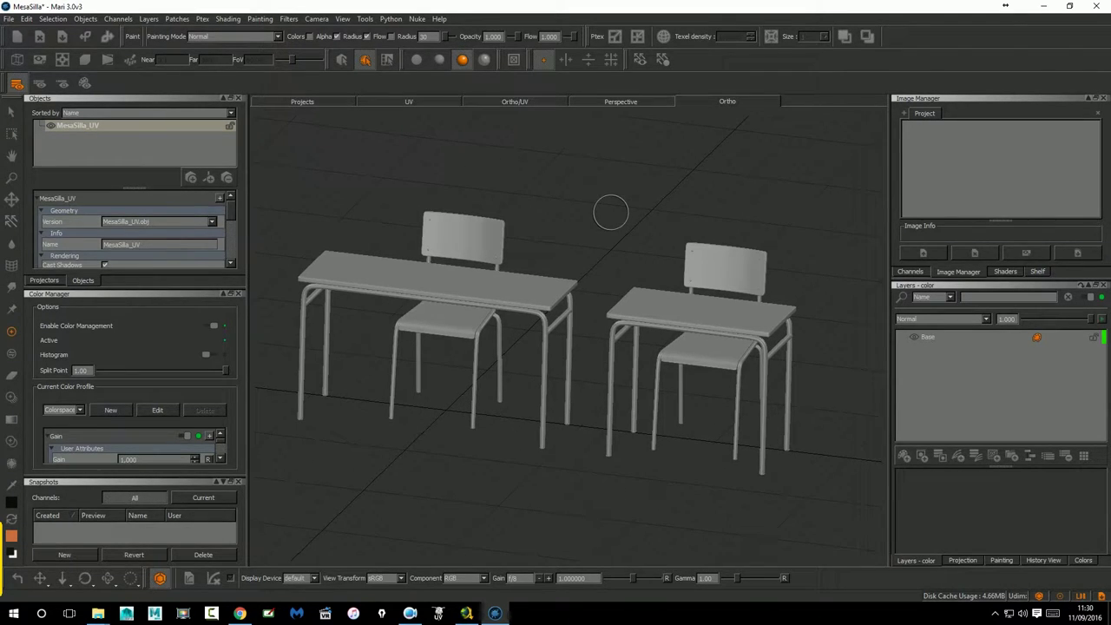
mouse_move(649, 230)
middle_down()
mouse_move(677, 218)
mouse_move(598, 263)
mouse_move(615, 300)
mouse_move(677, 239)
middle_up()
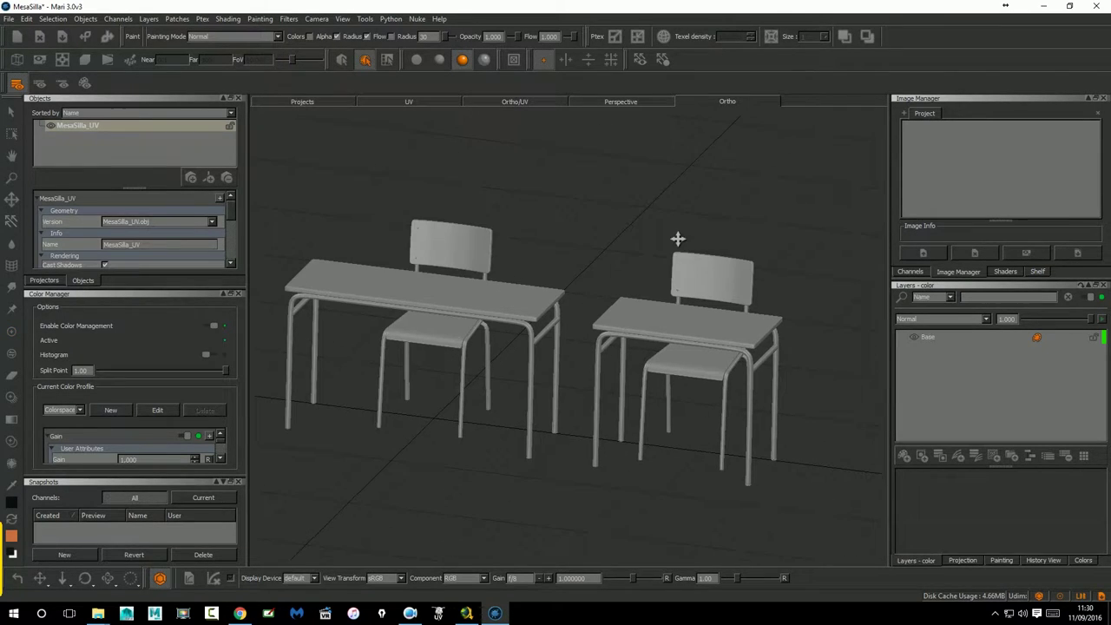
mouse_move(680, 223)
right_down()
mouse_move(578, 235)
mouse_move(665, 223)
right_up()
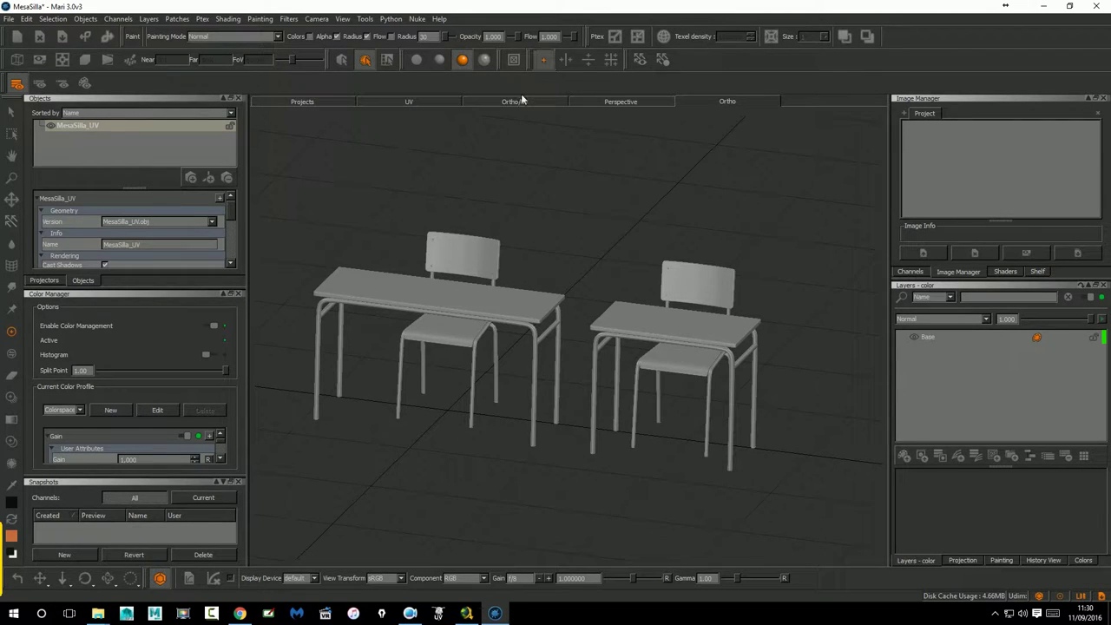
click(443, 100)
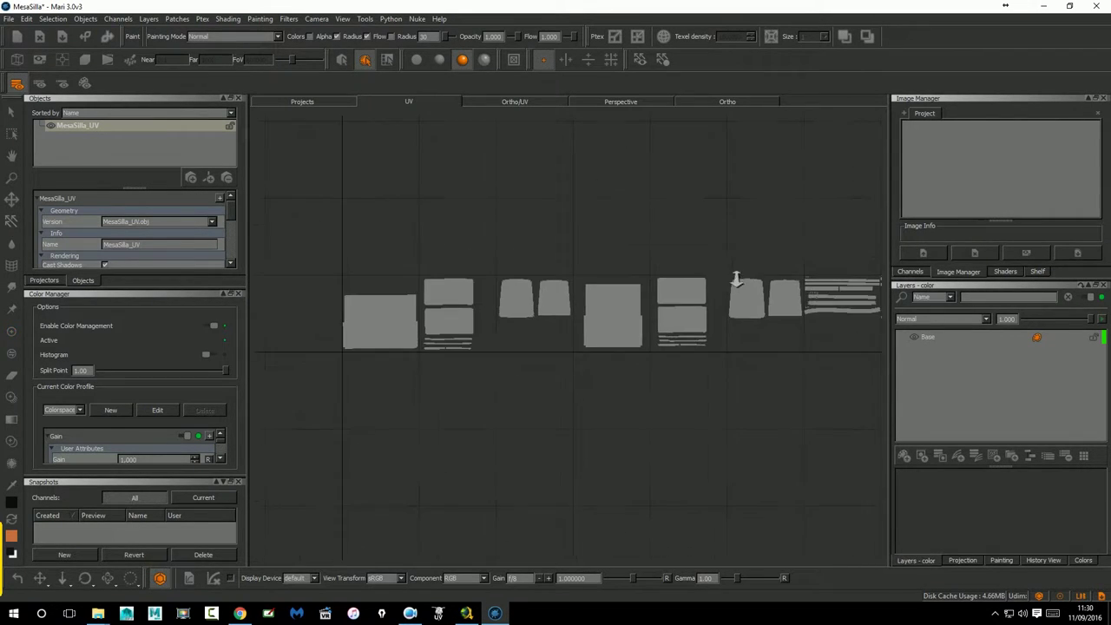
mouse_move(490, 290)
right_down()
mouse_move(611, 284)
mouse_move(529, 268)
right_up()
middle_drag(528, 268, 564, 355)
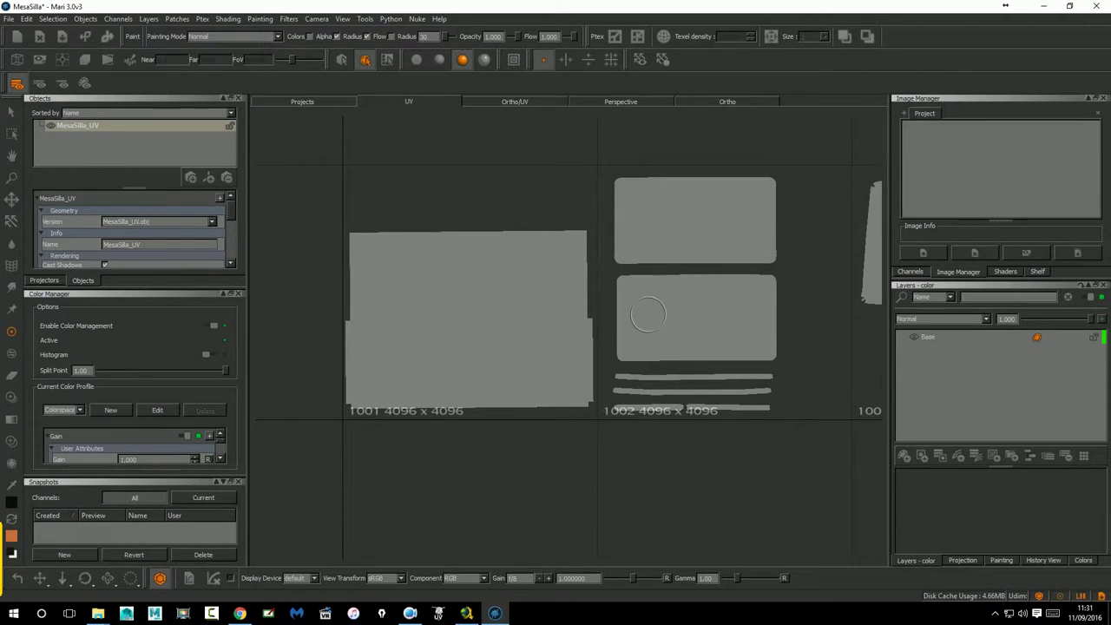
middle_drag(707, 331, 665, 310)
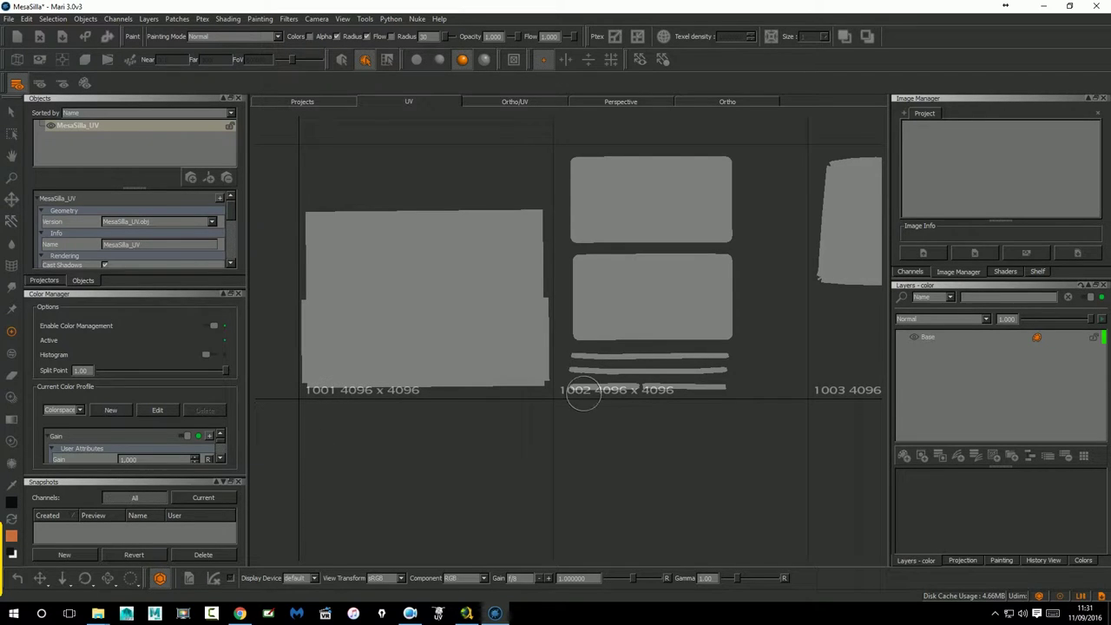
middle_drag(754, 405, 364, 402)
mouse_move(756, 391)
middle_down()
mouse_move(627, 408)
mouse_move(326, 404)
mouse_move(518, 405)
middle_up()
mouse_move(778, 390)
middle_down()
mouse_move(442, 377)
mouse_move(689, 352)
middle_up()
middle_drag(448, 359, 757, 362)
middle_drag(517, 373, 864, 369)
mouse_move(561, 379)
middle_down()
mouse_move(717, 454)
mouse_move(829, 464)
middle_up()
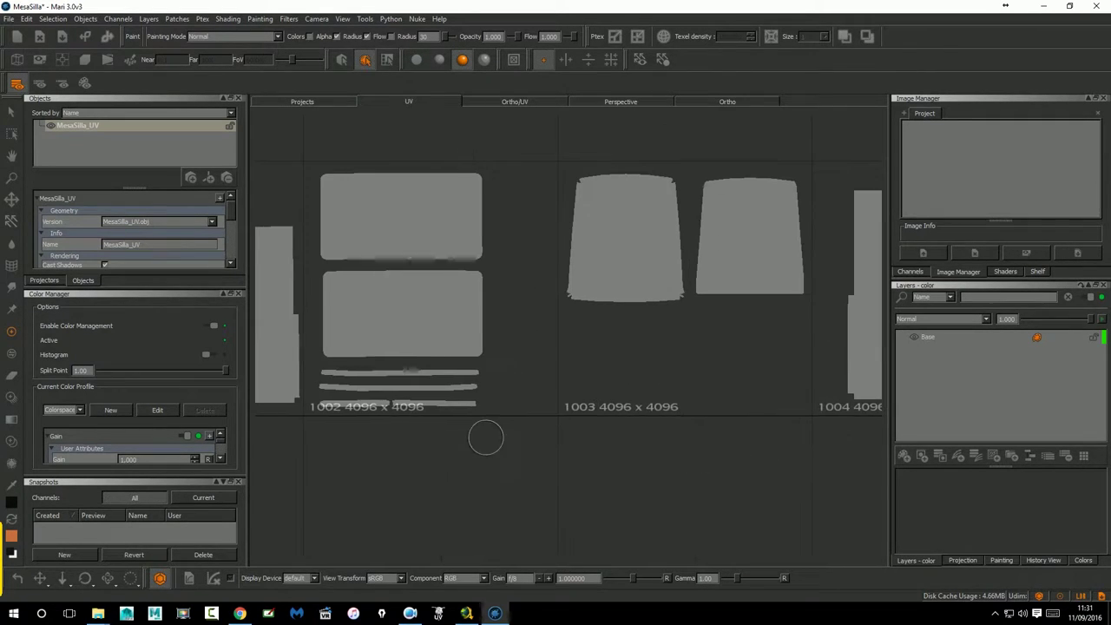
middle_drag(485, 438, 763, 439)
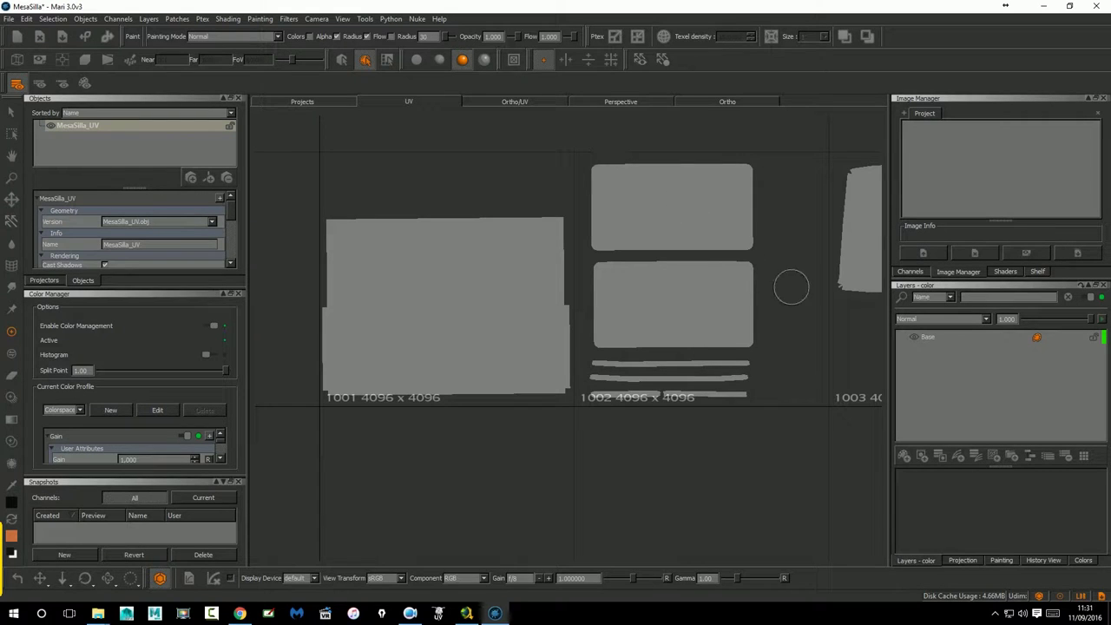
Zoom out the UV view and pan over to the strip and dot shells.
middle_drag(791, 288, 714, 297)
scroll(735, 315, down, 4)
mouse_move(784, 338)
middle_down()
mouse_move(583, 335)
mouse_move(639, 315)
mouse_move(550, 359)
middle_up()
scroll(590, 356, up, 3)
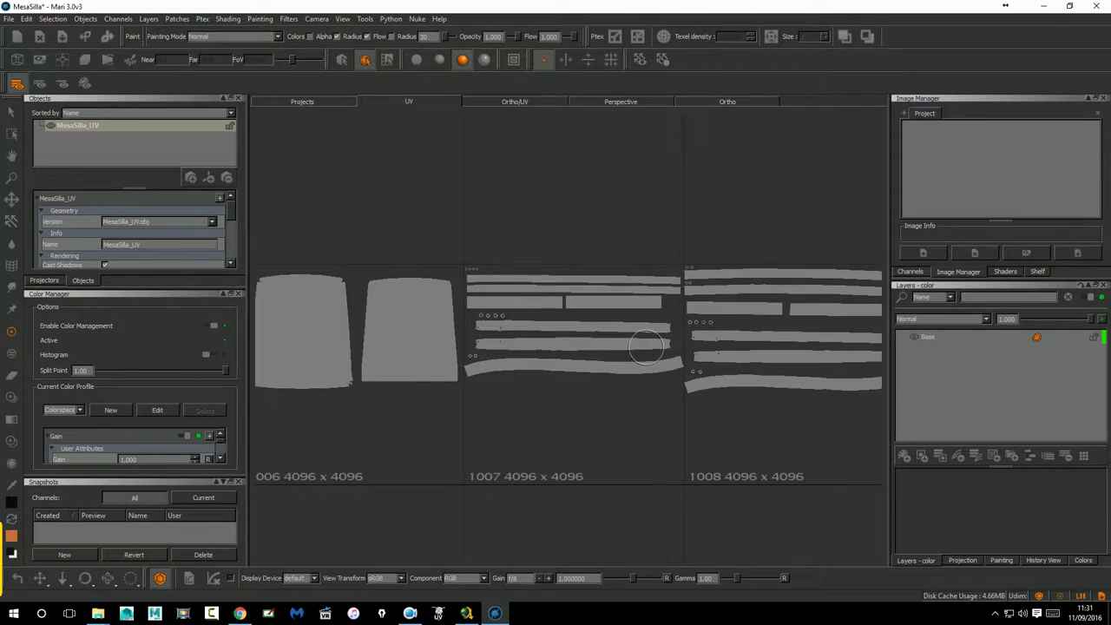
middle_drag(644, 346, 591, 344)
middle_drag(754, 310, 722, 303)
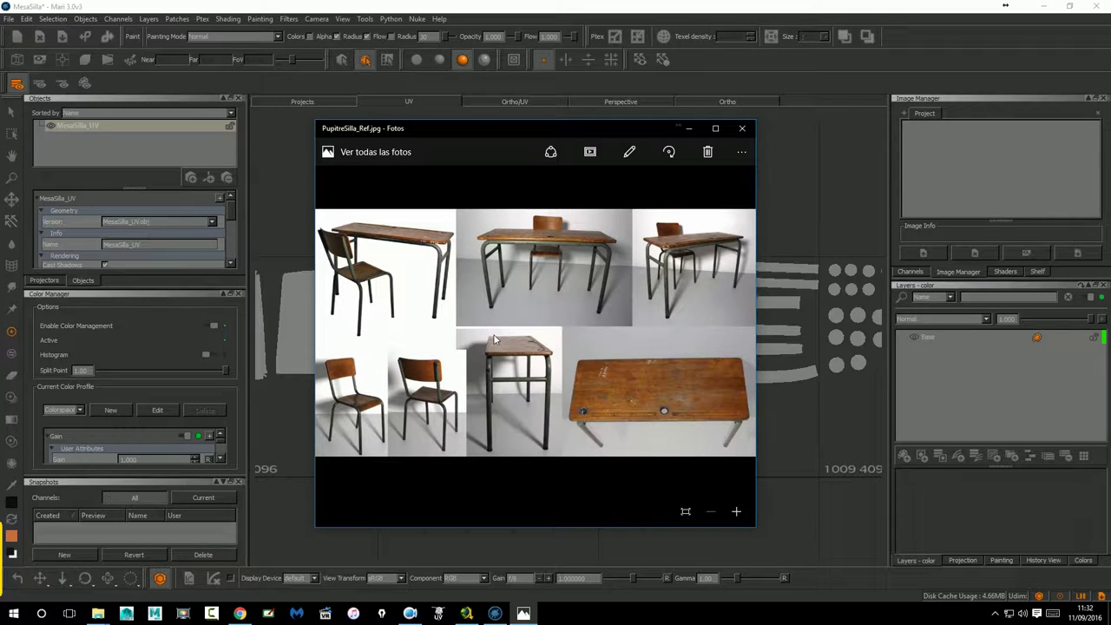
Maximize the reference photo, restore it, and minimize Photos to reveal Mari.
click(715, 128)
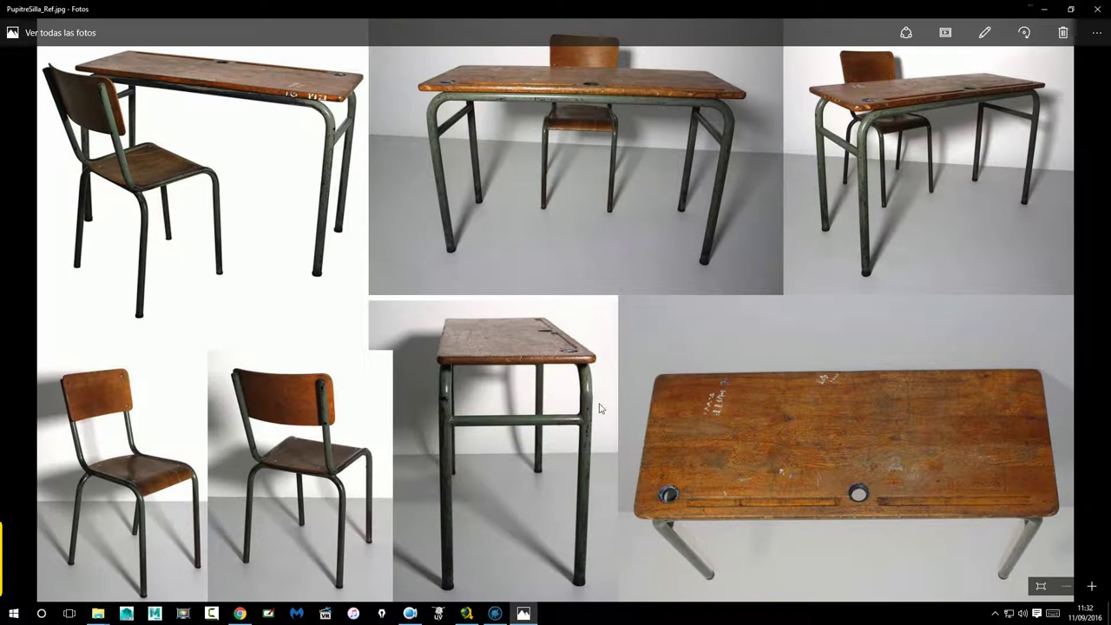
click(1072, 11)
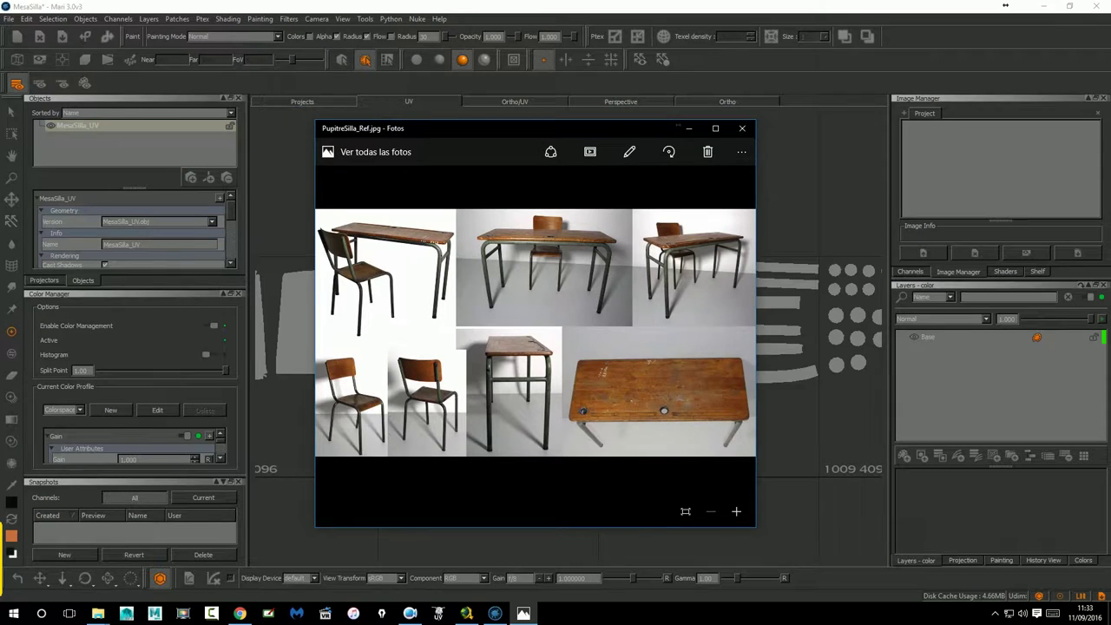
click(13, 505)
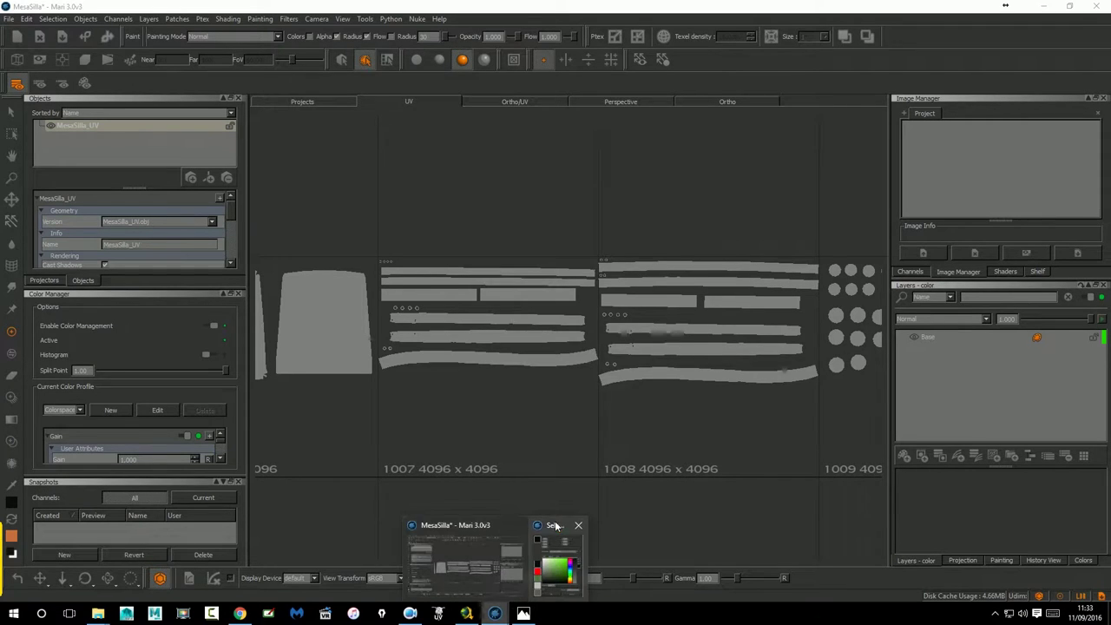
Set Mari's paint colour to a muted grey-green, about 0.265, 0.426, 0.268.
click(557, 527)
mouse_move(584, 351)
mouse_down()
mouse_move(559, 331)
mouse_move(577, 326)
mouse_move(562, 329)
mouse_move(612, 345)
mouse_up()
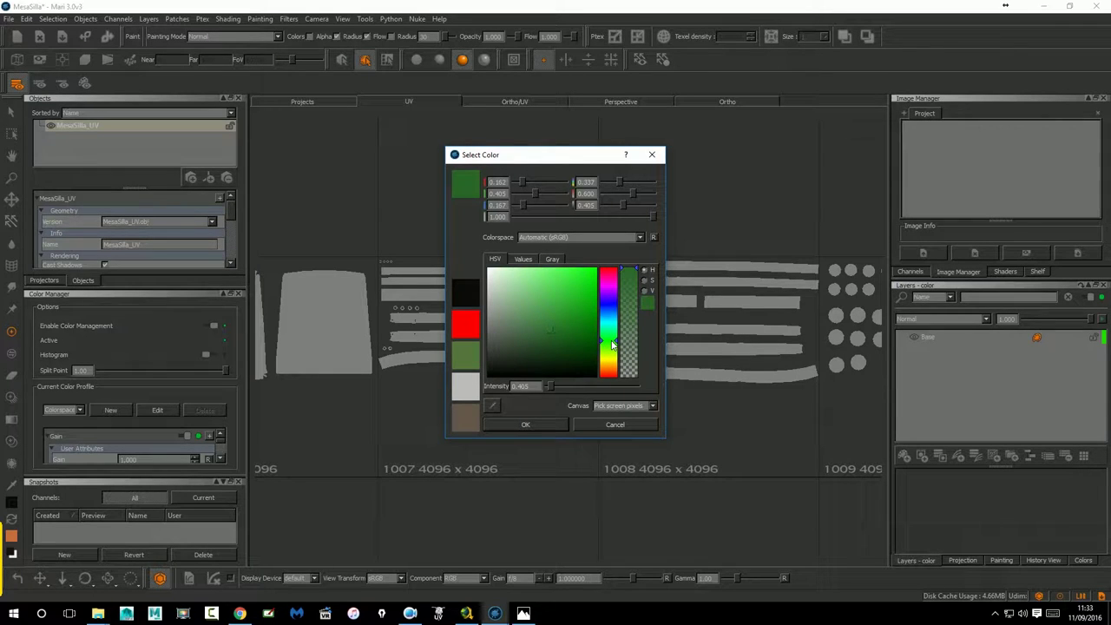
drag(548, 331, 528, 330)
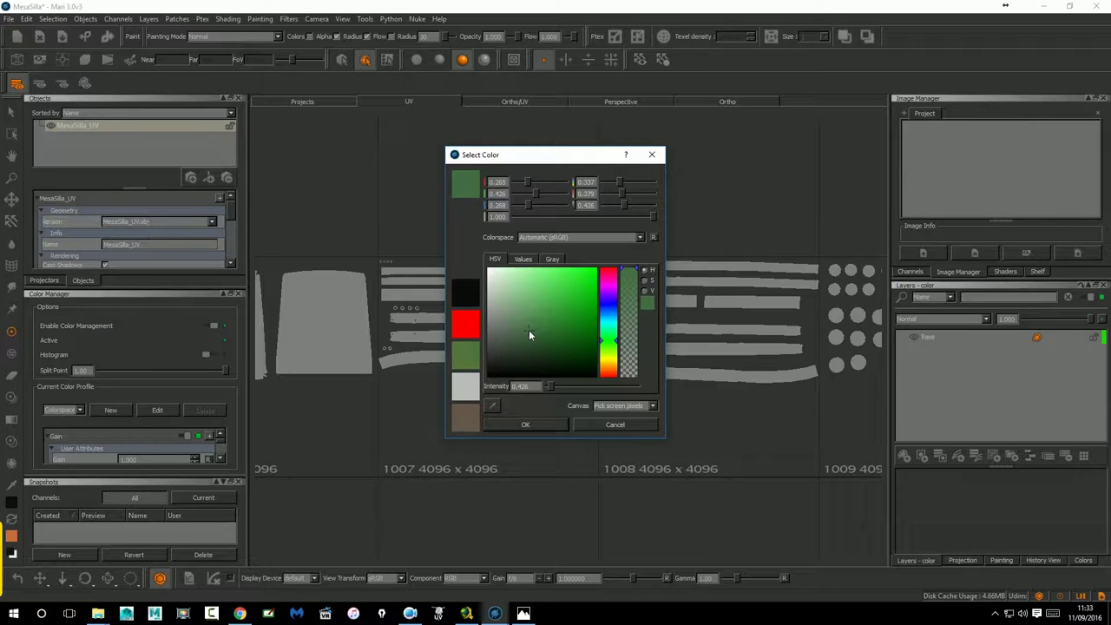
click(13, 614)
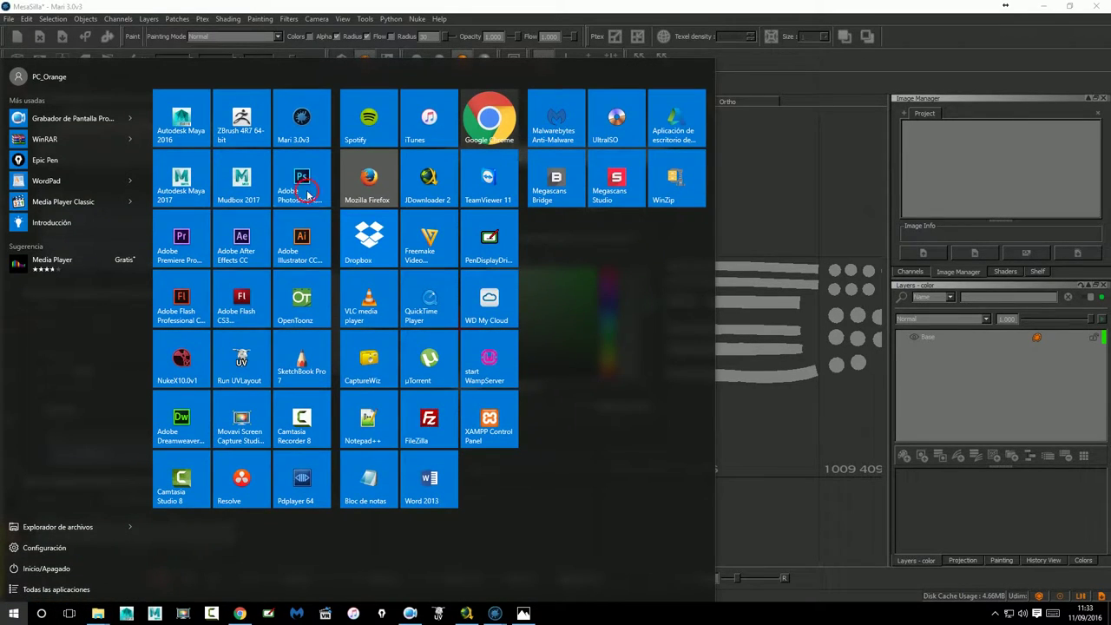
Launch Photoshop and drag PupitreSilla_Ref.jpg from the Asientos folder into it.
click(293, 198)
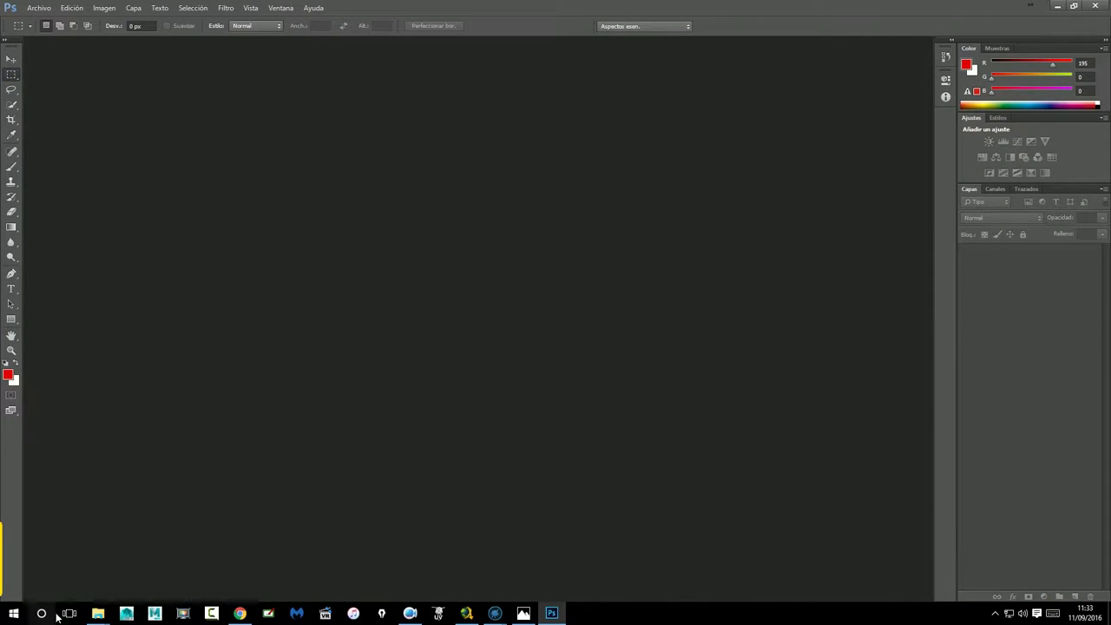
mouse_move(98, 614)
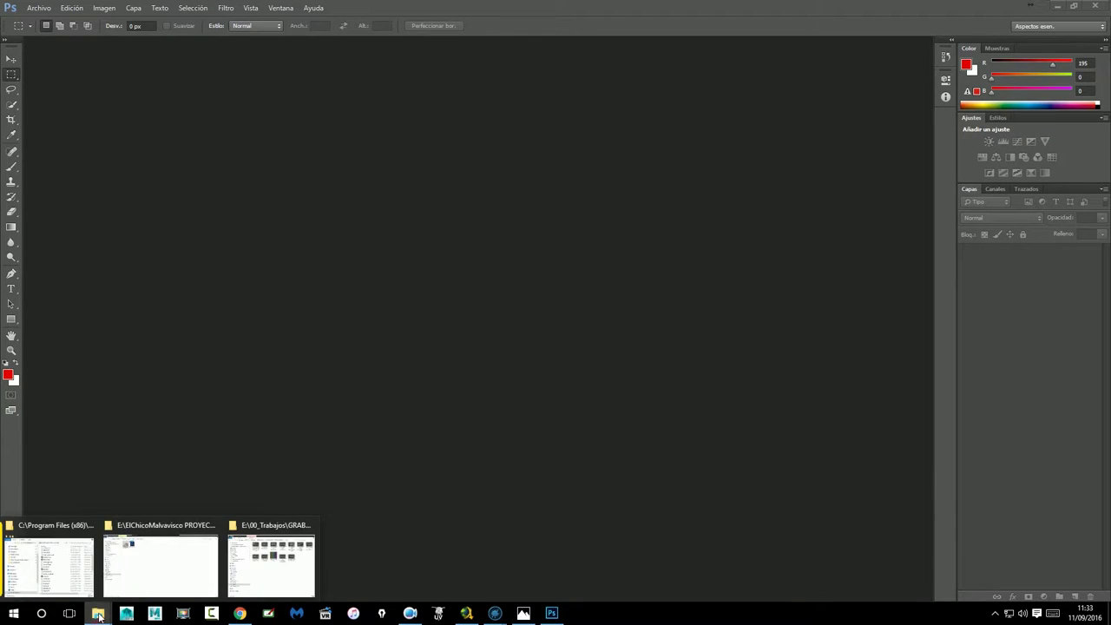
click(165, 569)
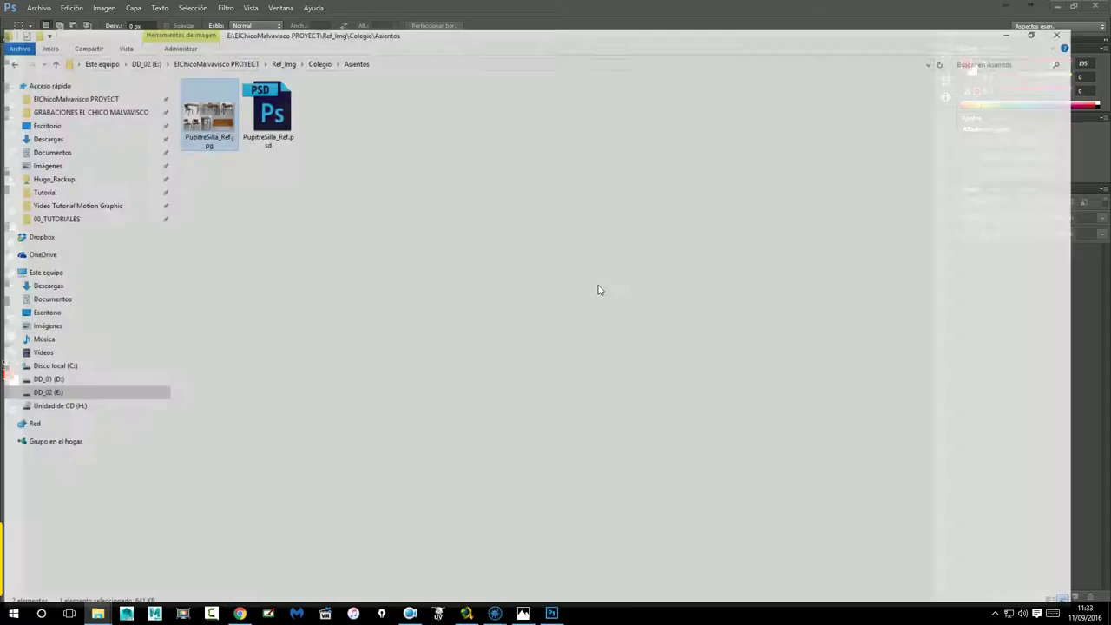
drag(506, 7, 760, 160)
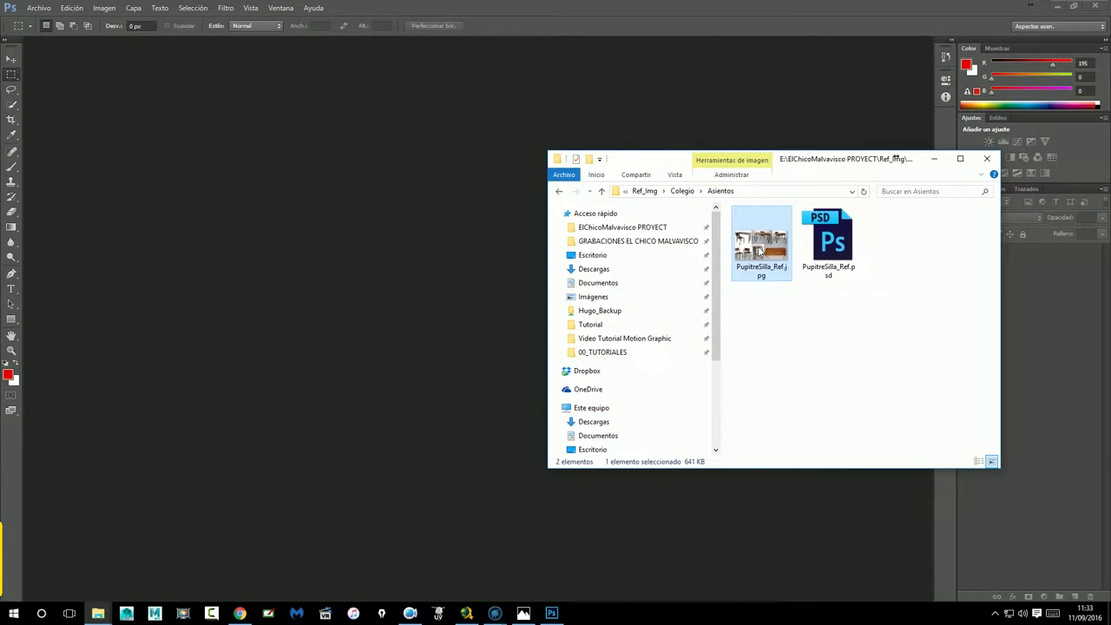
drag(761, 250, 329, 234)
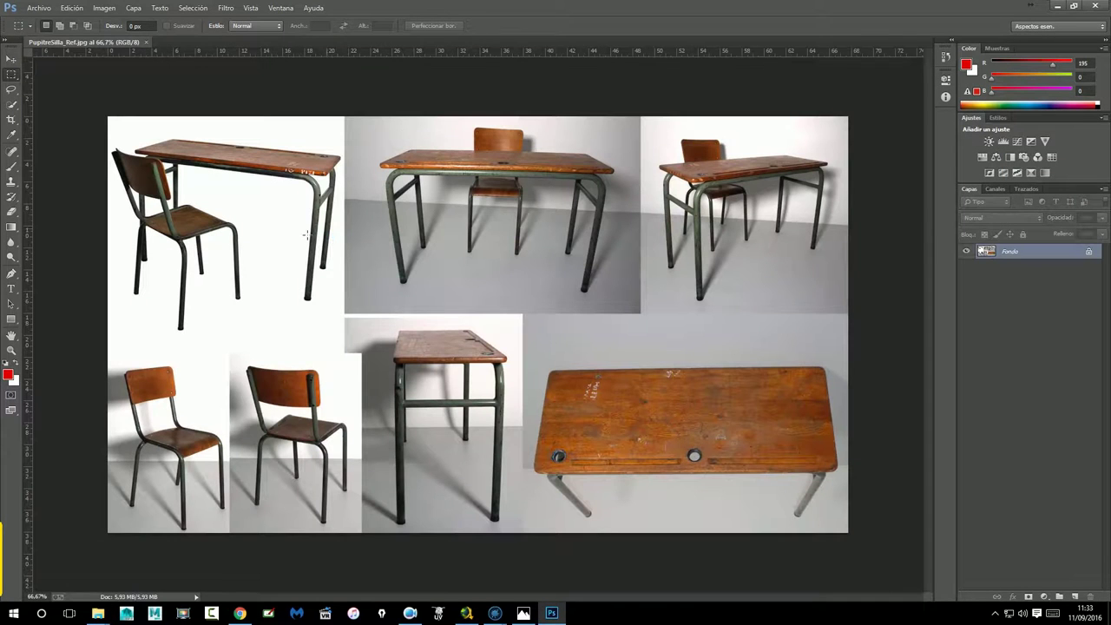
Zoom the reference image to 300% on the chair's metal frame.
click(11, 349)
click(153, 189)
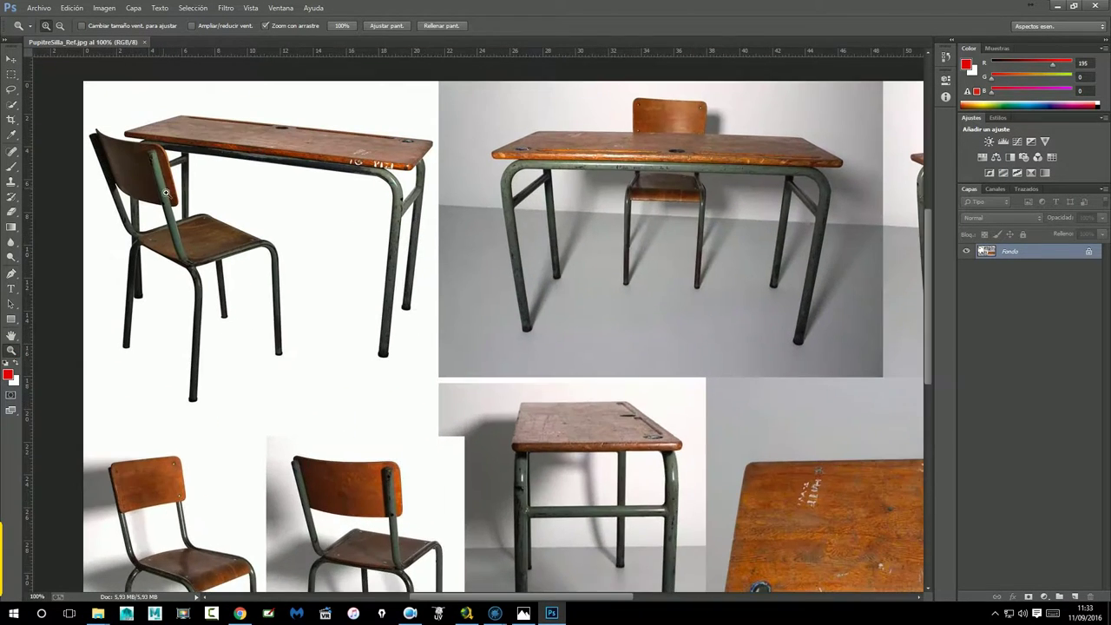
click(153, 188)
click(189, 205)
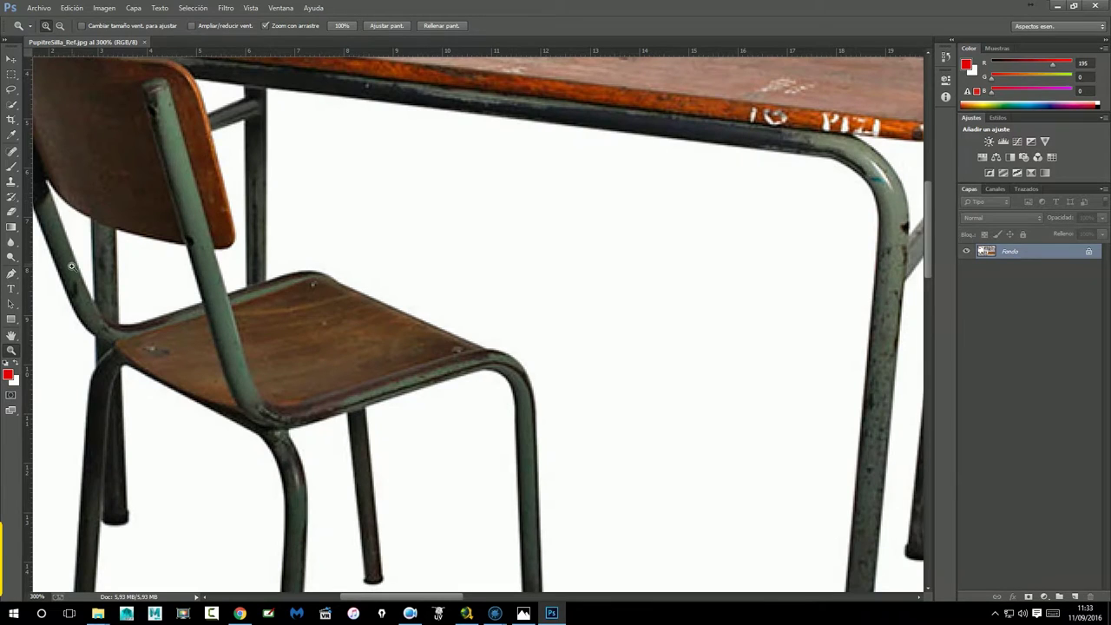
Sample the frame green as foreground colour, confirming R97 G116 B94.
click(11, 135)
click(189, 190)
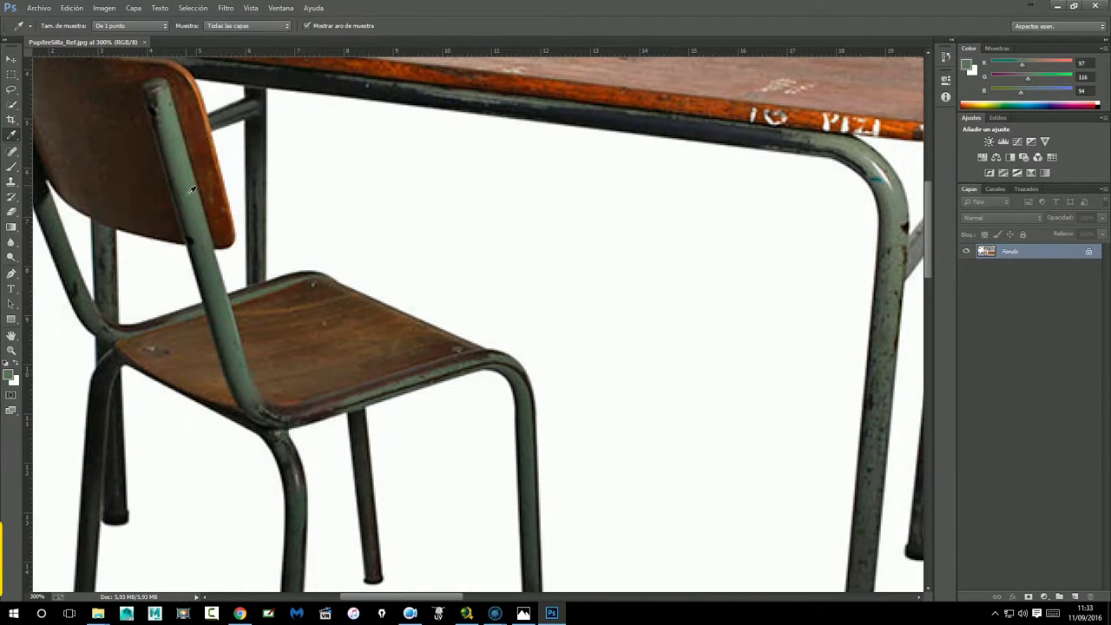
click(7, 376)
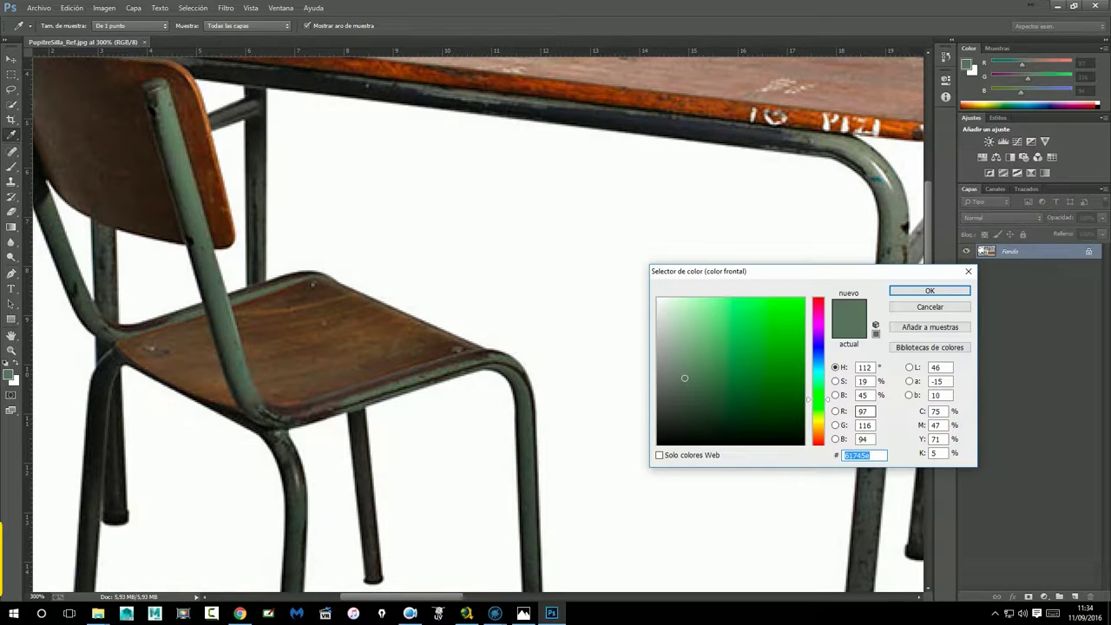
click(929, 292)
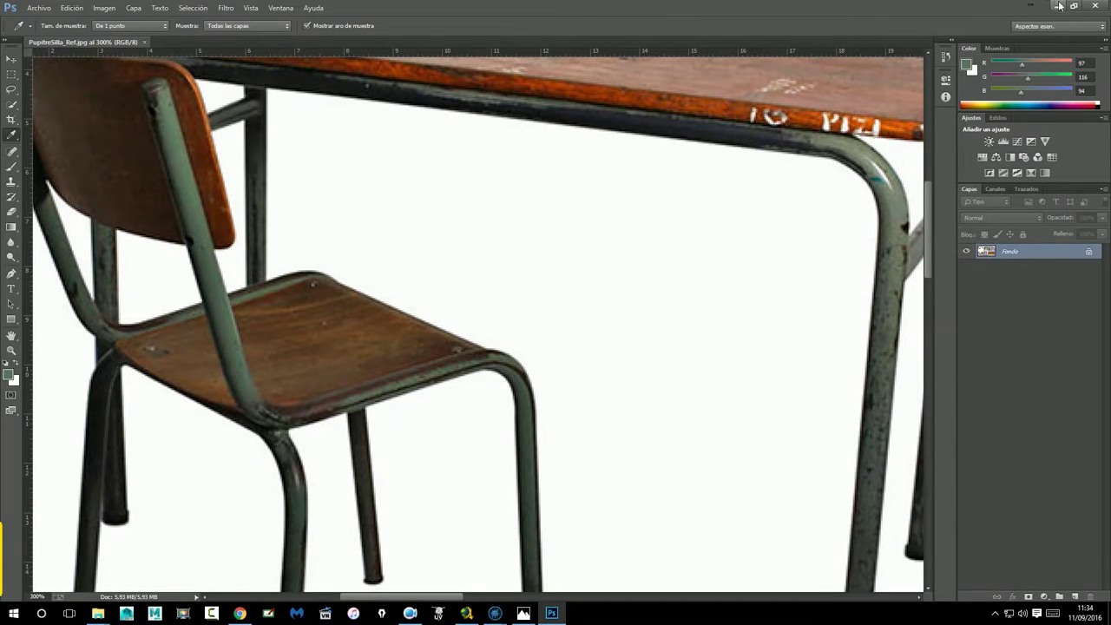
Return to Mari's Select Color dialog, keeping the Automatic (sRGB) colour space.
click(1057, 6)
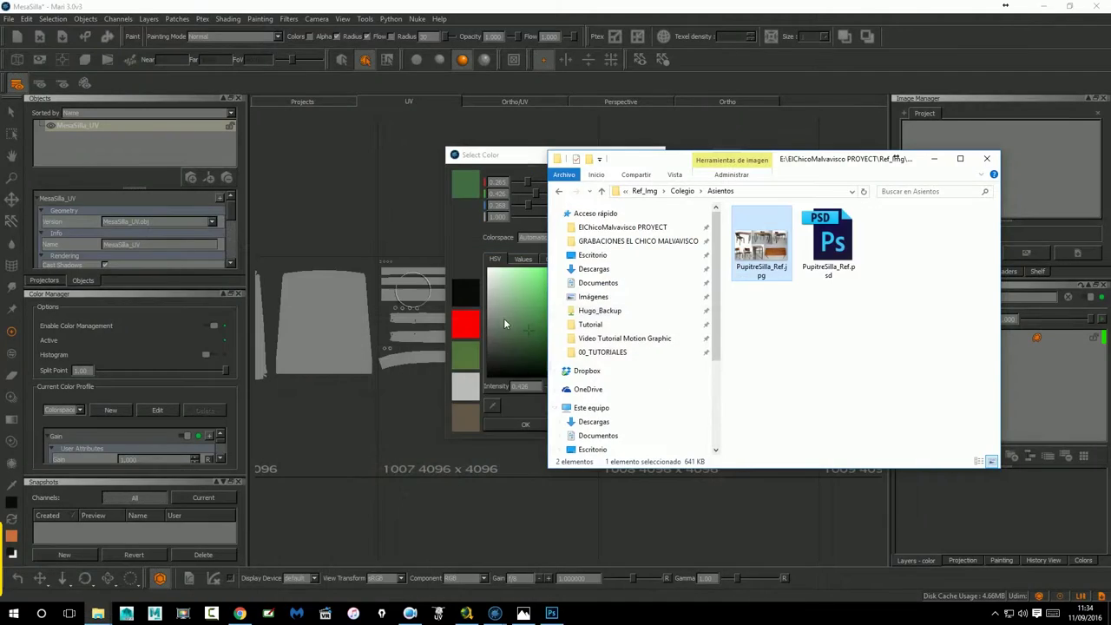
click(524, 156)
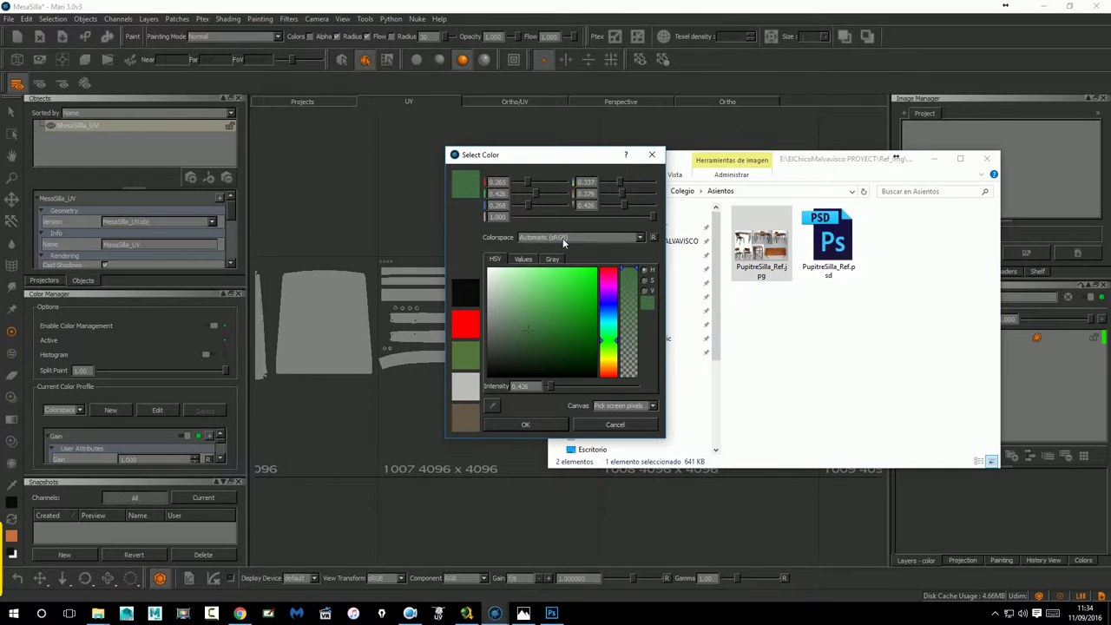
click(562, 238)
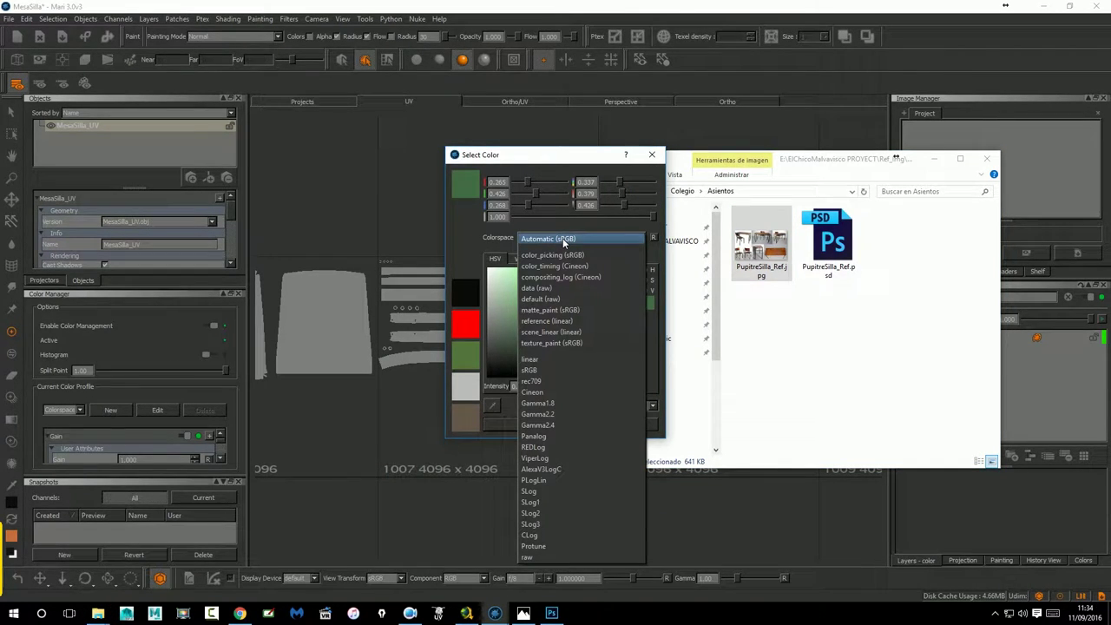
click(562, 238)
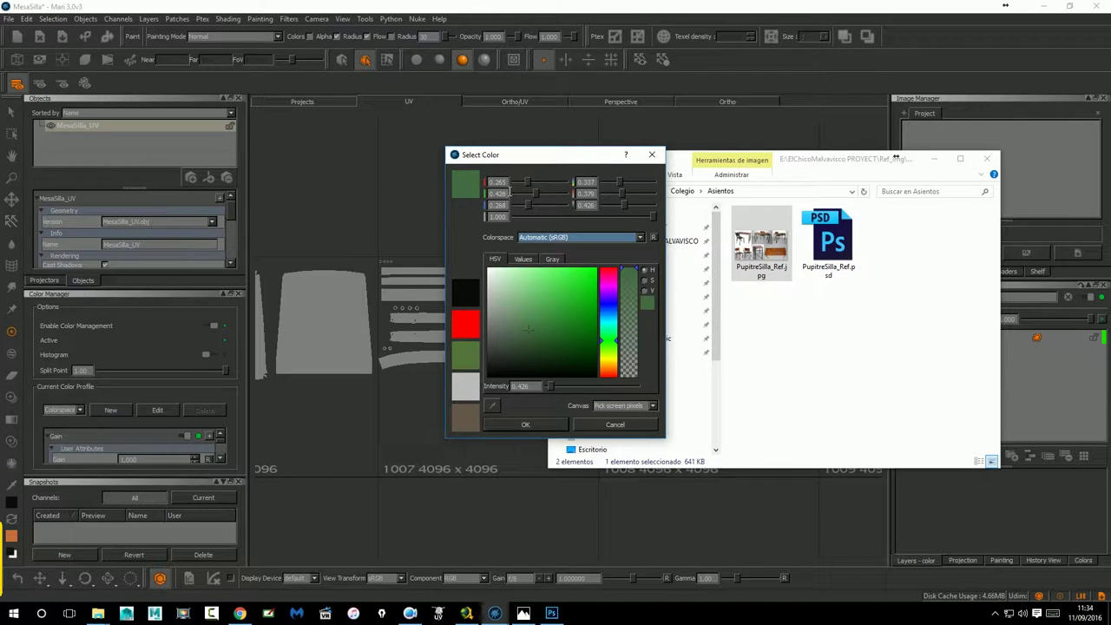
Enter R 97, G 116, B 94 for the chair-frame green.
click(509, 184)
text(97.000)
click(510, 194)
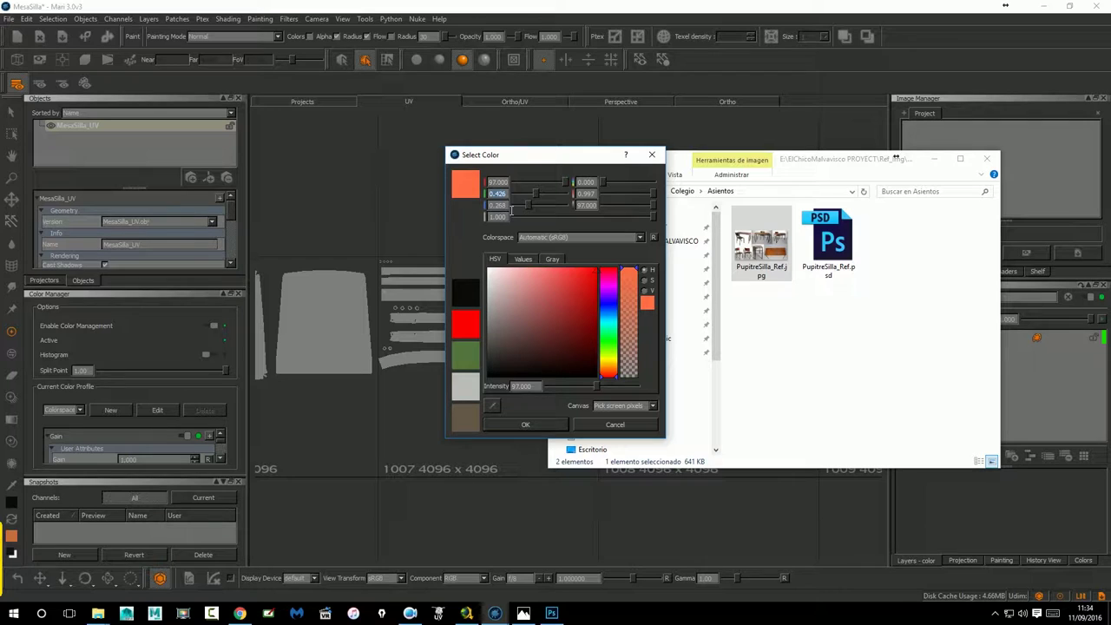
text(1)
key(Return)
drag(508, 205, 488, 206)
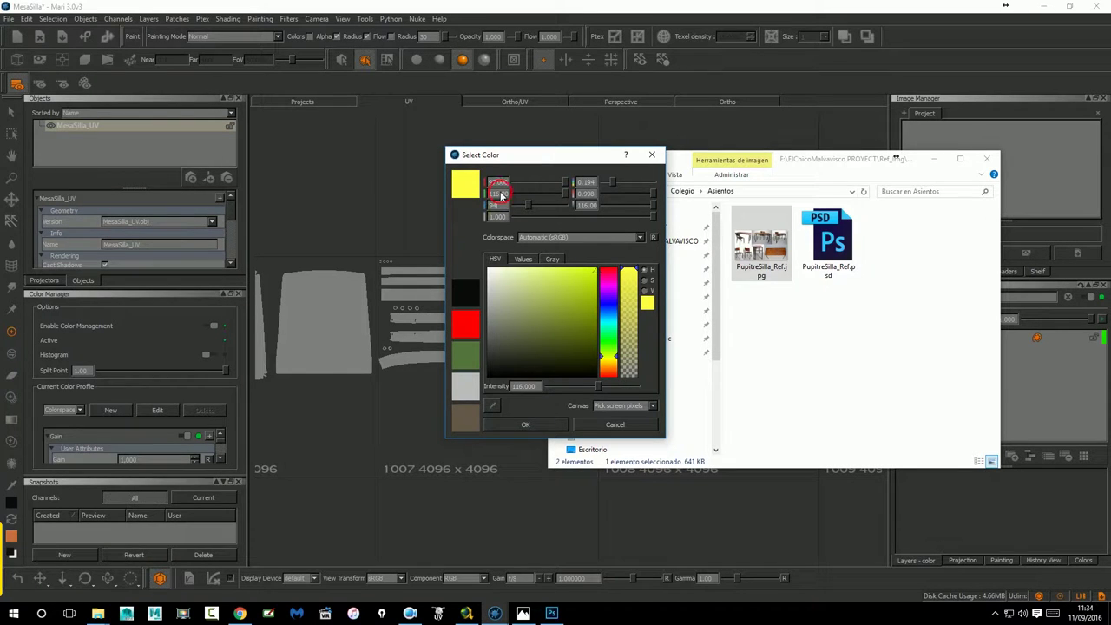
key(Return)
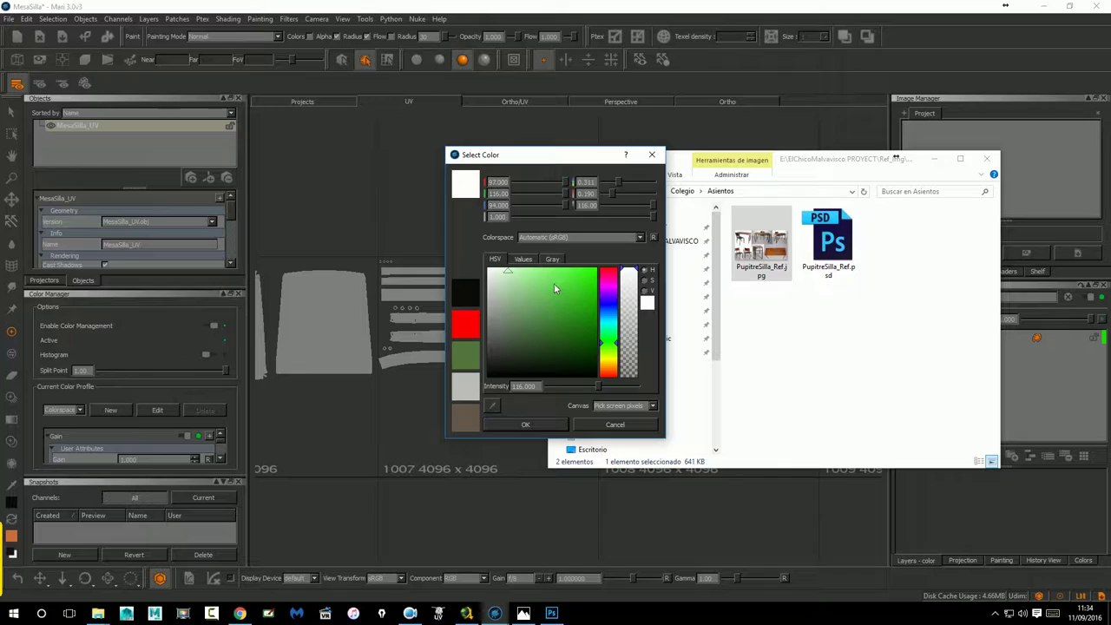
Check the red 97 and blue 94 entries in the Values view, then reopen the Colorspace list.
click(523, 259)
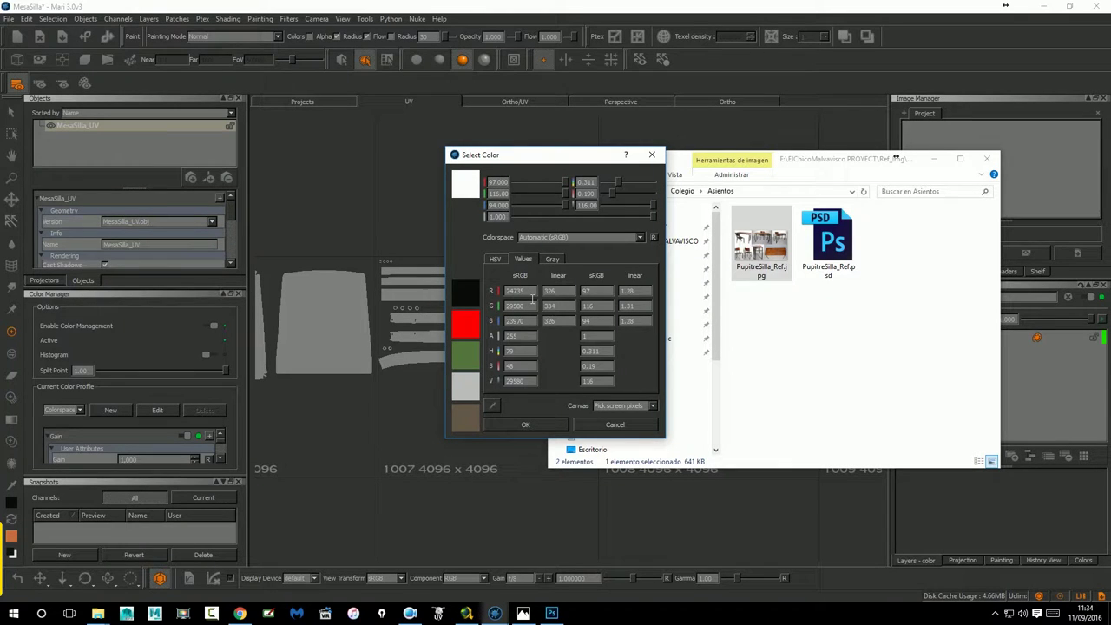
click(530, 292)
double_click(587, 295)
double_click(588, 322)
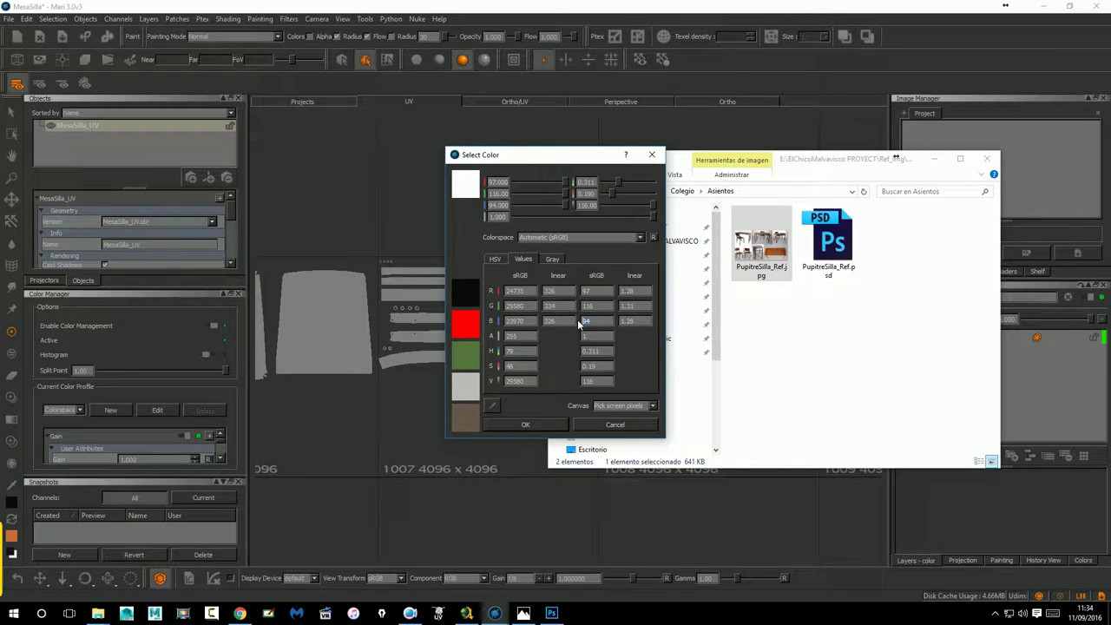
click(560, 240)
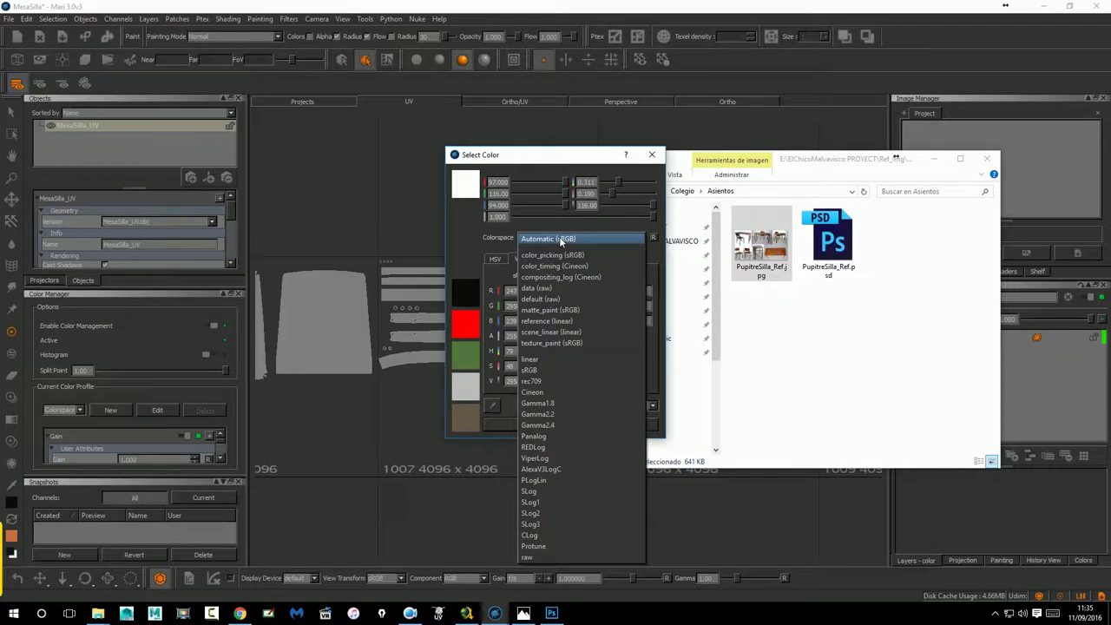
Try the linear colour space, then set the colour space back to Automatic (sRGB).
click(540, 356)
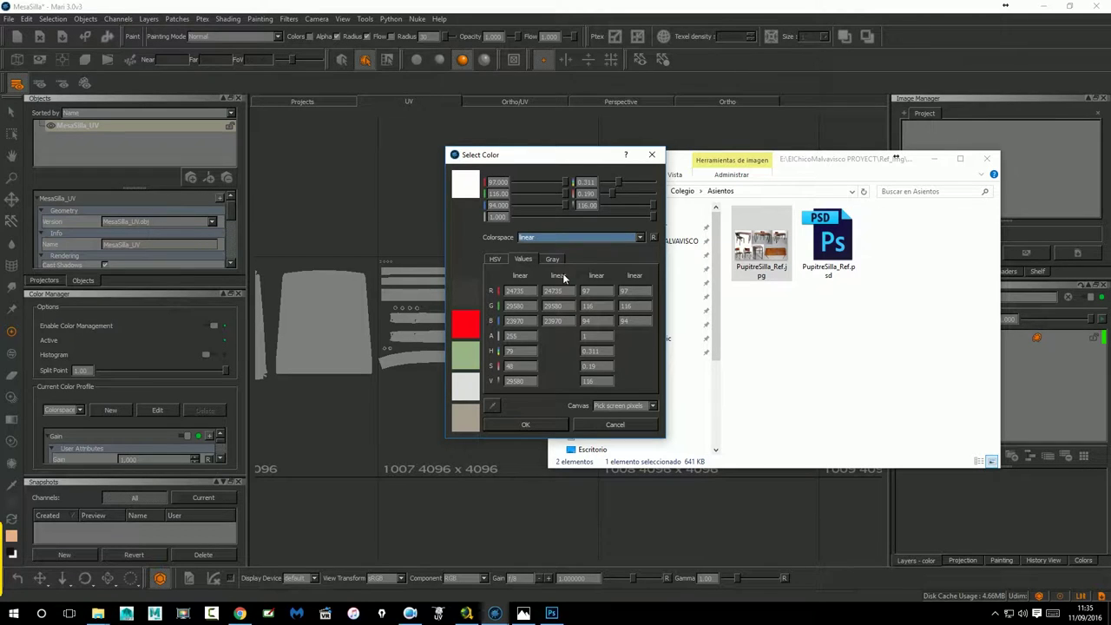
click(494, 258)
click(522, 258)
click(573, 238)
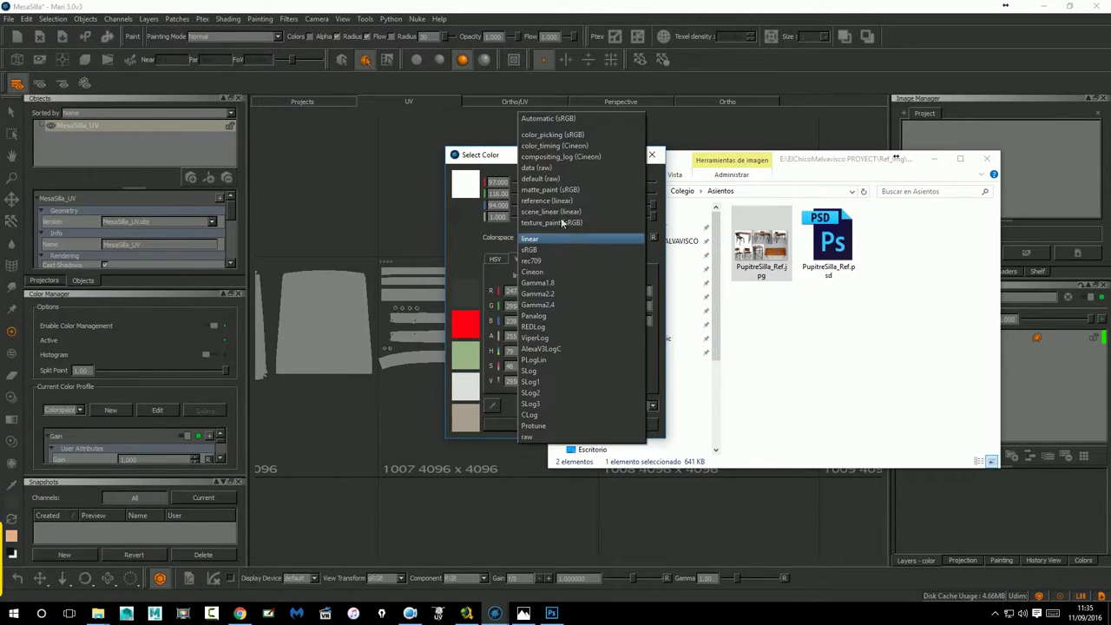
click(563, 119)
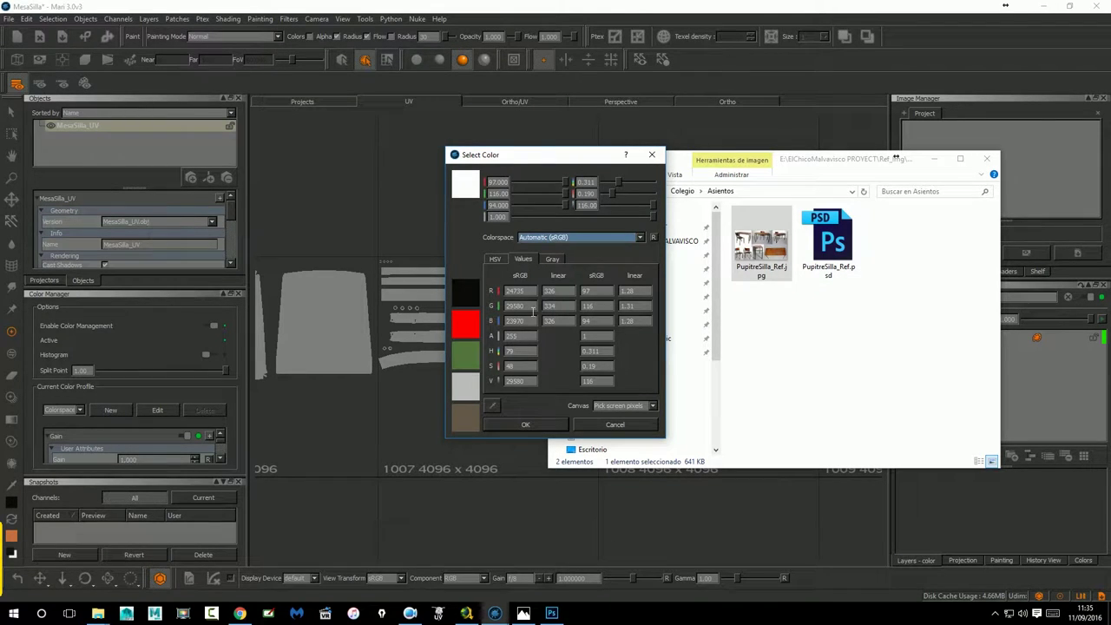
Re-enter sRGB values R 97, G 116, B 94 and apply the colour.
click(527, 291)
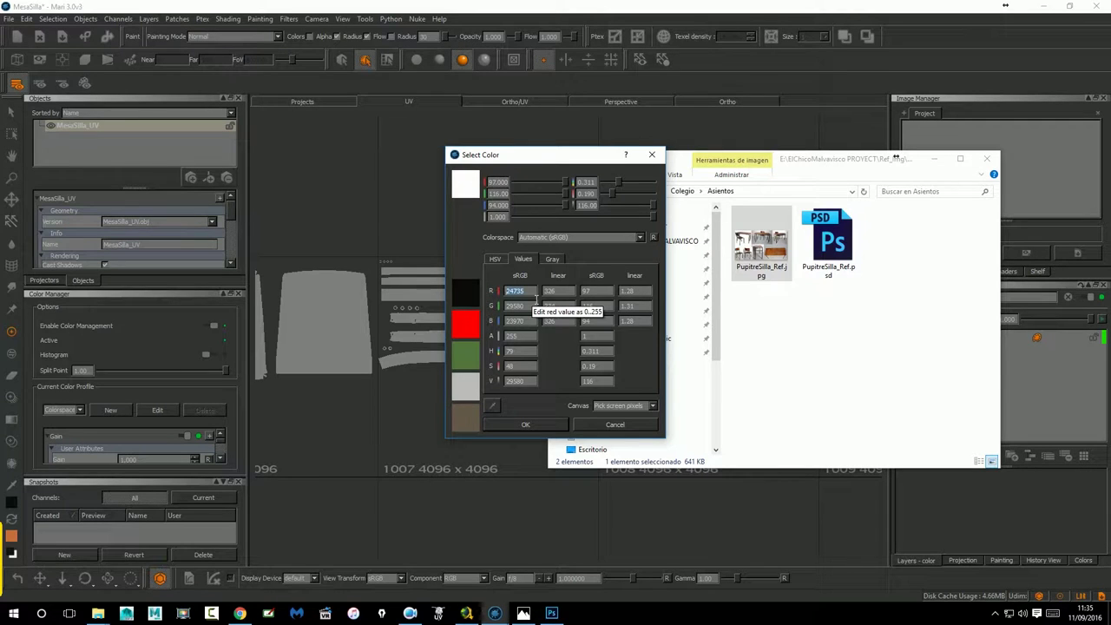
text(97)
key(Tab)
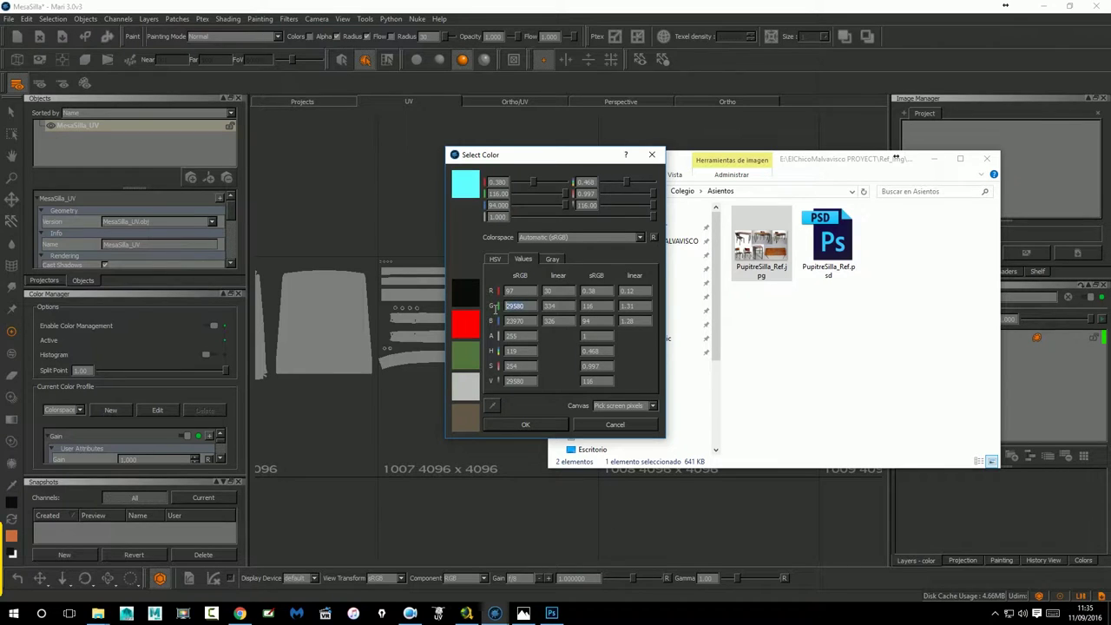
text(116)
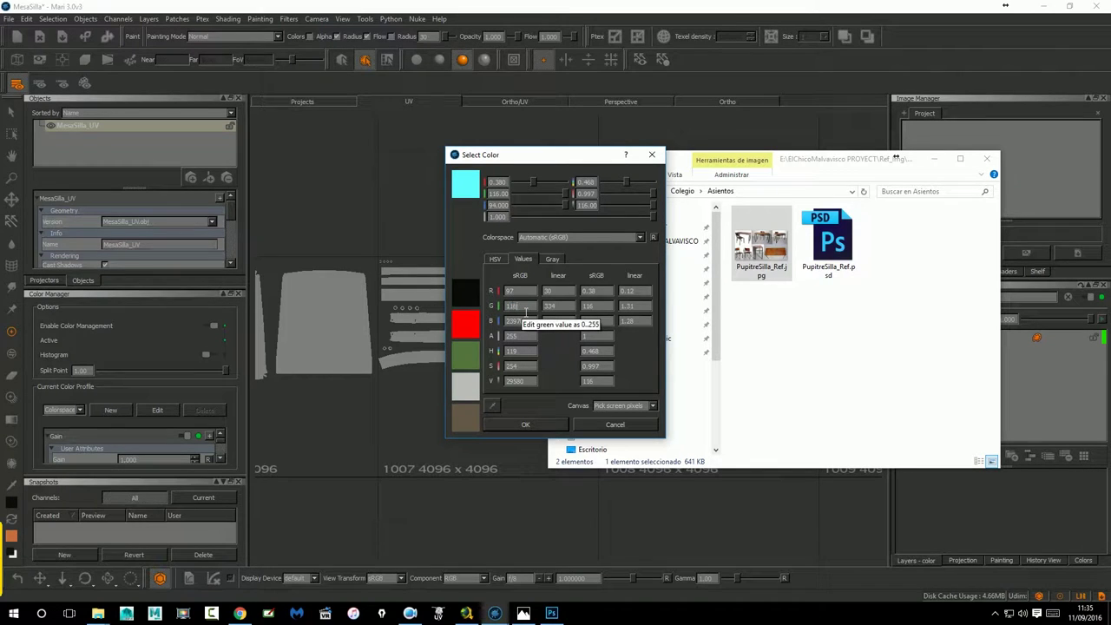
key(Tab)
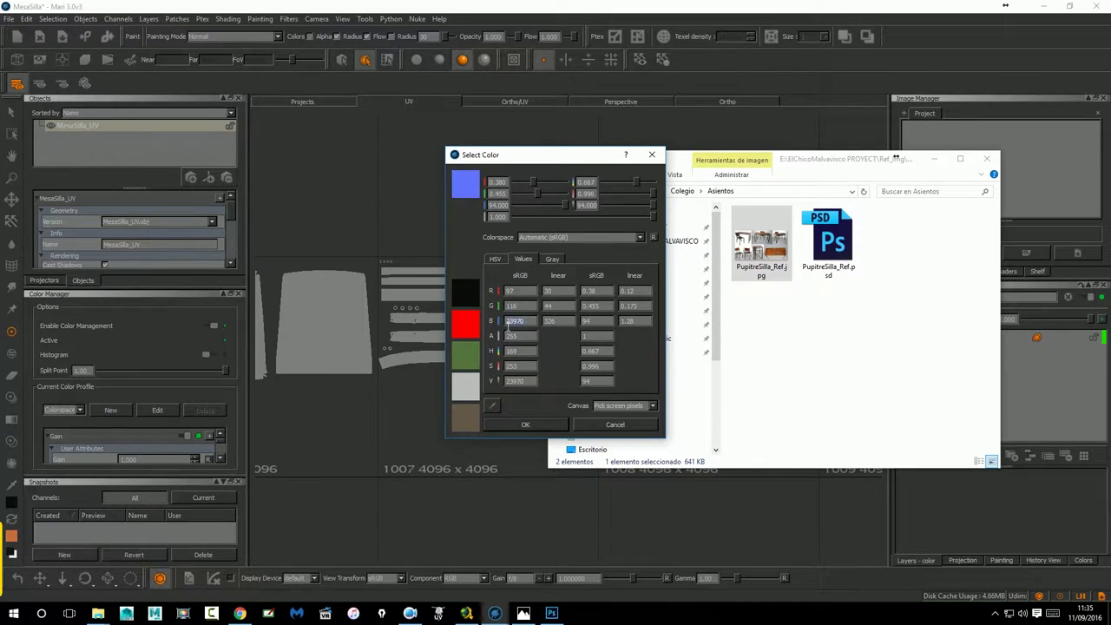
text(94)
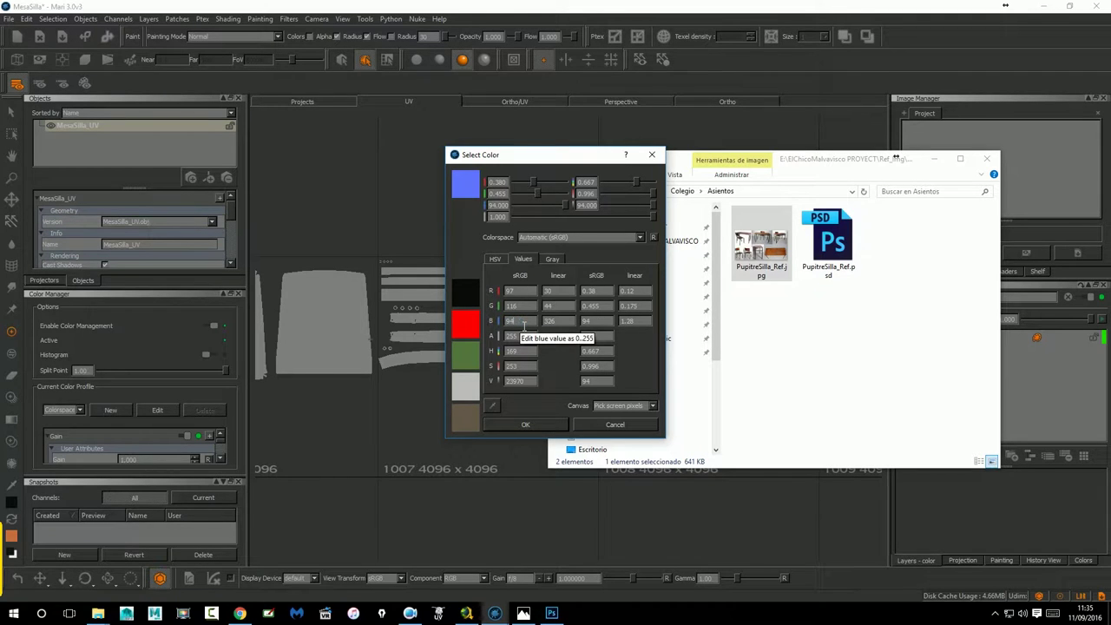
key(Return)
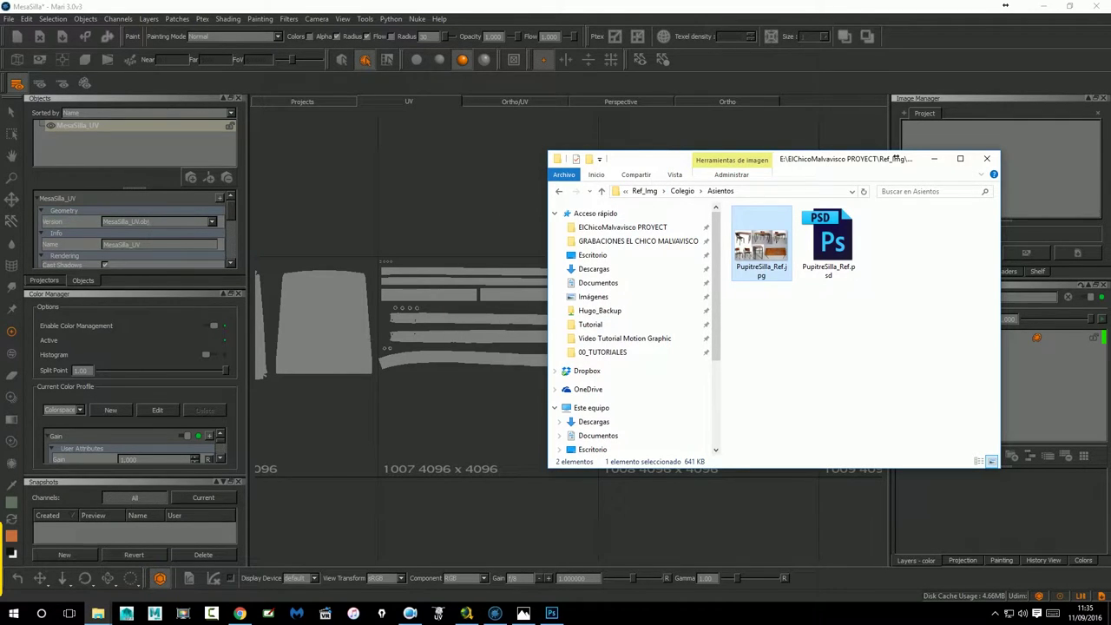
Bring Mari and its Select Color dialog back to the front.
click(12, 510)
click(12, 511)
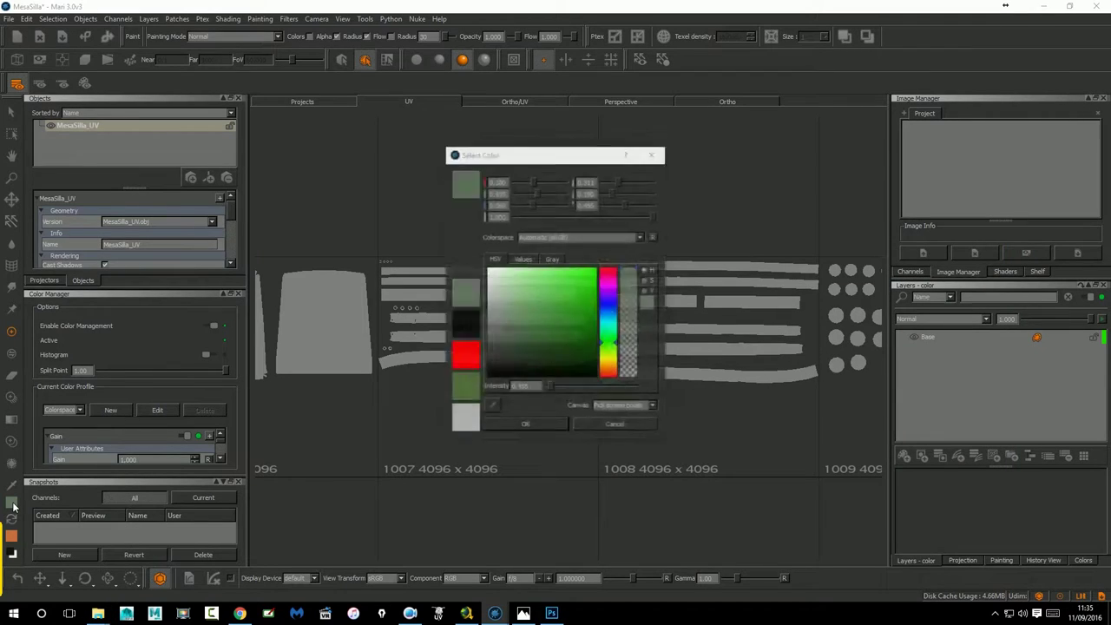
mouse_move(494, 614)
click(545, 536)
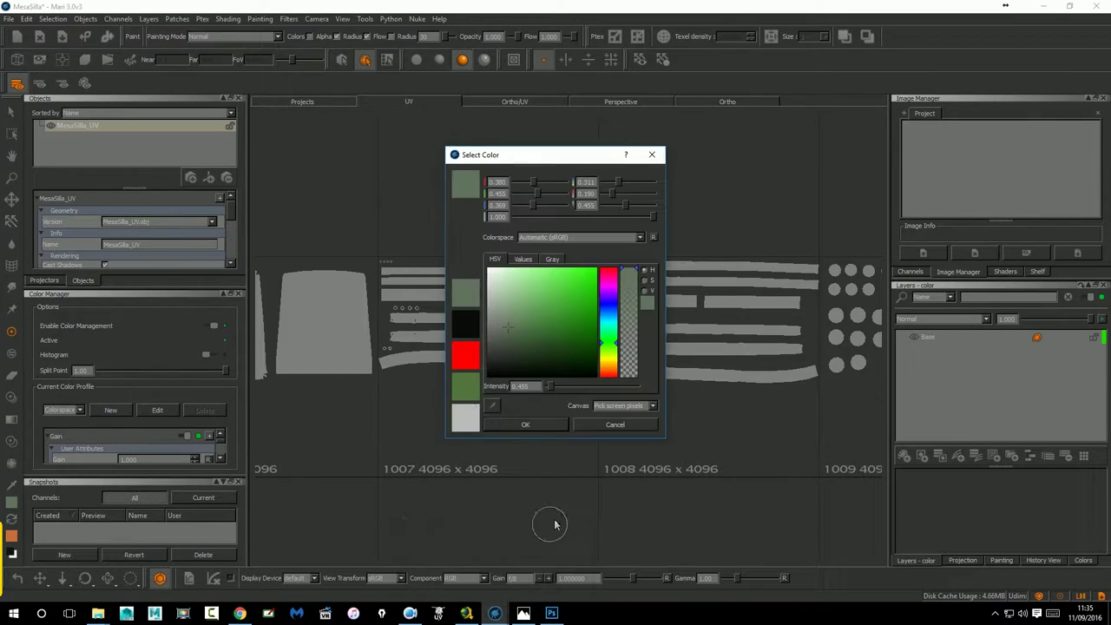
Darken the green slightly on the colour wheel and accept it with OK.
click(520, 261)
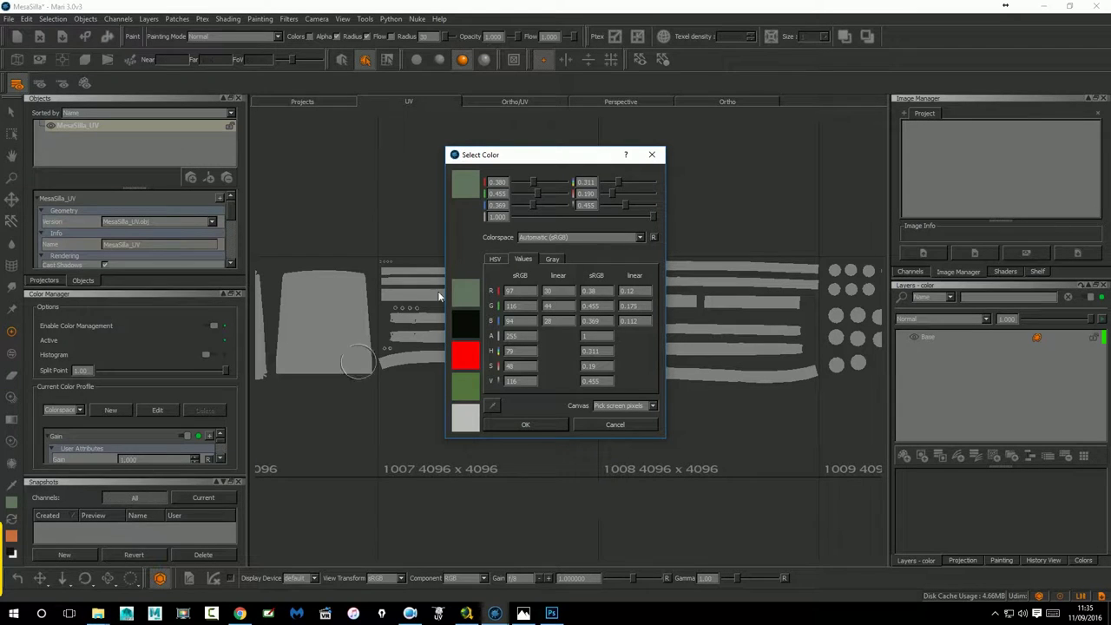
click(497, 259)
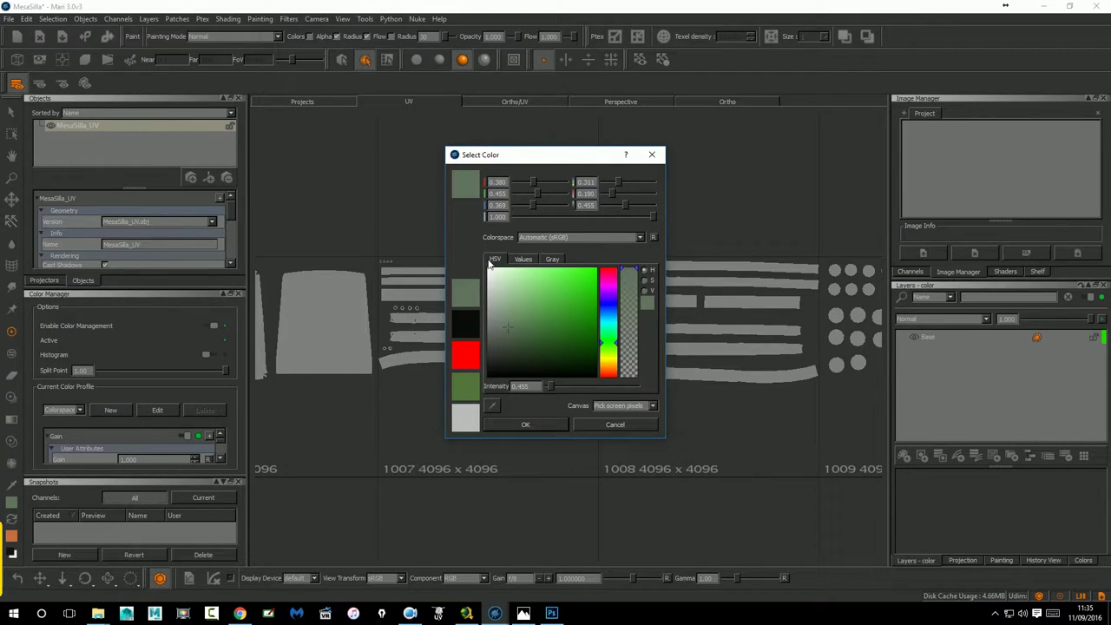
drag(510, 328, 516, 332)
drag(524, 325, 522, 328)
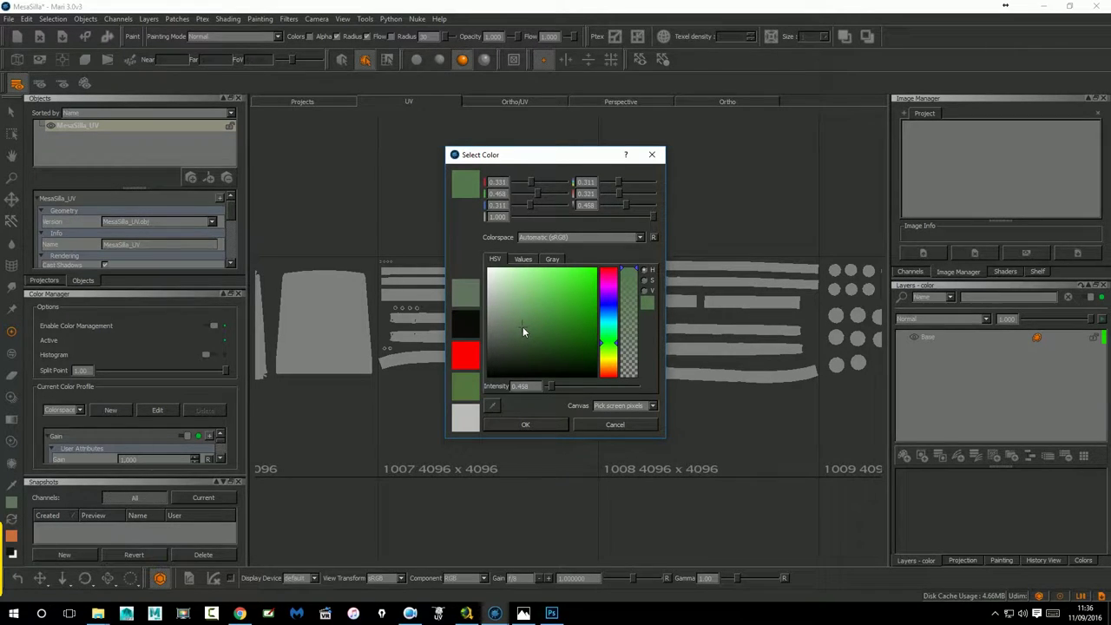
click(553, 425)
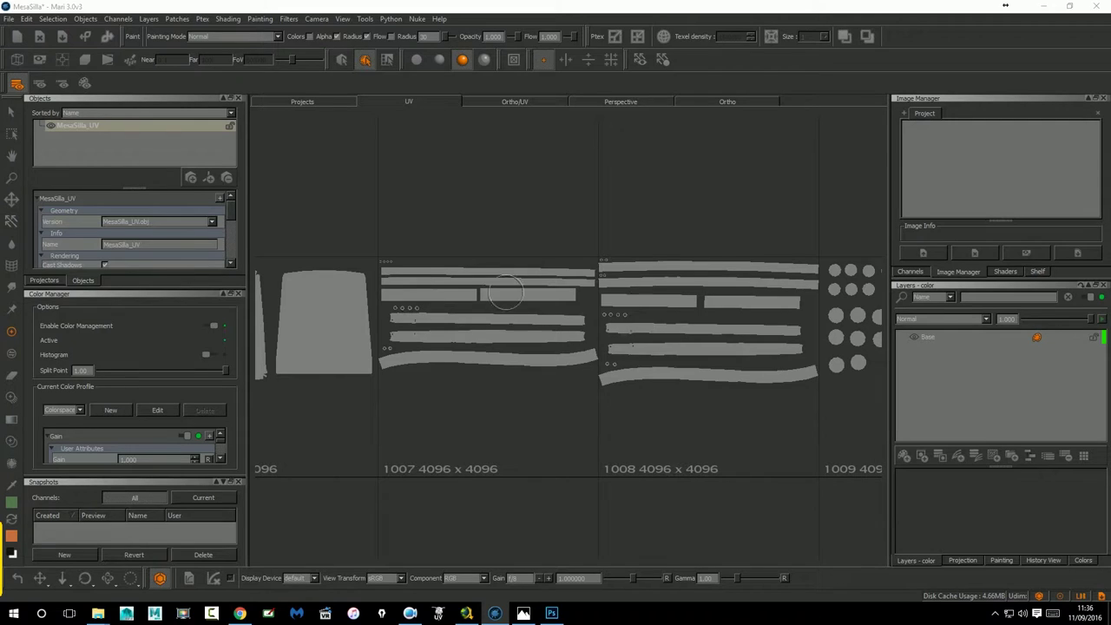
On the Base layer, brush muted green over the top two long strips and two desk panels.
click(926, 338)
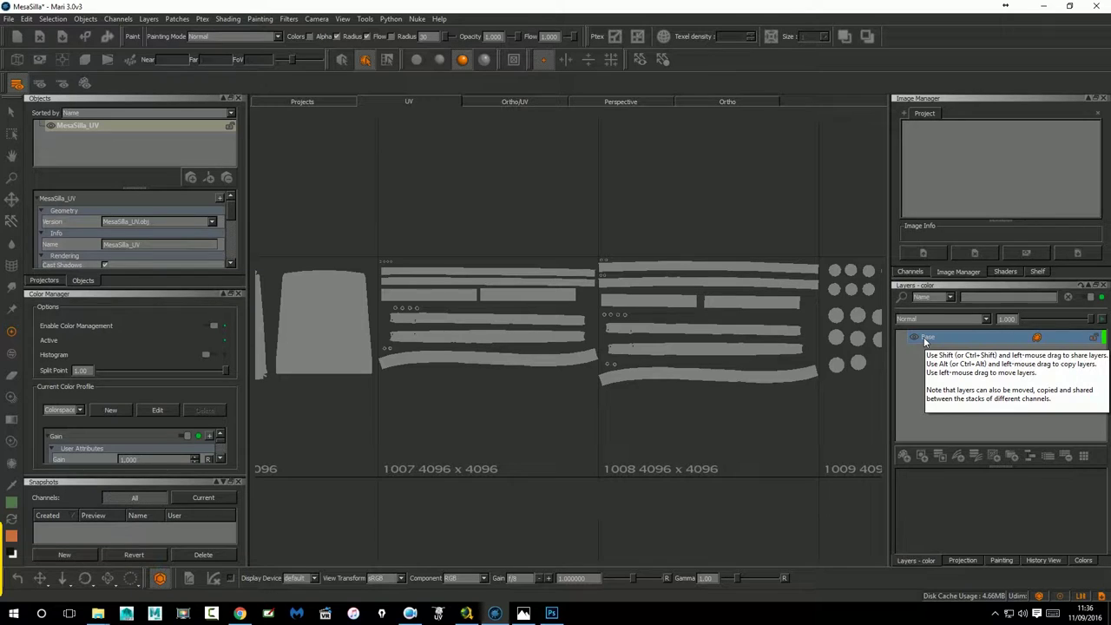
scroll(413, 333, up, 1)
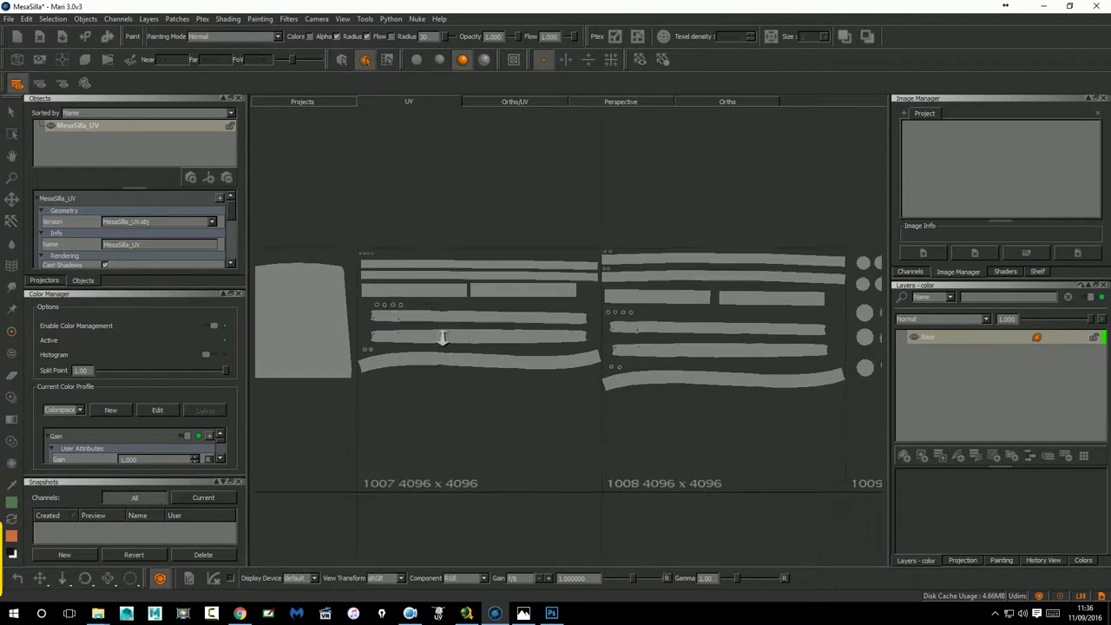
scroll(474, 313, up, 1)
scroll(615, 359, up, 1)
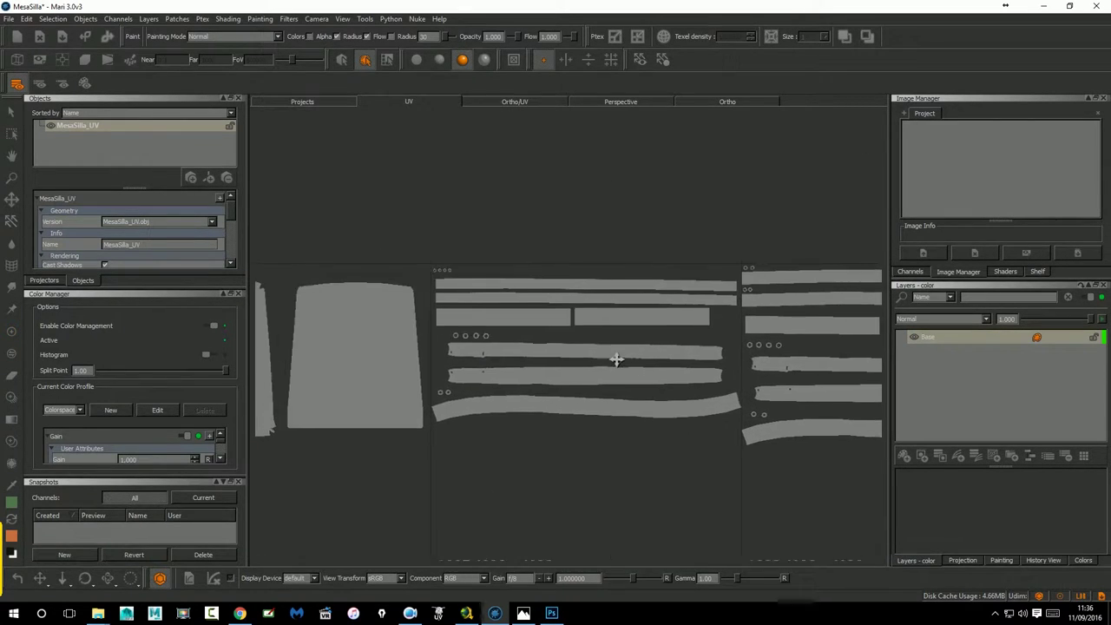
scroll(636, 362, up, 1)
scroll(396, 248, up, 1)
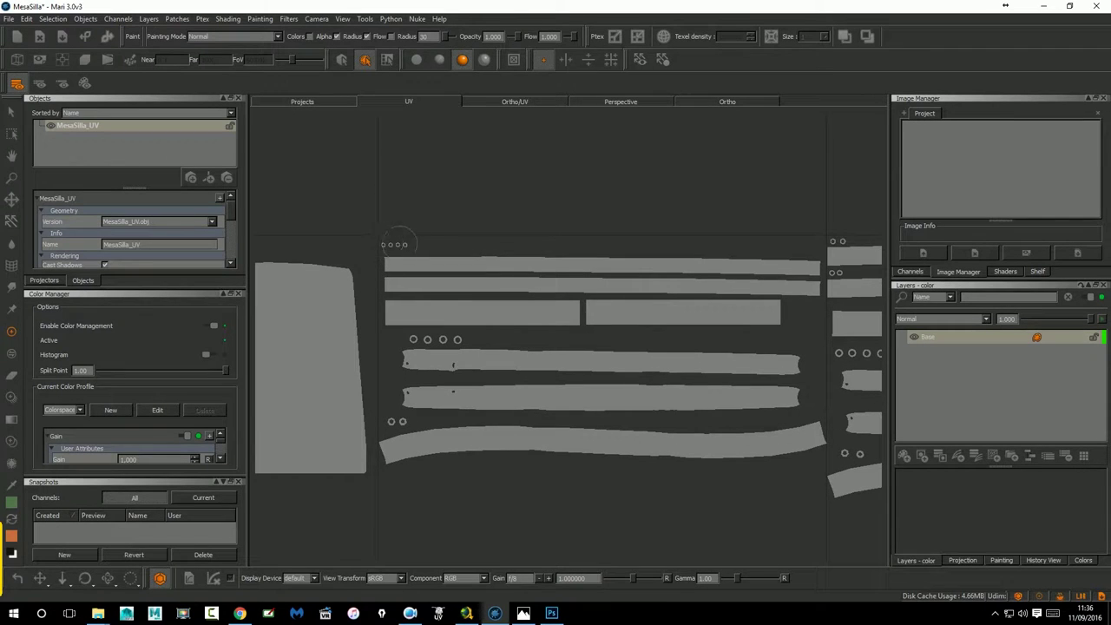
mouse_move(393, 256)
mouse_down()
mouse_move(390, 334)
mouse_move(413, 264)
mouse_move(424, 310)
mouse_move(406, 314)
mouse_move(603, 317)
mouse_up()
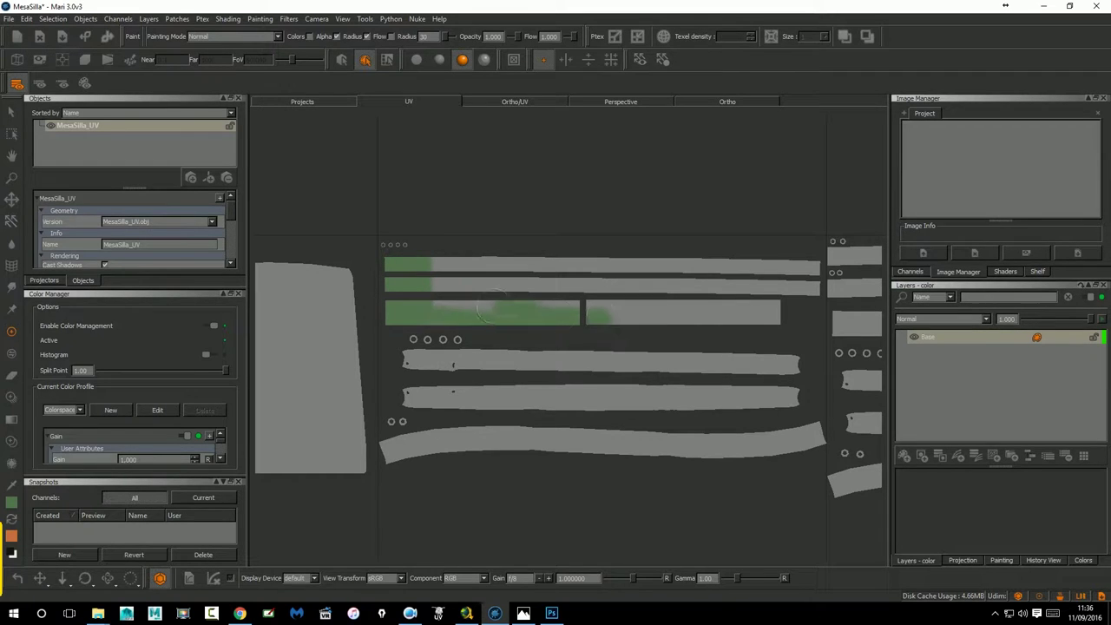
mouse_move(487, 313)
mouse_down()
mouse_move(573, 288)
mouse_move(452, 283)
mouse_move(438, 279)
mouse_move(439, 265)
mouse_move(664, 268)
mouse_move(650, 319)
mouse_move(777, 313)
mouse_move(759, 314)
mouse_move(776, 295)
mouse_move(772, 262)
mouse_move(668, 260)
mouse_move(774, 266)
mouse_move(711, 286)
mouse_move(668, 285)
mouse_up()
mouse_move(796, 263)
mouse_down()
mouse_move(807, 261)
mouse_move(805, 288)
mouse_move(818, 259)
mouse_move(789, 286)
mouse_up()
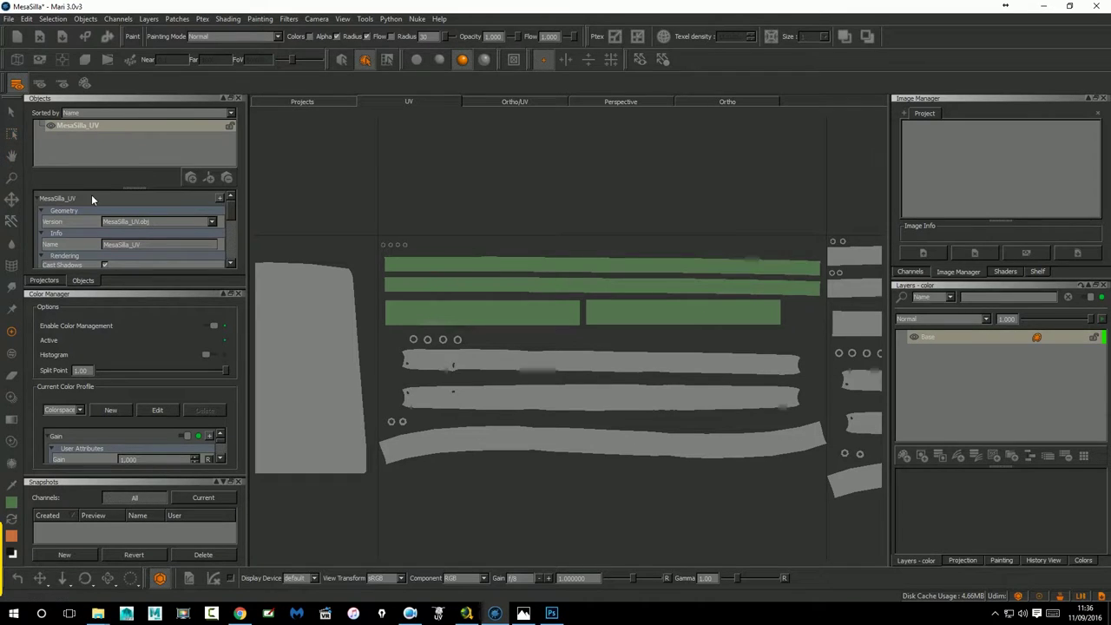
Switch between the Transform and Select tools, dismissing the viewport's right-click menu.
click(13, 200)
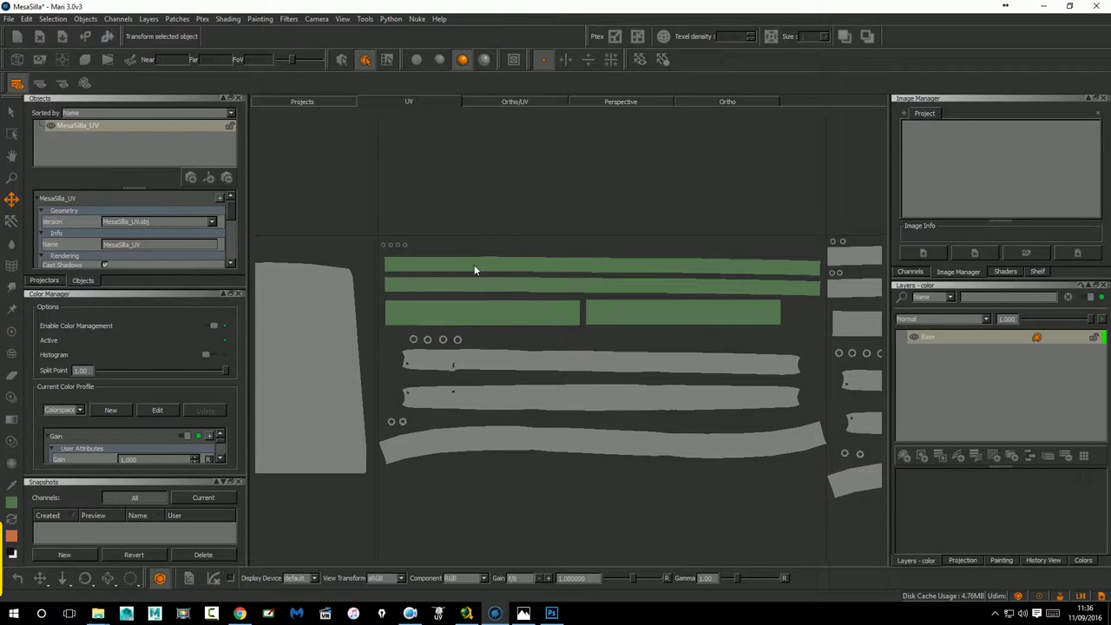
click(11, 132)
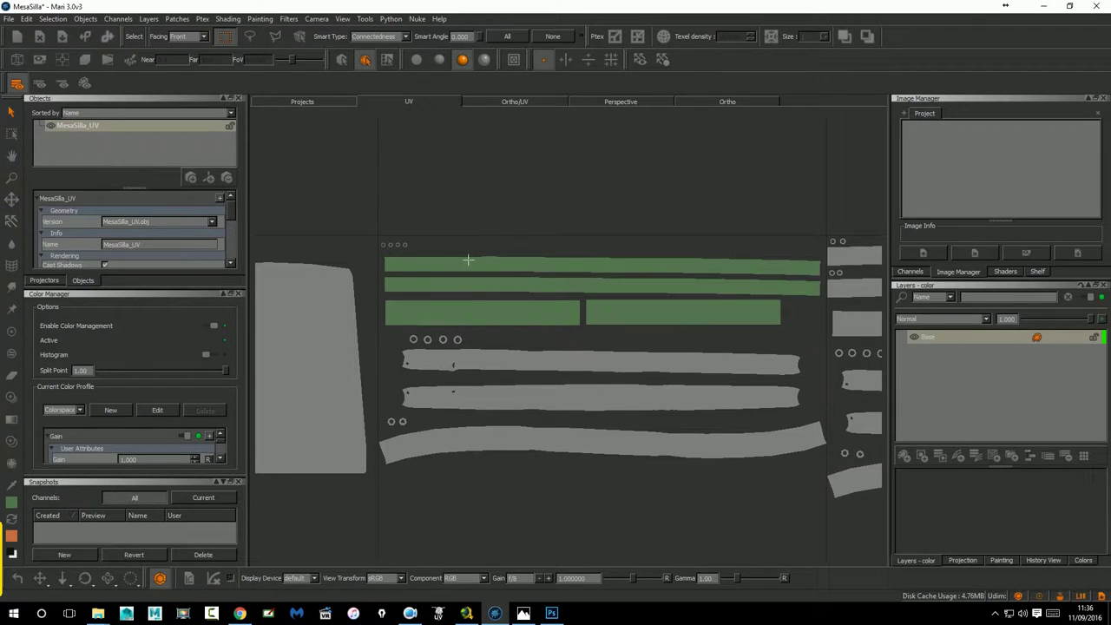
click(13, 199)
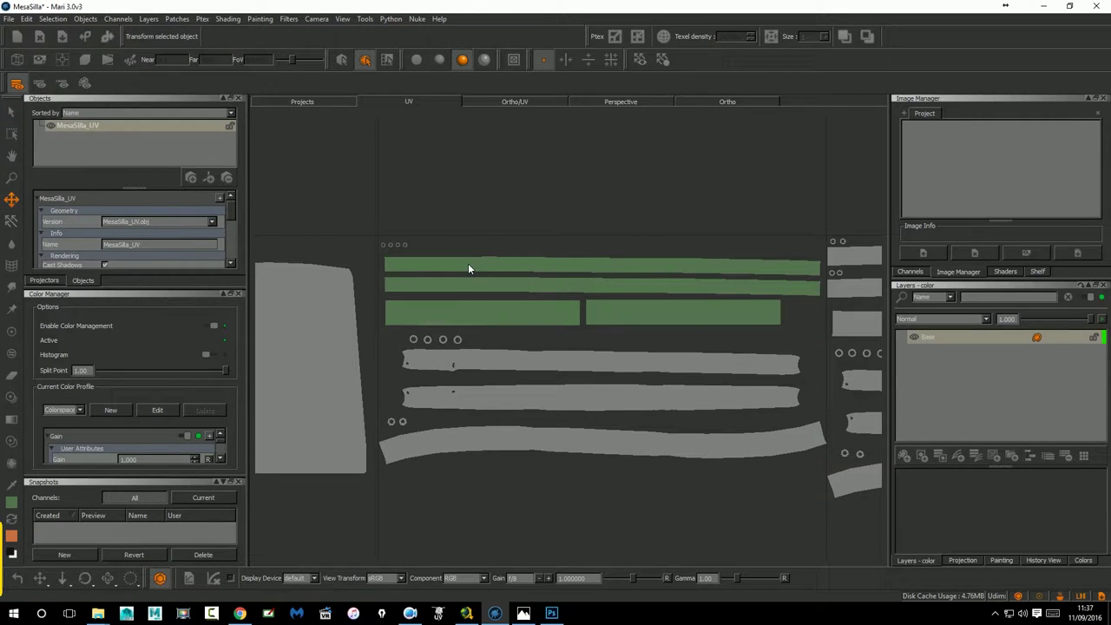
right_click(550, 263)
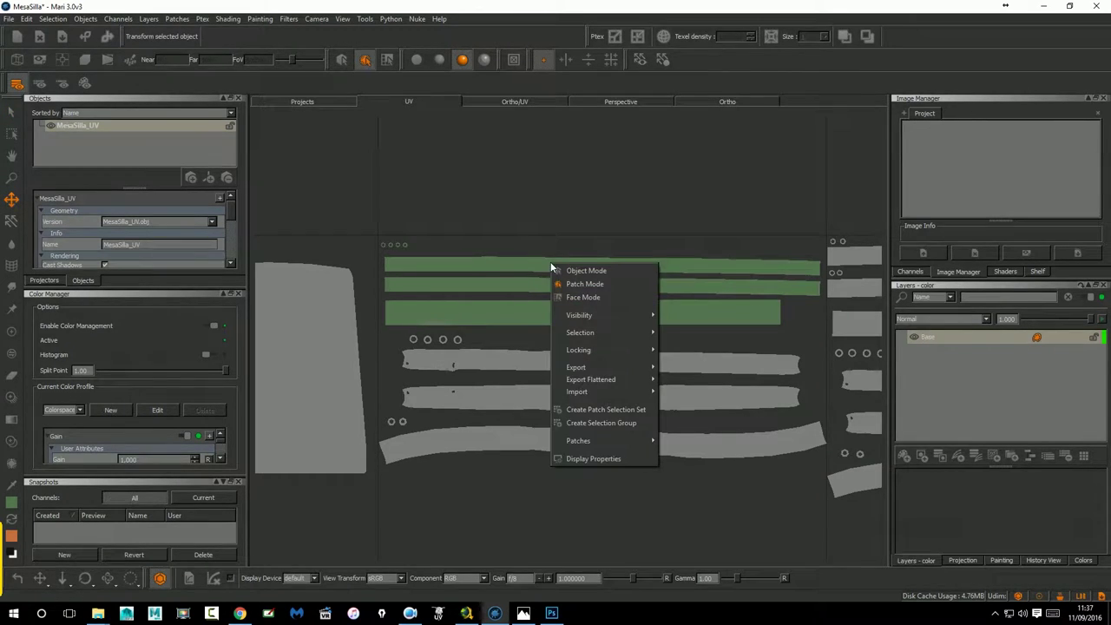
key(Escape)
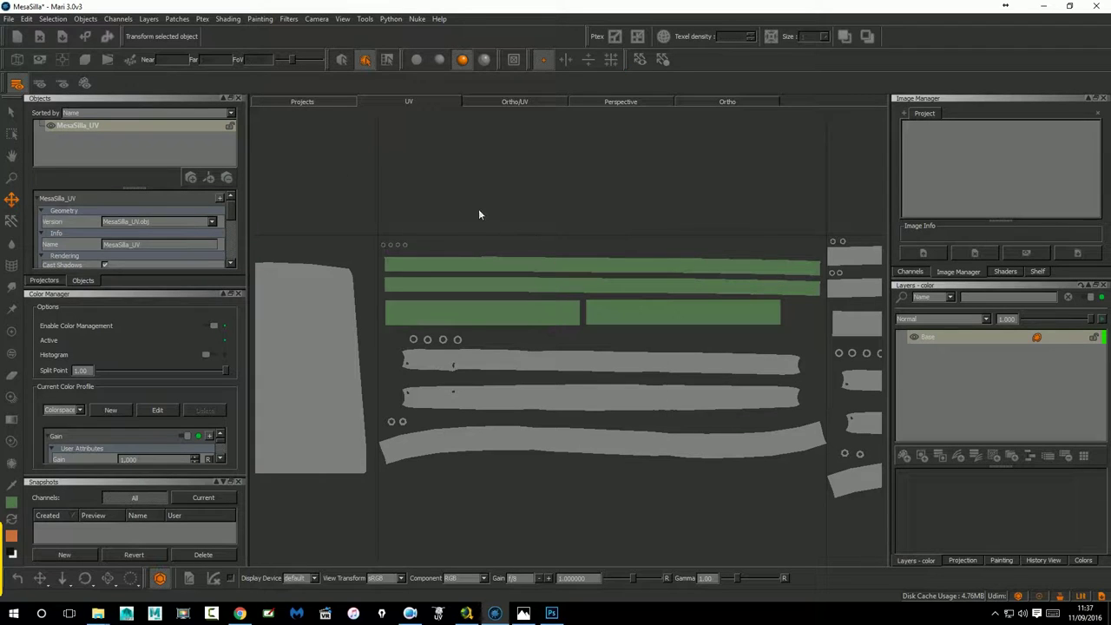
Dab more green onto the top strip with the basic brush, then open the View menu.
click(11, 112)
click(12, 331)
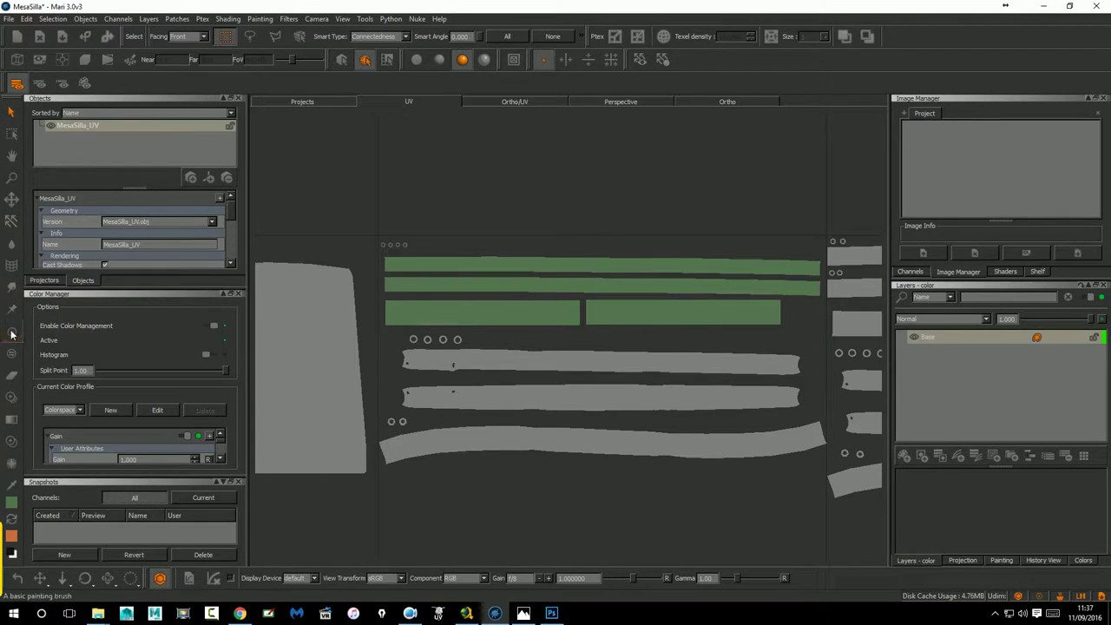
click(565, 268)
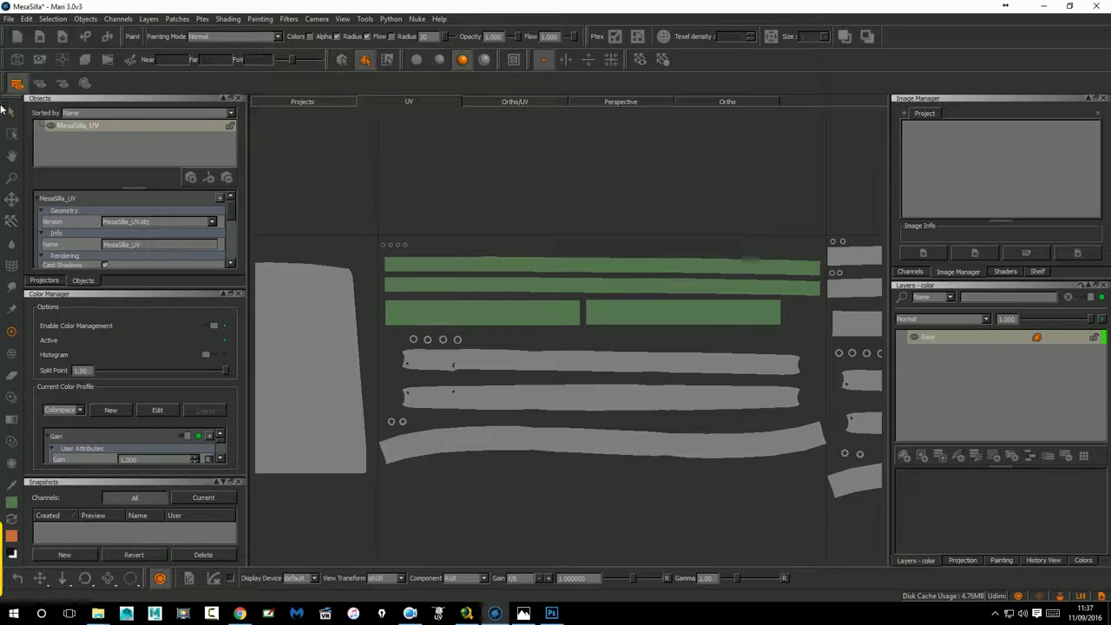
click(12, 198)
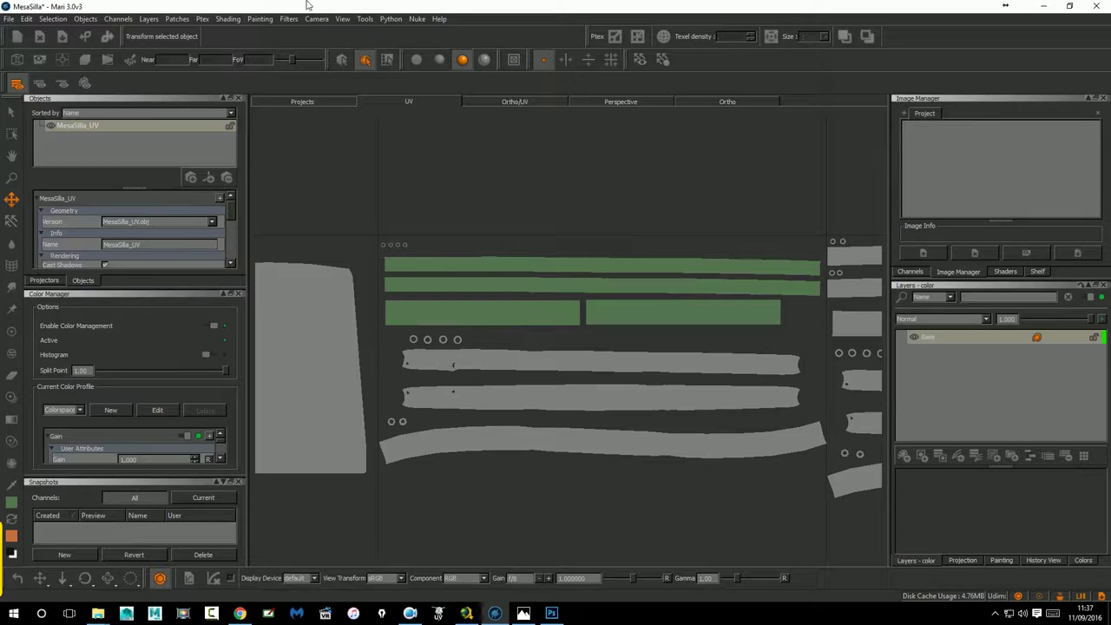
click(341, 19)
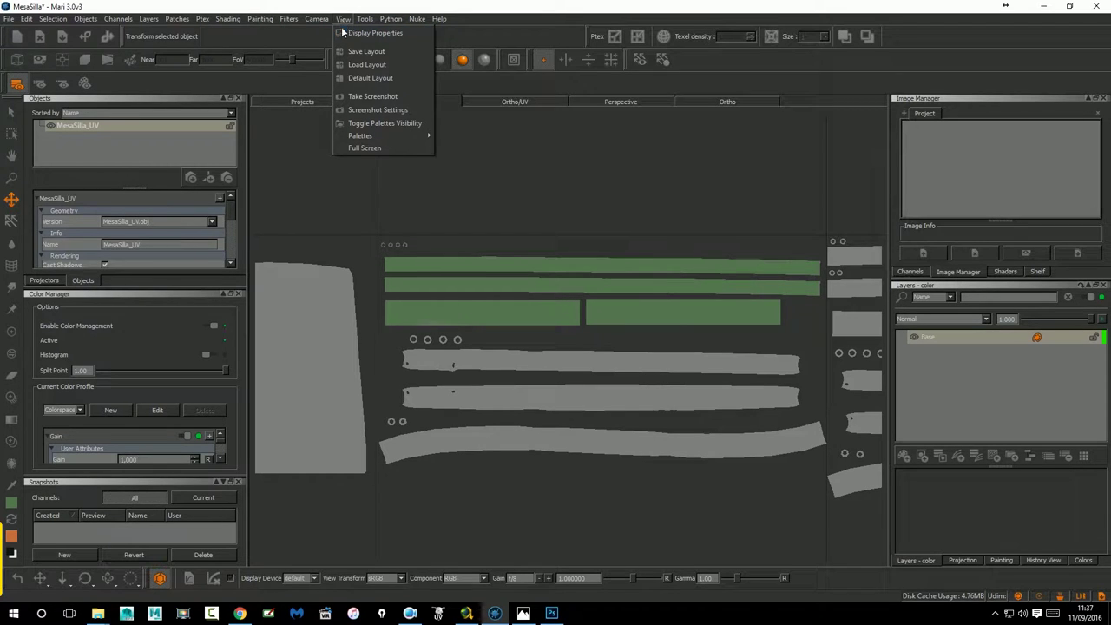
Tick HUD in View > Display Properties to show colourspace, layer, object and tool.
click(354, 38)
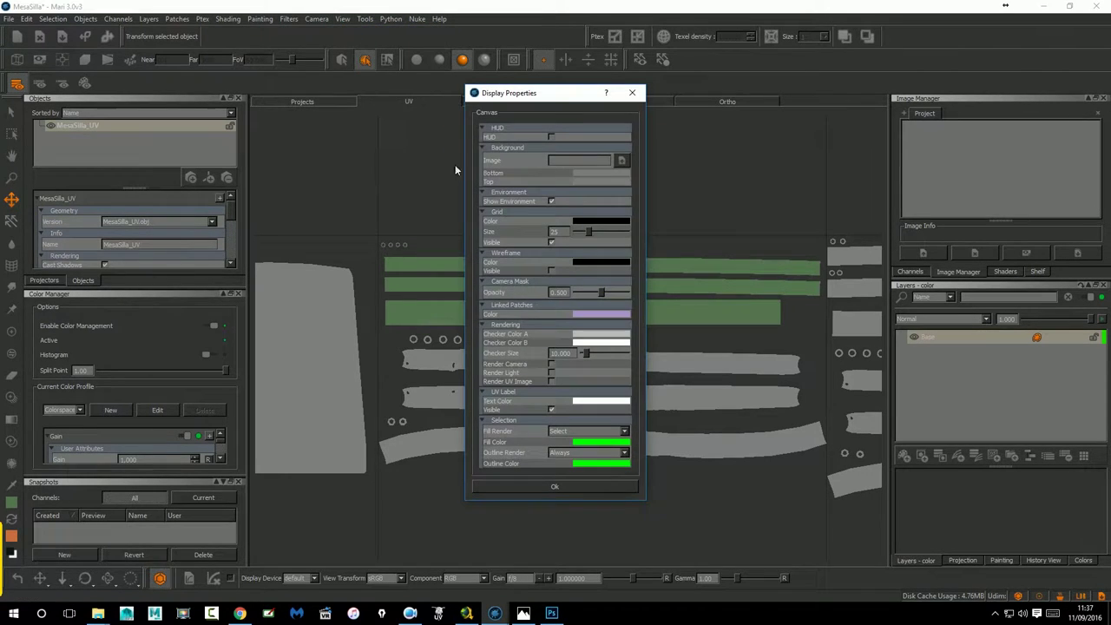
click(550, 136)
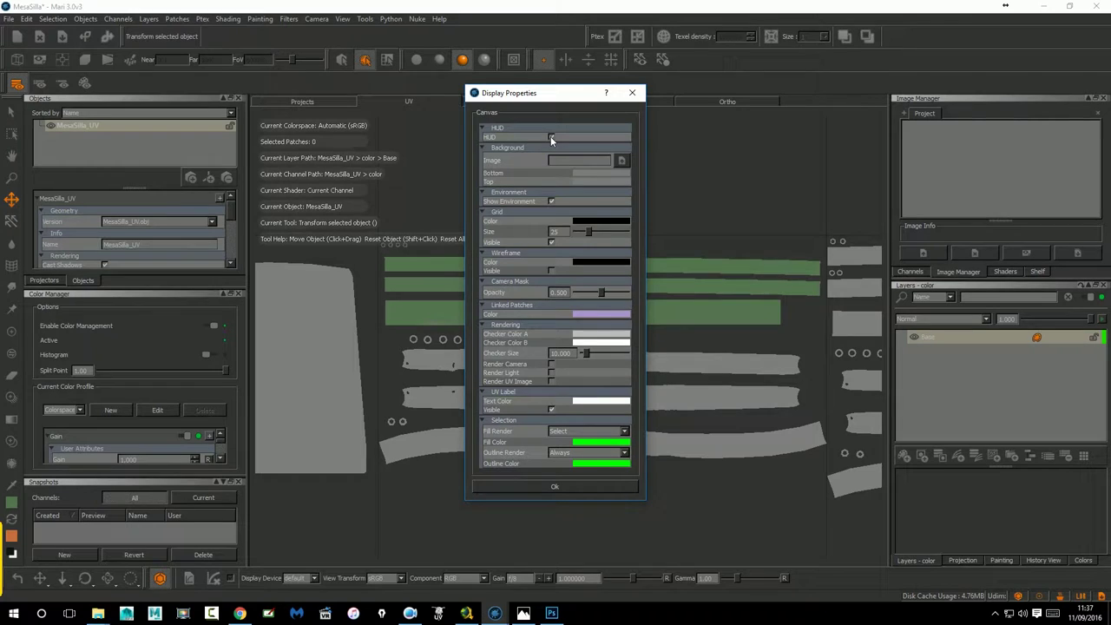
click(572, 487)
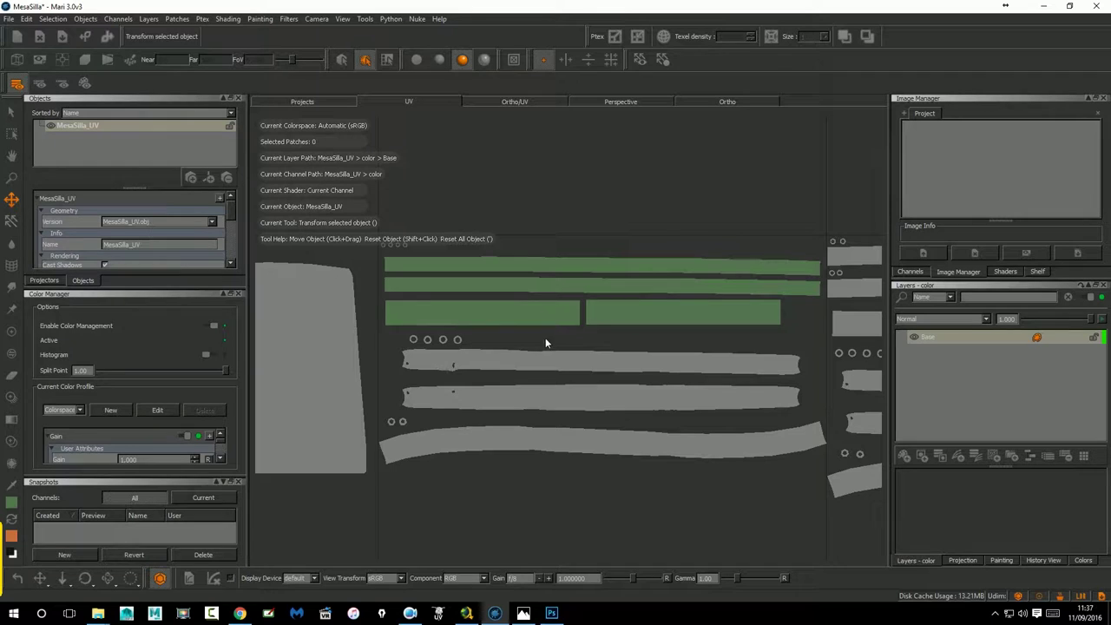
With Transform Paint, nudge the green paint buffer down over the strips and bake with B.
right_click(564, 309)
click(543, 283)
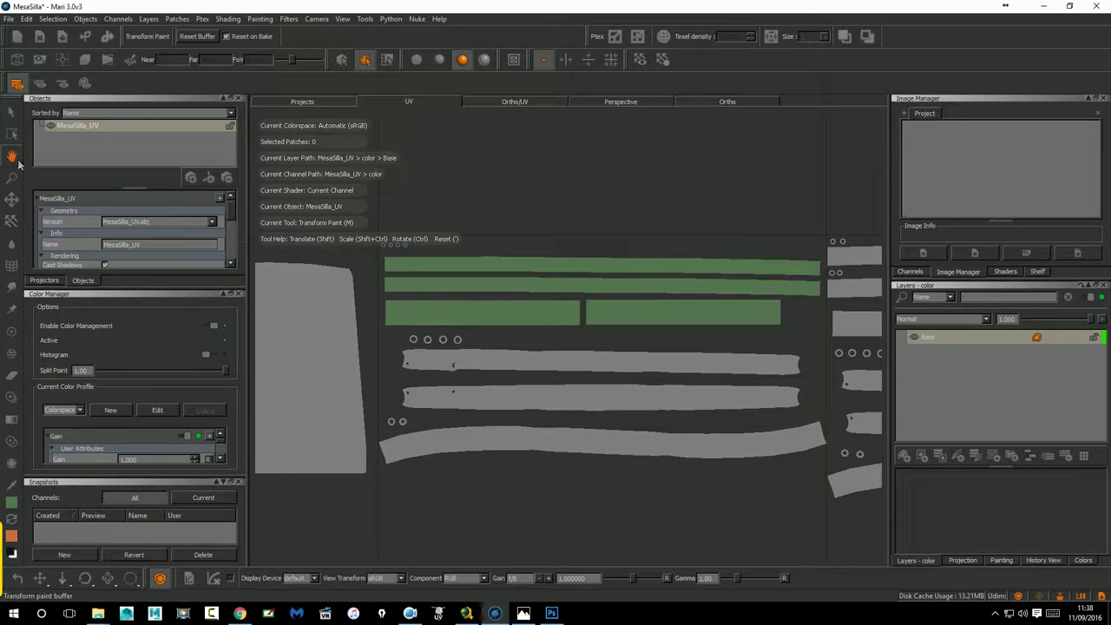
mouse_move(550, 307)
shift+mouse_down()
mouse_move(541, 287)
mouse_move(558, 399)
mouse_move(590, 280)
mouse_move(525, 385)
mouse_move(642, 460)
mouse_move(675, 374)
mouse_move(605, 290)
mouse_move(525, 310)
mouse_move(541, 413)
mouse_move(595, 483)
mouse_move(719, 365)
mouse_move(628, 109)
mouse_move(391, 213)
mouse_move(411, 136)
mouse_move(391, 191)
mouse_move(429, 151)
mouse_move(449, 169)
mouse_move(443, 382)
mouse_move(518, 521)
mouse_move(503, 236)
mouse_move(518, 364)
mouse_move(565, 379)
mouse_move(574, 447)
mouse_move(612, 359)
mouse_move(560, 316)
shift+mouse_up()
key(b)
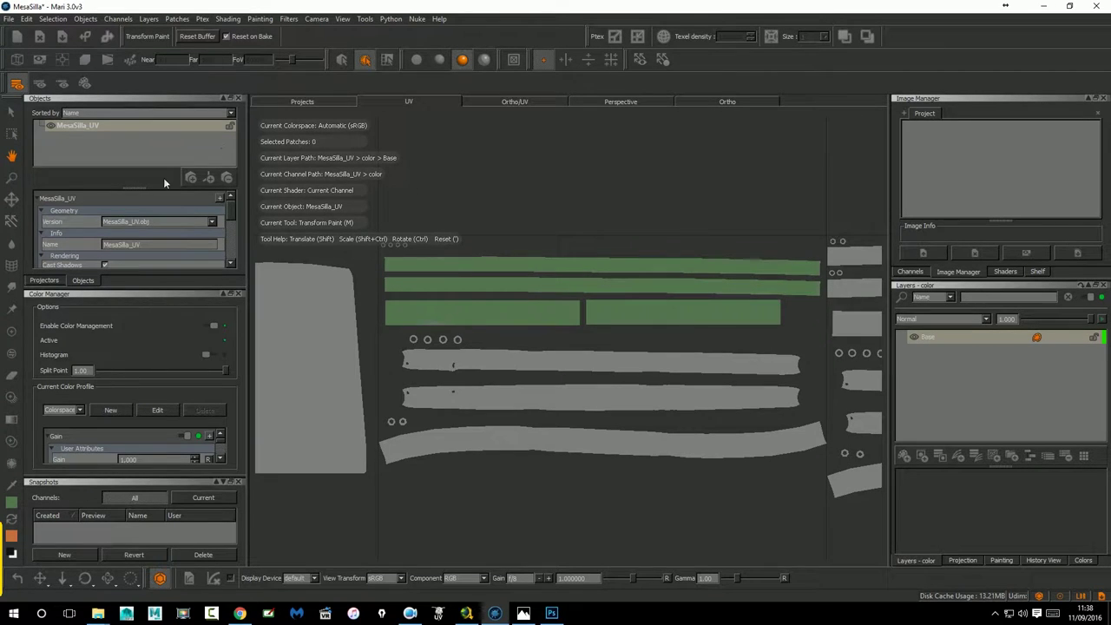
Paint green along the lower curved frame strips with an enlarged brush, undoing a stray dab on the large patch.
click(11, 333)
mouse_move(443, 354)
mouse_down()
mouse_move(401, 342)
mouse_move(786, 356)
mouse_up()
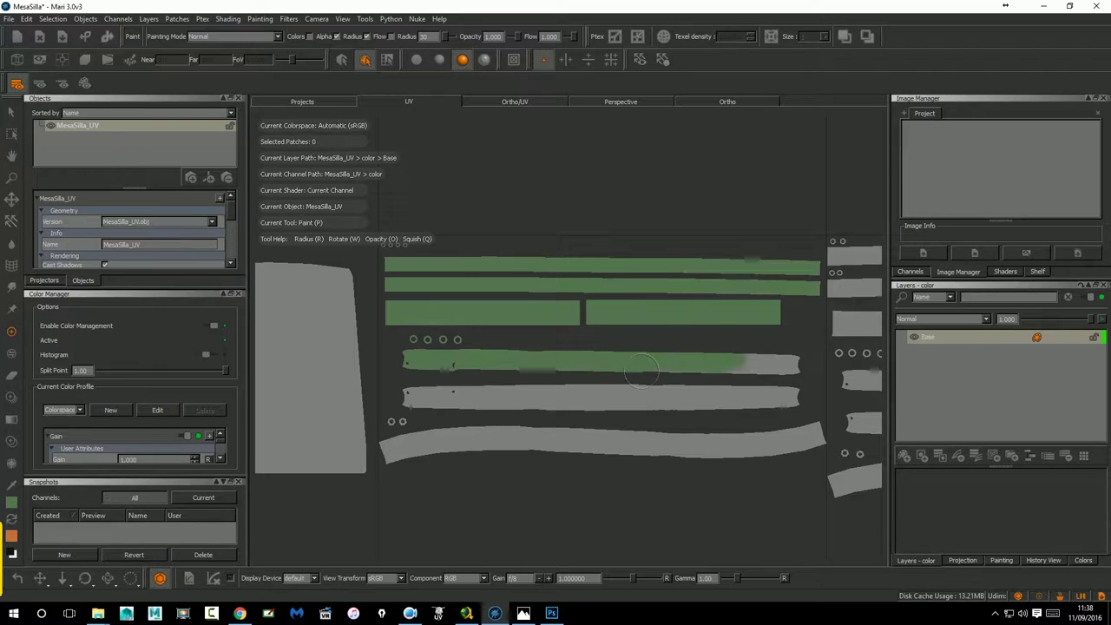
mouse_move(790, 394)
mouse_down()
mouse_move(779, 408)
mouse_move(409, 397)
mouse_move(732, 388)
mouse_up()
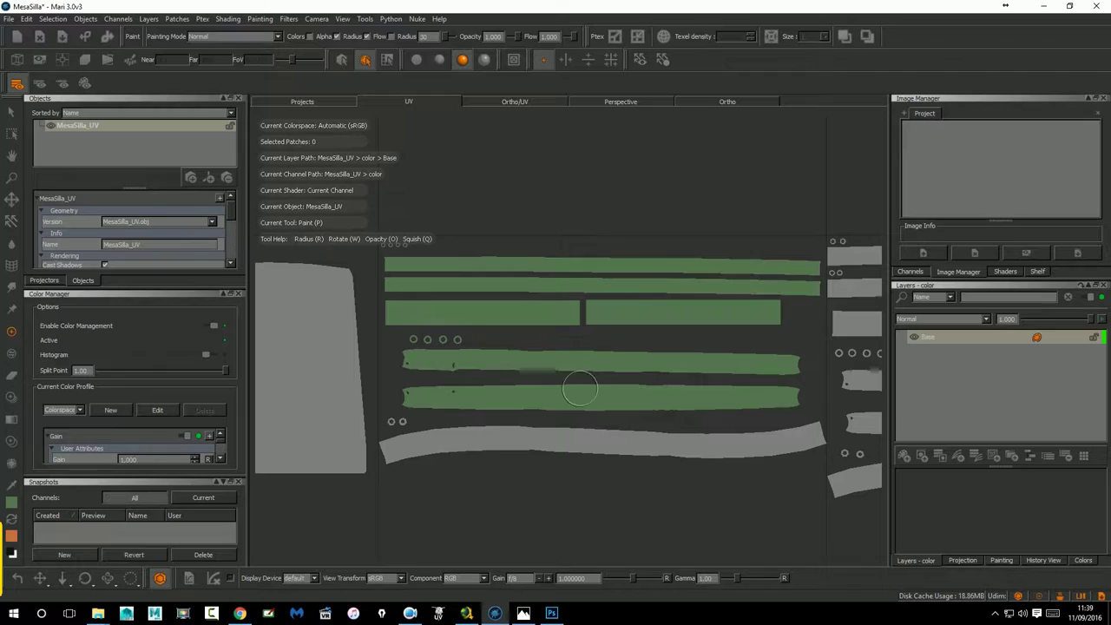
drag(576, 392, 576, 391)
mouse_move(455, 443)
mouse_down()
mouse_move(786, 444)
mouse_move(733, 444)
mouse_up()
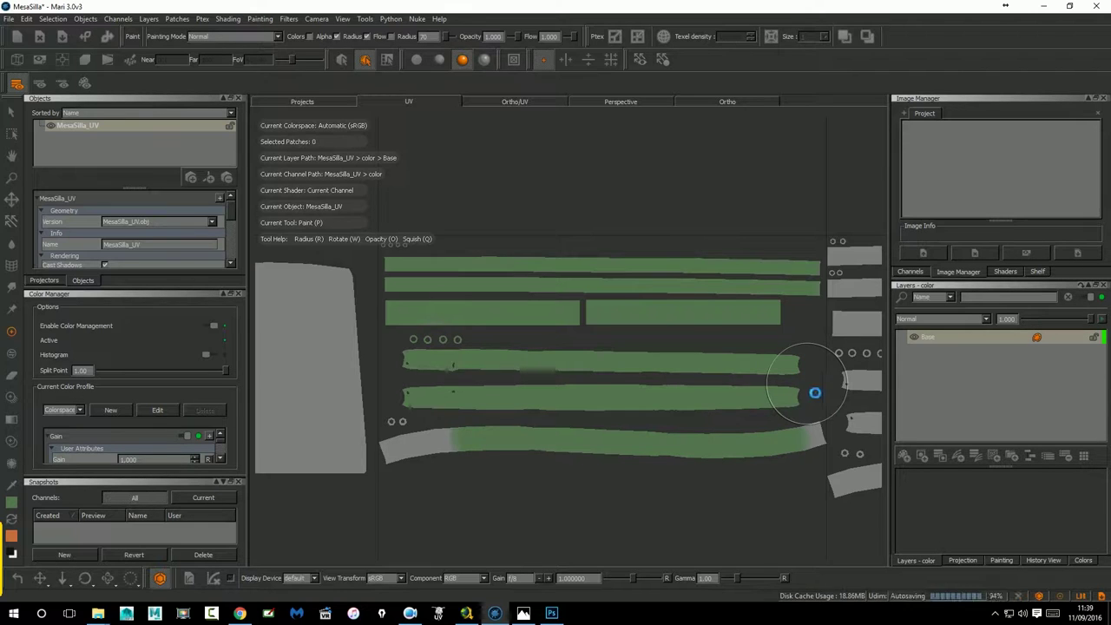
middle_drag(575, 392, 703, 381)
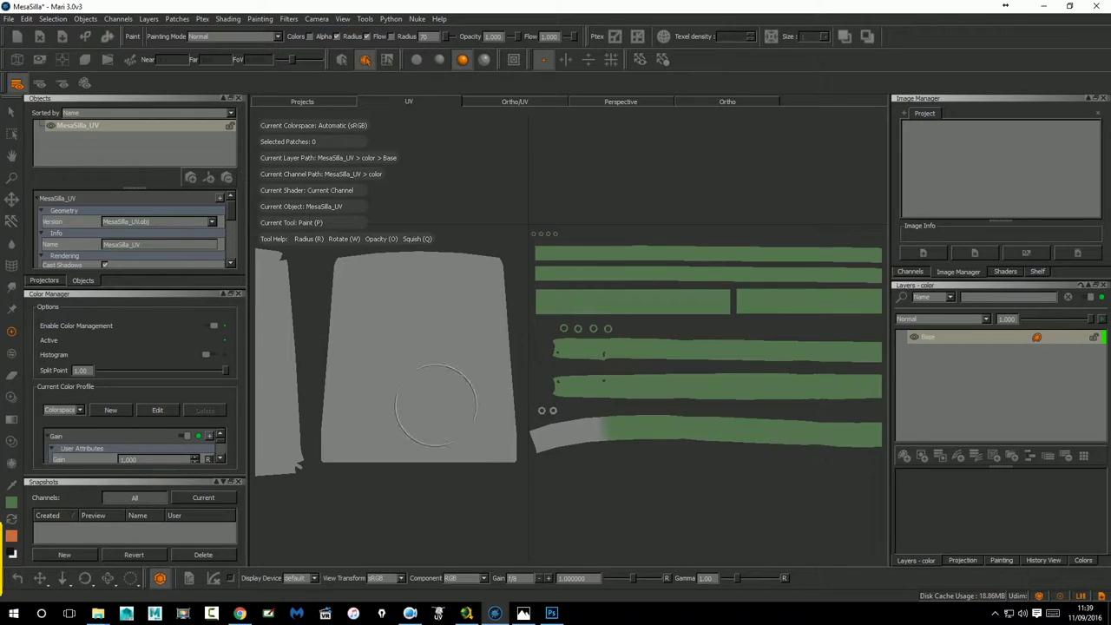
drag(508, 458, 558, 441)
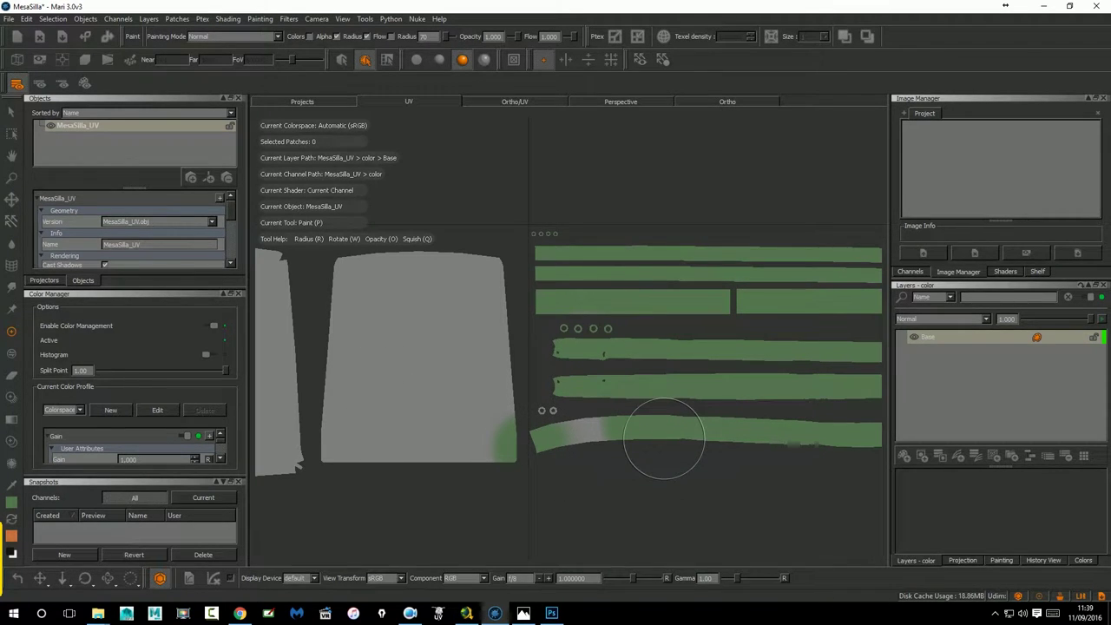
key(ctrl+z)
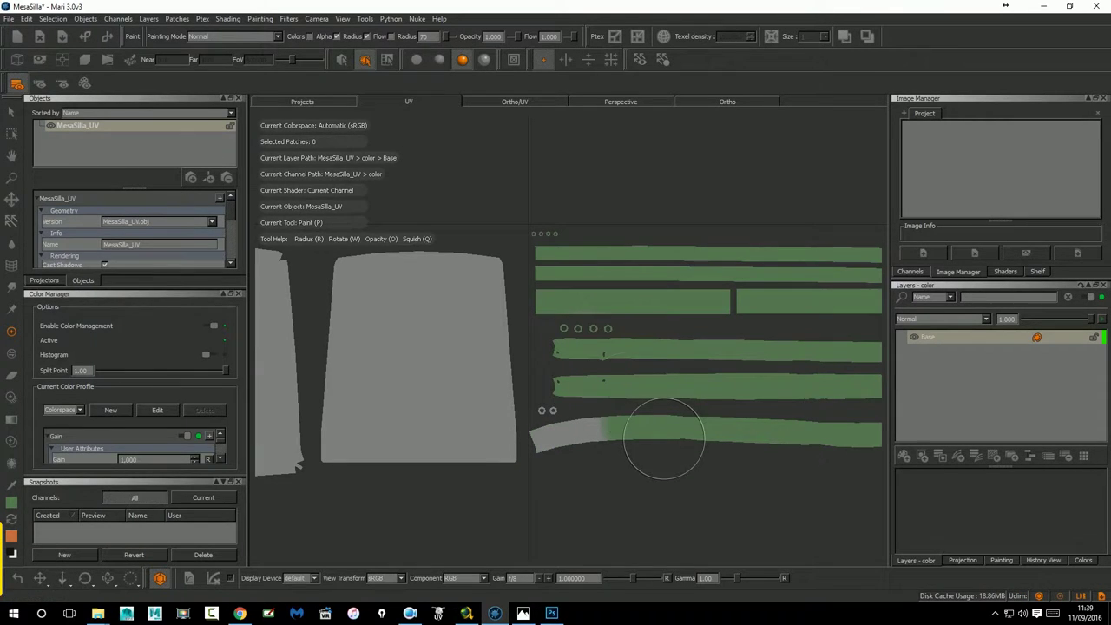
Select the green frame patch and set Projection's Project On to SelectedOnly before returning to Paint.
click(11, 111)
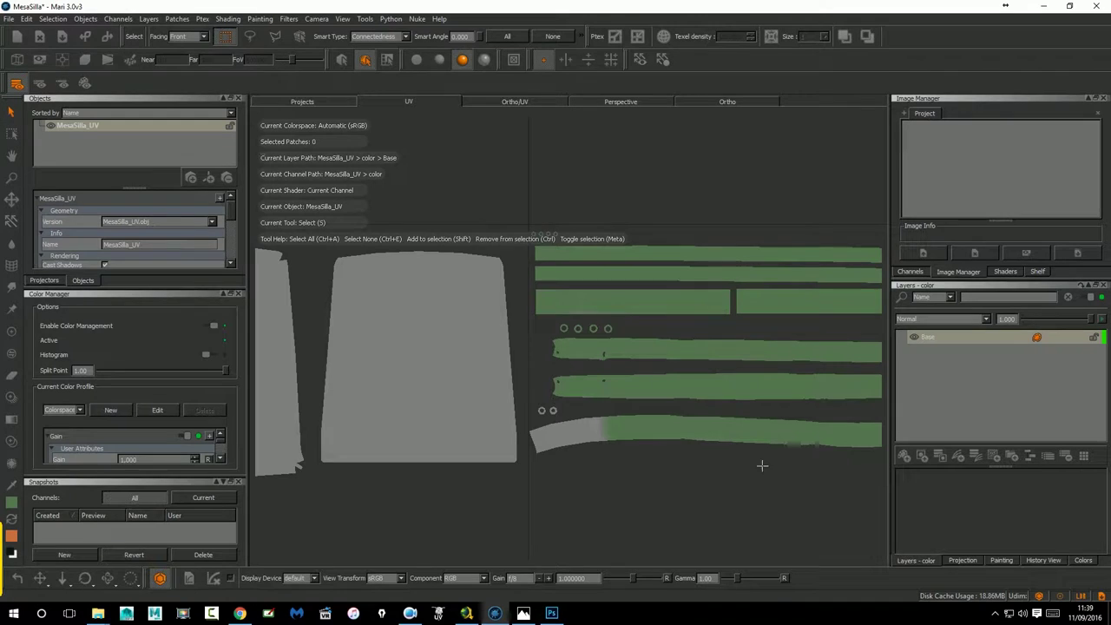
click(607, 431)
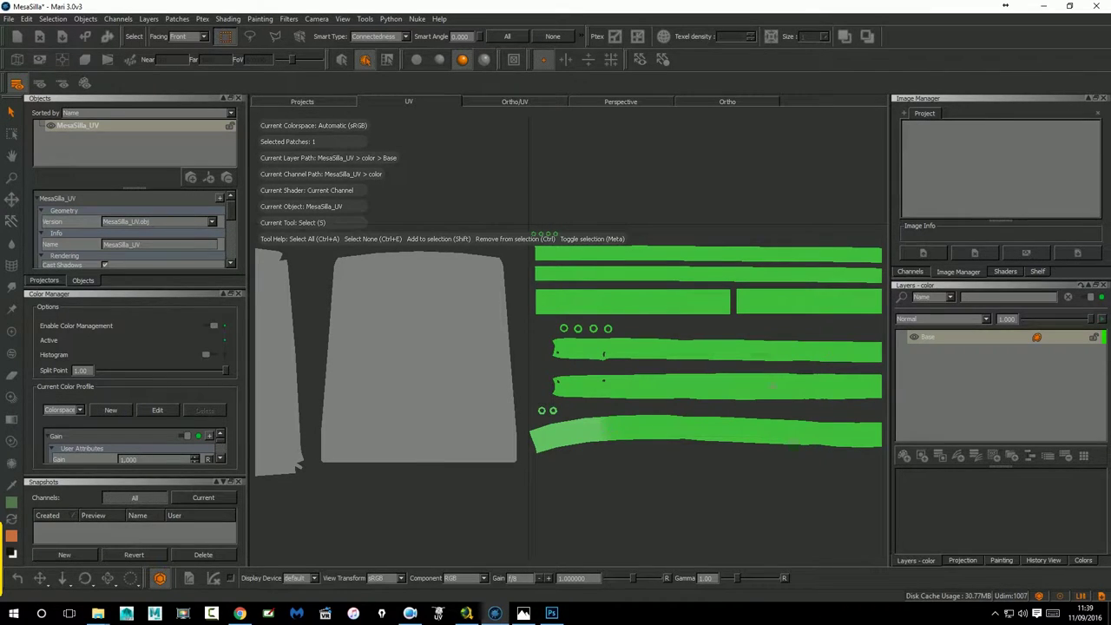
click(975, 561)
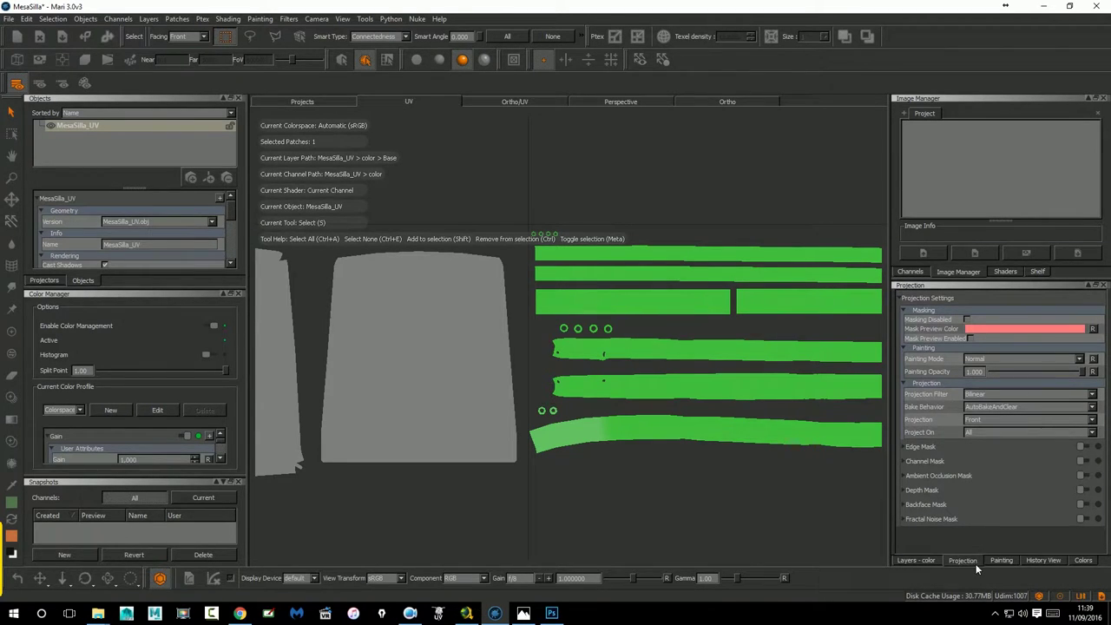
click(343, 18)
mouse_move(360, 136)
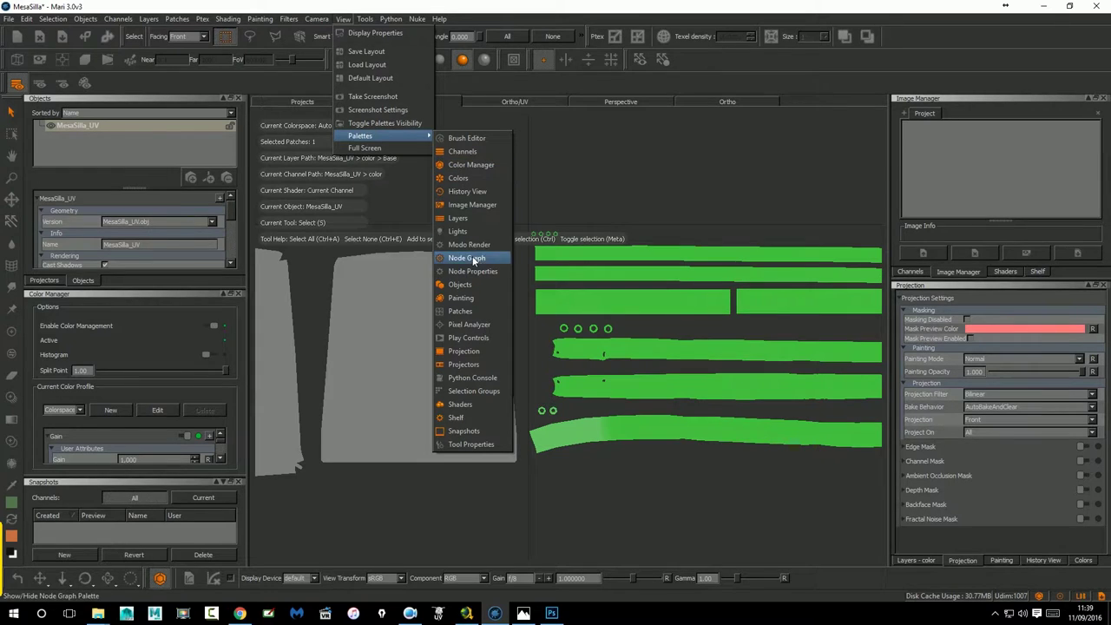
click(962, 563)
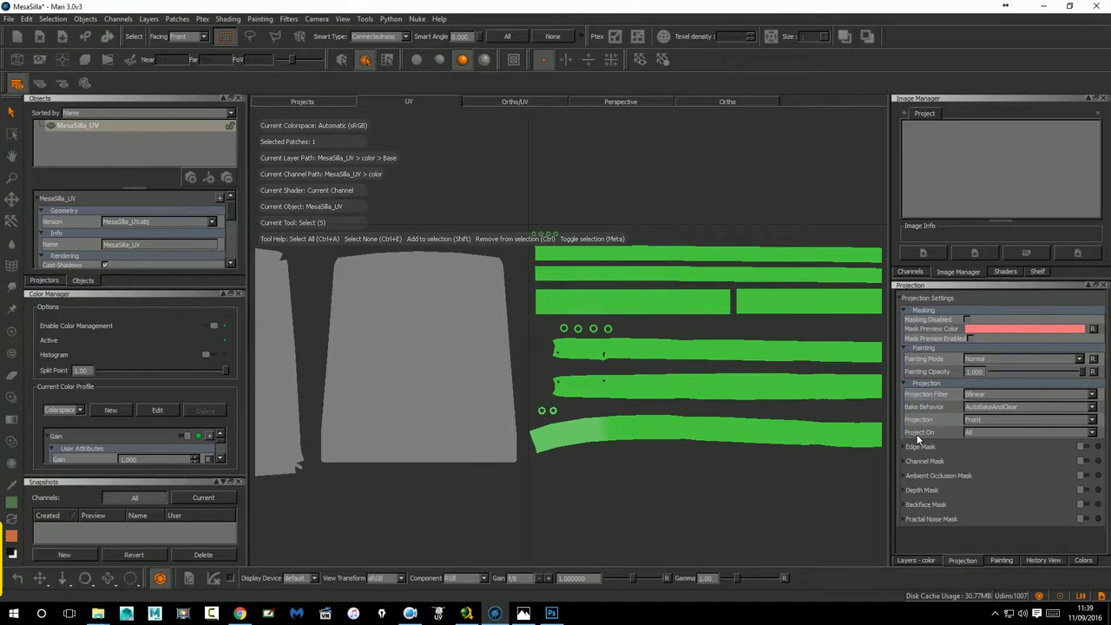
click(988, 432)
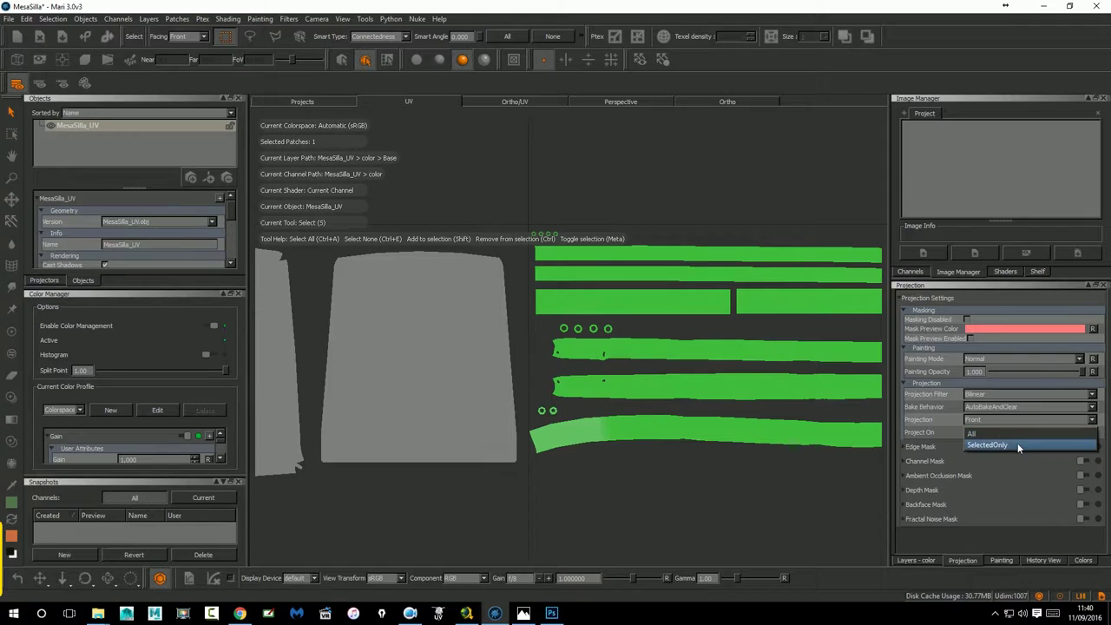
click(1017, 442)
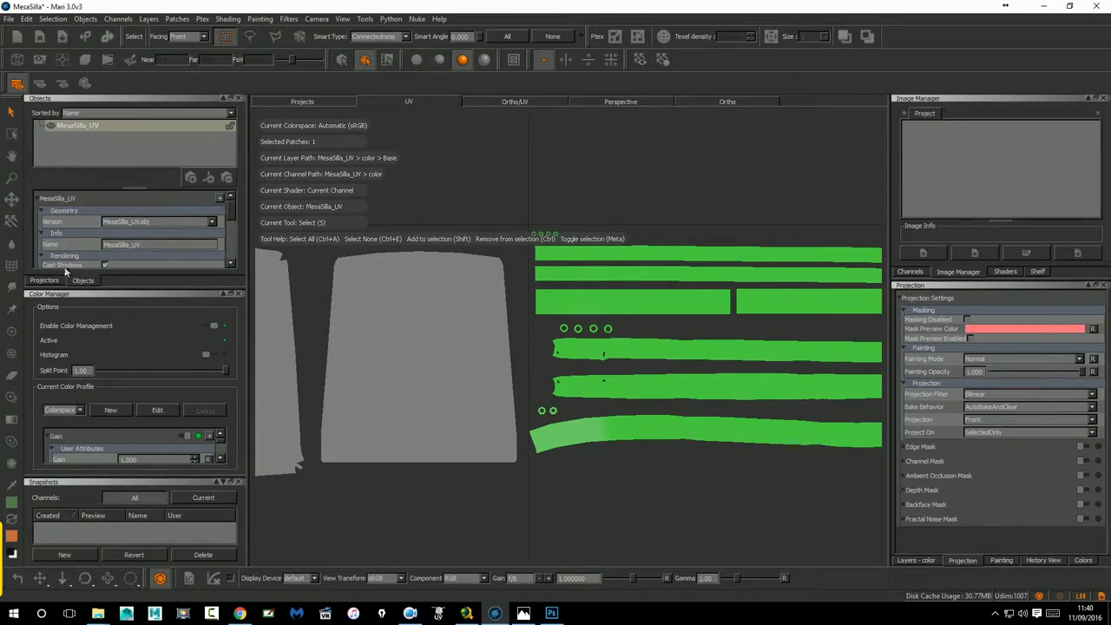
click(11, 331)
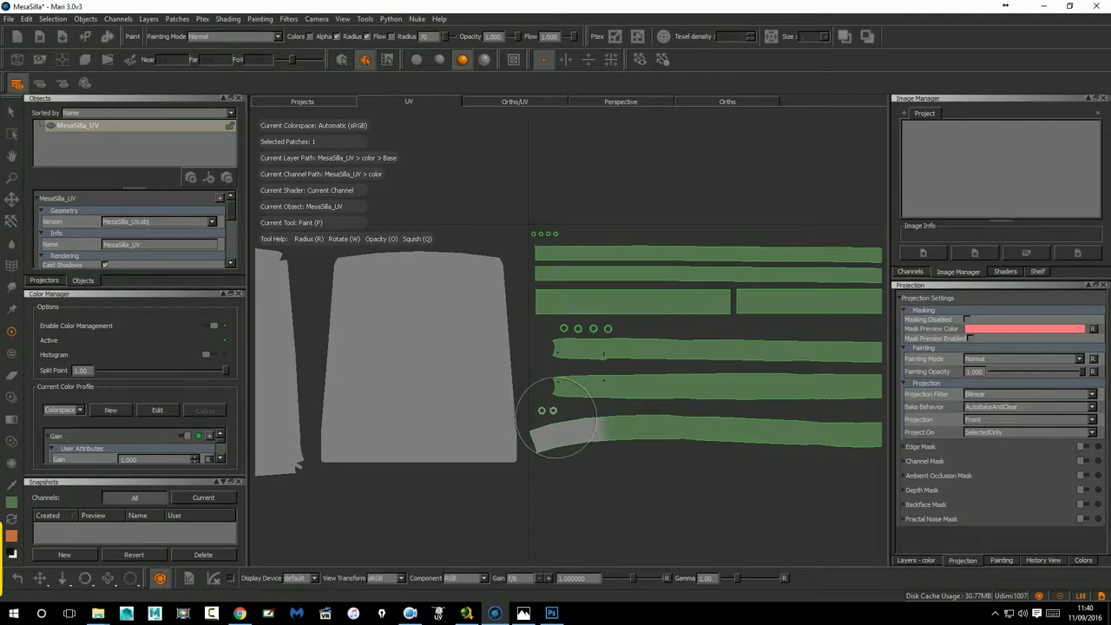
Undo the grey paint on the bottom strip's left end and pan the UV layout.
key(BackSpace)
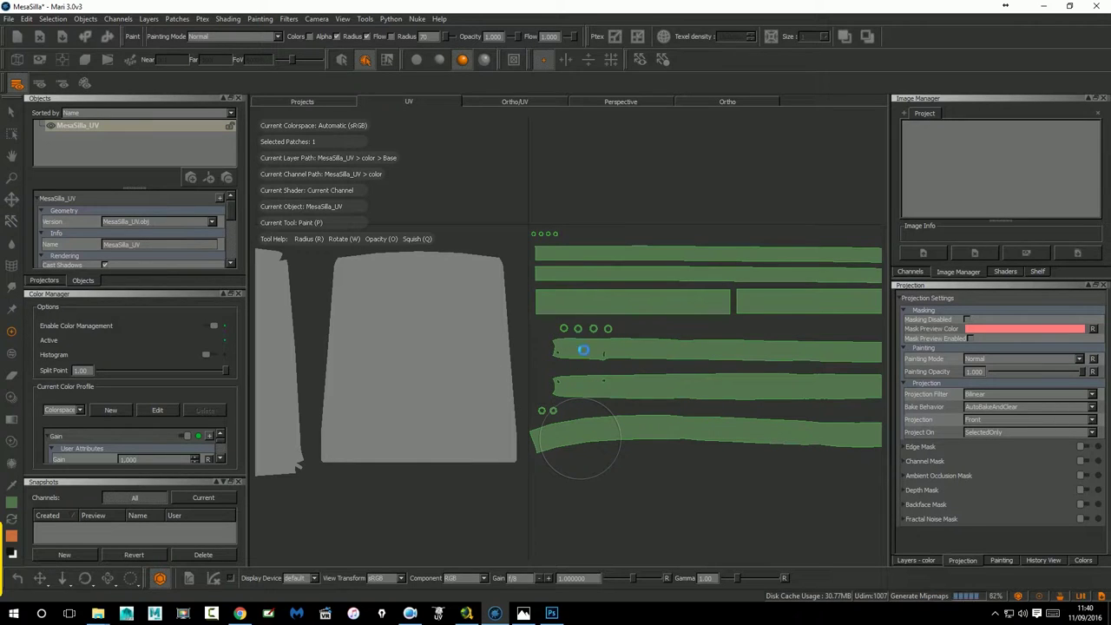
middle_drag(729, 330, 541, 343)
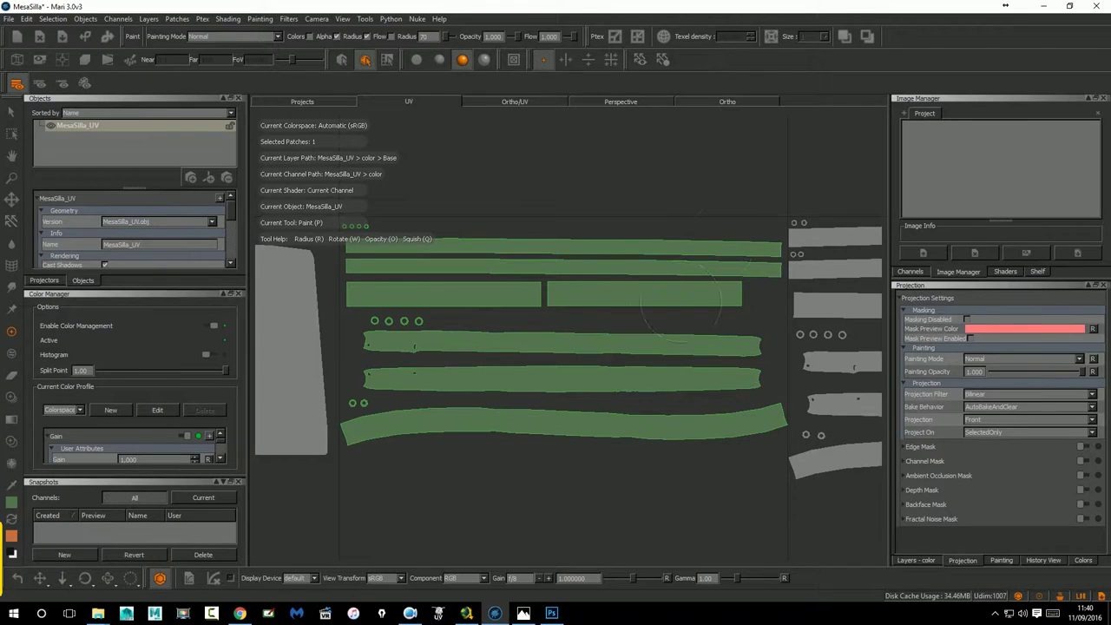
middle_click(863, 259)
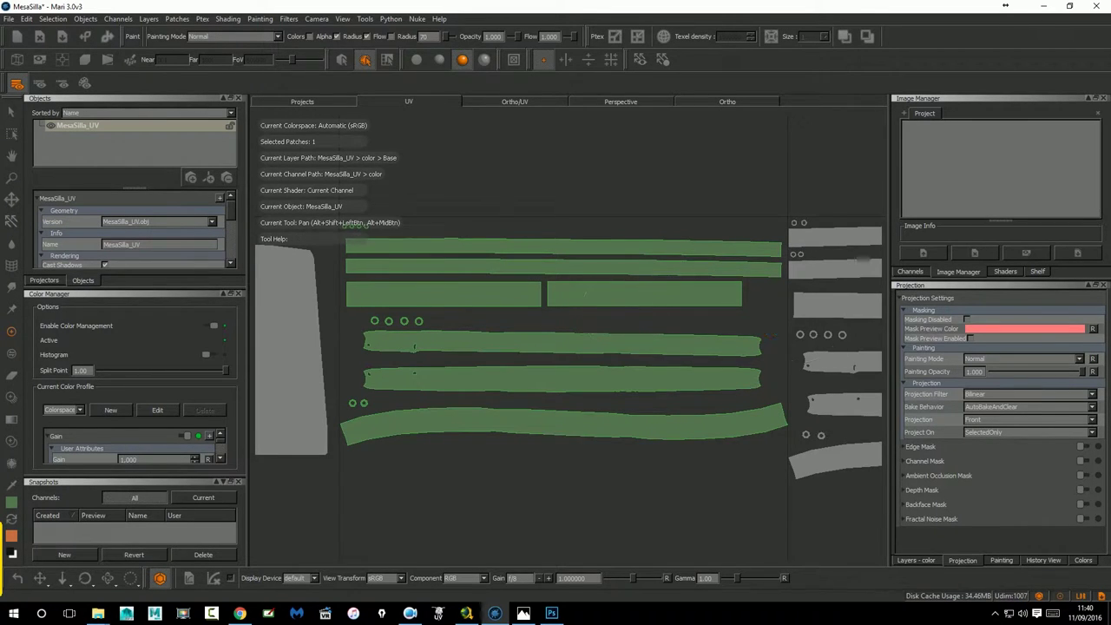
middle_drag(864, 258, 598, 202)
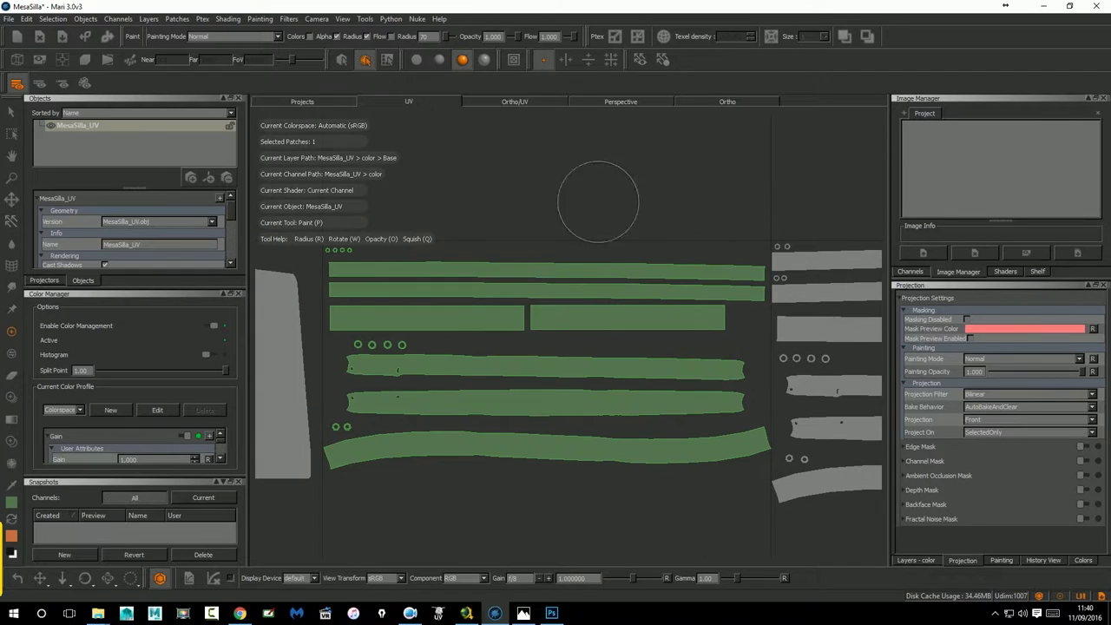
Select the right-hand frame patch and centre the view on it.
key(s)
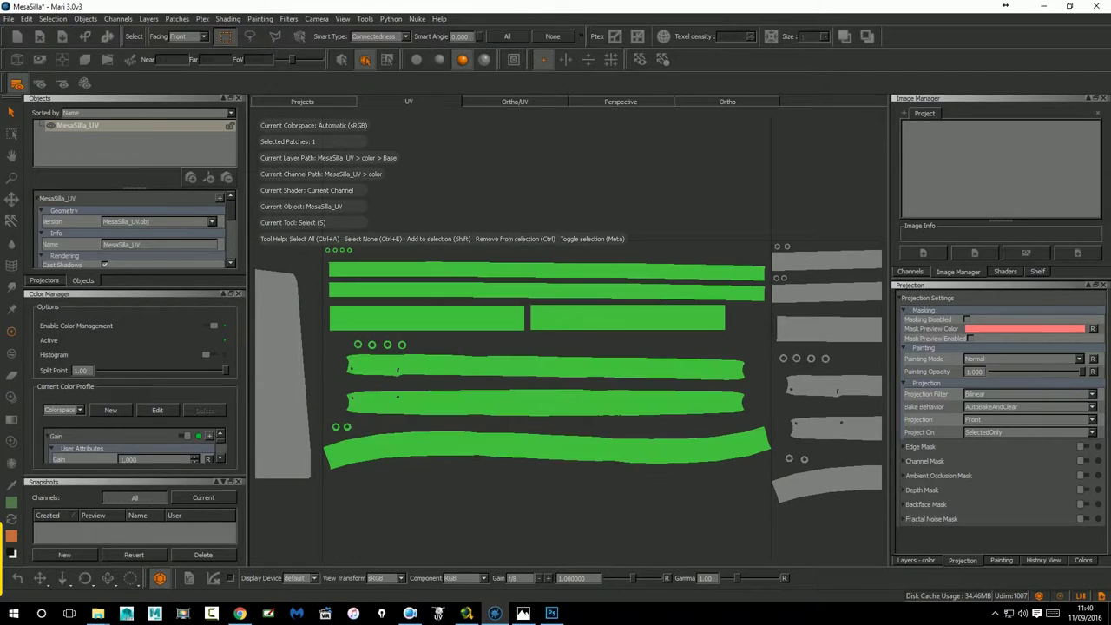
middle_drag(885, 269, 682, 253)
click(682, 247)
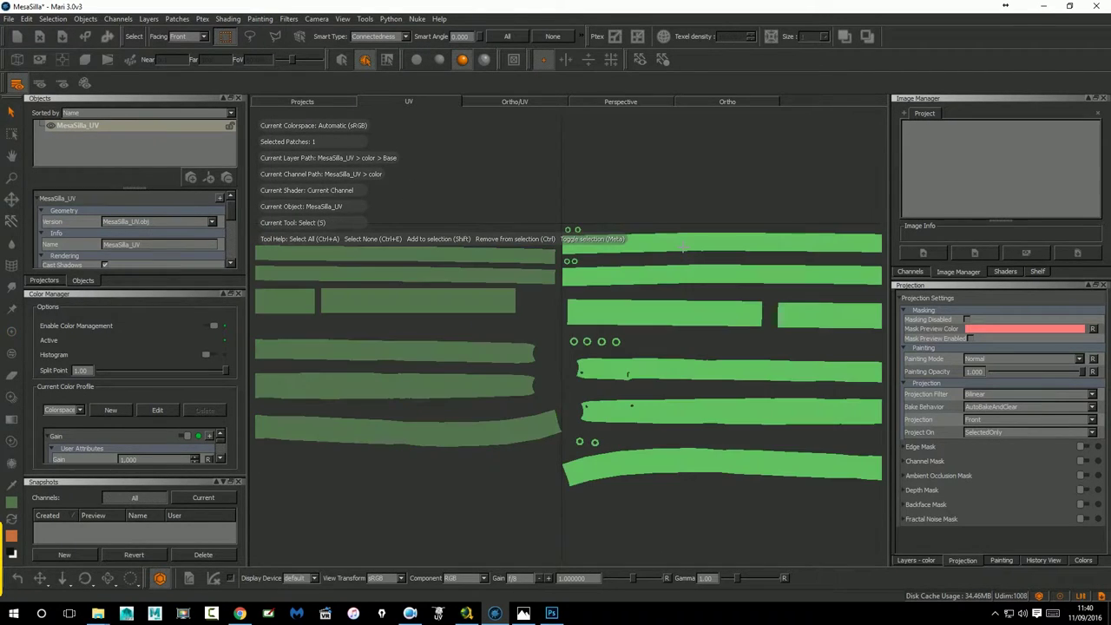
key(f)
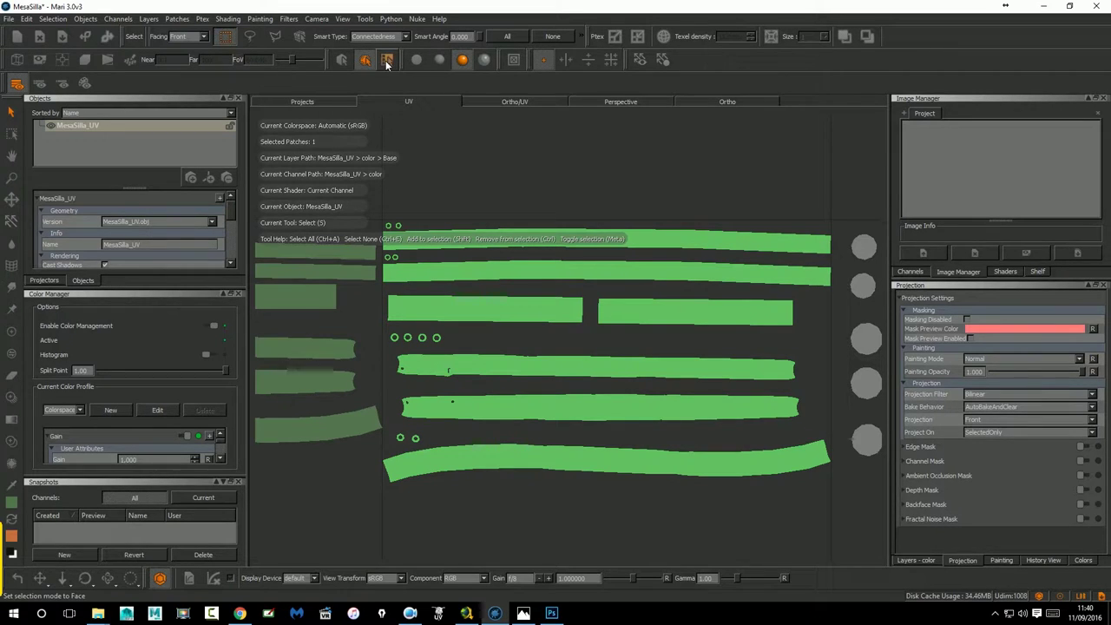
Use face and smart selection to select the top two frame strips and both desktop rectangles.
click(387, 60)
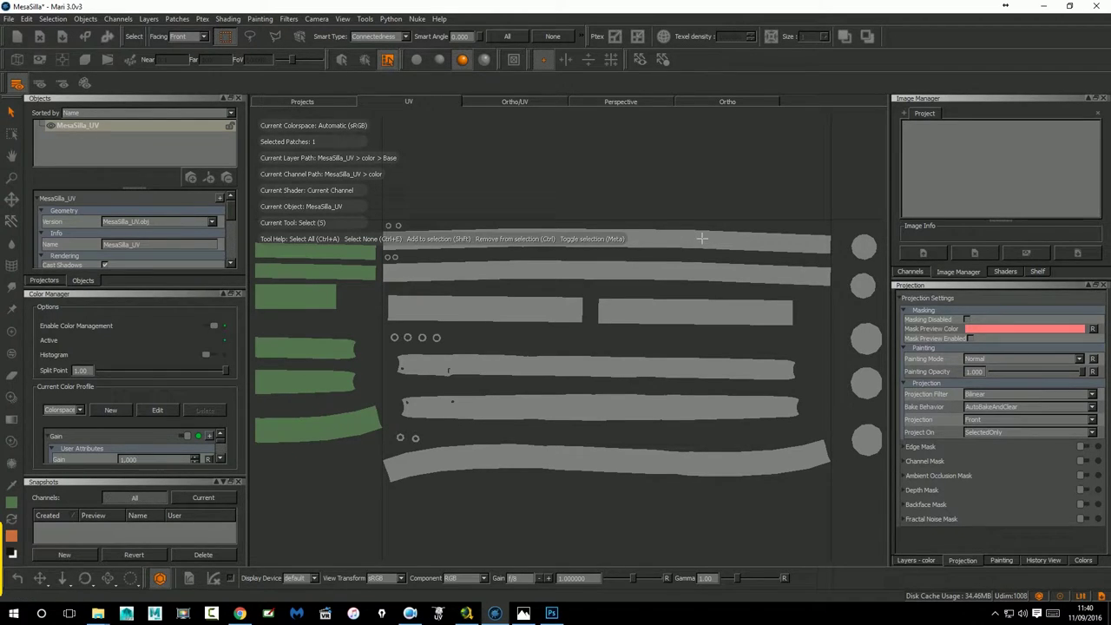
click(298, 37)
middle_drag(665, 310, 563, 290)
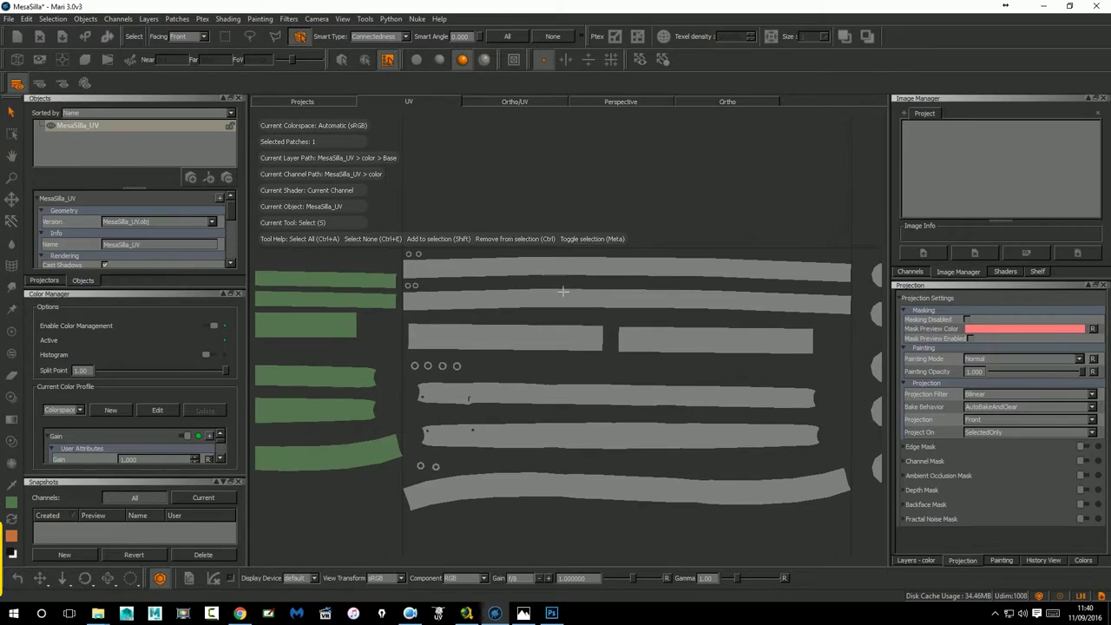
click(487, 269)
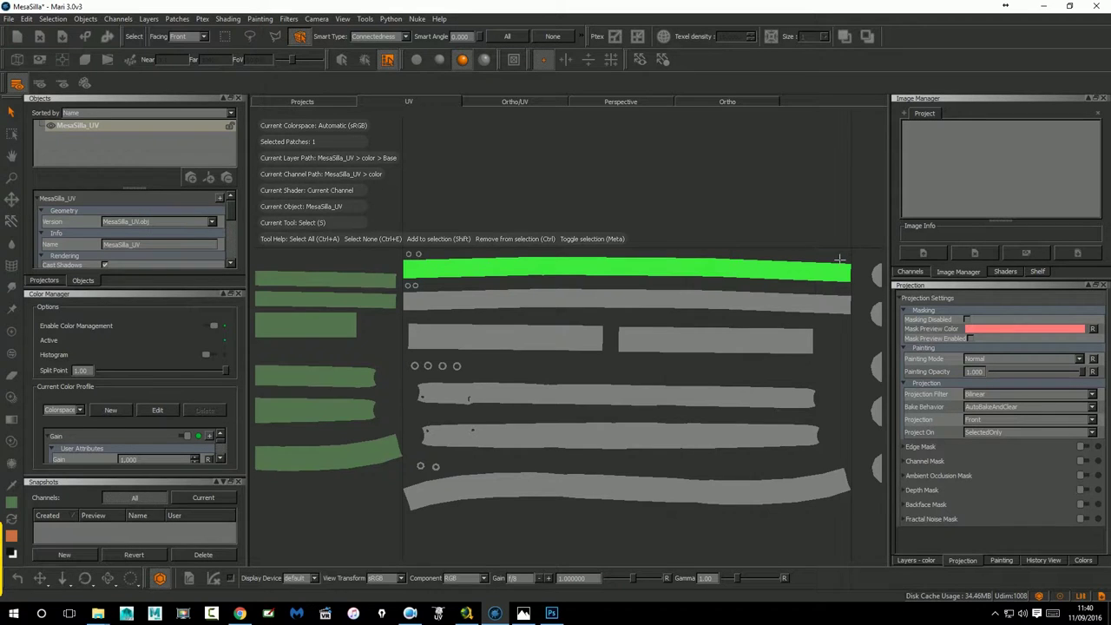
alt+right_drag(471, 292, 381, 320)
middle_drag(642, 297, 585, 260)
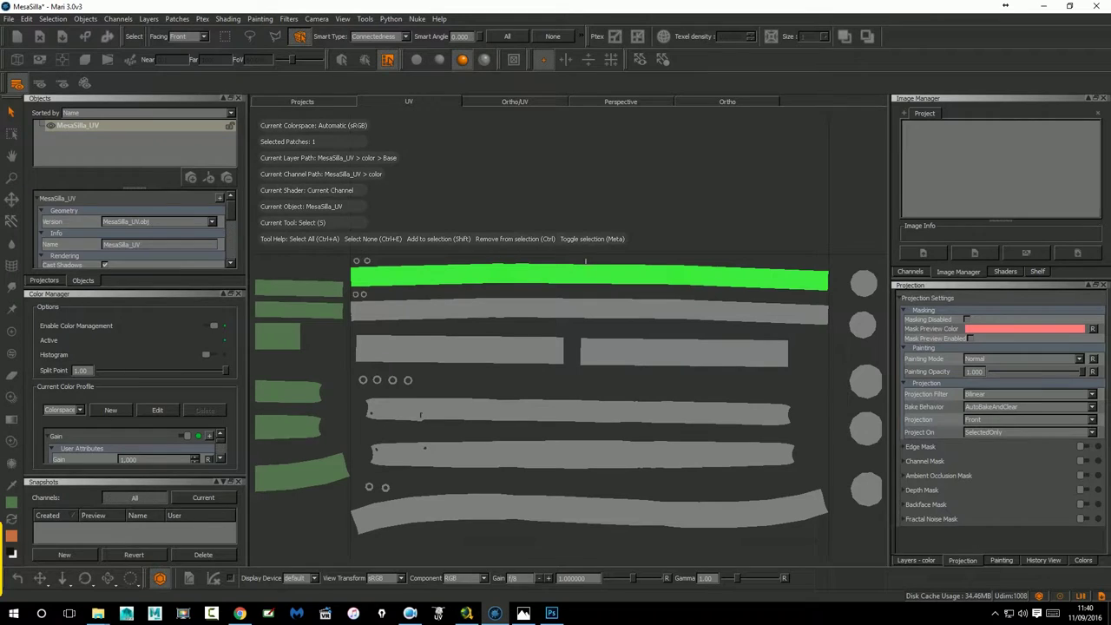
shift+click(540, 354)
shift+click(654, 353)
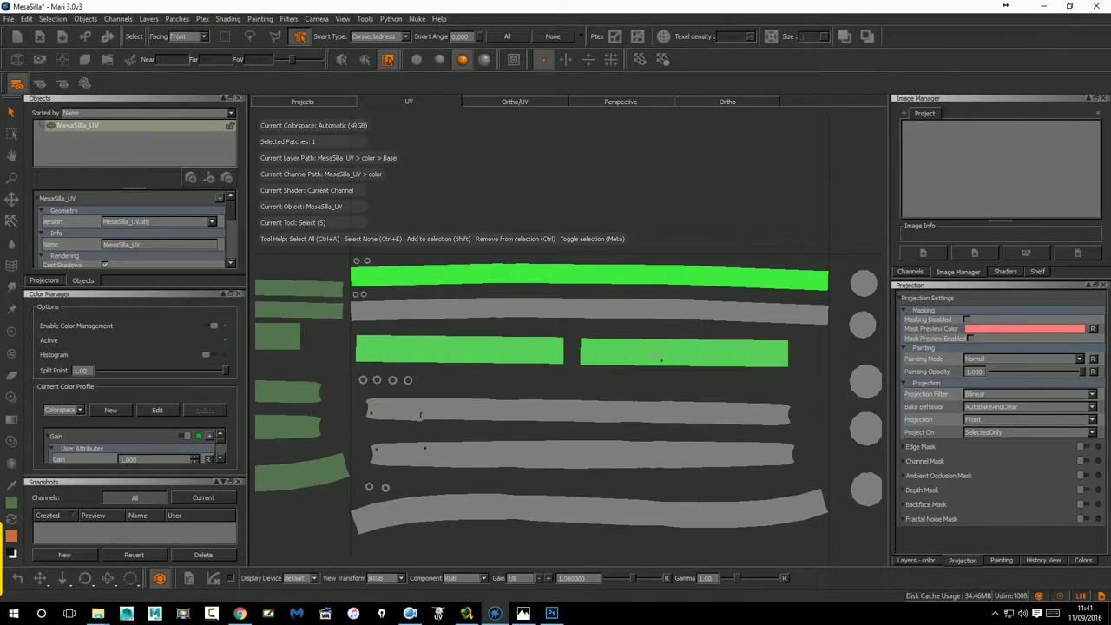
shift+click(401, 314)
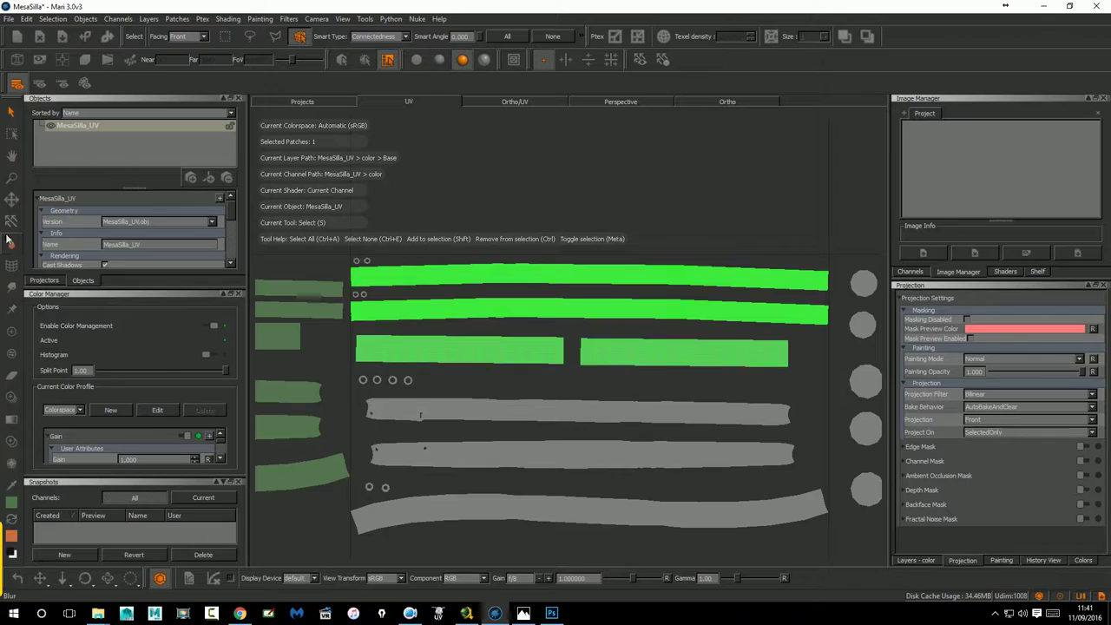
Fill the selected pieces with green using B, then clear the selection.
click(11, 330)
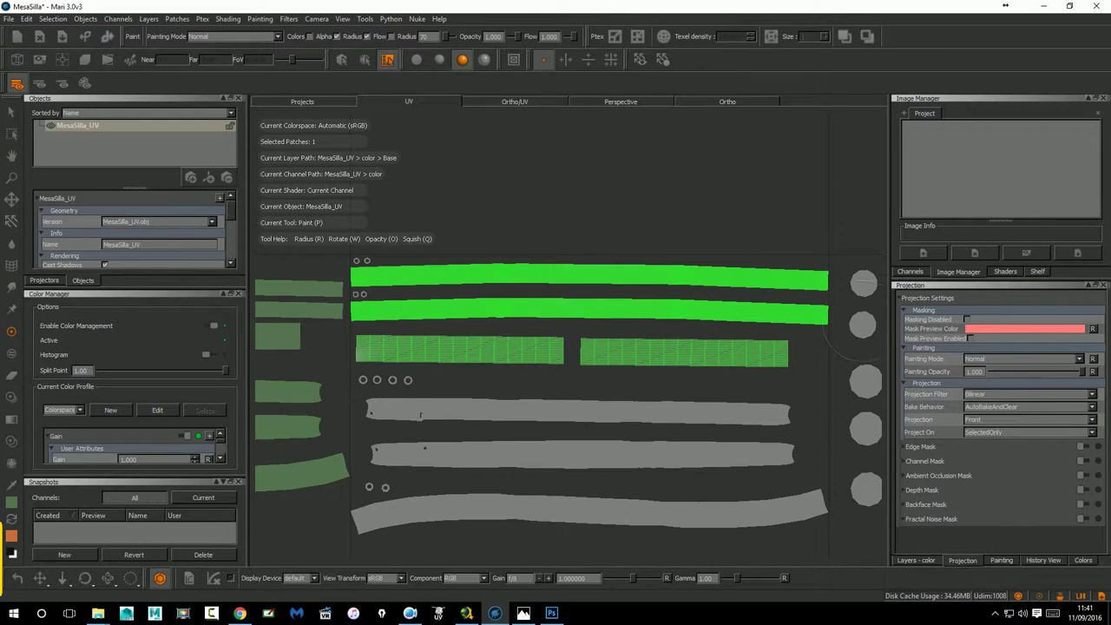
key(b)
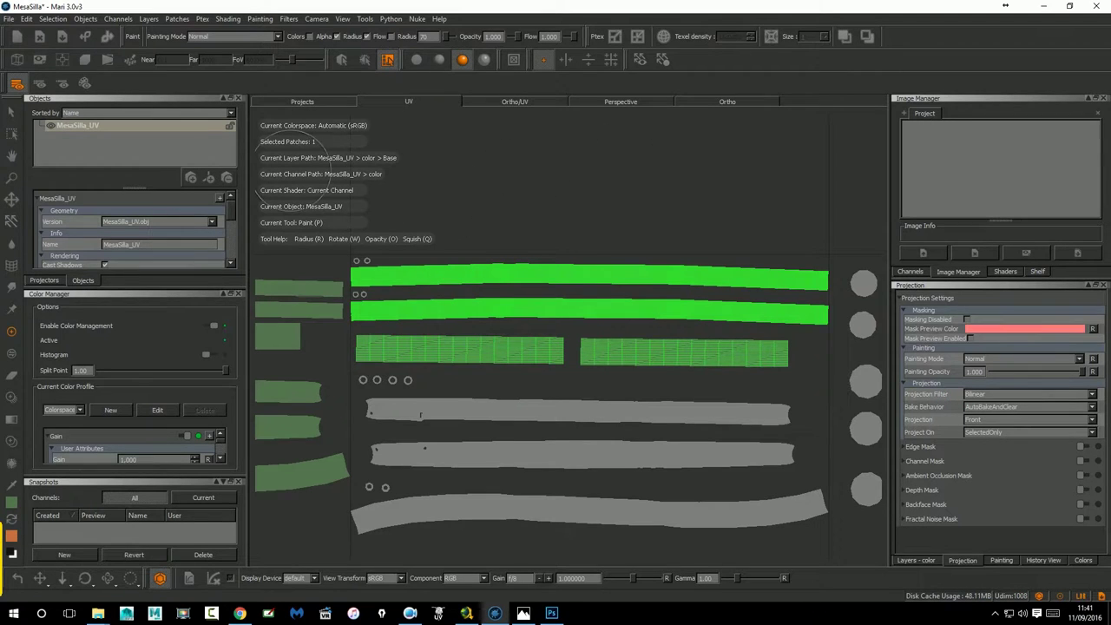
click(12, 111)
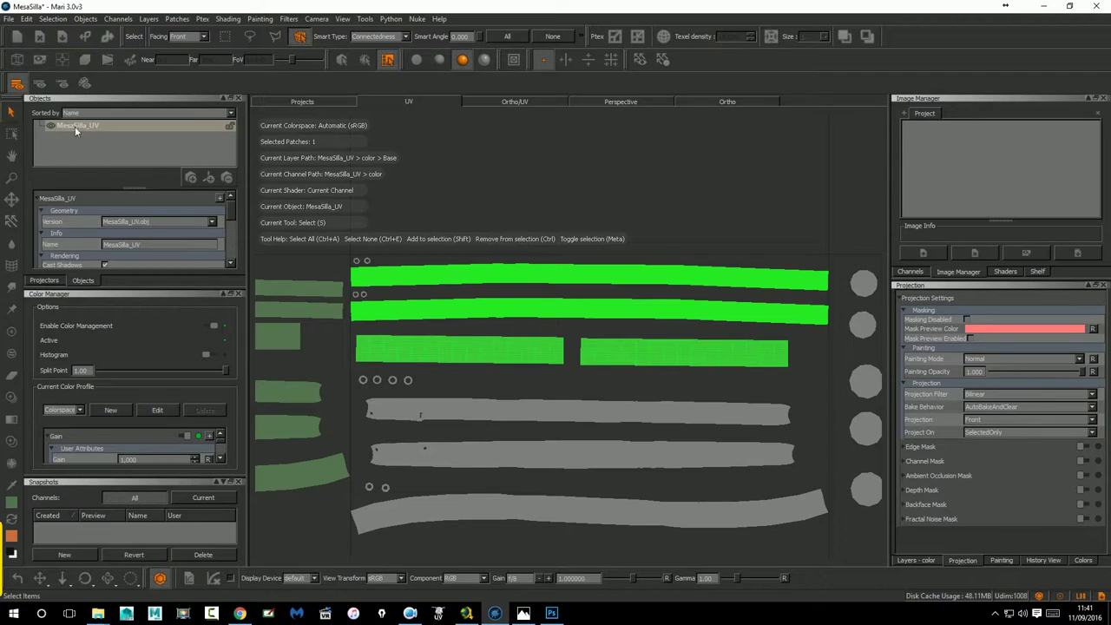
click(731, 188)
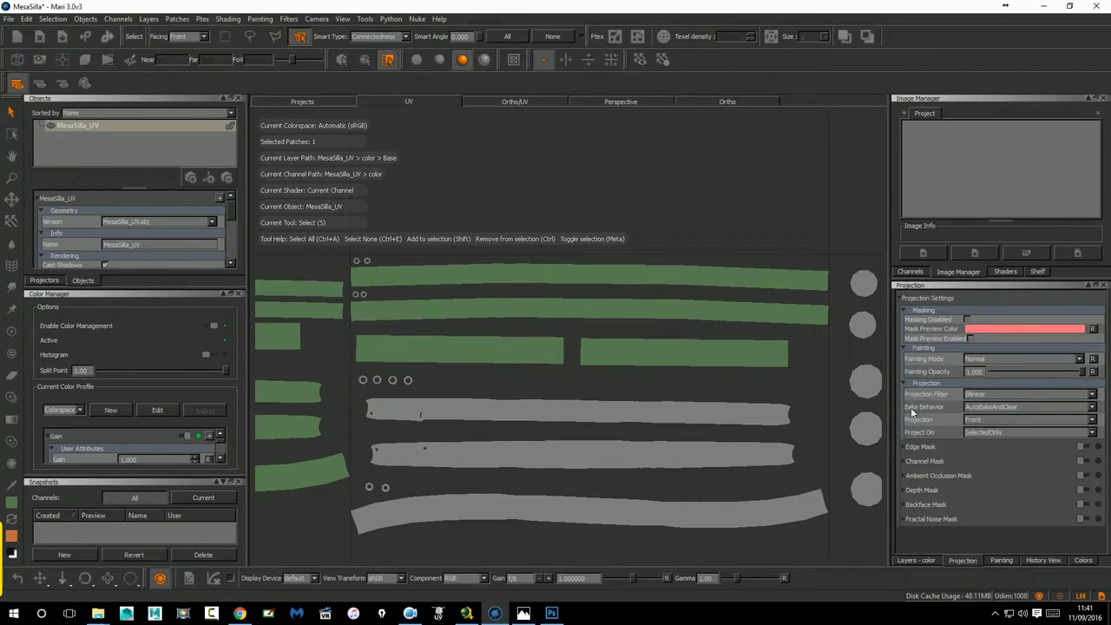
click(11, 331)
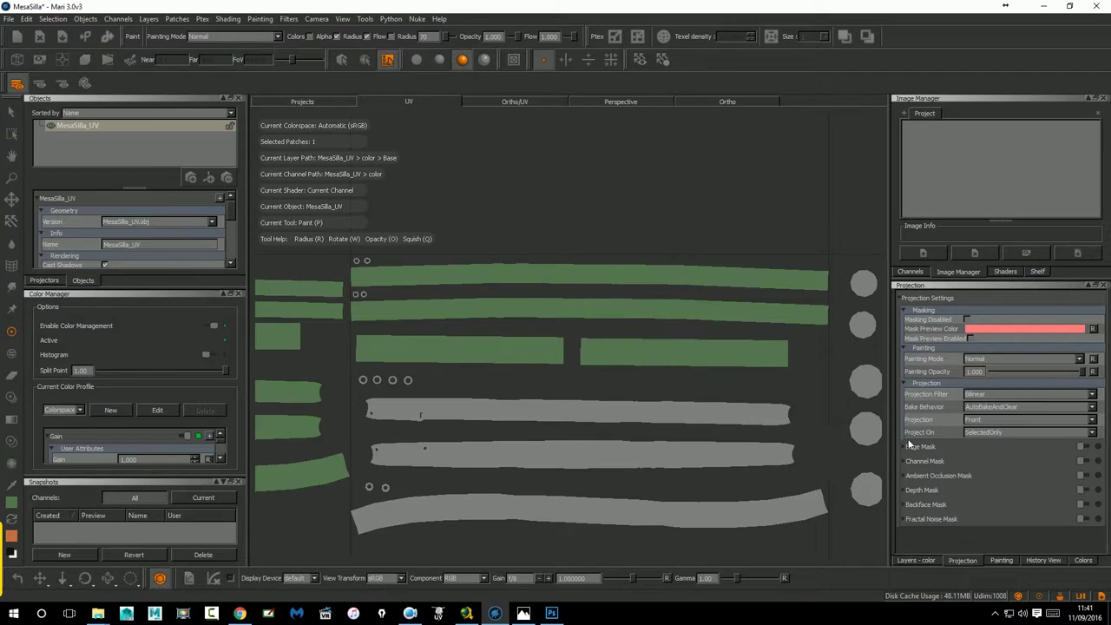
Project paint onto all patches and paint the lower grey frame strip green.
click(979, 432)
click(974, 428)
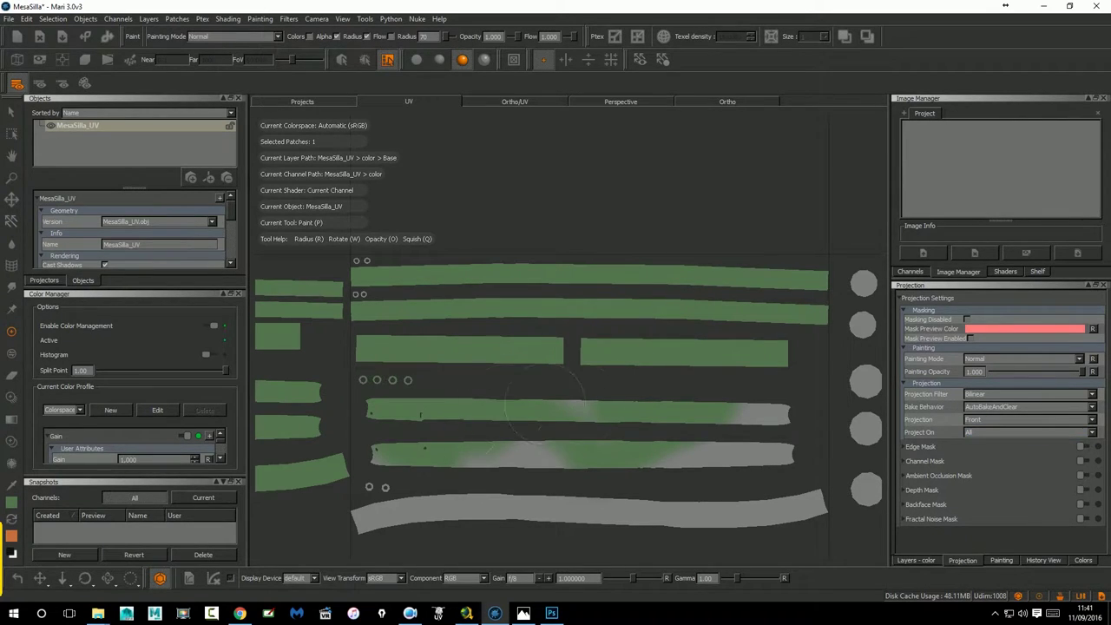
mouse_move(466, 467)
mouse_down()
mouse_move(525, 450)
mouse_move(745, 432)
mouse_up()
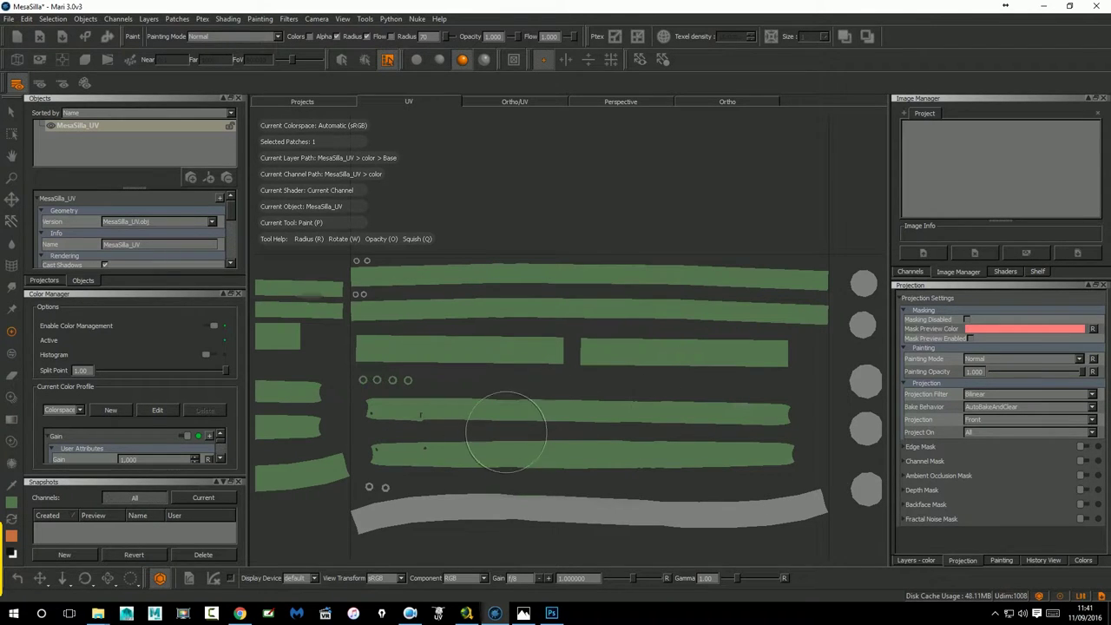
Erase the green across the top two strips in Clear mode, showing the color layer list.
click(216, 35)
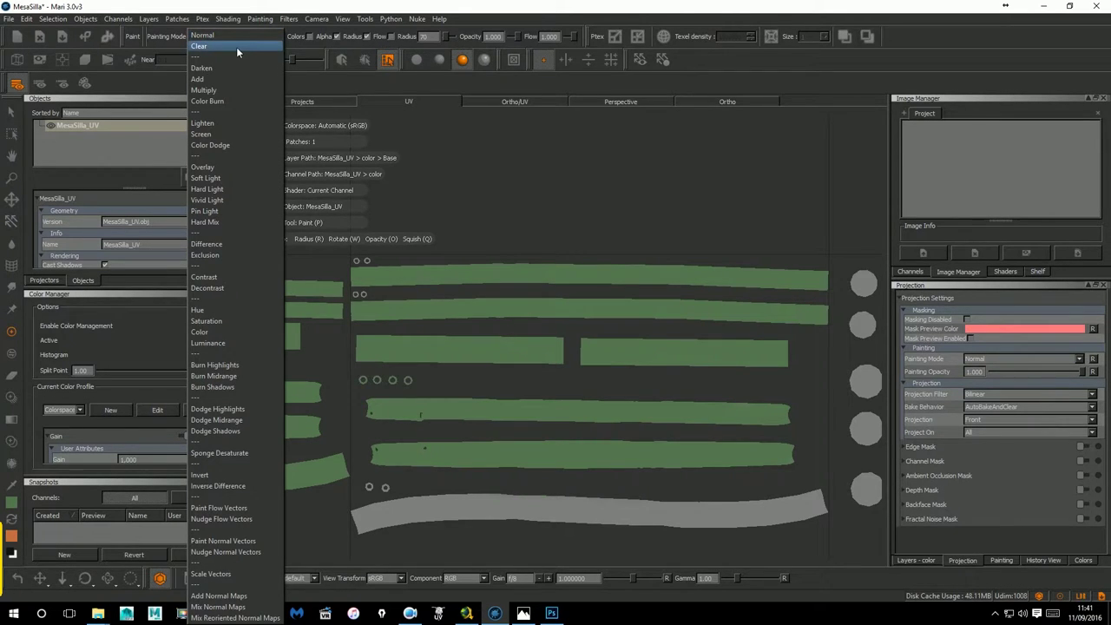
click(229, 48)
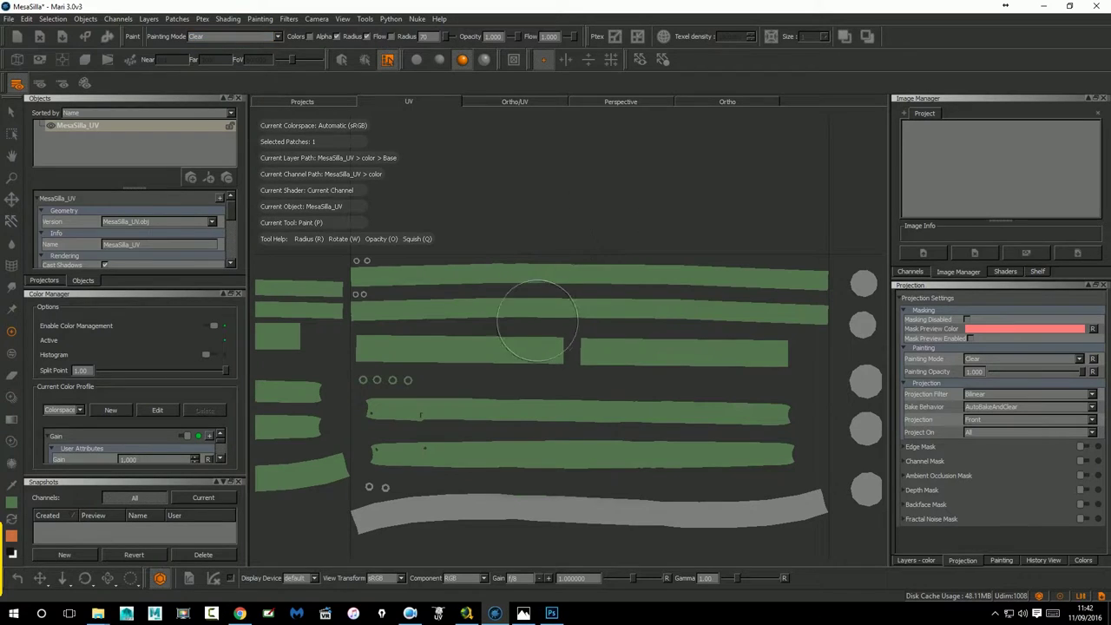
mouse_move(607, 286)
mouse_down()
mouse_move(505, 295)
mouse_move(686, 288)
mouse_up()
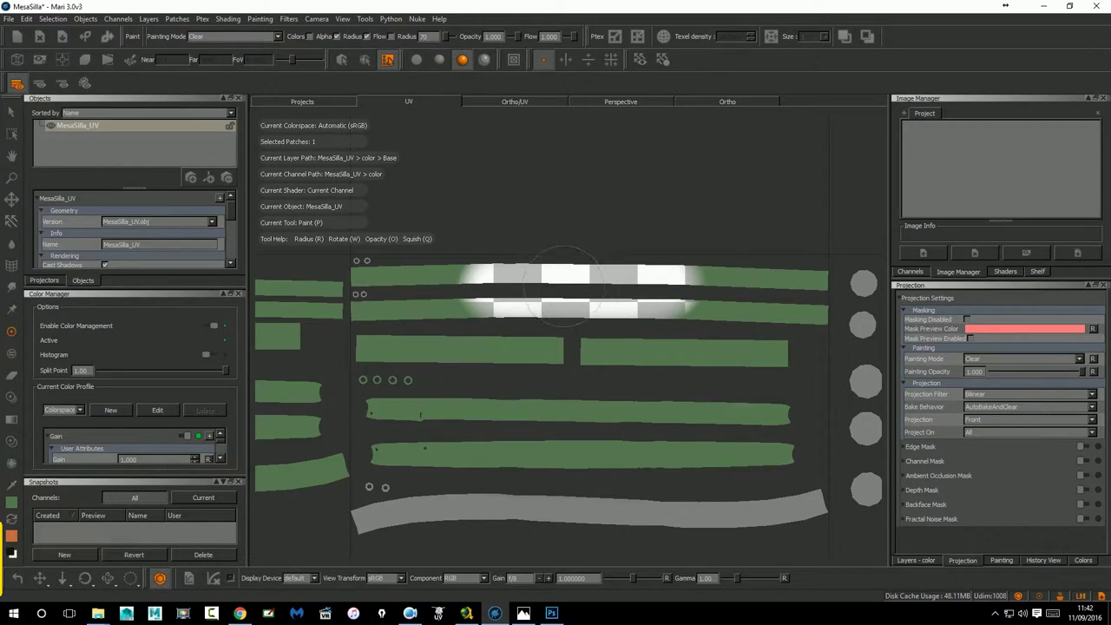
click(924, 559)
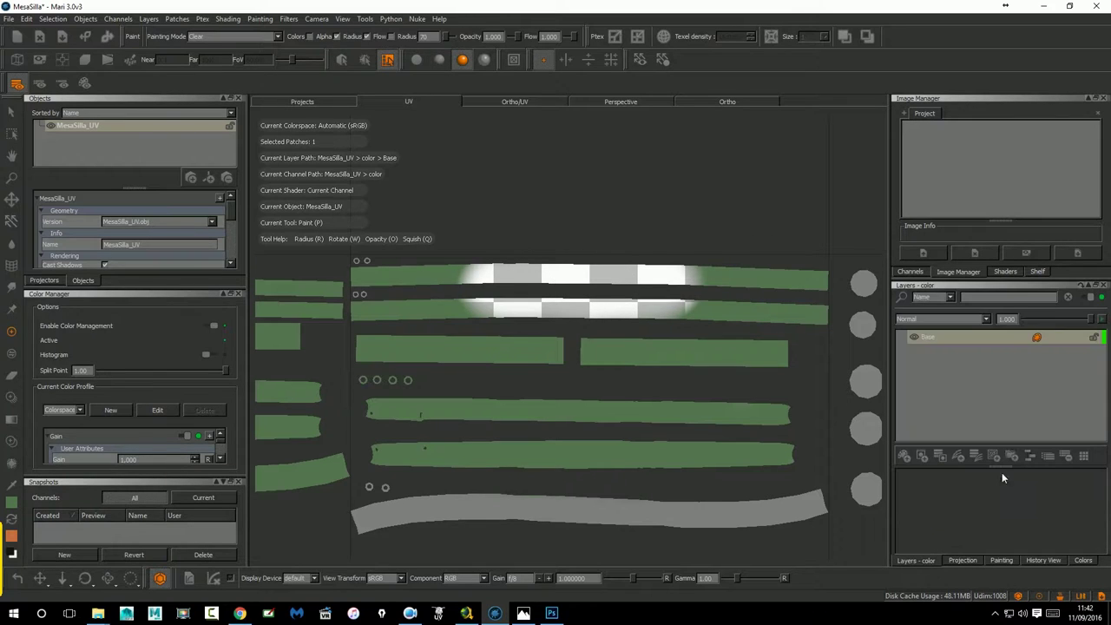
mouse_move(555, 335)
mouse_down()
mouse_move(408, 300)
mouse_move(447, 269)
mouse_move(481, 299)
mouse_up()
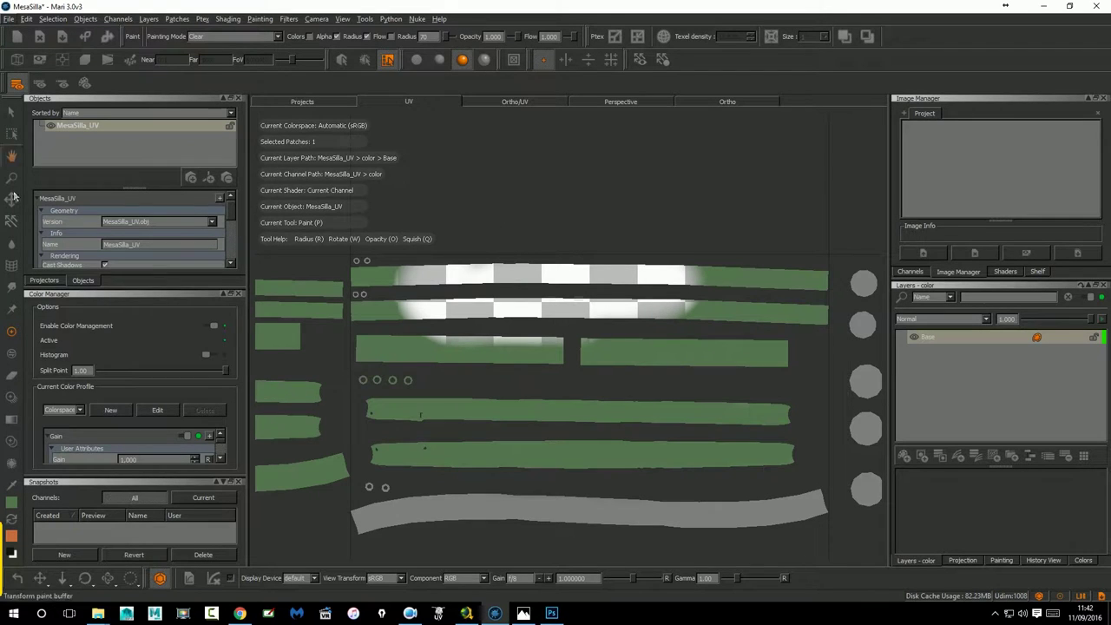
Repaint the erased band of the top strips green in Normal mode.
click(233, 36)
click(240, 37)
drag(486, 286, 416, 311)
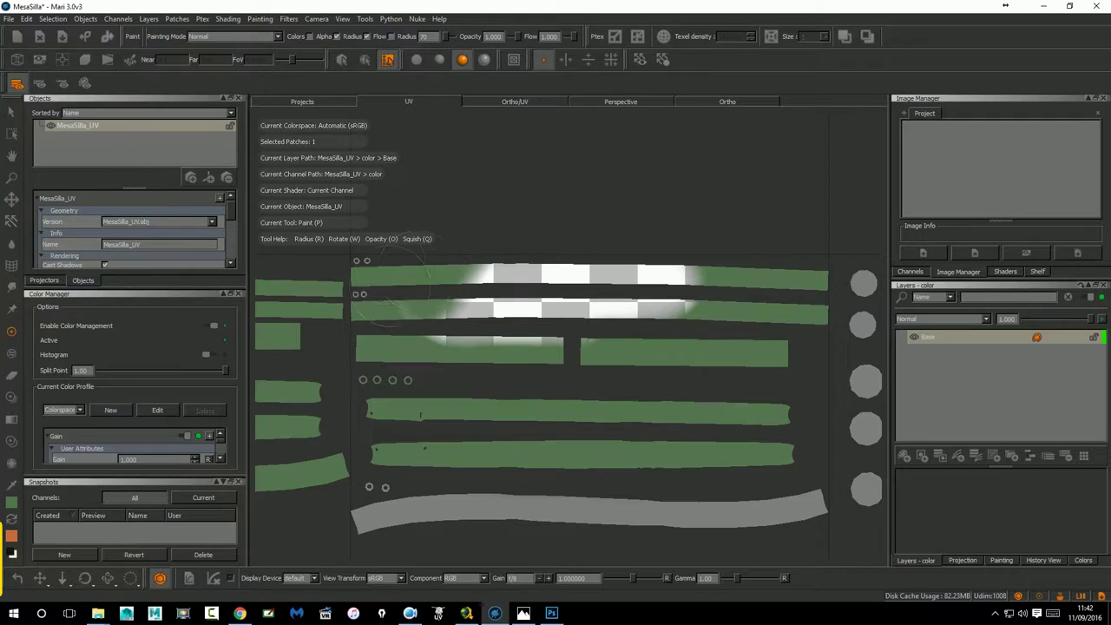
mouse_move(357, 285)
mouse_down()
mouse_move(525, 328)
mouse_move(673, 295)
mouse_up()
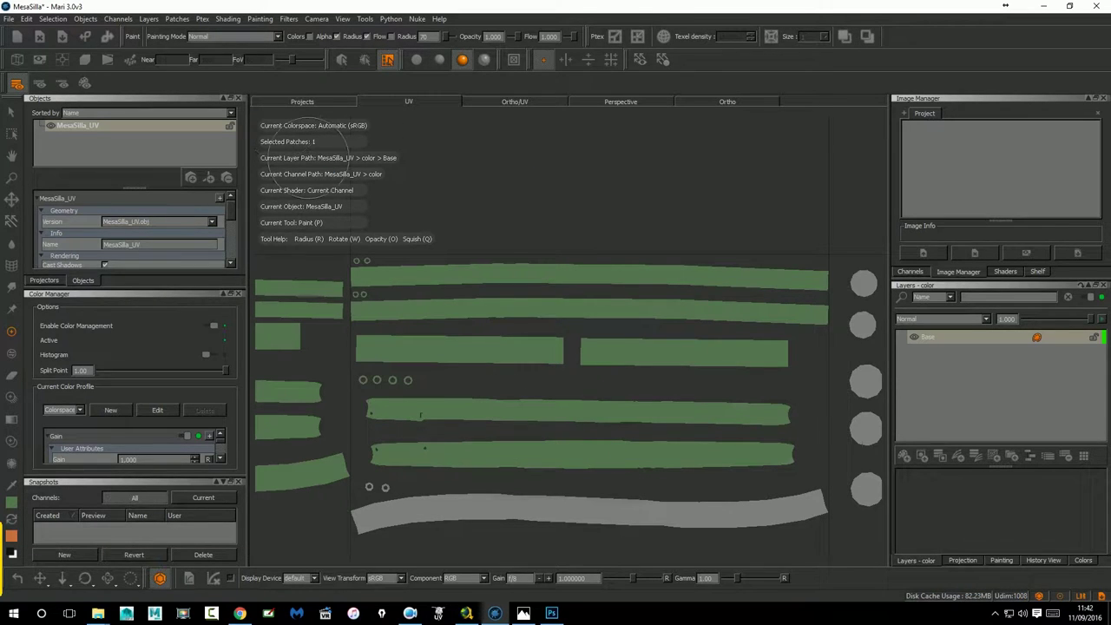
Turn off the HUD in Display Properties.
click(347, 20)
click(352, 35)
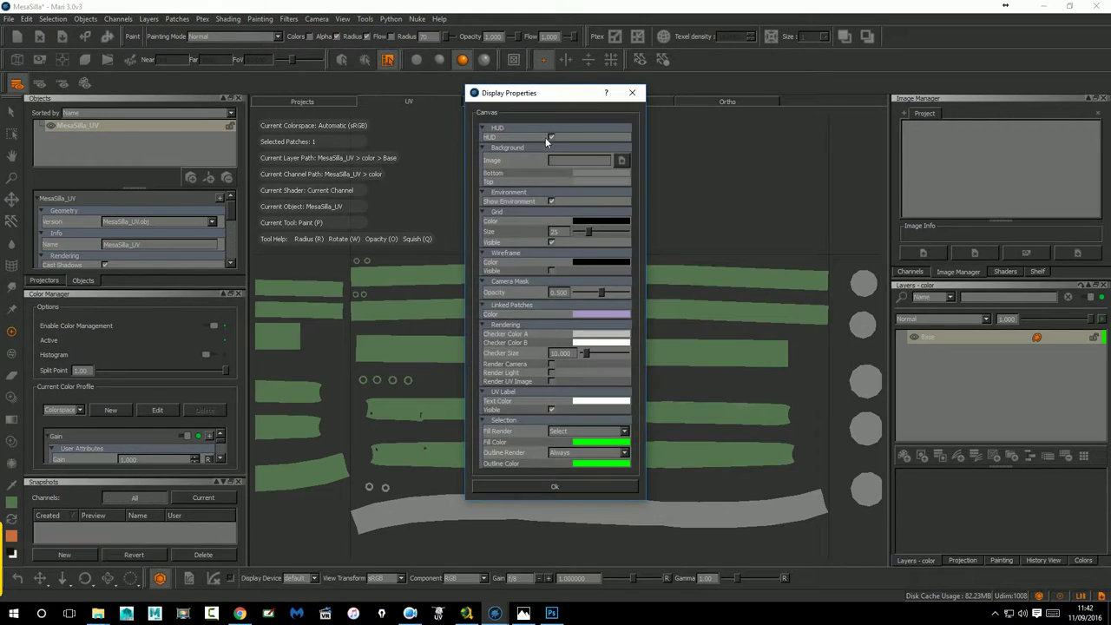
click(552, 137)
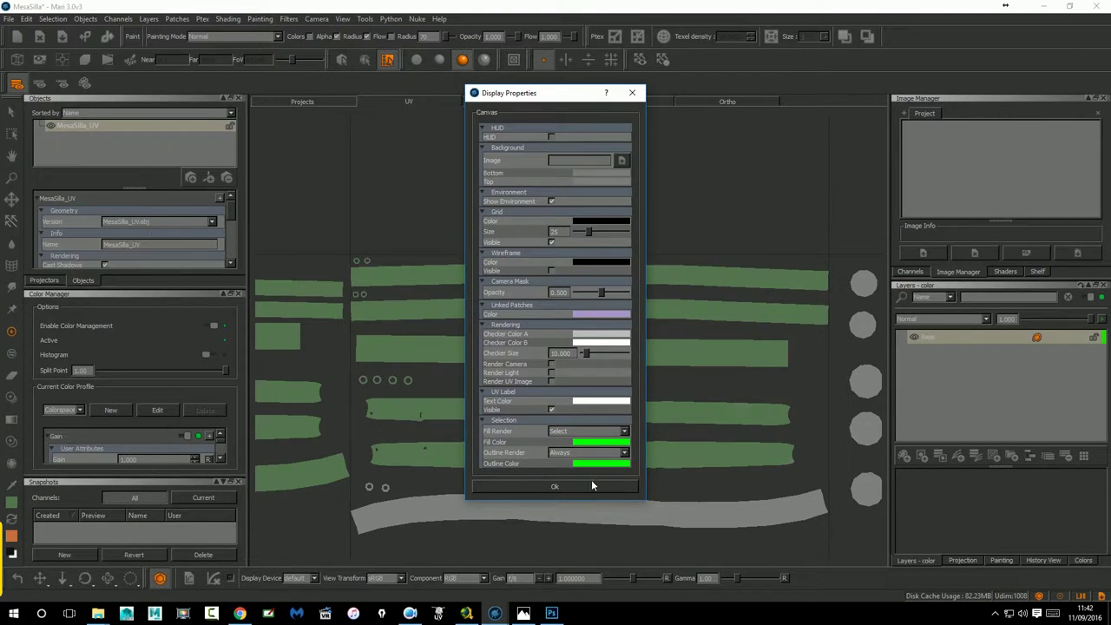
click(591, 480)
Paint the long bottom strip green and bake it into the layer with B.
middle_drag(637, 428, 639, 314)
mouse_move(408, 395)
mouse_down()
mouse_move(345, 411)
mouse_move(791, 371)
mouse_move(785, 383)
mouse_up()
key(b)
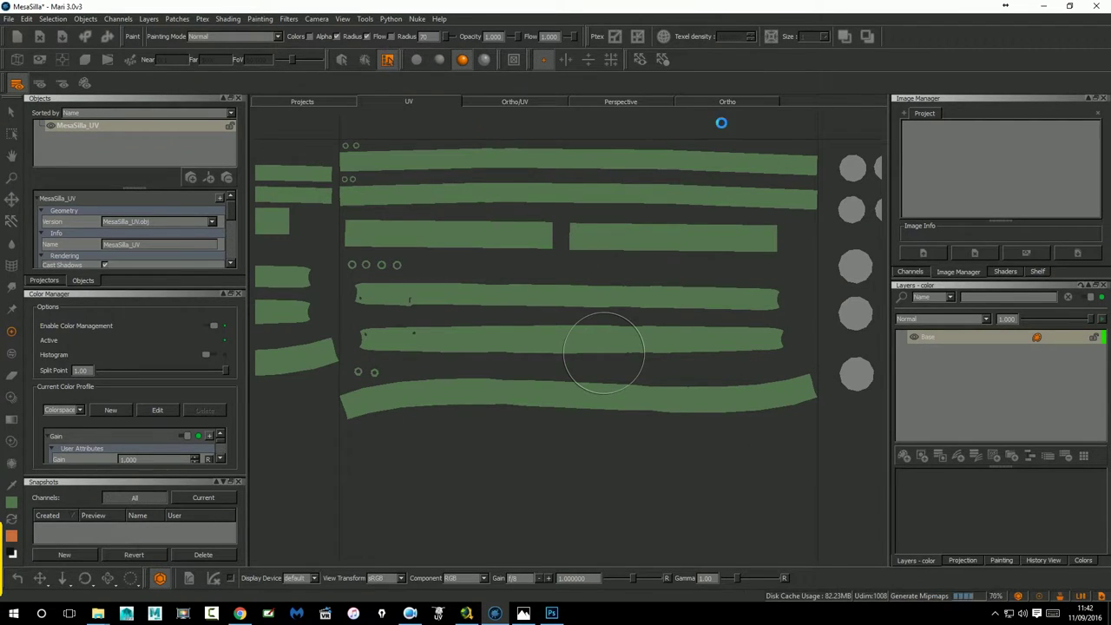
click(718, 100)
Compare flat, basic and full lighting, keep flat, and view the green-framed desks in Perspective.
mouse_move(649, 217)
middle_down()
mouse_move(526, 324)
mouse_move(559, 325)
middle_up()
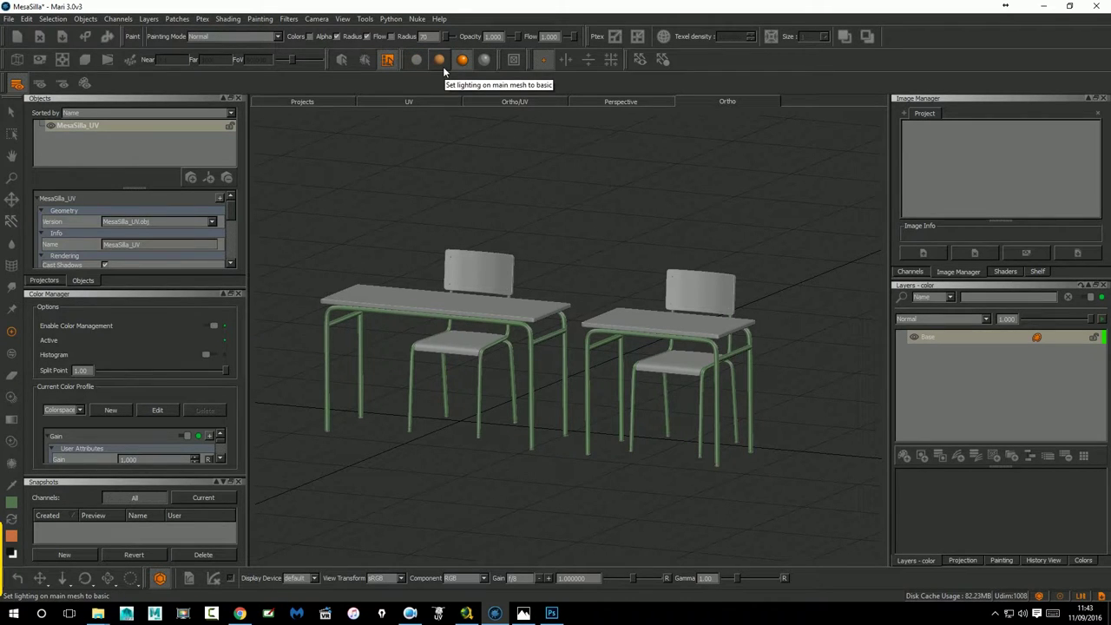
click(415, 60)
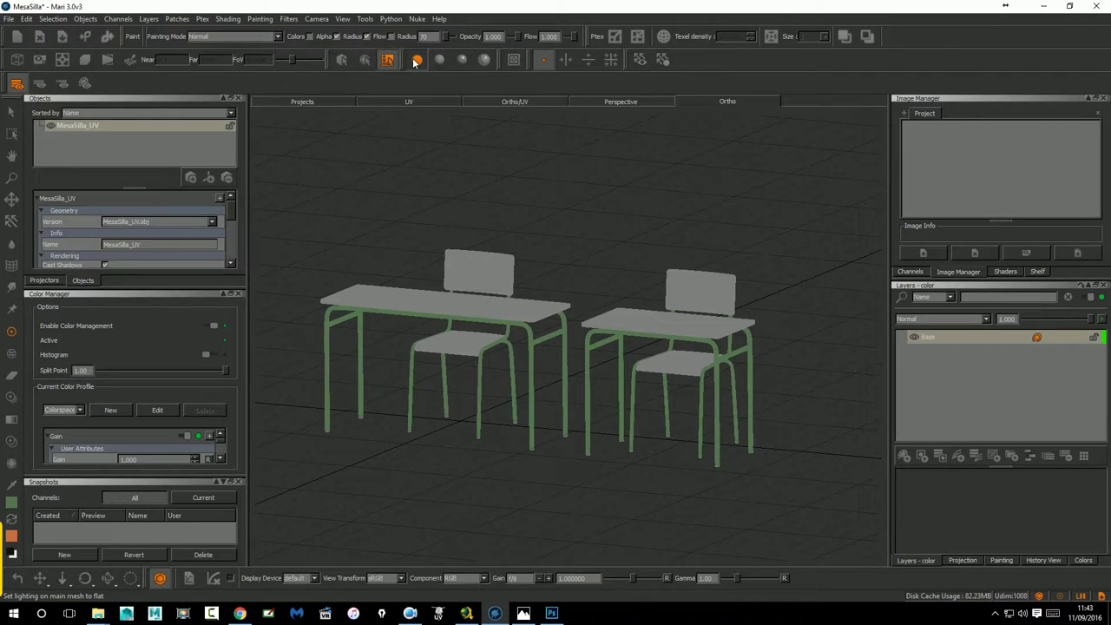
click(440, 59)
click(461, 59)
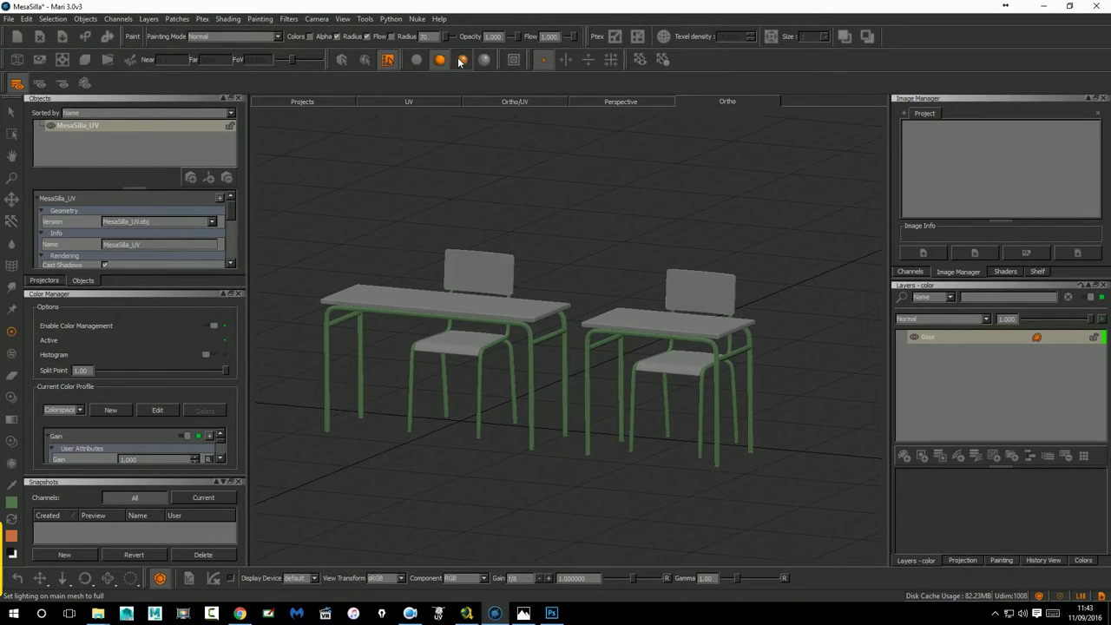
click(419, 62)
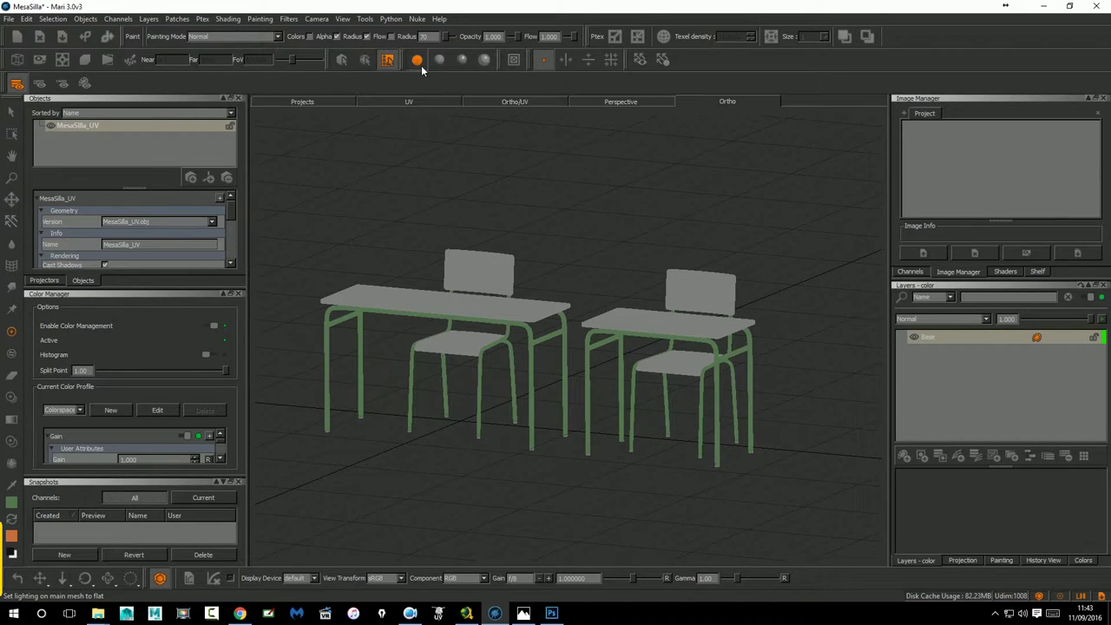
mouse_move(674, 218)
middle_down()
mouse_move(642, 226)
mouse_move(658, 227)
middle_up()
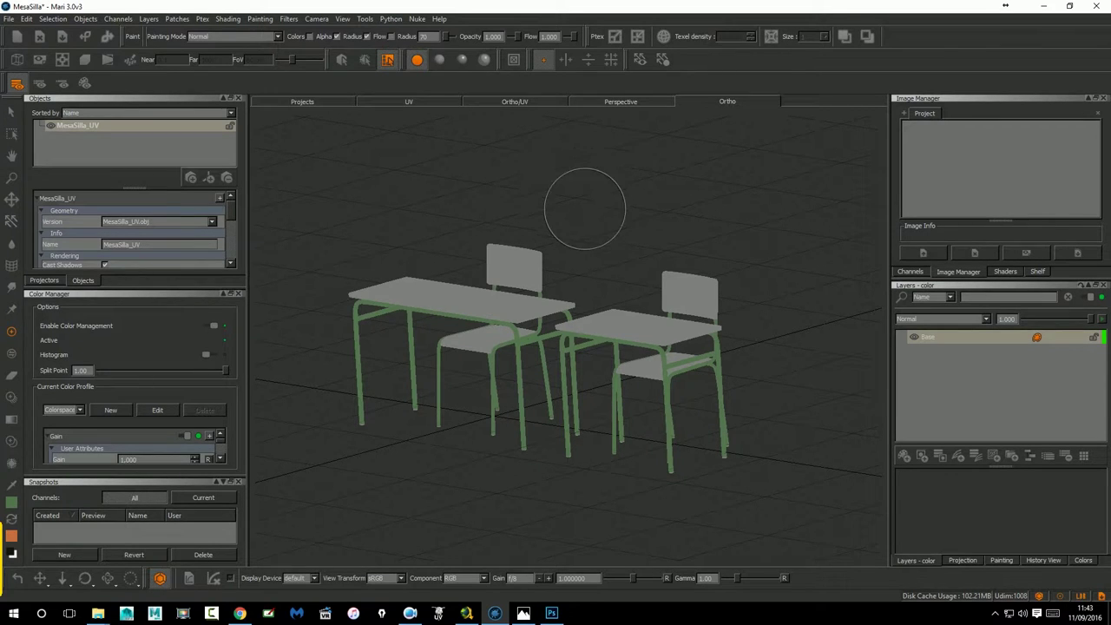
click(608, 105)
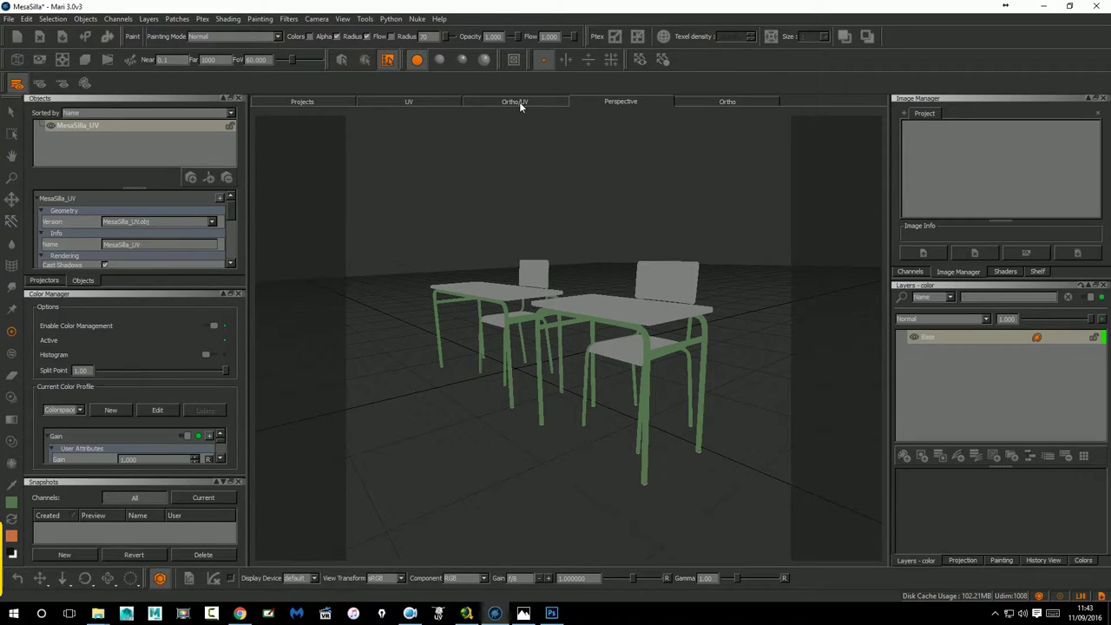
Set the paint colour to near-black (about 0.068) and brush it onto the first UV circles.
click(446, 104)
scroll(546, 359, up, 2)
scroll(572, 369, up, 3)
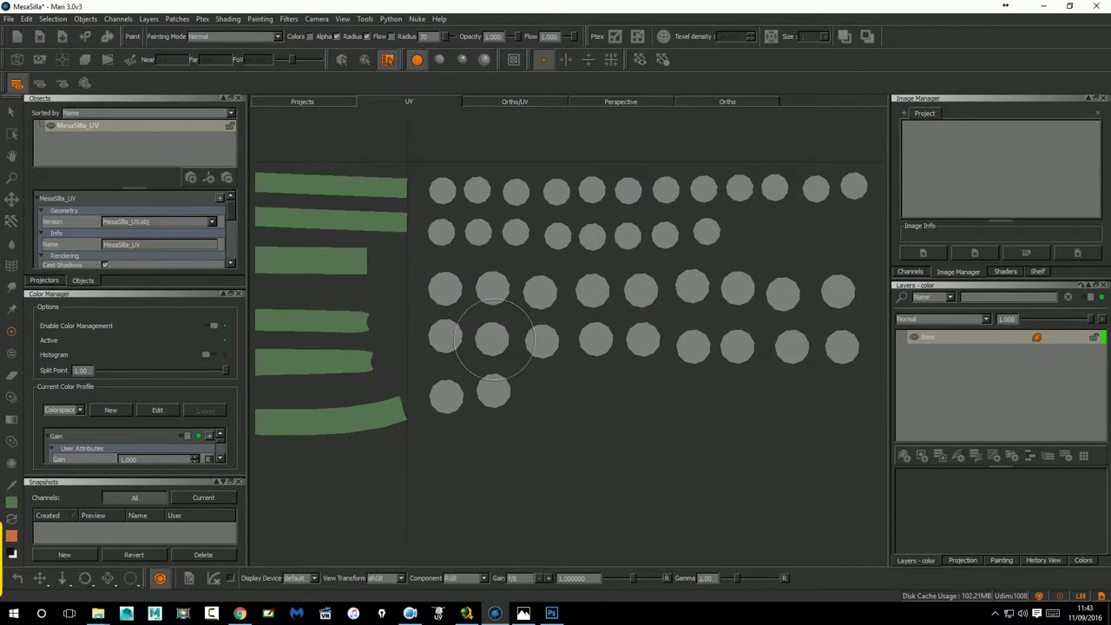
scroll(595, 379, up, 2)
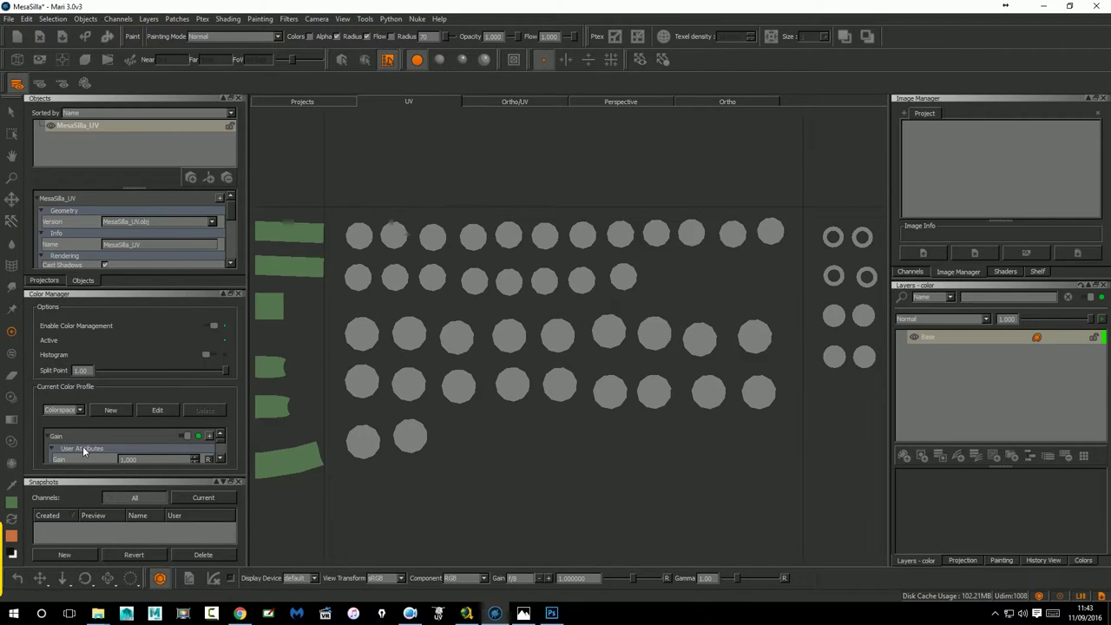
click(11, 517)
click(13, 503)
drag(508, 350, 494, 376)
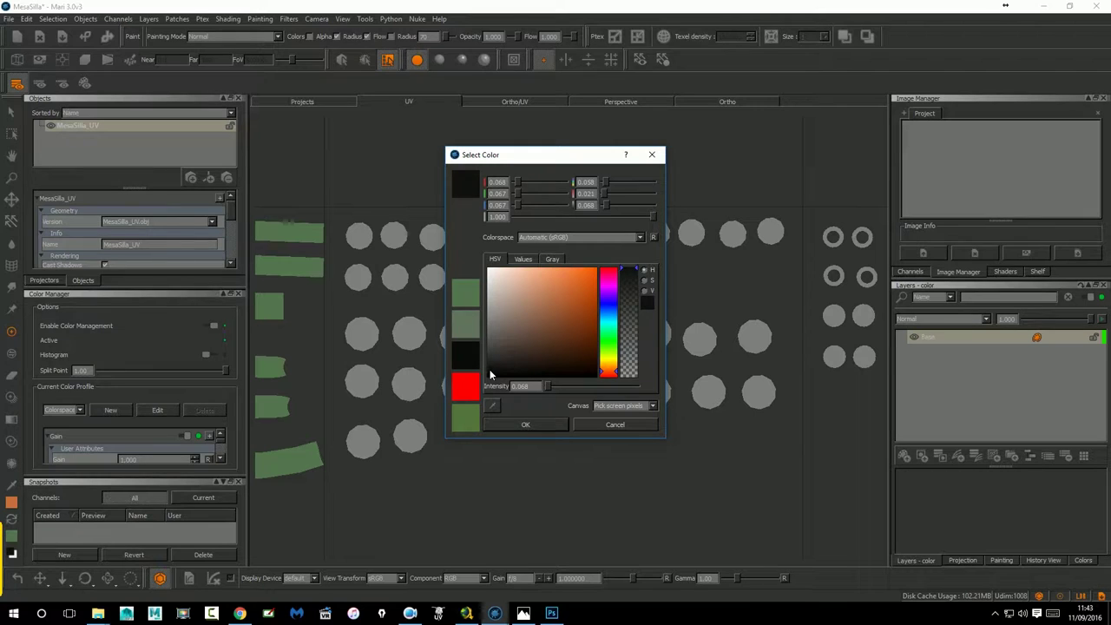
click(541, 426)
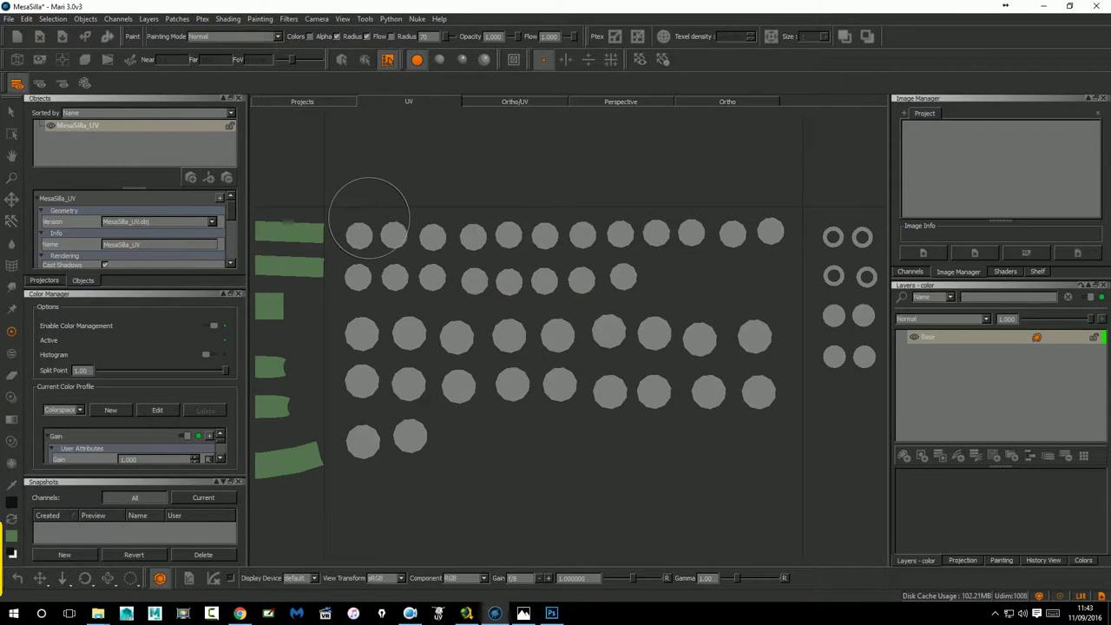
drag(368, 217, 371, 243)
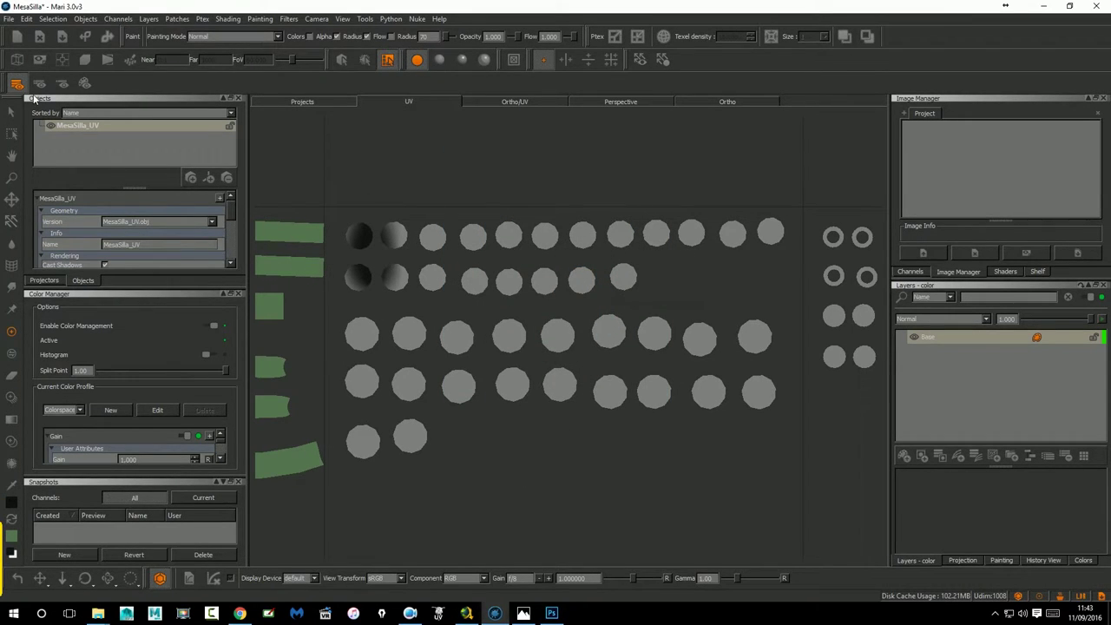
Box-select the circle patches and show the projection settings.
click(12, 133)
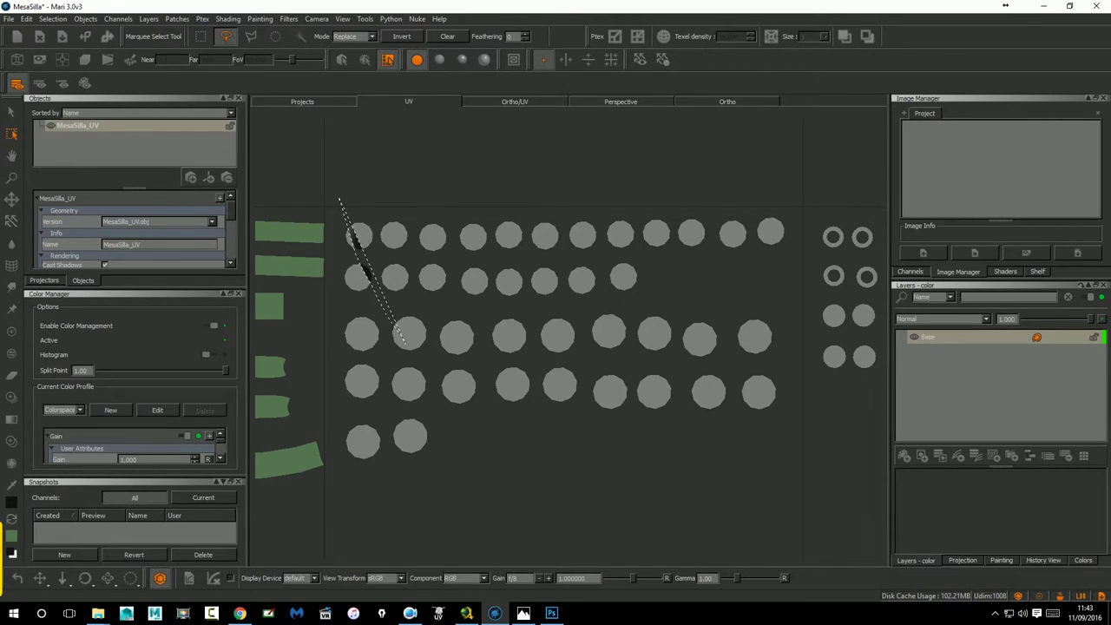
click(12, 111)
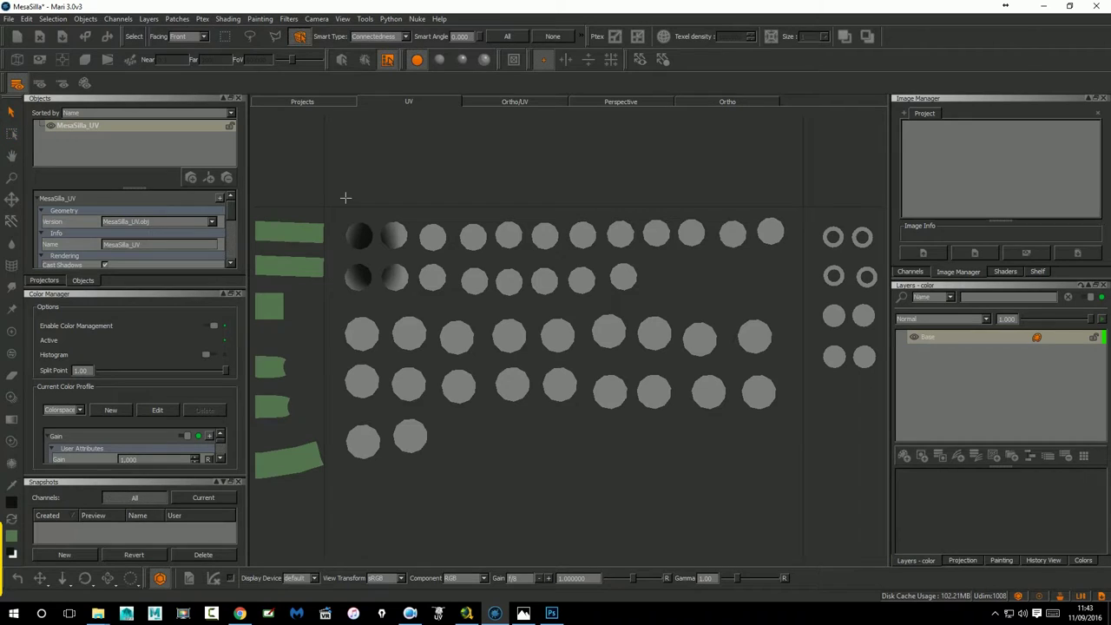
drag(333, 194, 794, 476)
click(970, 560)
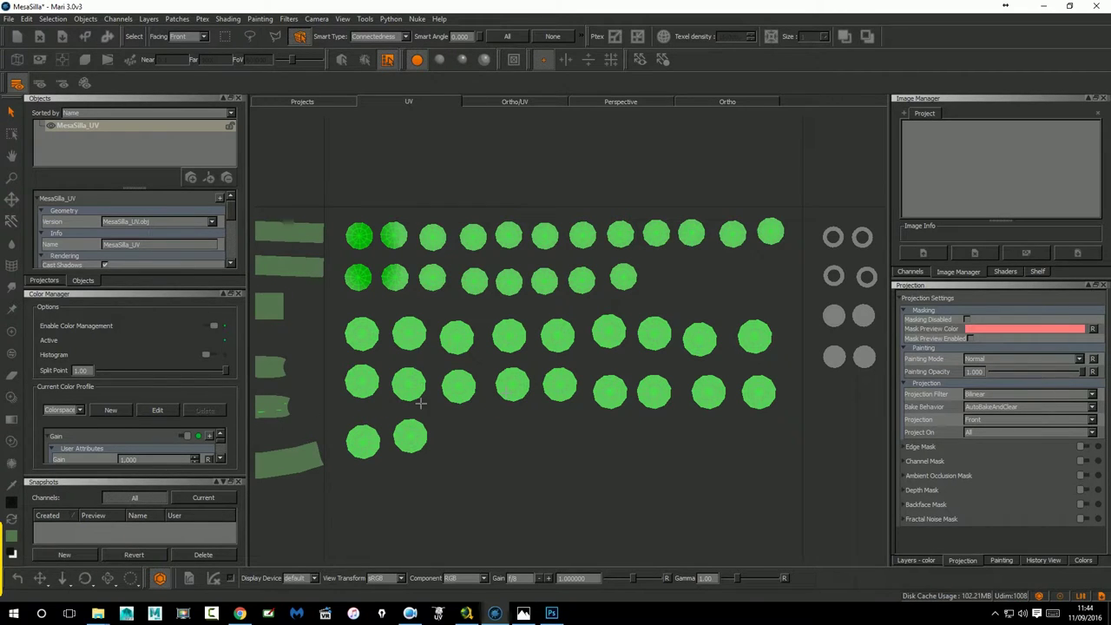
middle_drag(315, 422, 437, 407)
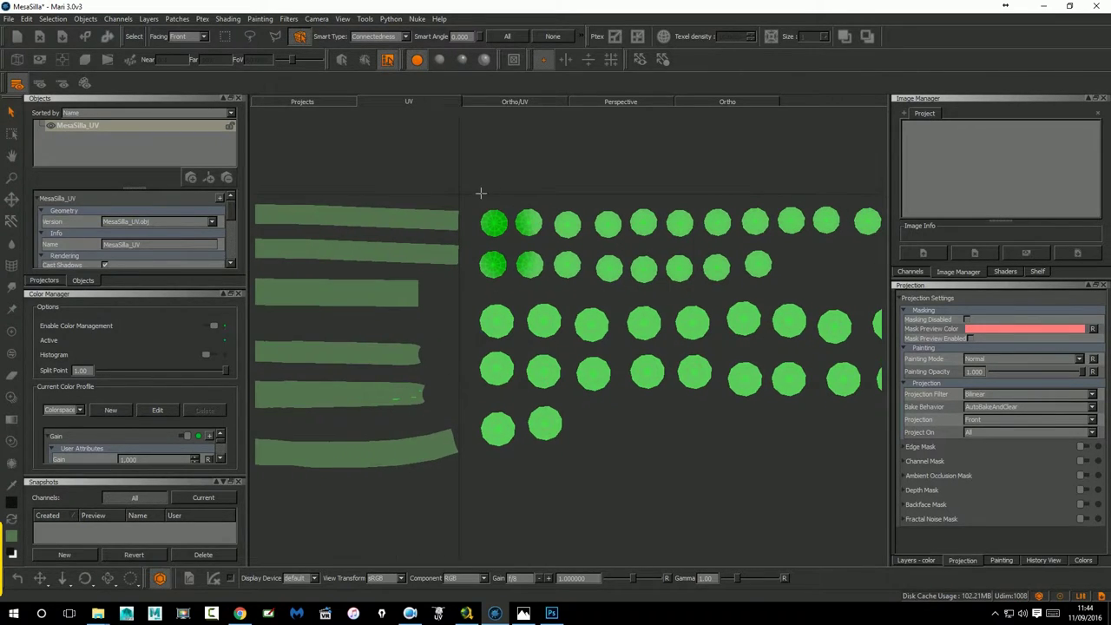
key(BackSpace)
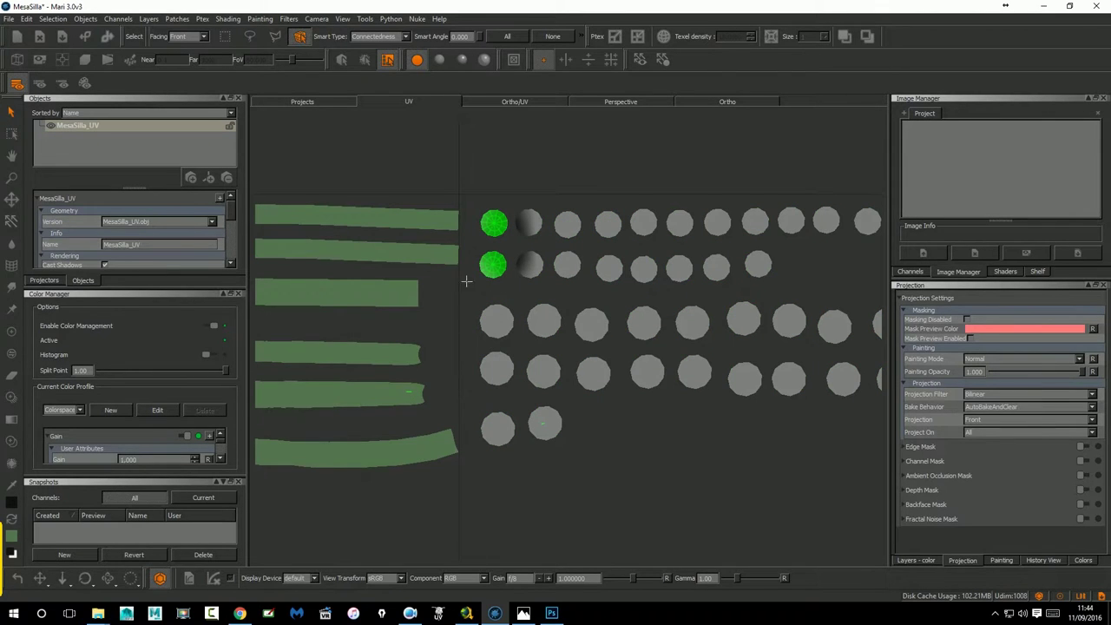
Box-select the circle patches and the strips at the left of the UV layout.
scroll(643, 281, down, 2)
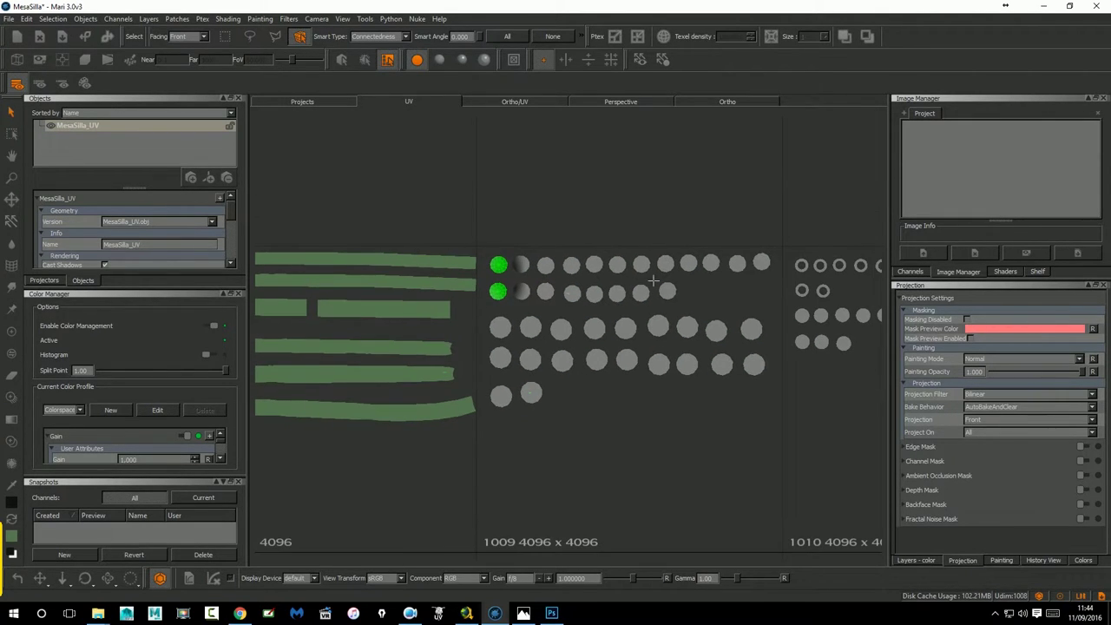
drag(502, 301, 775, 421)
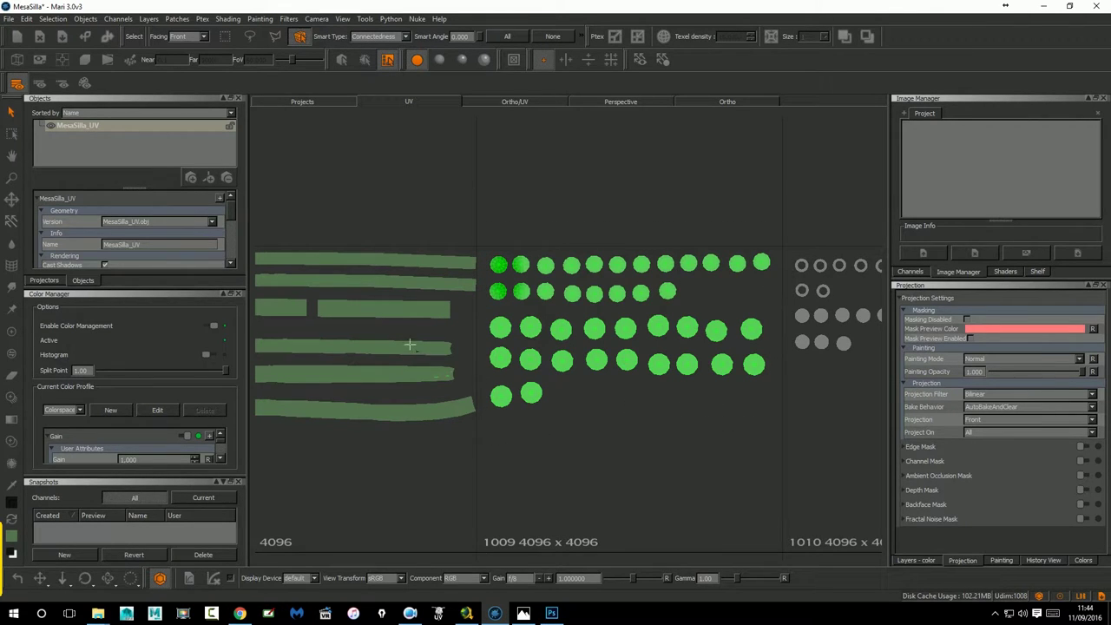
drag(453, 401, 467, 441)
middle_drag(474, 429, 717, 446)
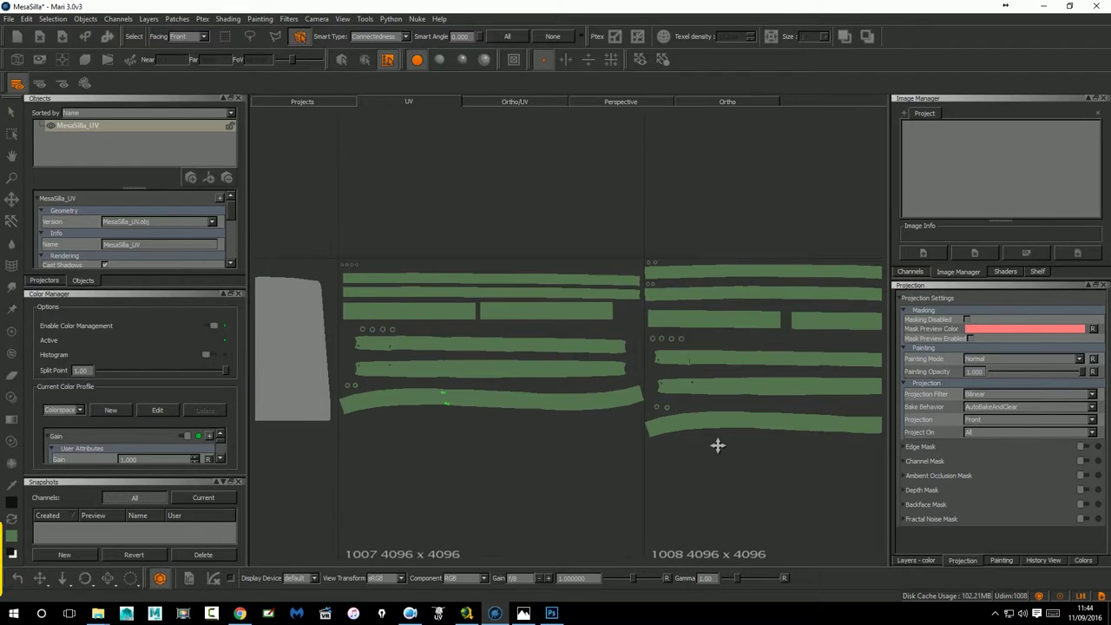
drag(427, 347, 532, 473)
middle_drag(718, 443, 740, 462)
middle_drag(382, 416, 510, 416)
drag(372, 228, 624, 537)
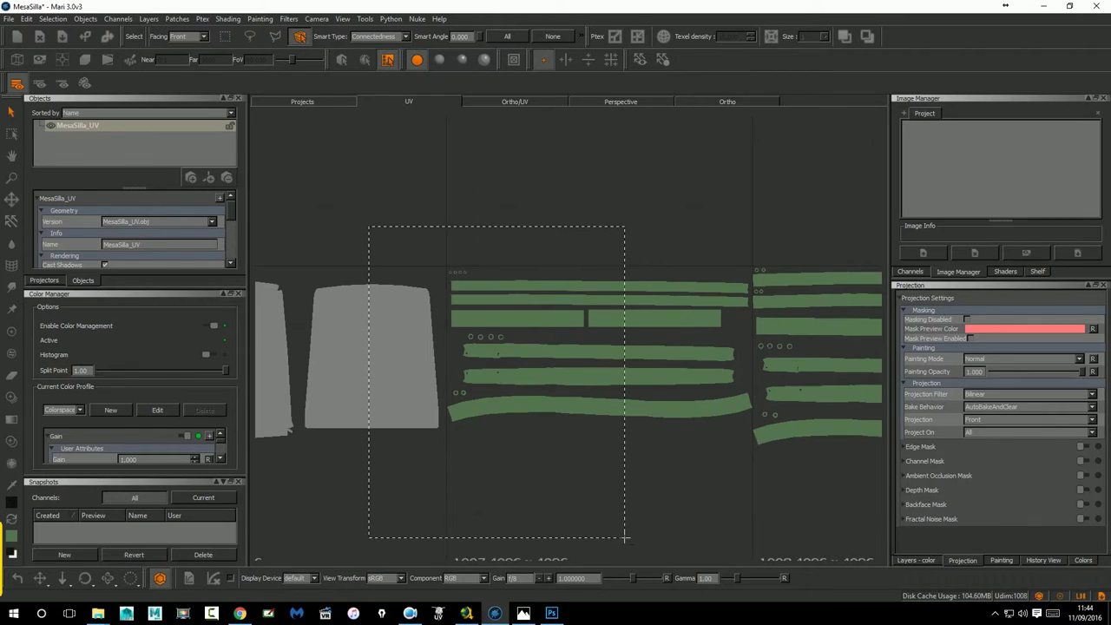
Pan across the UV tiles to 1009 and 1010 and zoom in on the round green patches.
middle_drag(443, 416, 695, 404)
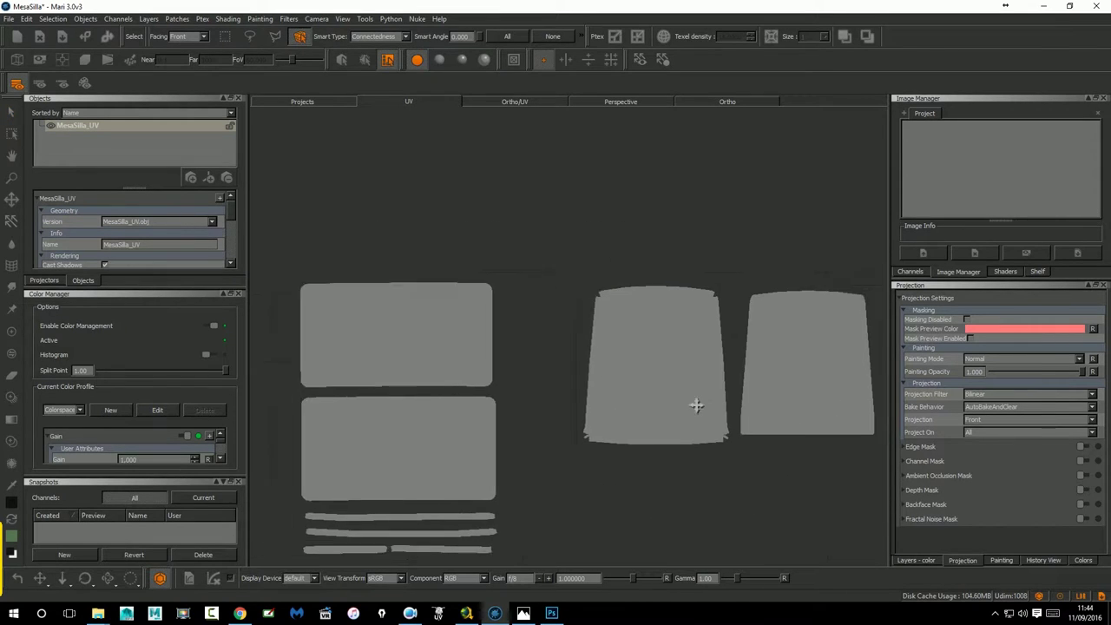
middle_drag(540, 409, 797, 359)
middle_drag(511, 408, 781, 360)
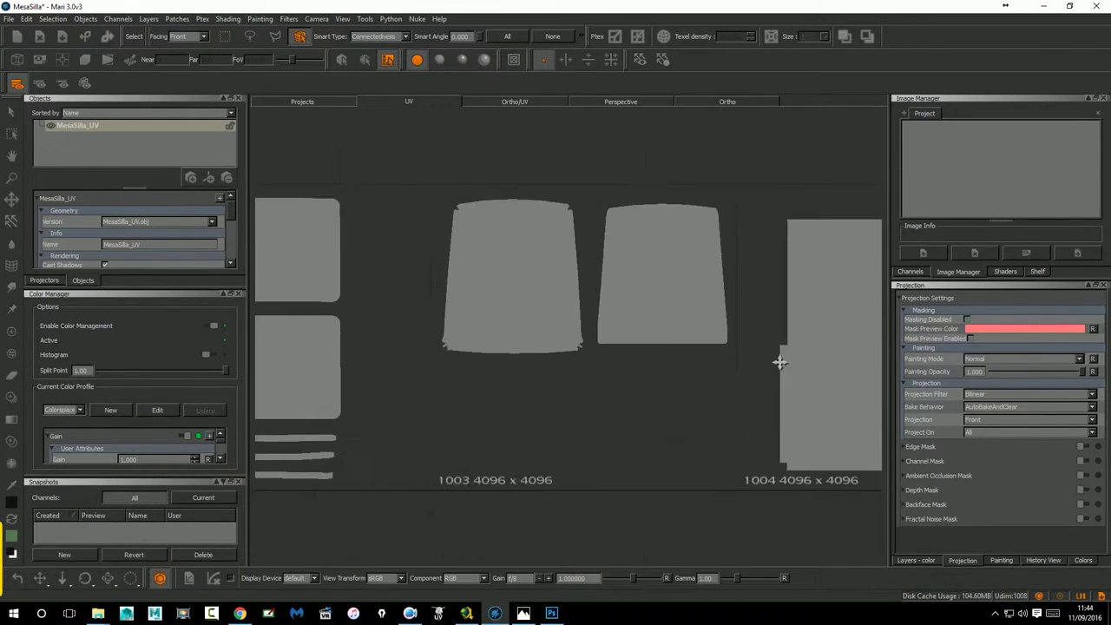
middle_drag(680, 362, 766, 361)
mouse_move(507, 383)
middle_down()
mouse_move(673, 382)
mouse_move(304, 372)
middle_up()
middle_drag(747, 346, 335, 330)
middle_drag(545, 352, 174, 351)
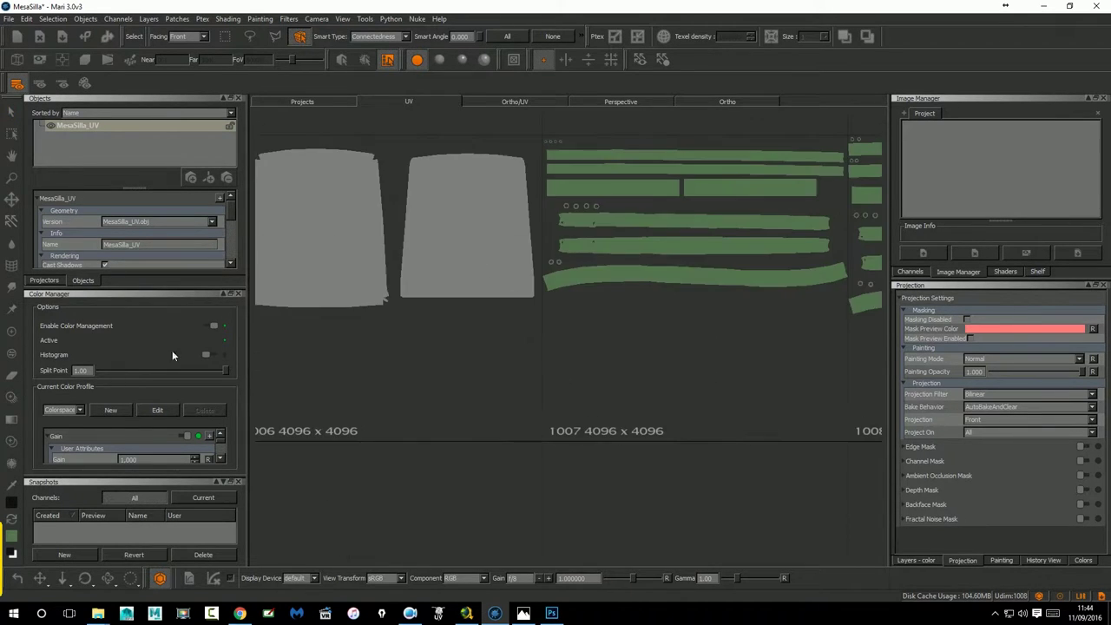
middle_drag(511, 399, 268, 399)
mouse_move(677, 400)
middle_down()
mouse_move(454, 436)
mouse_move(307, 436)
middle_up()
mouse_move(773, 379)
middle_down()
mouse_move(529, 388)
mouse_move(867, 382)
middle_up()
mouse_move(592, 377)
right_down()
mouse_move(666, 403)
mouse_move(633, 396)
mouse_move(659, 375)
right_up()
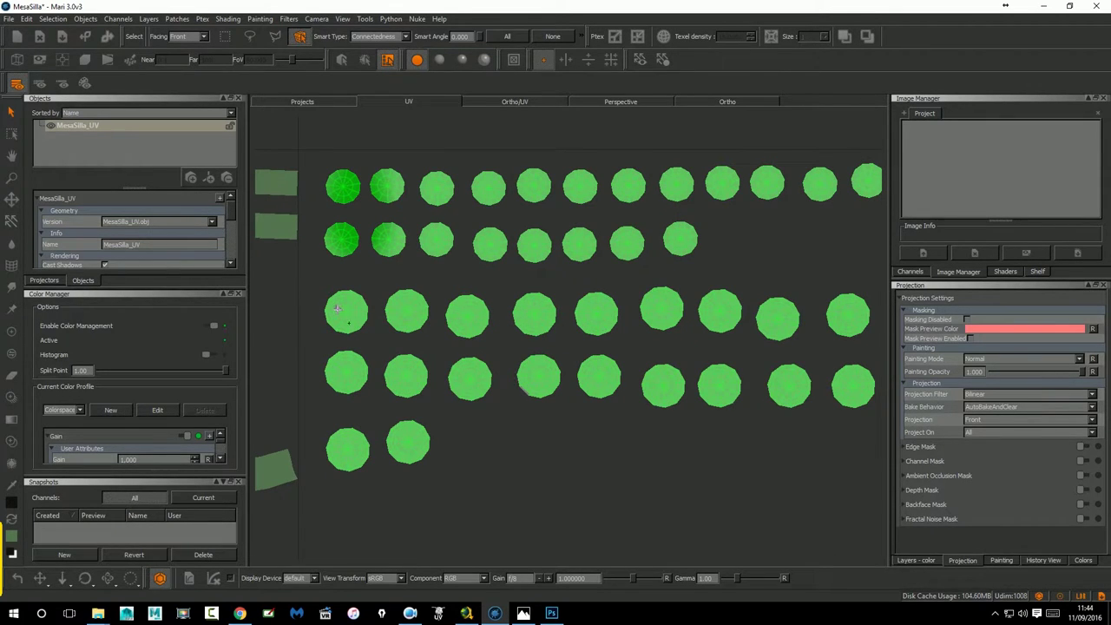
mouse_move(346, 332)
middle_down()
mouse_move(717, 339)
mouse_move(466, 360)
middle_up()
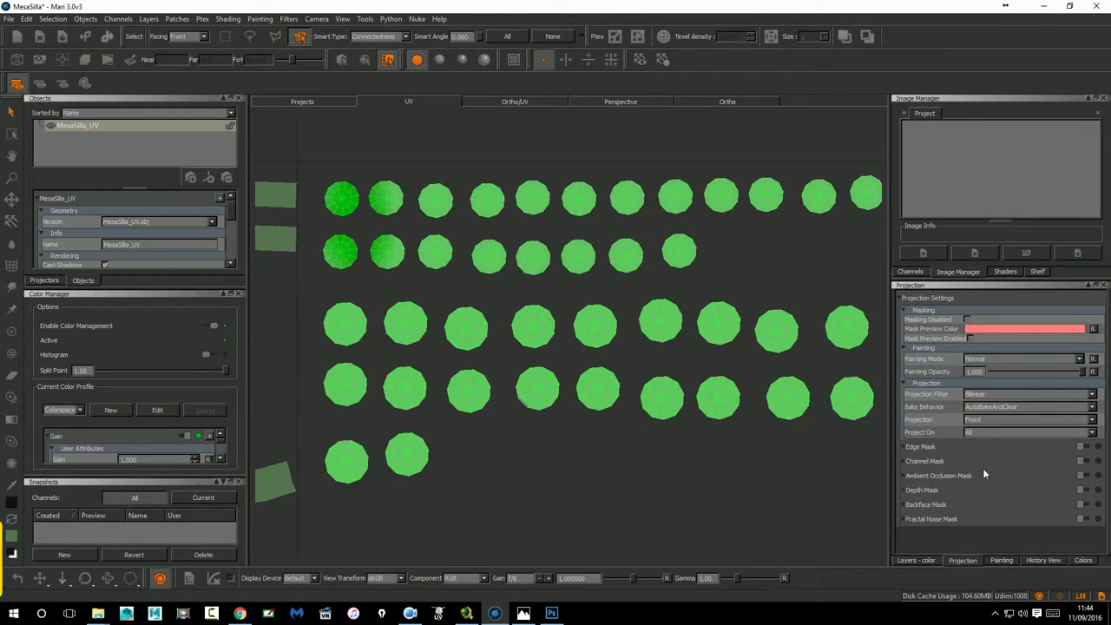
Set Project On to SelectedOnly and paint the top two rows of round patches dark.
click(970, 431)
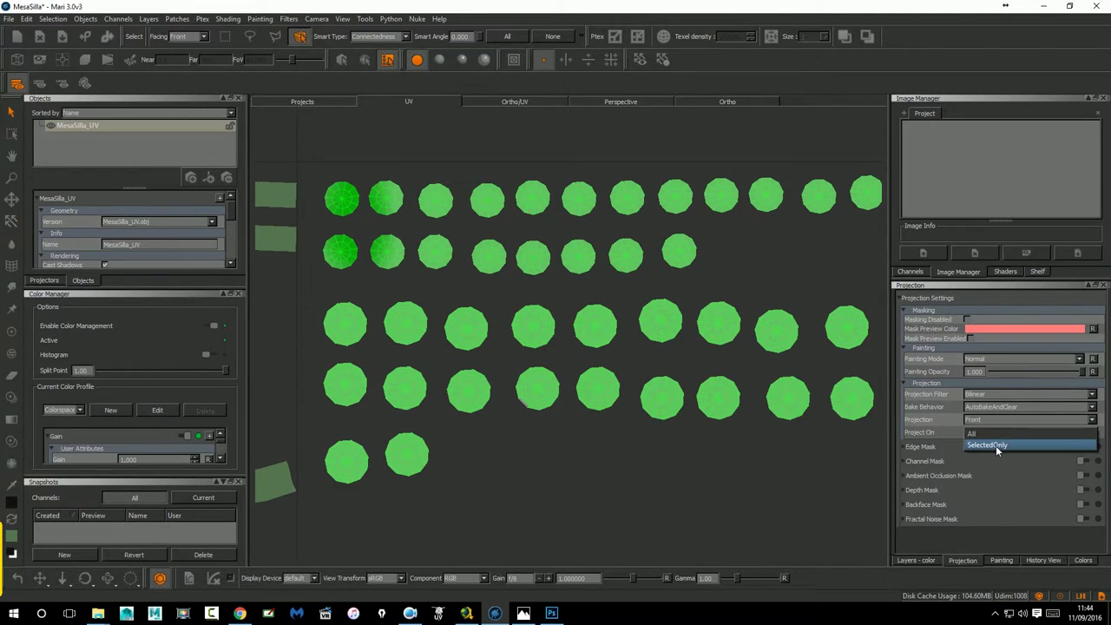
click(996, 448)
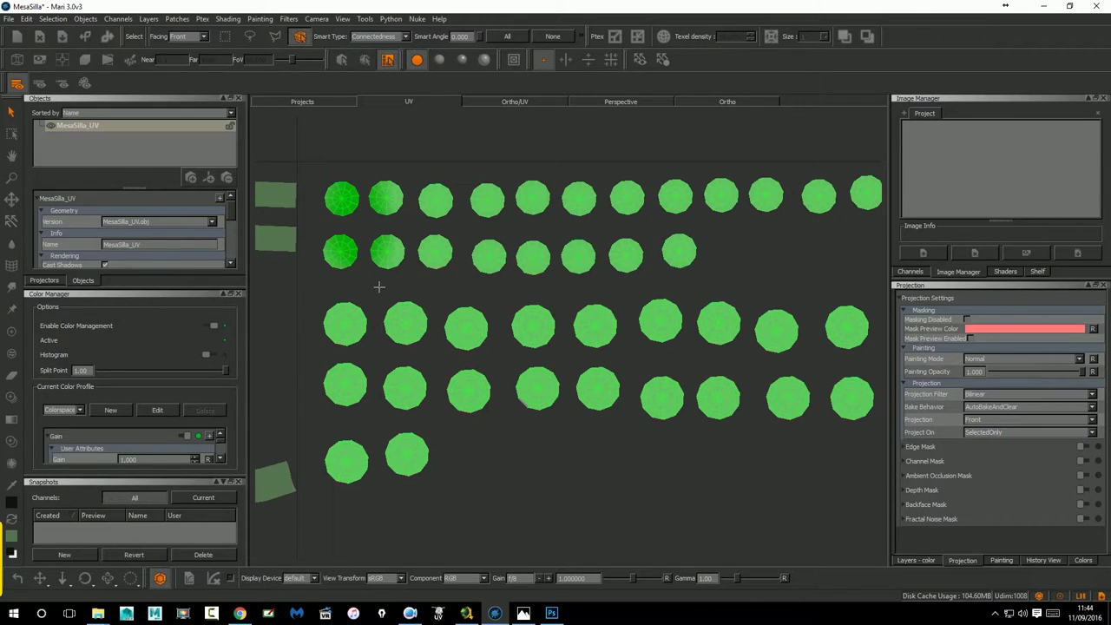
click(12, 331)
mouse_move(343, 198)
mouse_down()
mouse_move(382, 224)
mouse_move(655, 252)
mouse_move(764, 209)
mouse_up()
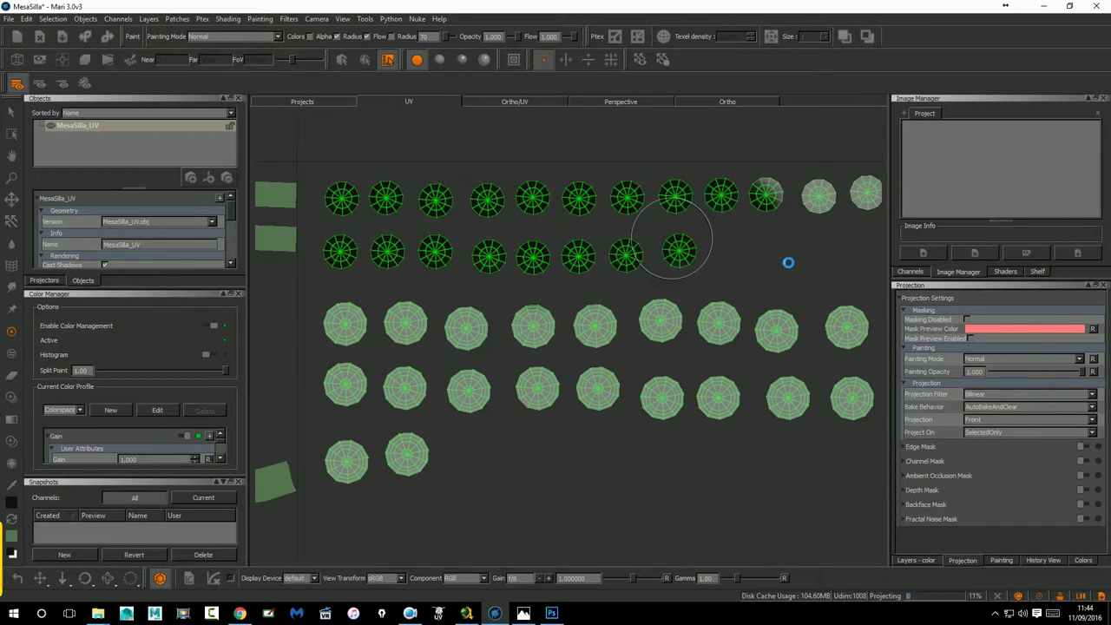
Paint the third and fourth rows of round patches, then set Project On back to All.
middle_drag(836, 272, 831, 266)
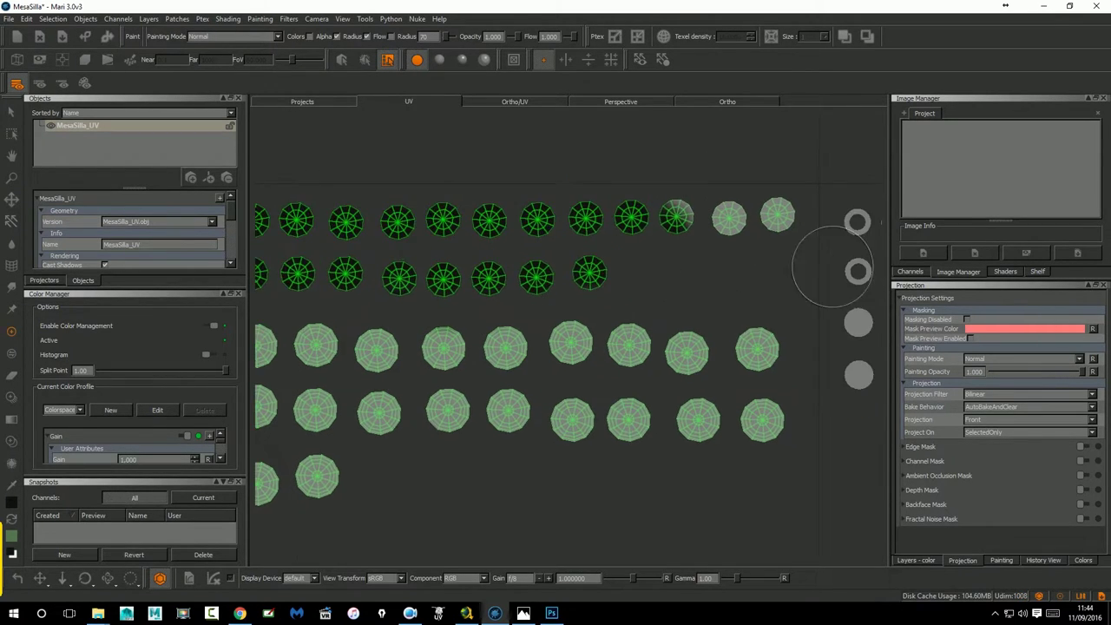
scroll(832, 265, down, 3)
mouse_move(701, 338)
mouse_down()
mouse_move(362, 425)
mouse_move(460, 386)
mouse_up()
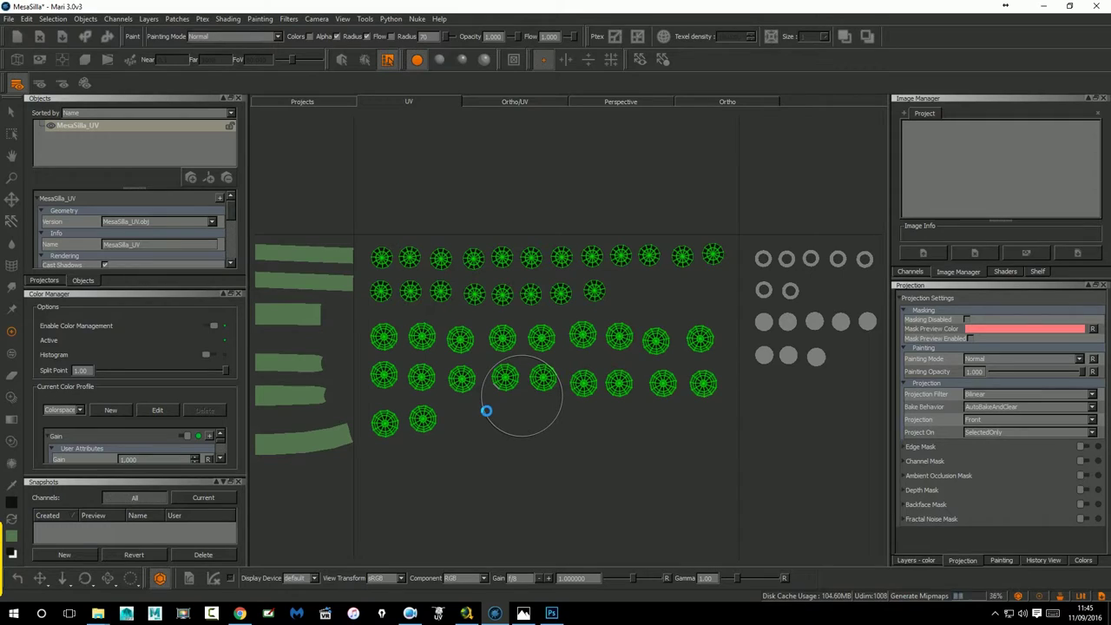
scroll(521, 395, up, 2)
scroll(608, 399, up, 3)
scroll(590, 364, up, 2)
middle_drag(581, 352, 631, 285)
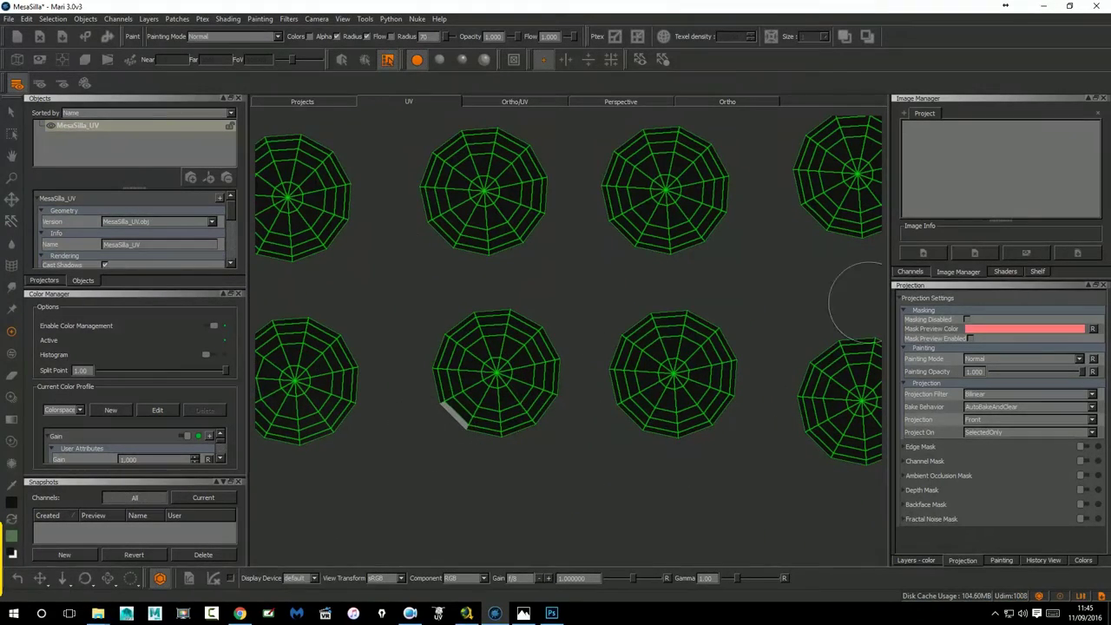
click(981, 432)
click(978, 425)
Deselect all patches, return to the Paint tool, and pan across the black round patches.
key(s)
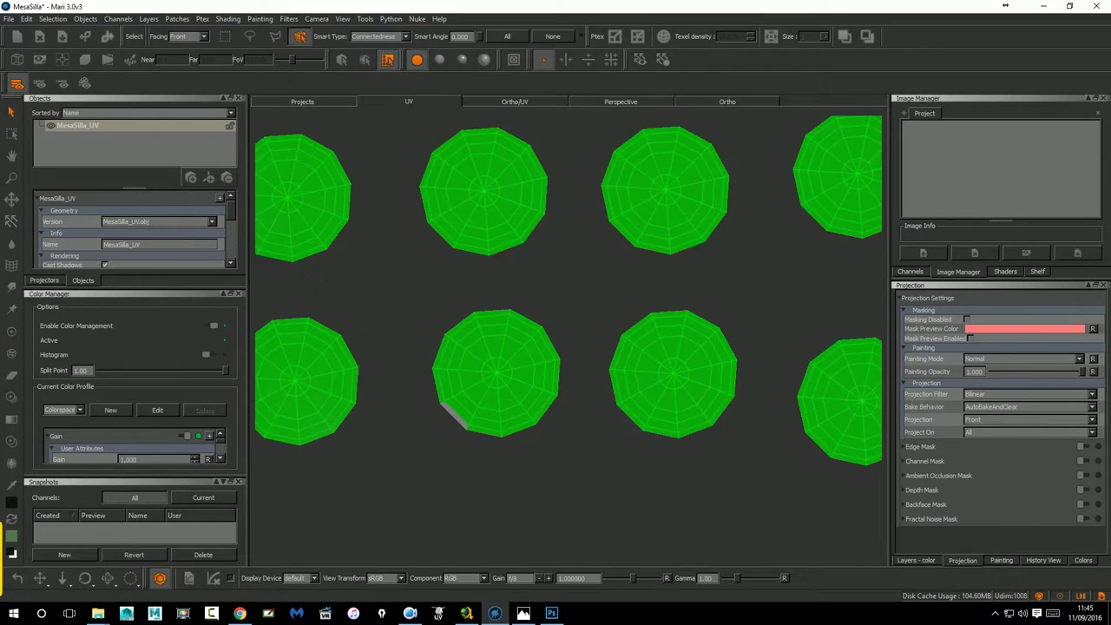
click(379, 256)
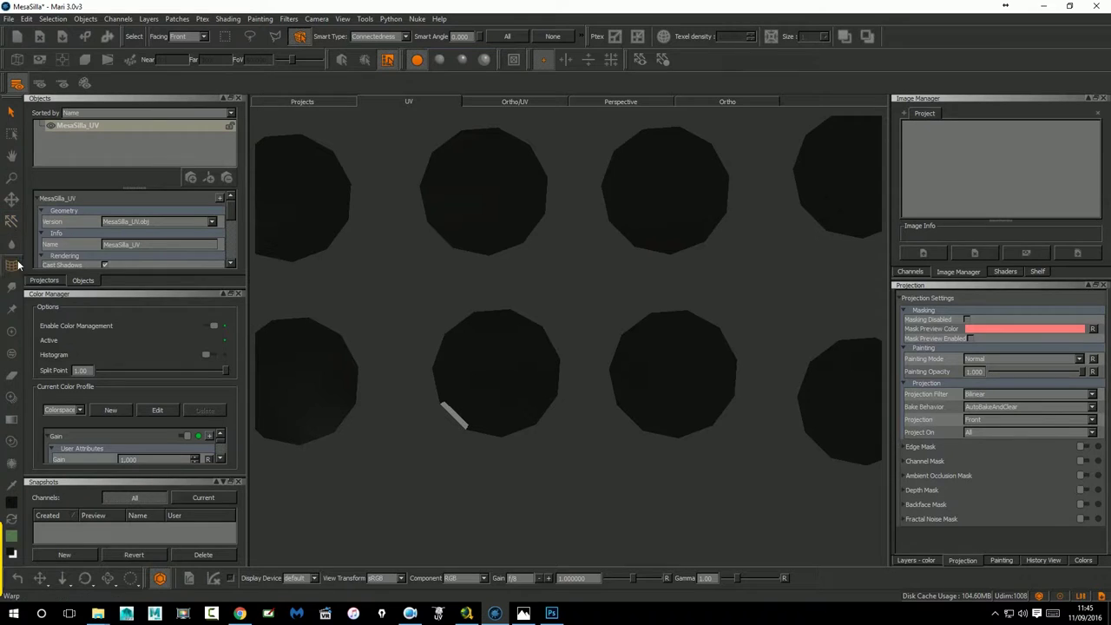
click(11, 330)
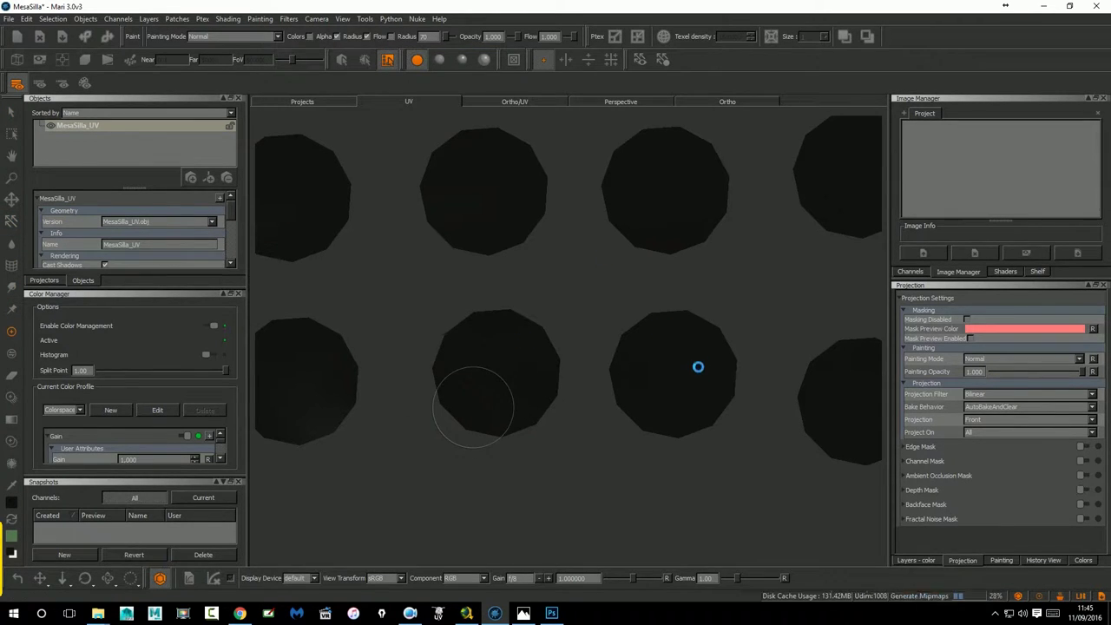
scroll(660, 312, down, 3)
scroll(573, 312, down, 2)
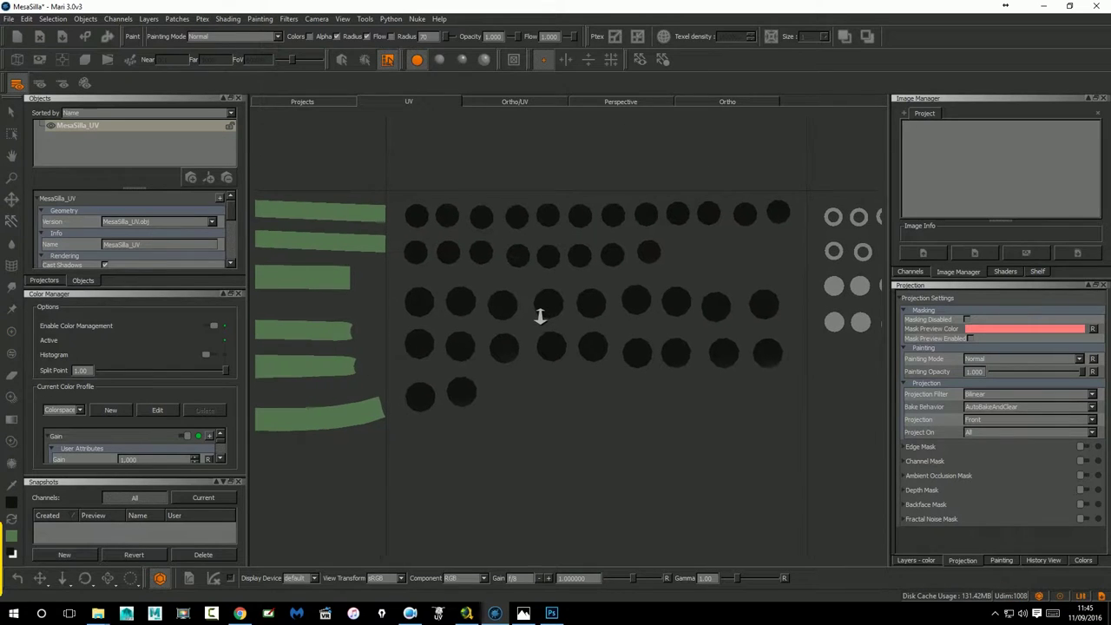
middle_drag(640, 285, 563, 278)
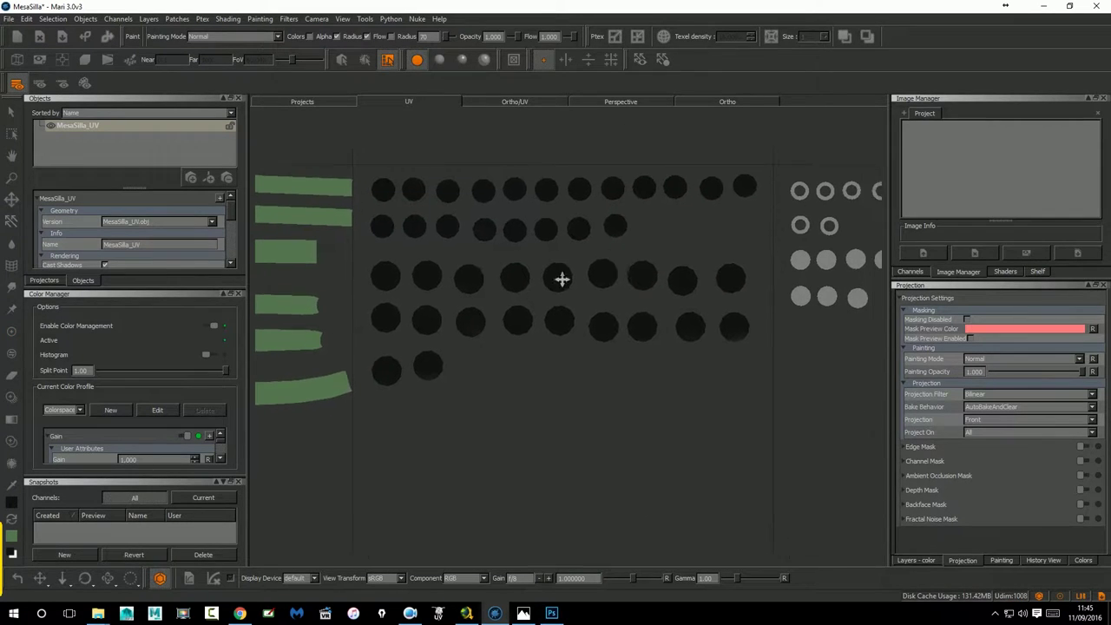
middle_drag(707, 285, 595, 315)
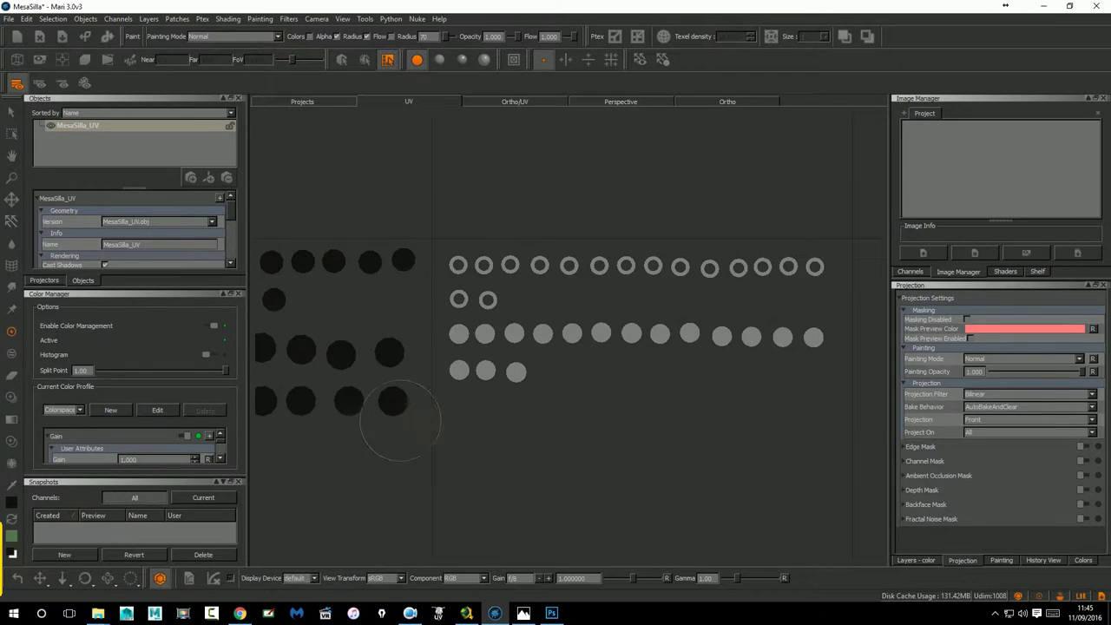
mouse_move(395, 335)
middle_down()
mouse_move(516, 289)
mouse_move(630, 272)
middle_up()
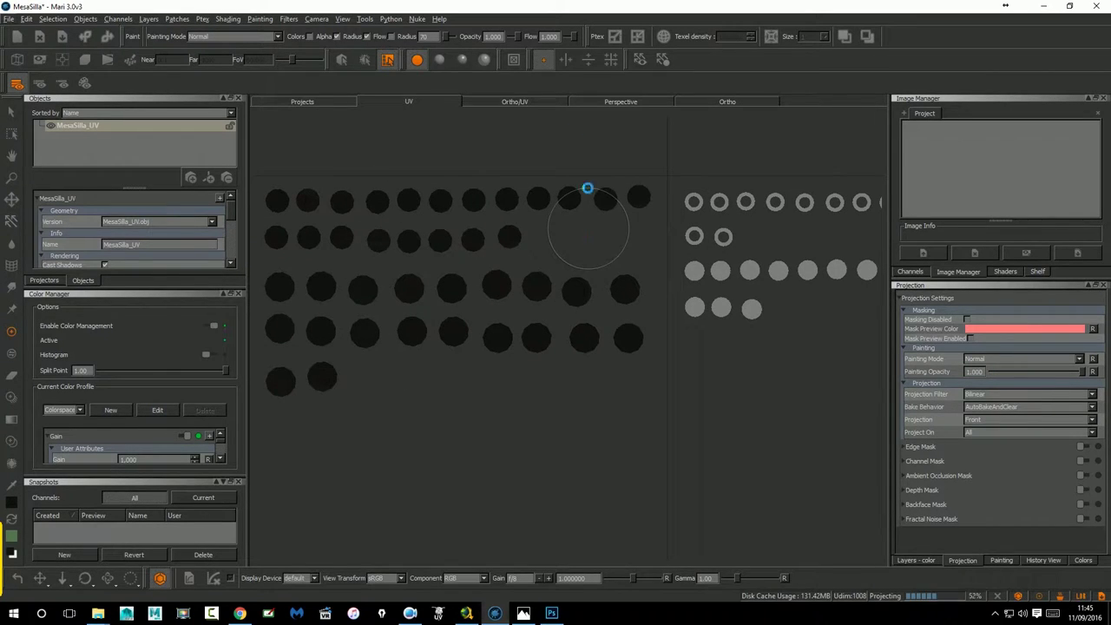
Inspect the green-framed desks in the Ortho view and save the MesaSilla project.
click(727, 101)
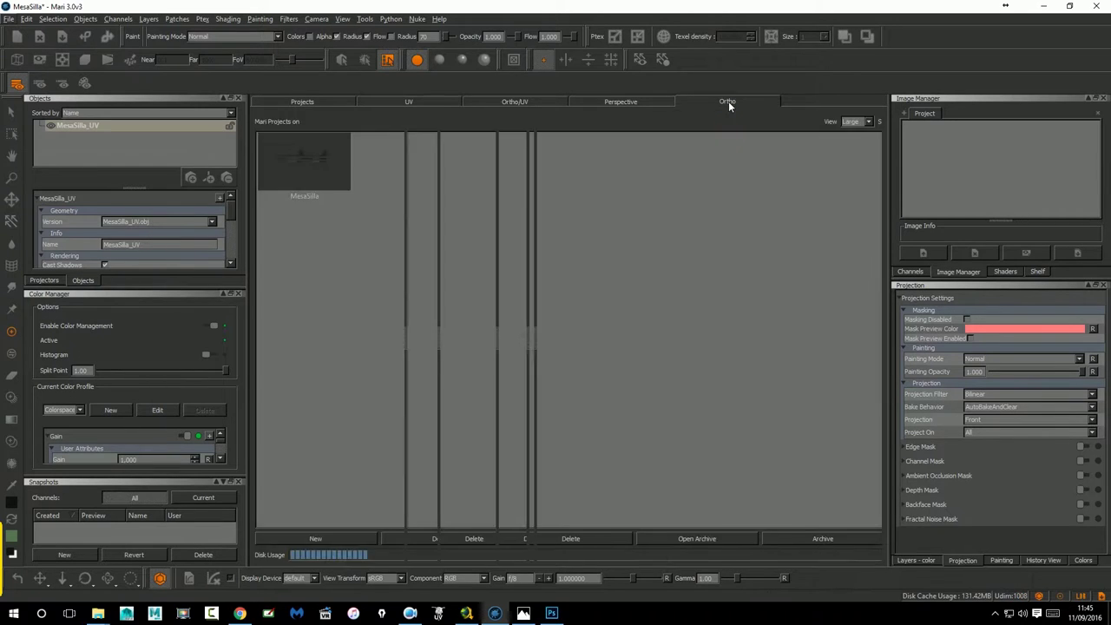
middle_drag(669, 211, 531, 345)
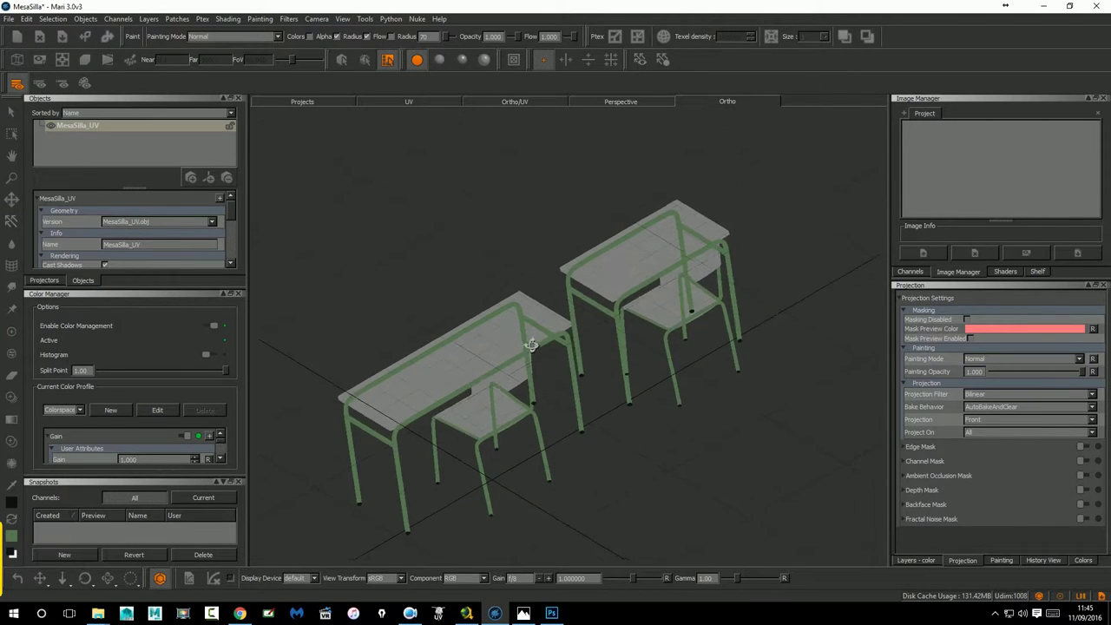
mouse_move(484, 471)
right_down()
mouse_move(719, 446)
mouse_move(640, 454)
mouse_move(618, 371)
right_up()
mouse_move(618, 371)
middle_down()
mouse_move(660, 431)
mouse_move(709, 368)
mouse_move(694, 367)
middle_up()
right_drag(695, 367, 629, 323)
middle_drag(629, 323, 595, 372)
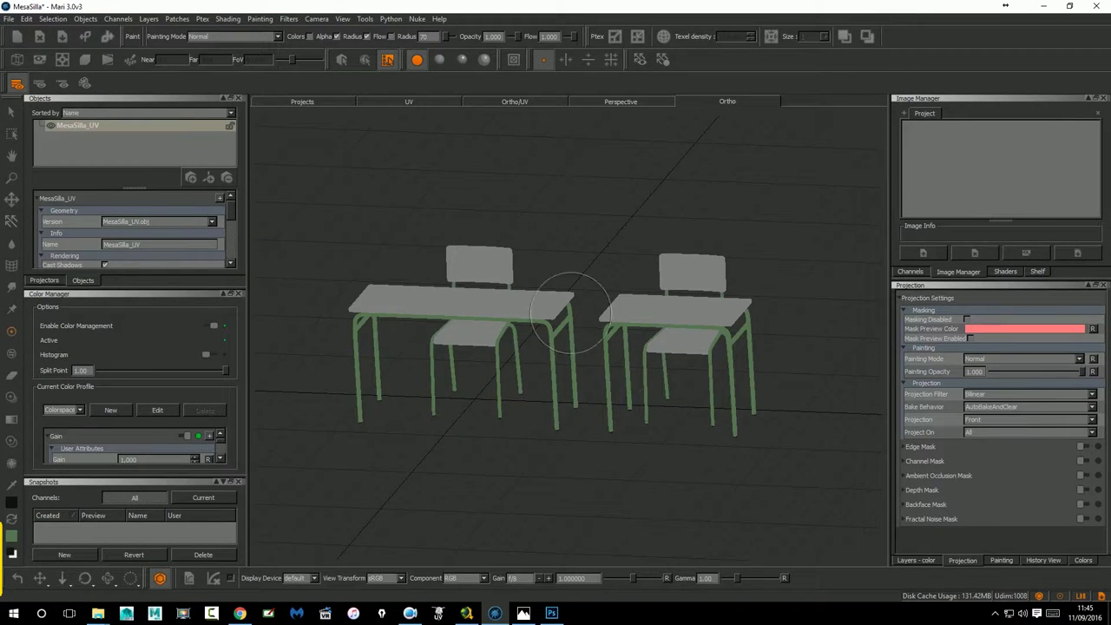
click(9, 18)
mouse_move(27, 63)
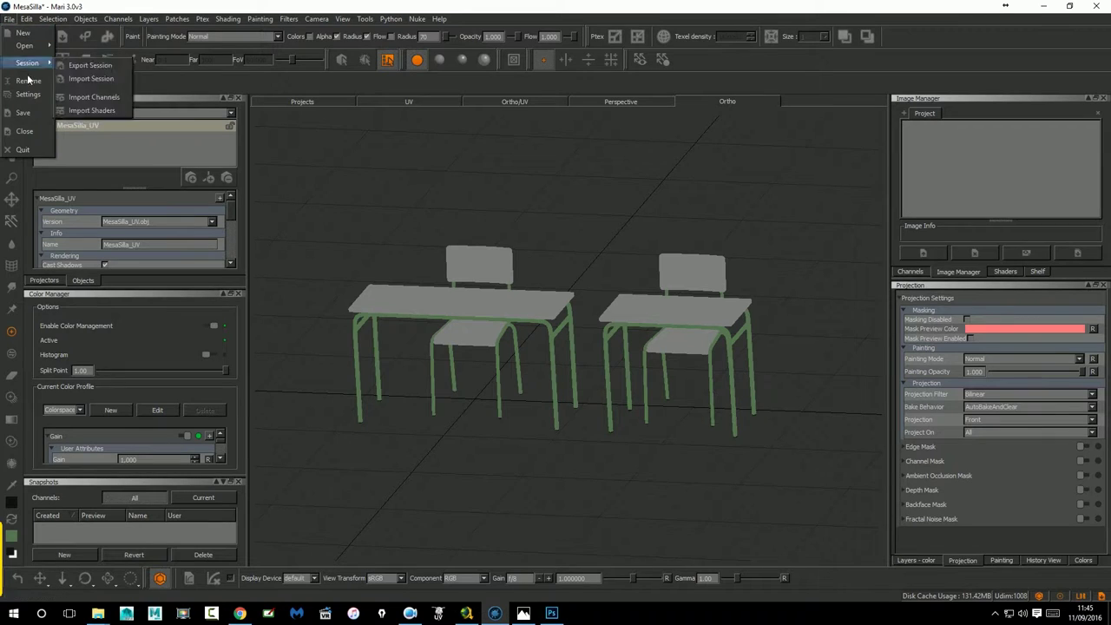
click(29, 113)
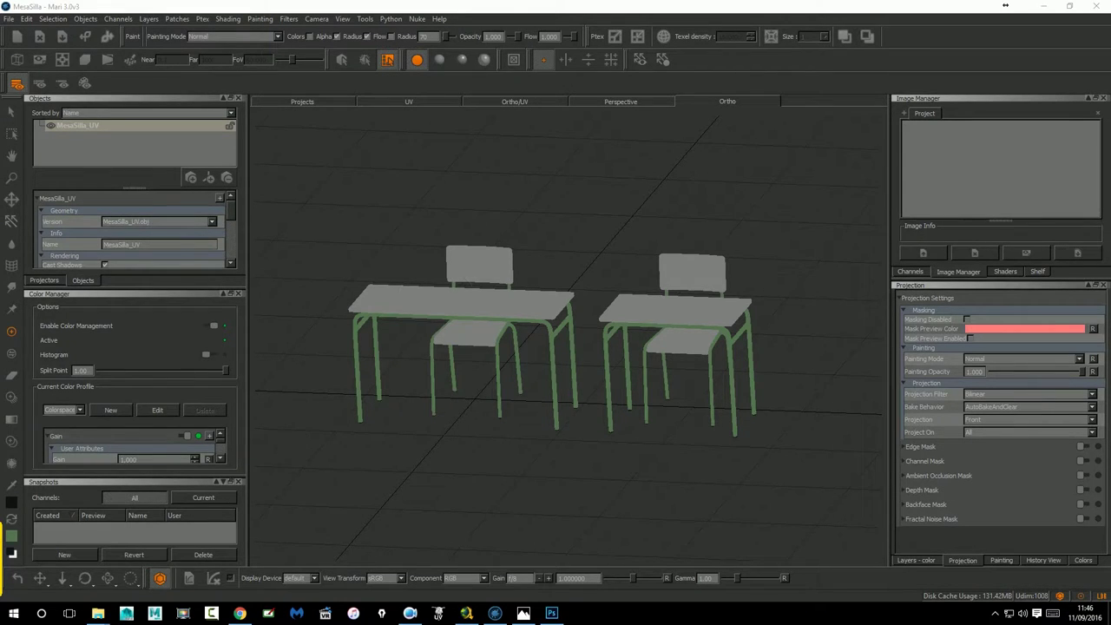
Pick the Select tool and orbit back to a near-level view of the desks.
click(11, 114)
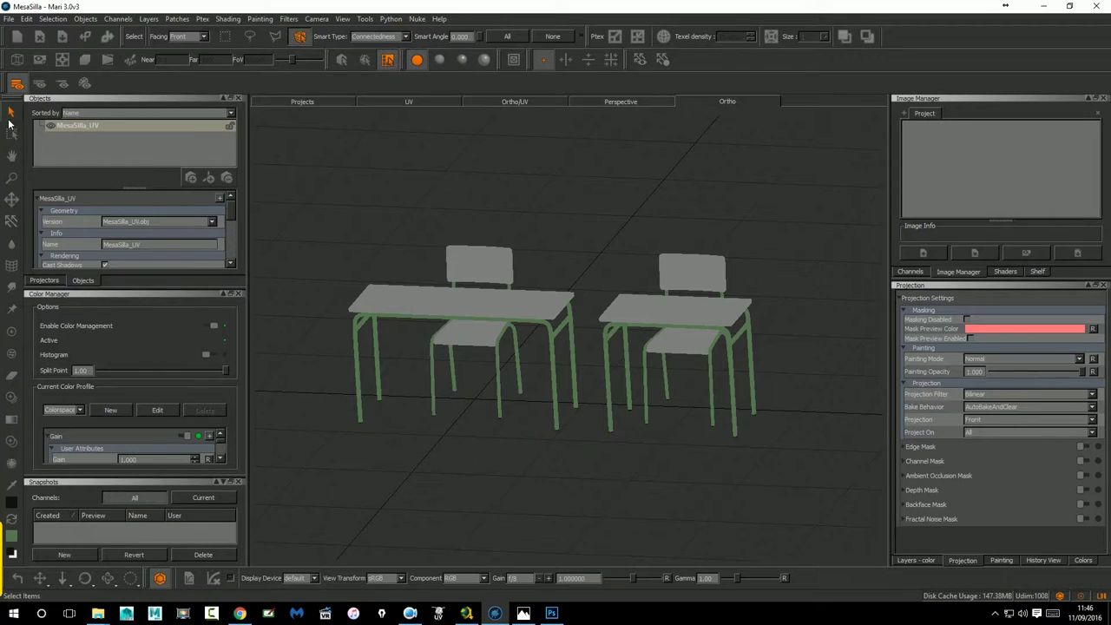
middle_drag(637, 293, 635, 431)
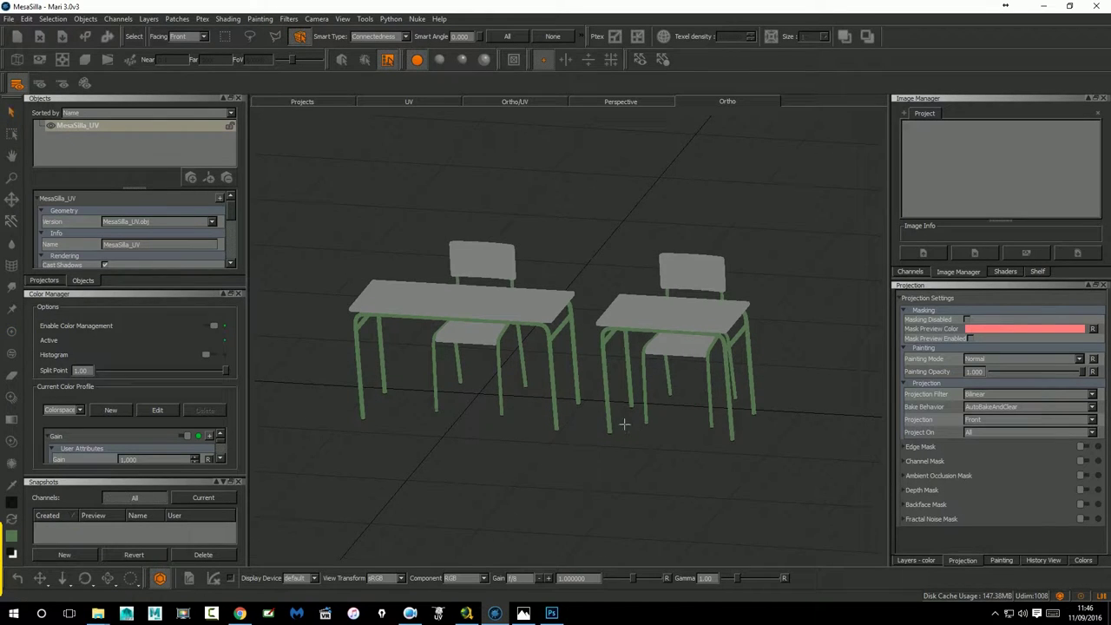
middle_drag(394, 208, 406, 199)
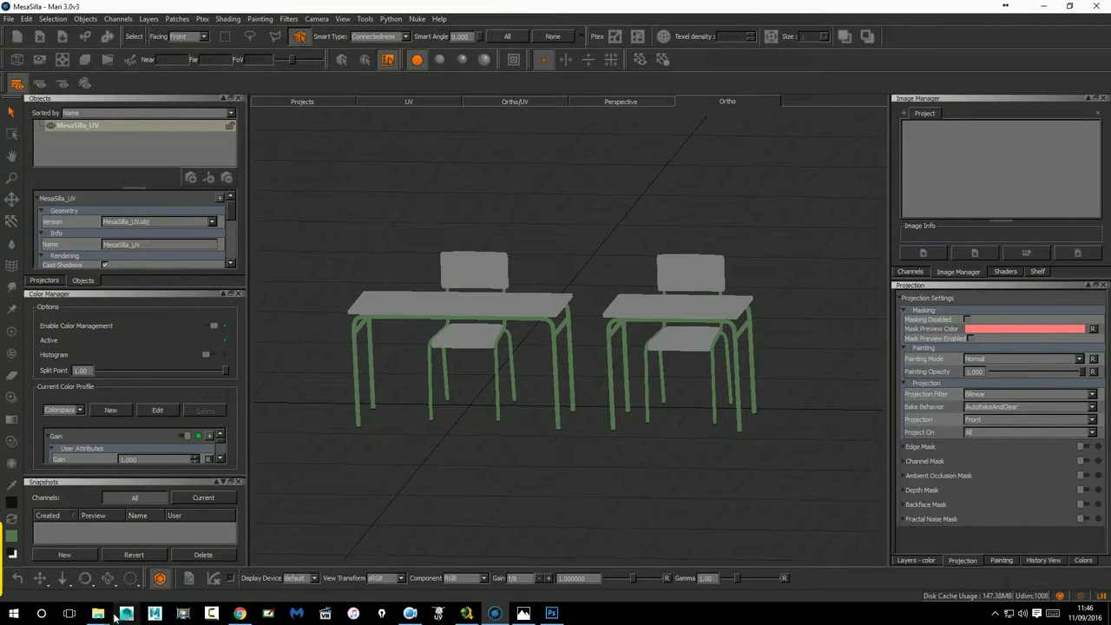
Navigate File Explorer to the project's sourceimages folder and preview the wood texture JPG.
mouse_move(98, 614)
click(165, 580)
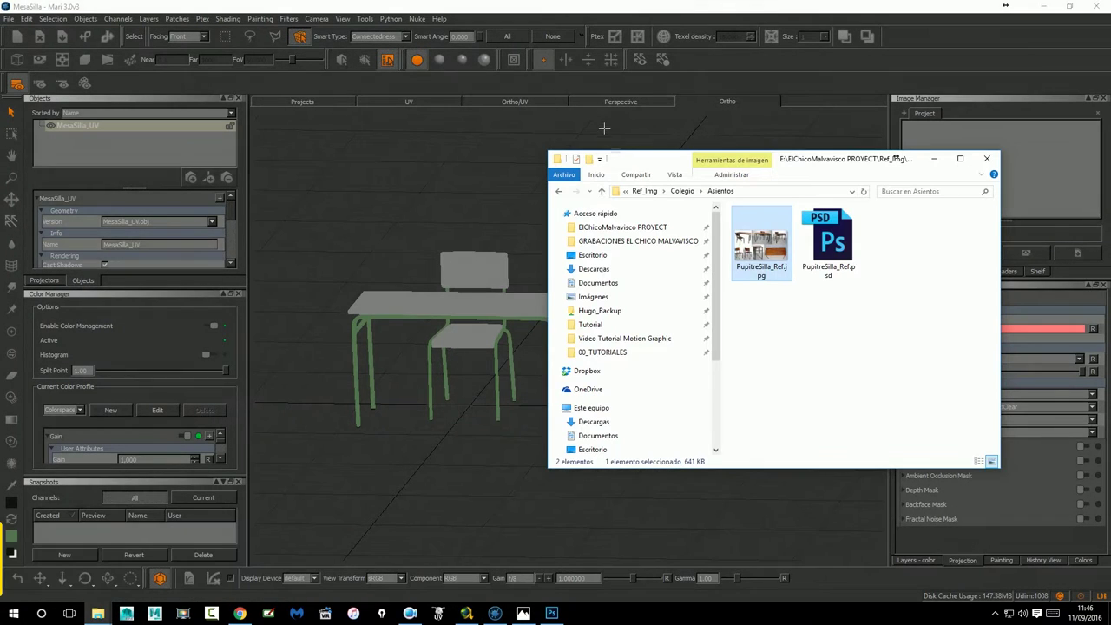
click(682, 191)
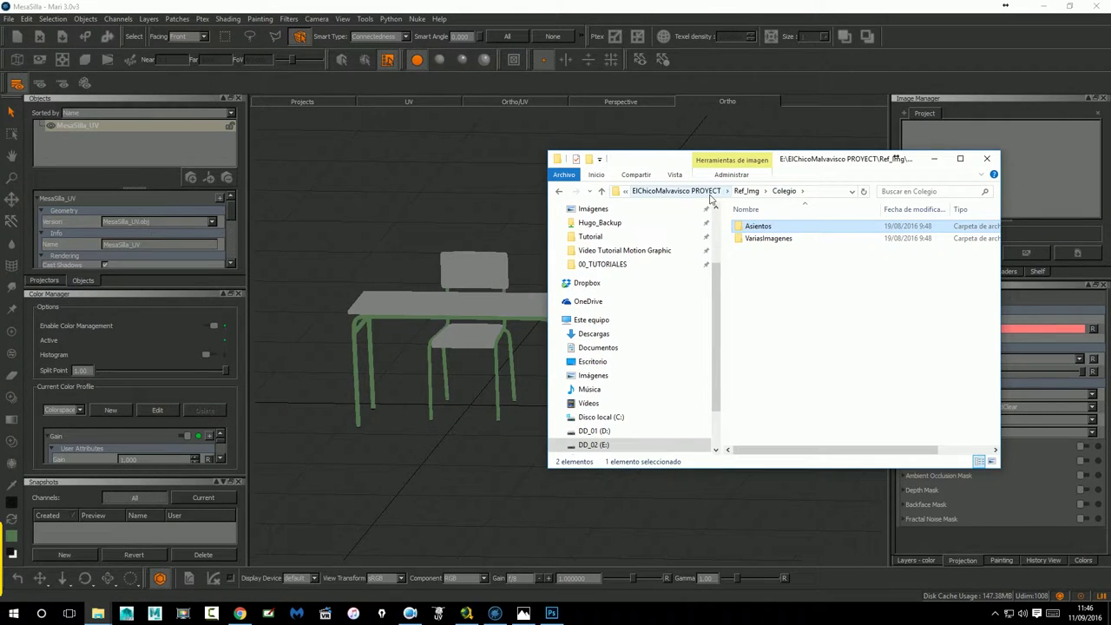
click(739, 192)
click(738, 192)
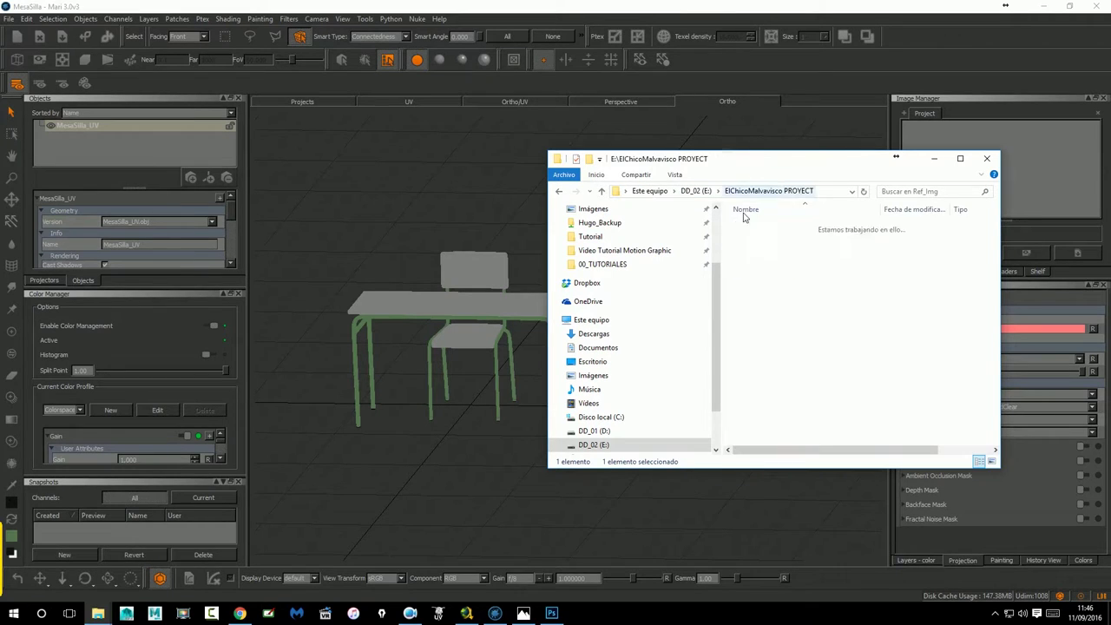
scroll(796, 271, down, 2)
double_click(797, 265)
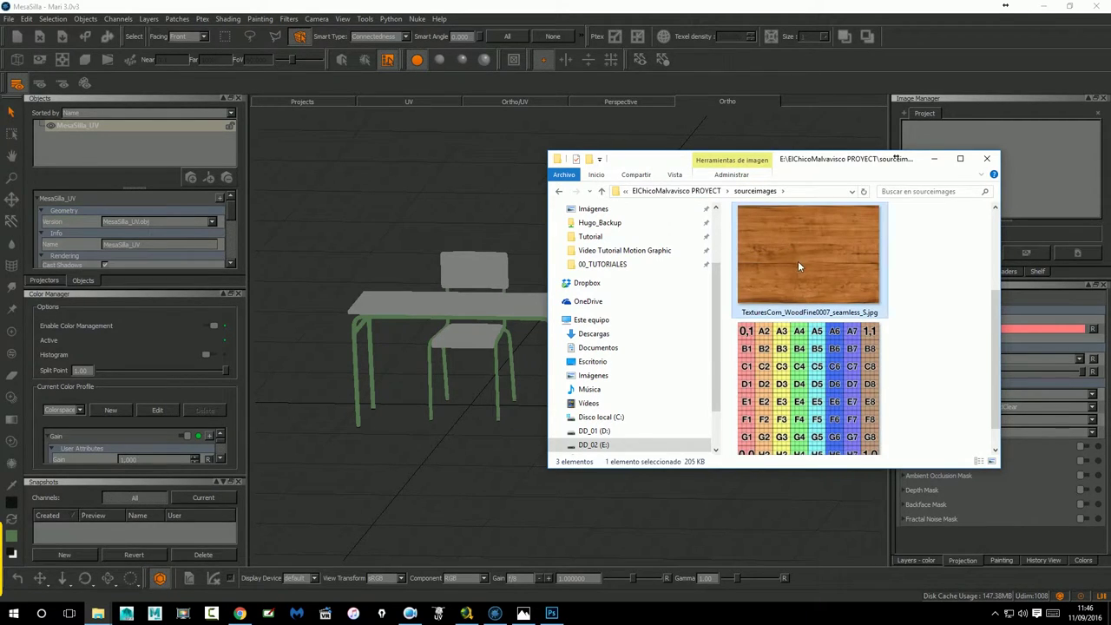
mouse_move(616, 226)
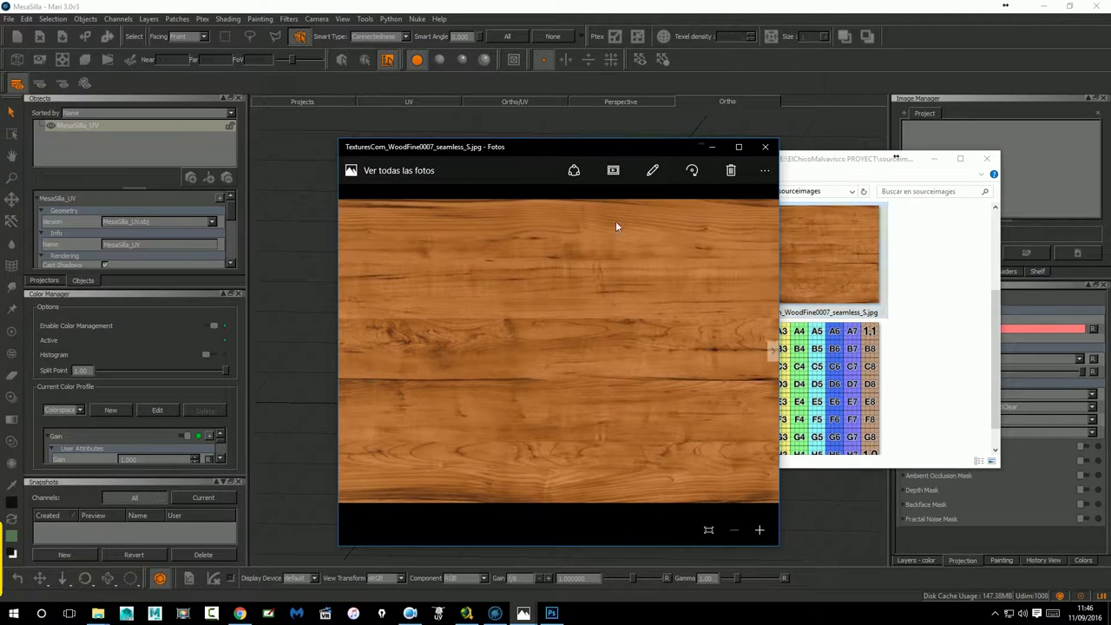
click(765, 147)
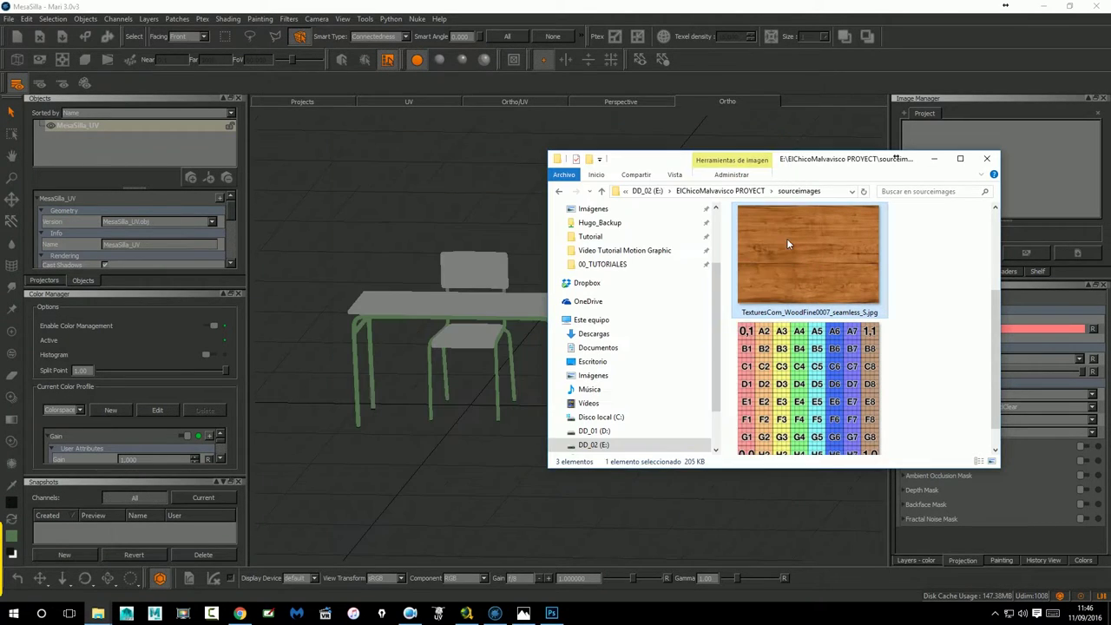
Orbit Mari's view to show both desks, then move File Explorer toward the centre.
click(500, 279)
middle_drag(474, 229, 524, 251)
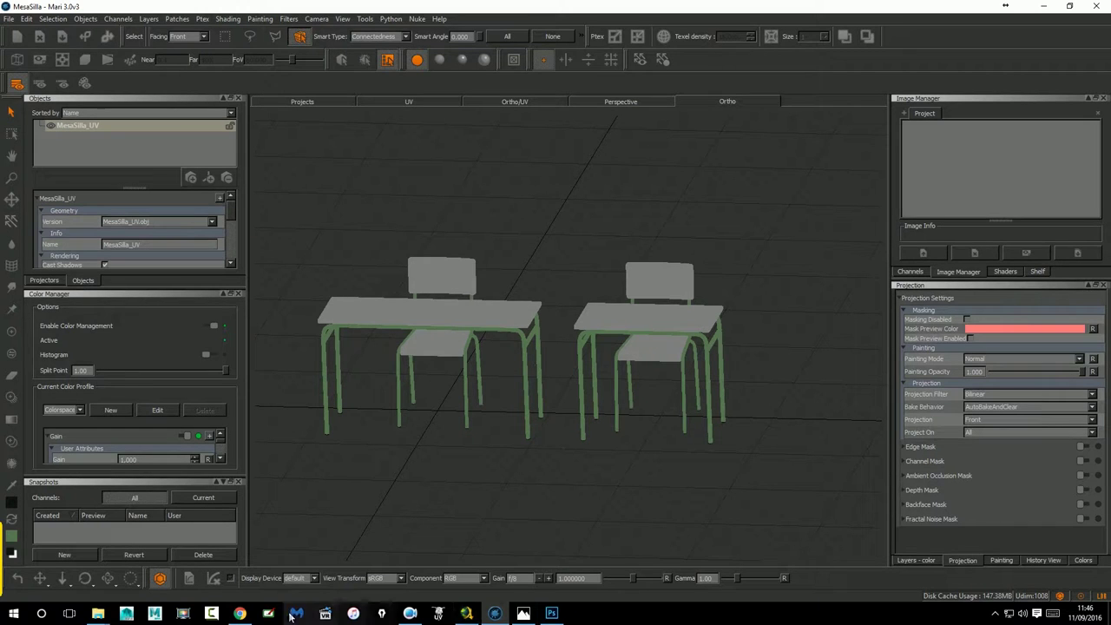
mouse_move(98, 613)
click(153, 561)
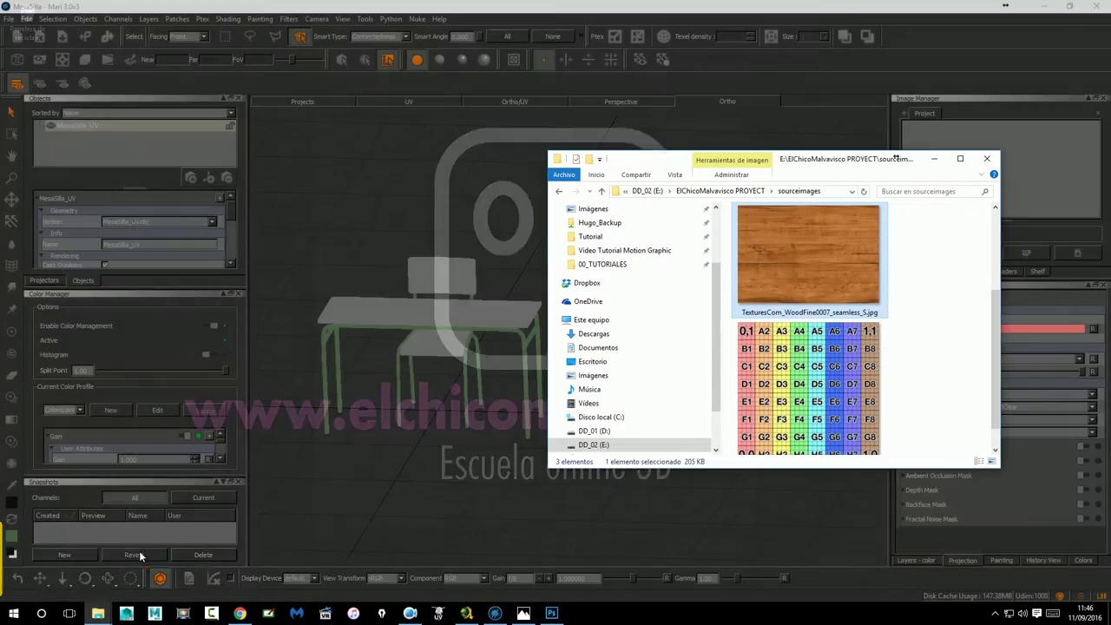
drag(796, 162, 470, 168)
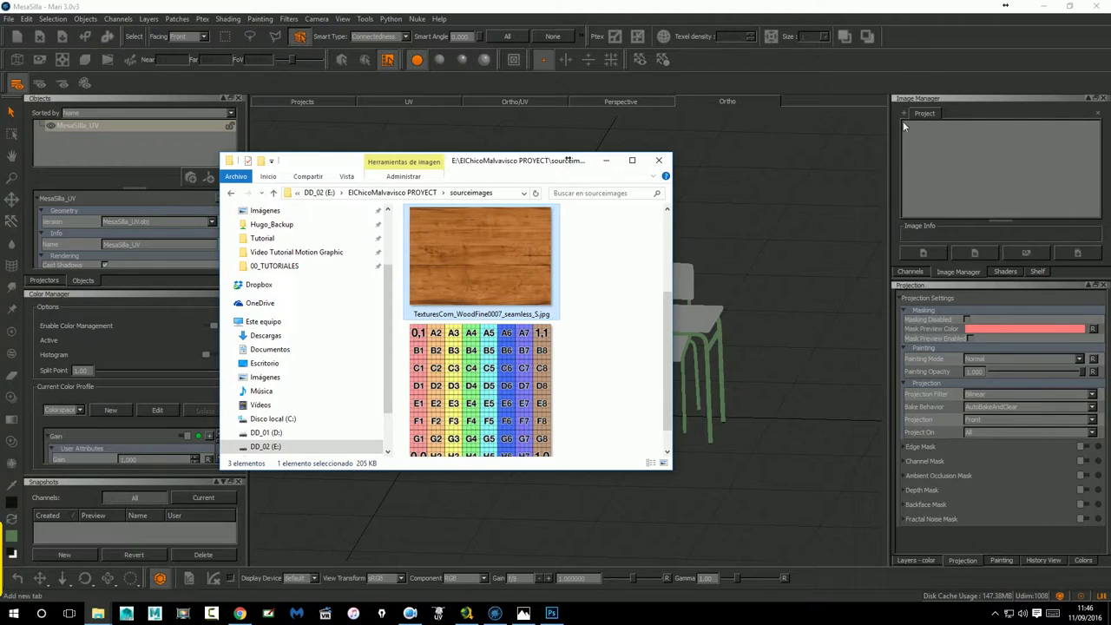
Add TexturesCom_WoodFine0007_seamless_S.jpg to Mari's Image Manager and save the project.
click(468, 262)
drag(977, 184, 977, 184)
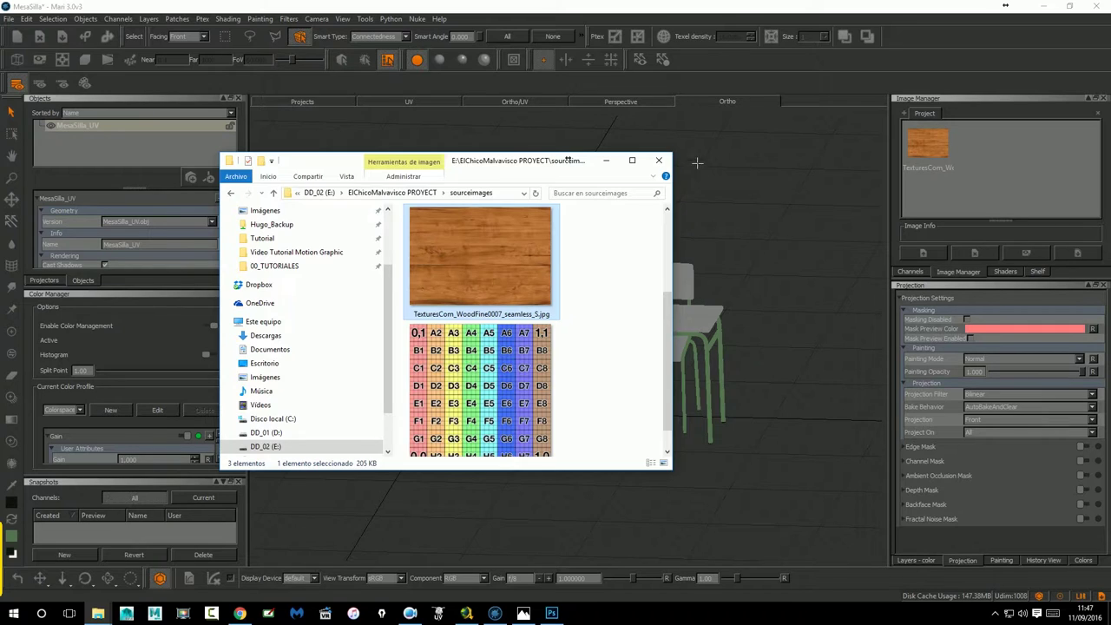
click(860, 89)
click(925, 252)
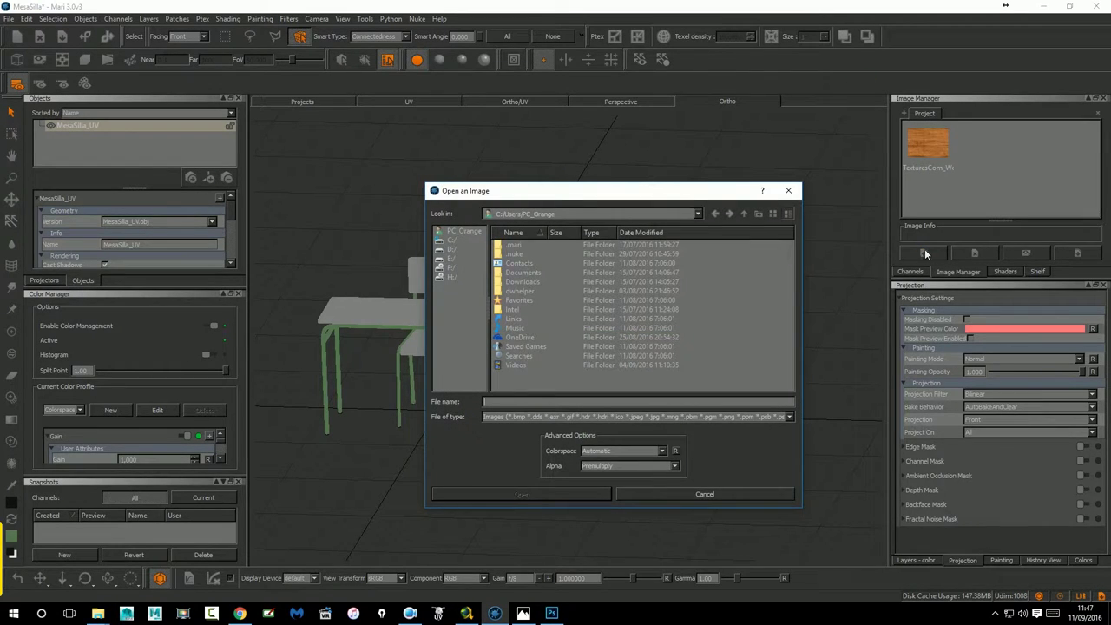
click(786, 191)
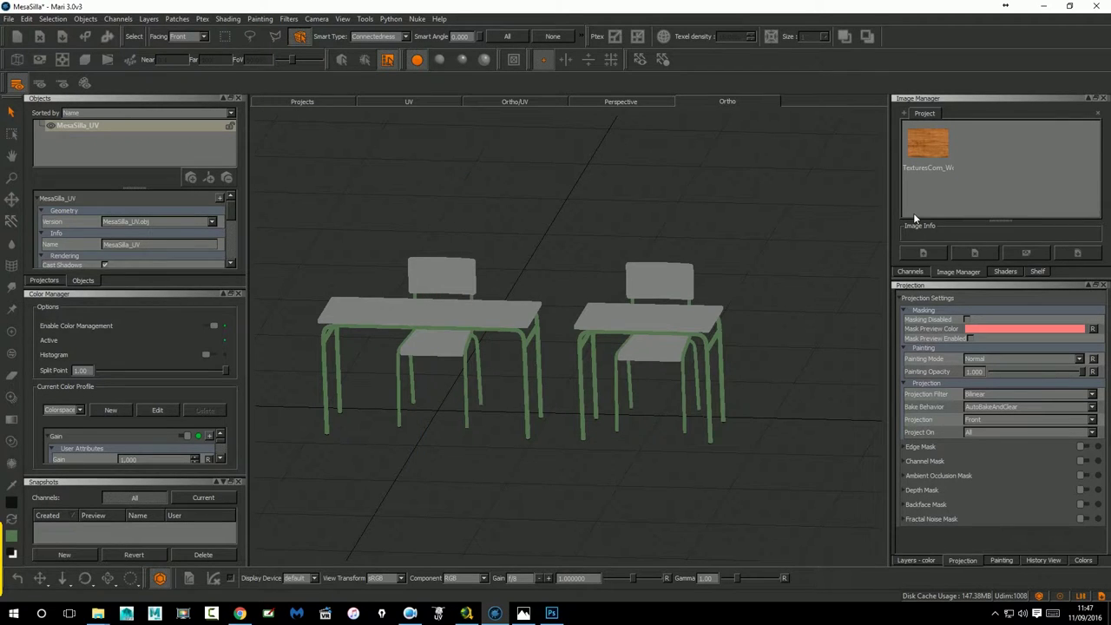
click(9, 18)
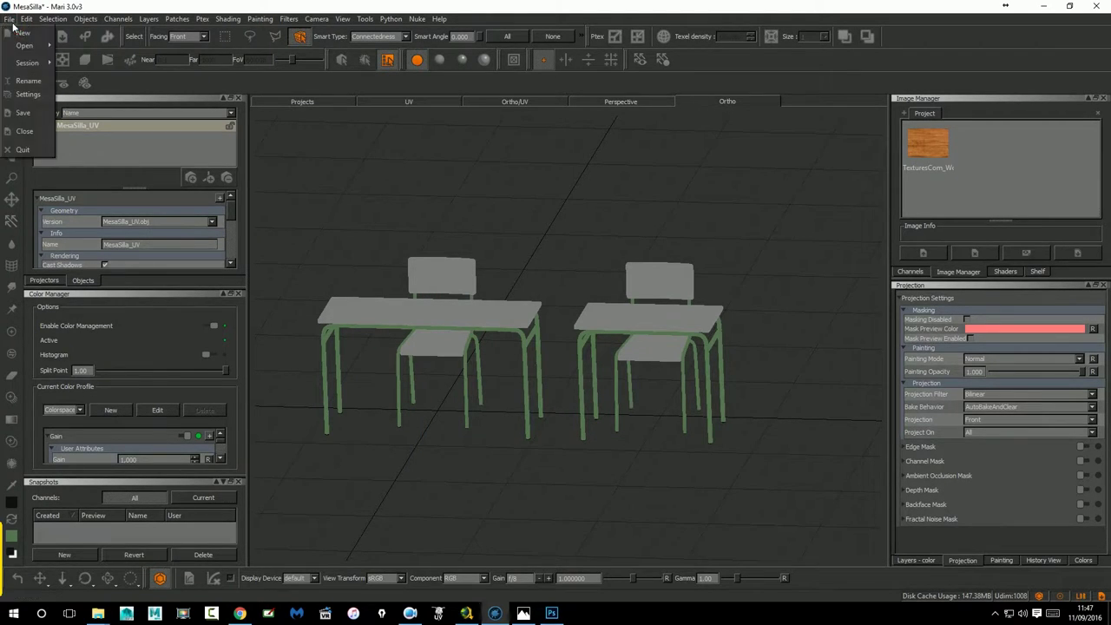
click(23, 113)
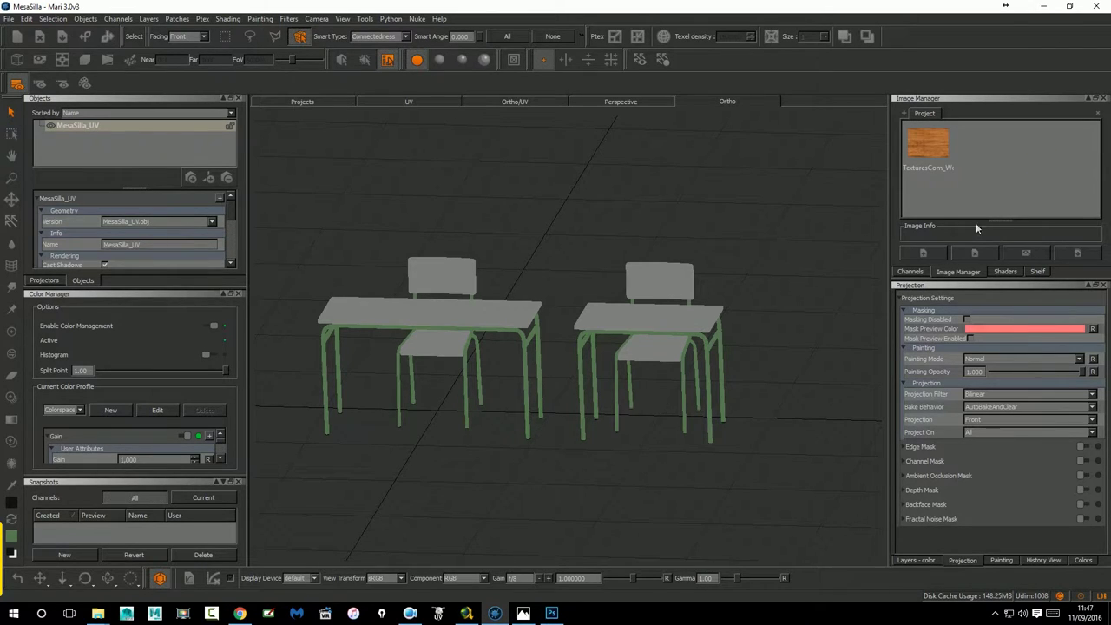
mouse_move(700, 220)
middle_down()
mouse_move(706, 228)
mouse_move(767, 191)
middle_up()
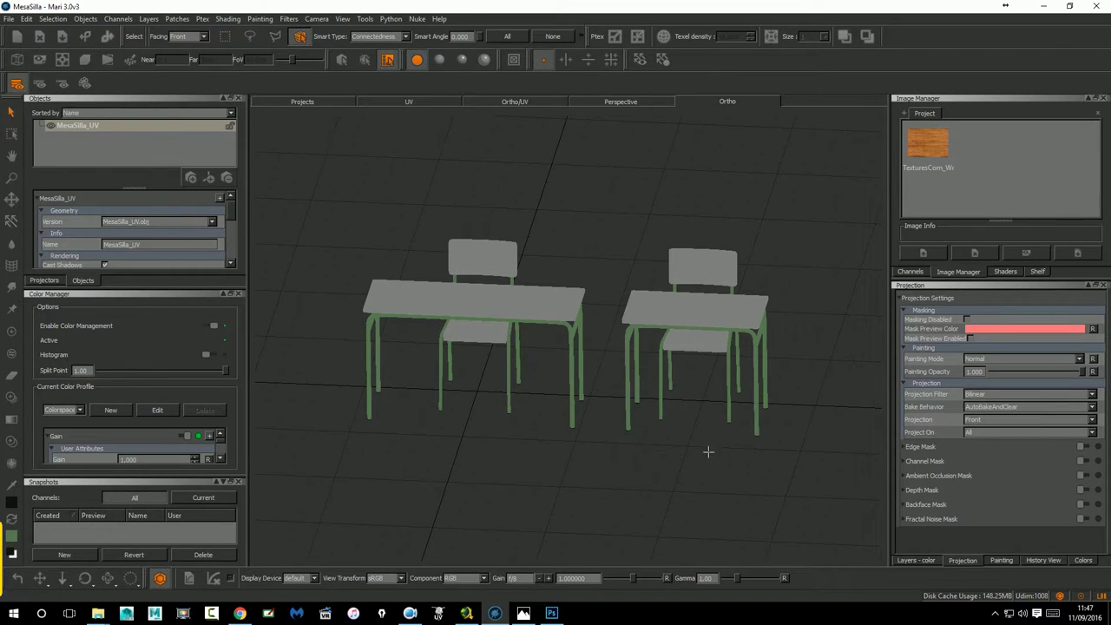
middle_drag(708, 451, 705, 443)
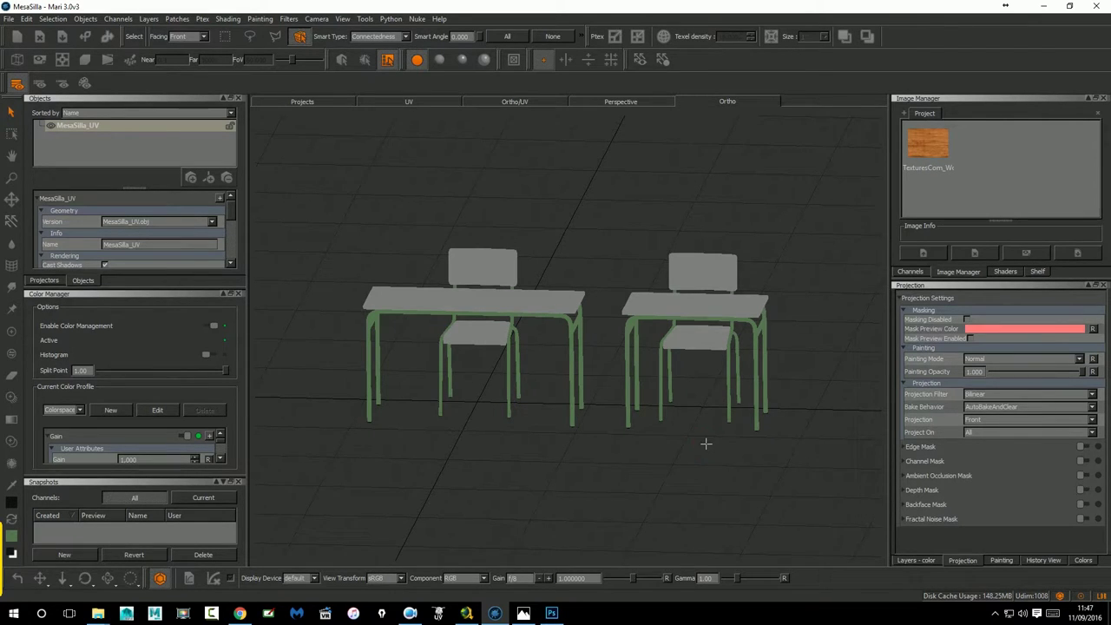
middle_drag(706, 444, 714, 461)
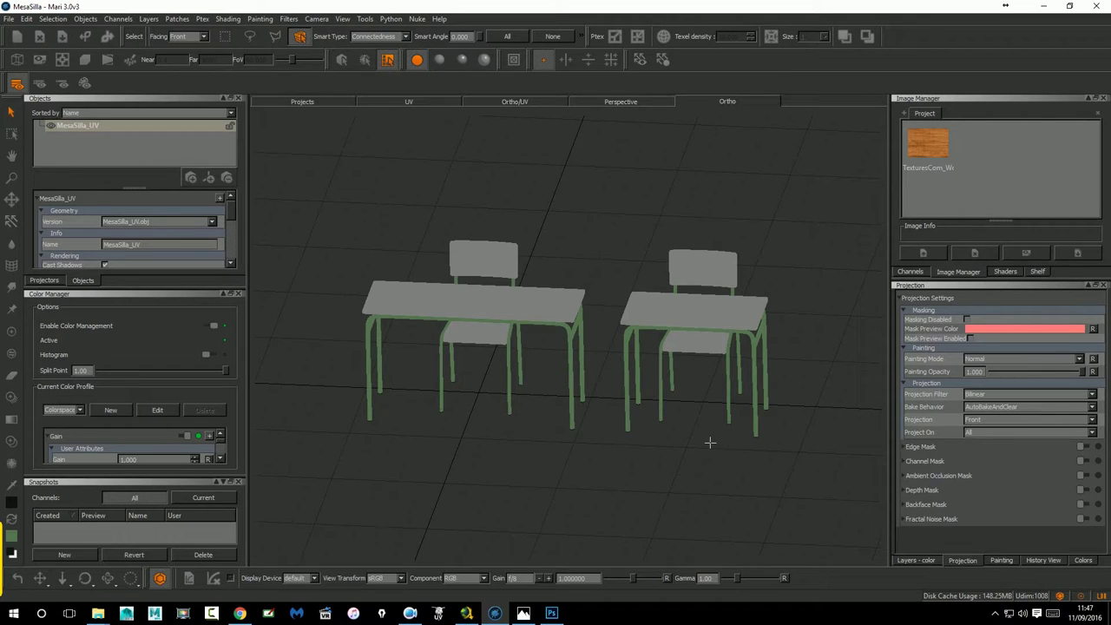
middle_drag(712, 462, 704, 469)
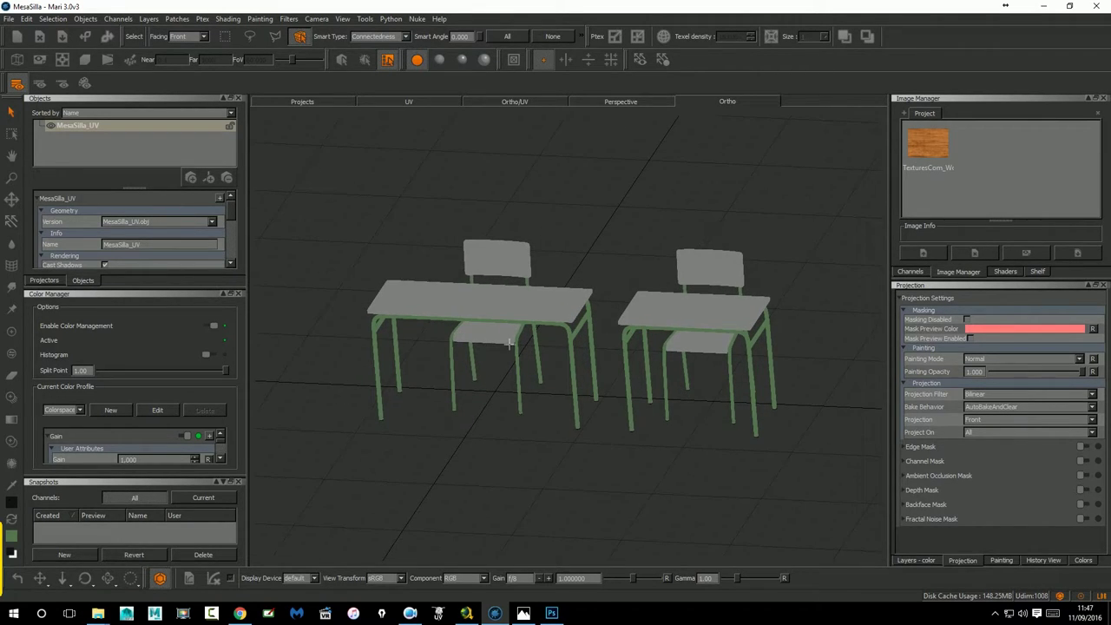
middle_drag(588, 466, 578, 459)
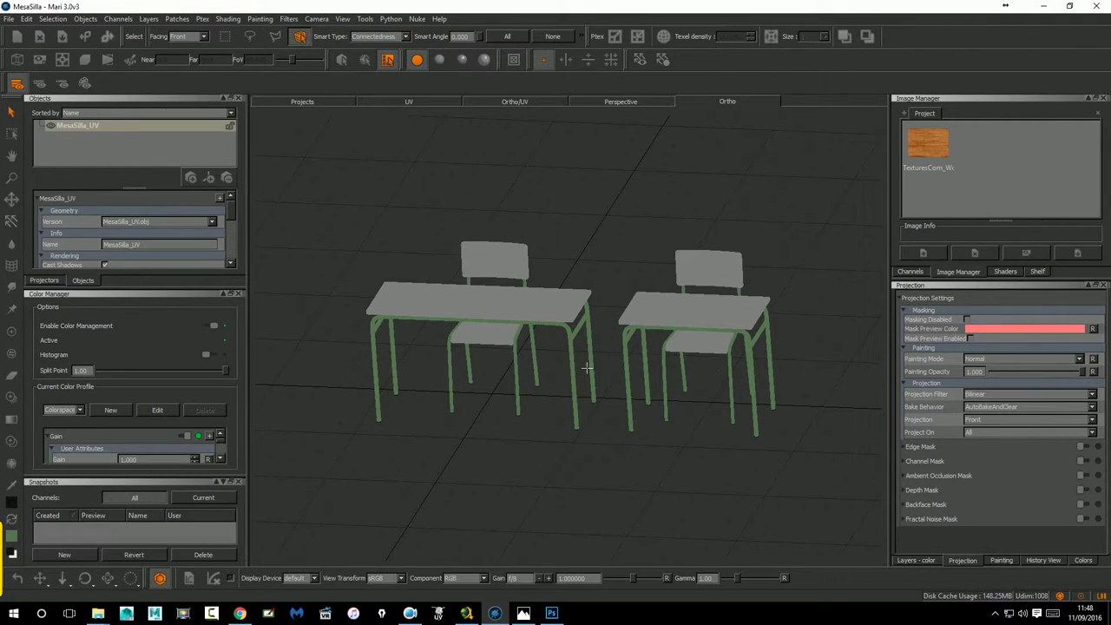
Select the left desk's tabletop and use Visibility > Hide Unselected to show only it.
click(470, 292)
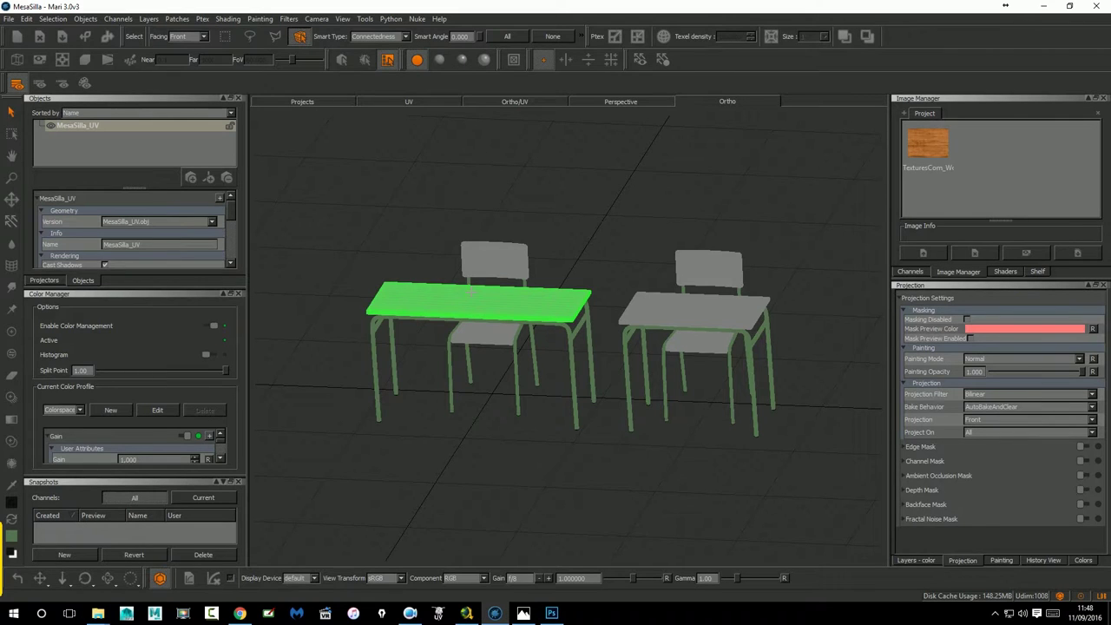
mouse_move(470, 291)
middle_down()
mouse_move(449, 231)
mouse_move(509, 216)
mouse_move(425, 257)
mouse_move(361, 240)
middle_up()
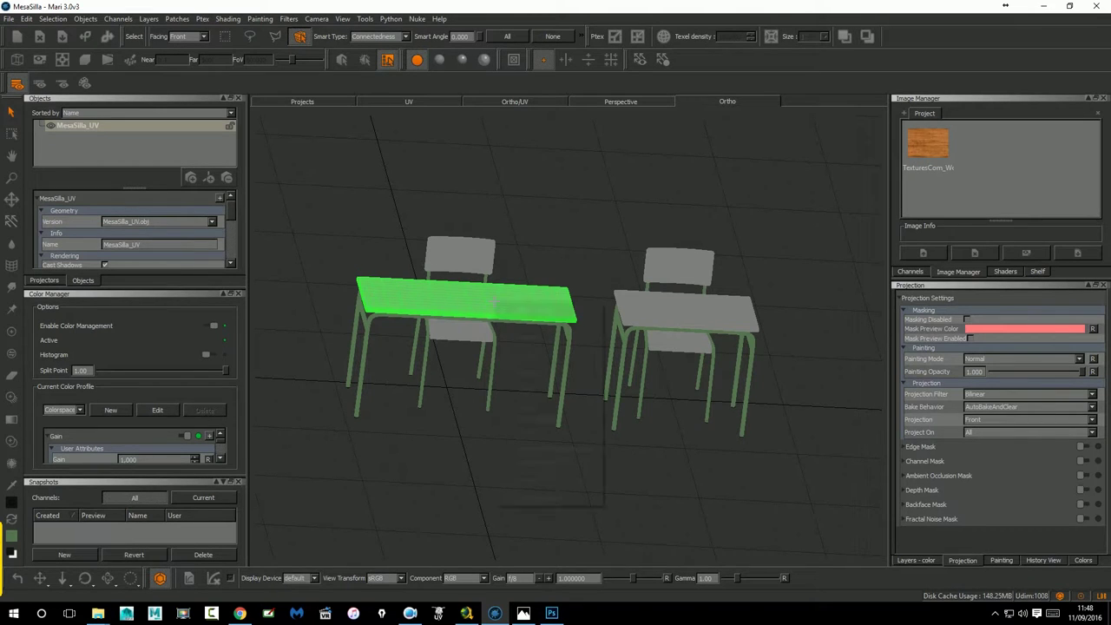
right_click(494, 301)
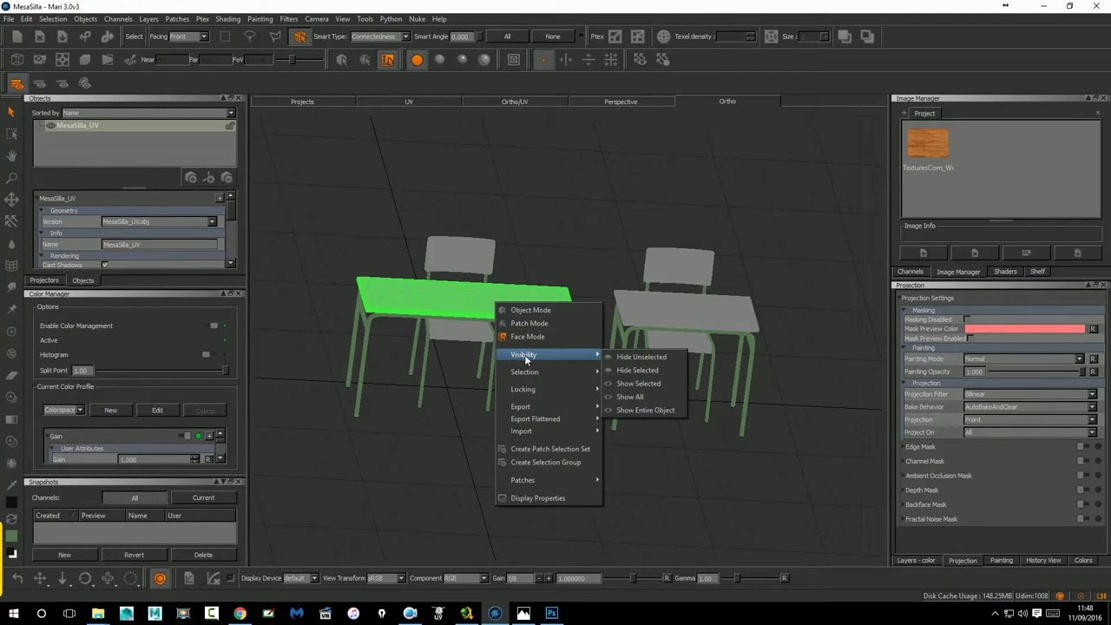
click(645, 358)
mouse_move(645, 356)
middle_down()
mouse_move(632, 359)
mouse_move(615, 322)
mouse_move(627, 356)
mouse_move(615, 327)
middle_up()
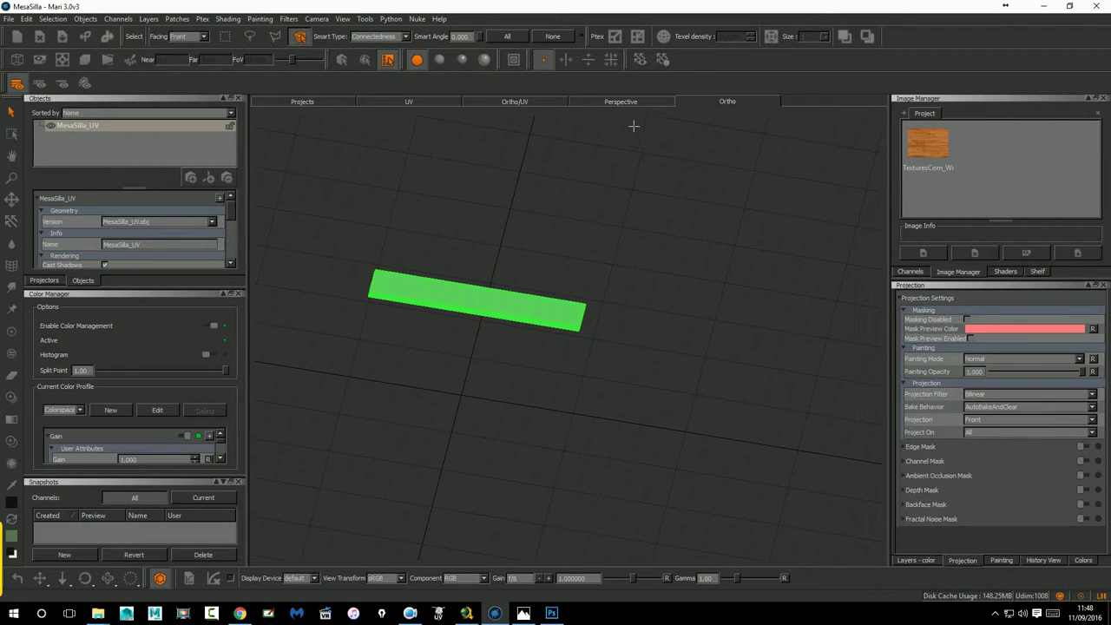
Show the UV tab and zoom in on the tabletop's two green shells in tile 1001.
click(519, 101)
click(425, 104)
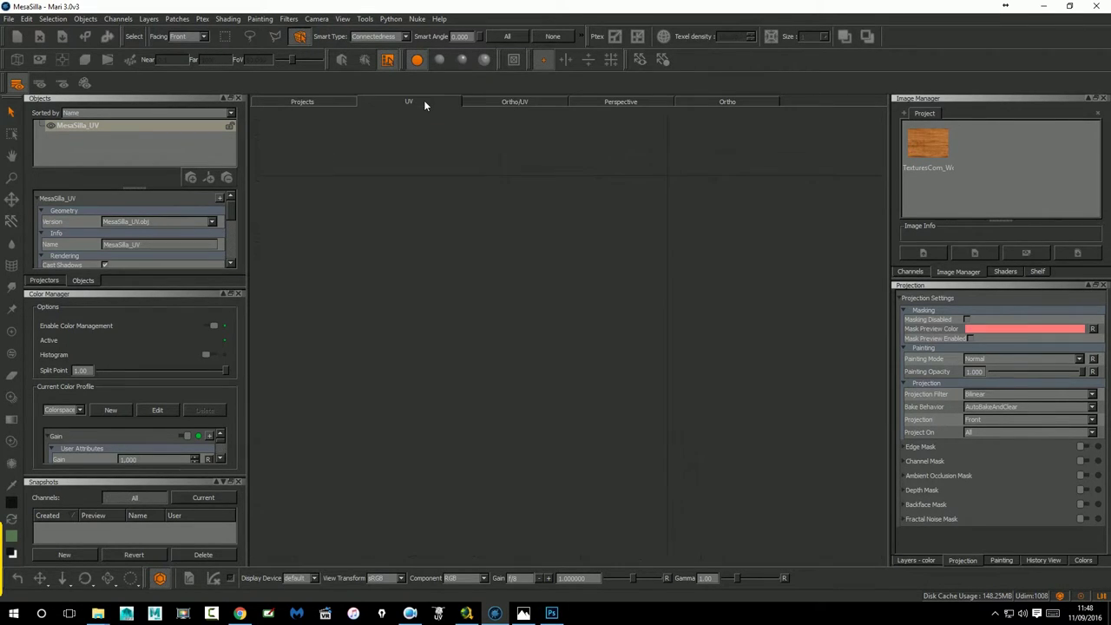
mouse_move(638, 291)
right_down()
mouse_move(465, 294)
mouse_move(599, 300)
mouse_move(580, 316)
right_up()
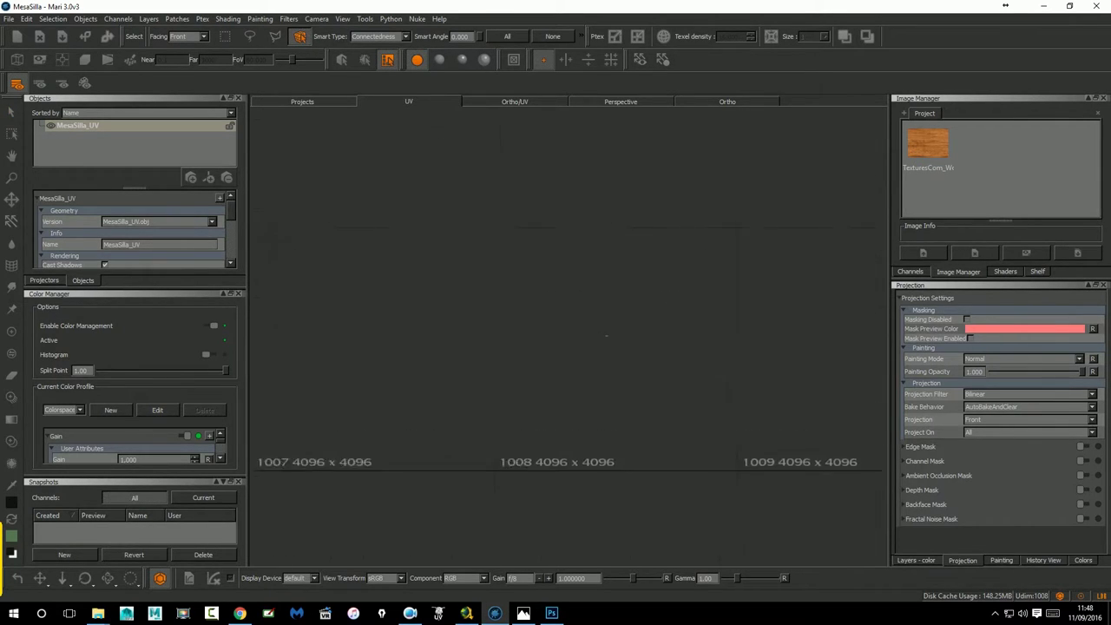
drag(643, 368, 694, 337)
mouse_move(470, 294)
right_down()
mouse_move(495, 300)
mouse_move(440, 301)
mouse_move(627, 292)
mouse_move(307, 315)
right_up()
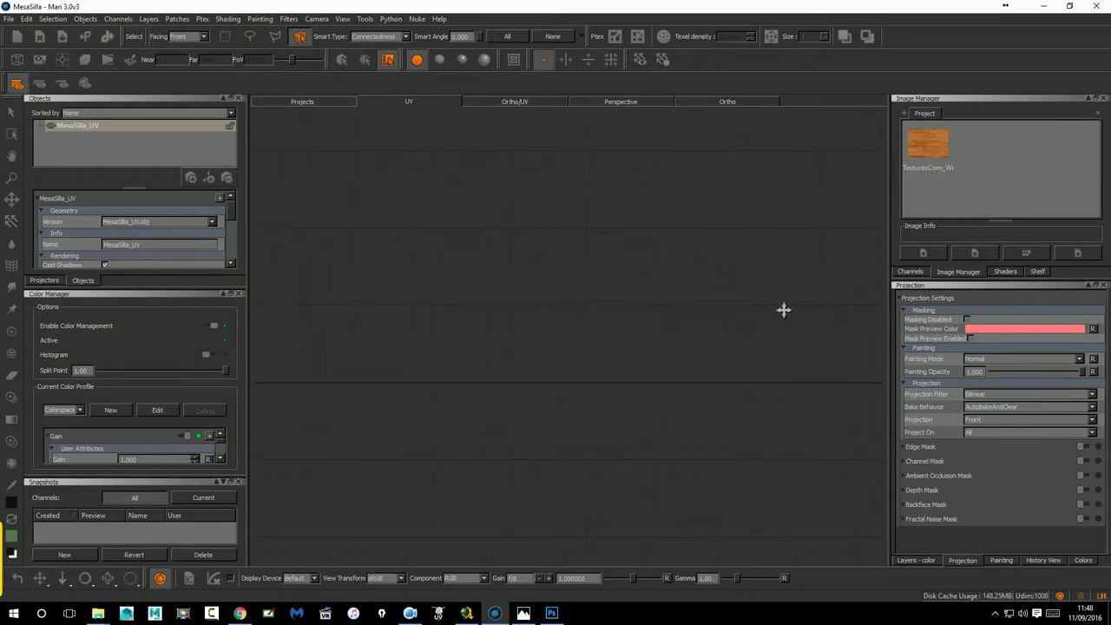
middle_drag(526, 282, 749, 297)
Zoom in on the tabletop's UV shells, then return to the single Ortho 3D view.
right_drag(457, 347, 684, 355)
middle_drag(684, 354, 764, 350)
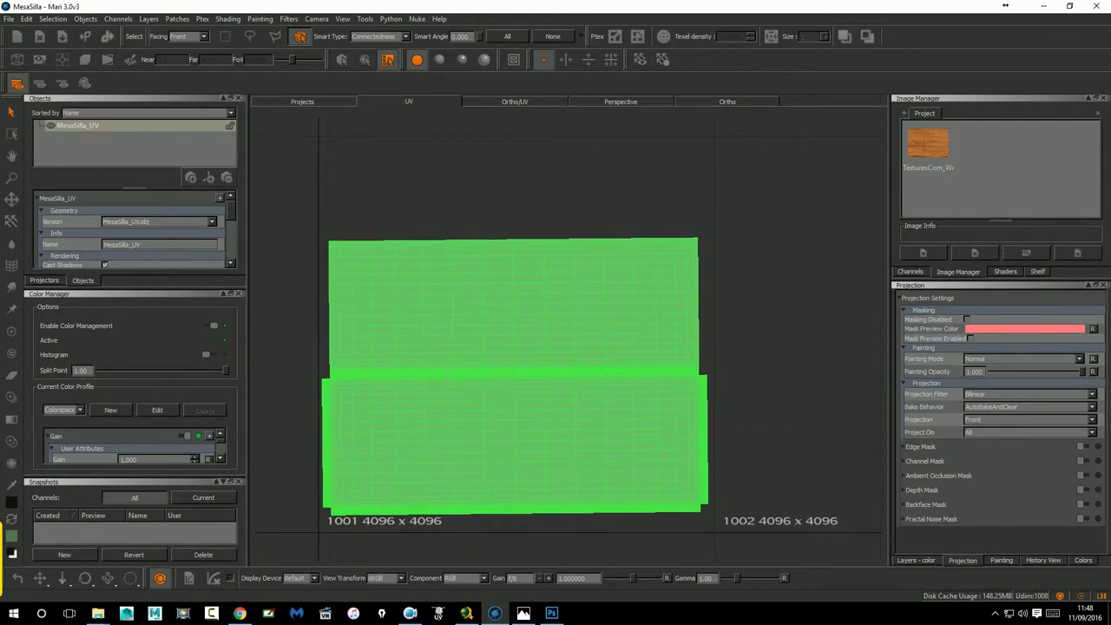
click(540, 100)
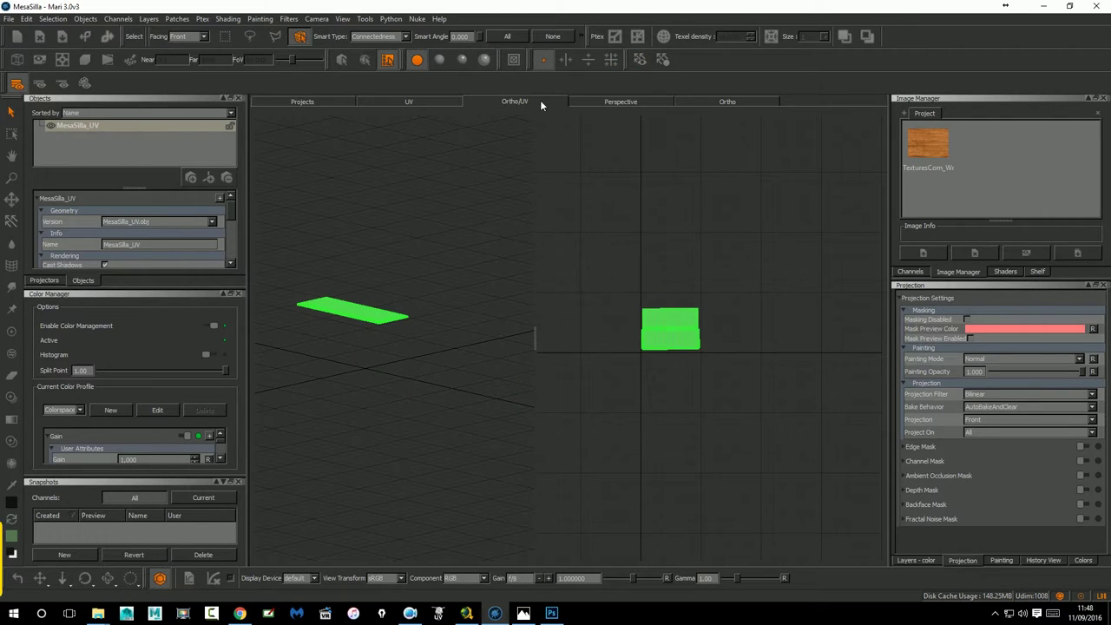
click(714, 98)
Hide unselected parts again and drag the wood thumbnail into the viewport for Paint Through.
mouse_move(555, 243)
mouse_down()
mouse_move(562, 281)
mouse_move(547, 307)
mouse_up()
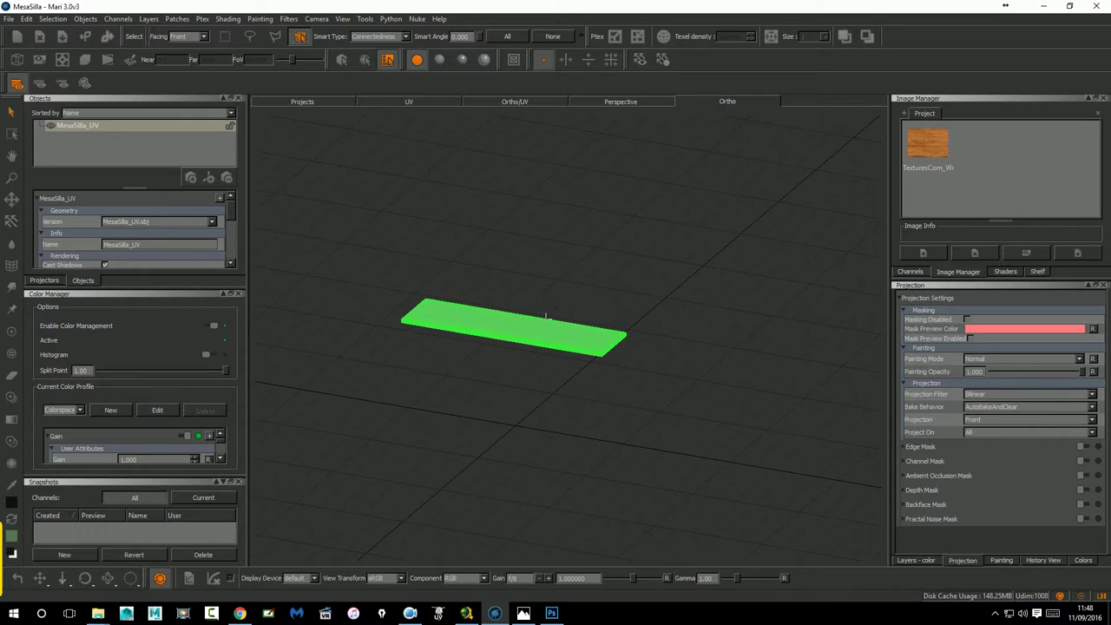
right_click(551, 326)
mouse_move(580, 380)
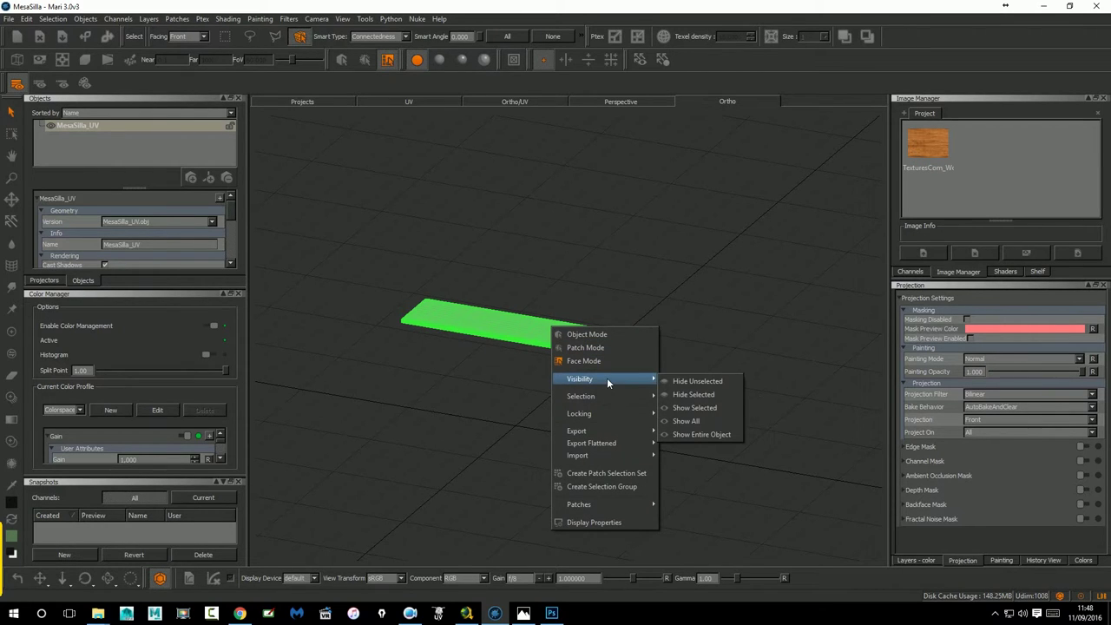
click(685, 381)
mouse_move(607, 325)
mouse_down()
mouse_move(567, 303)
mouse_move(549, 332)
mouse_up()
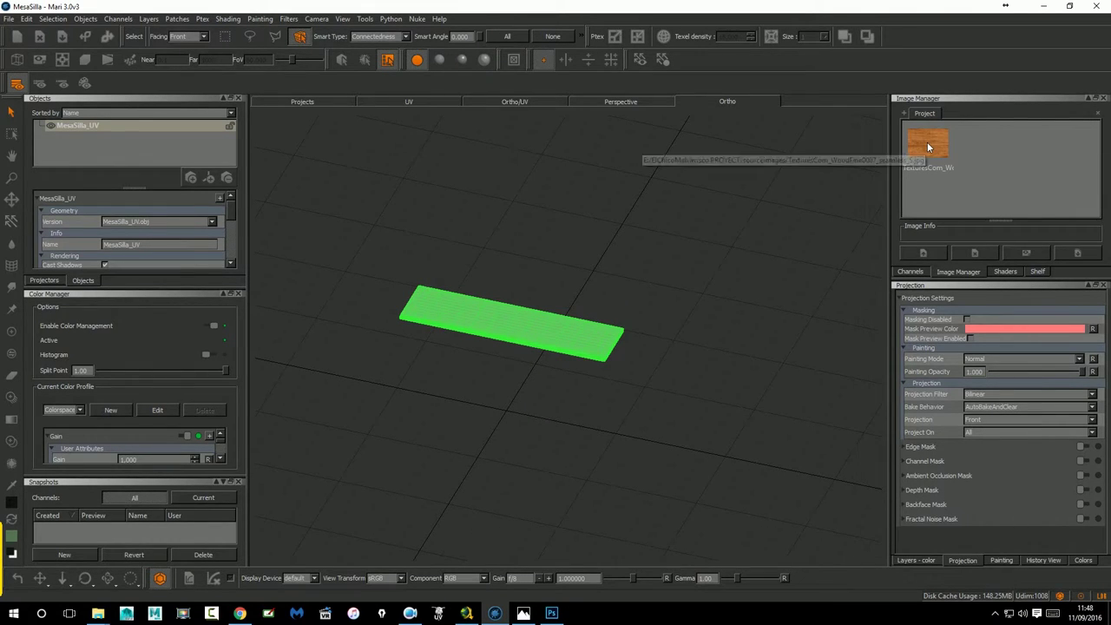
drag(929, 147, 506, 235)
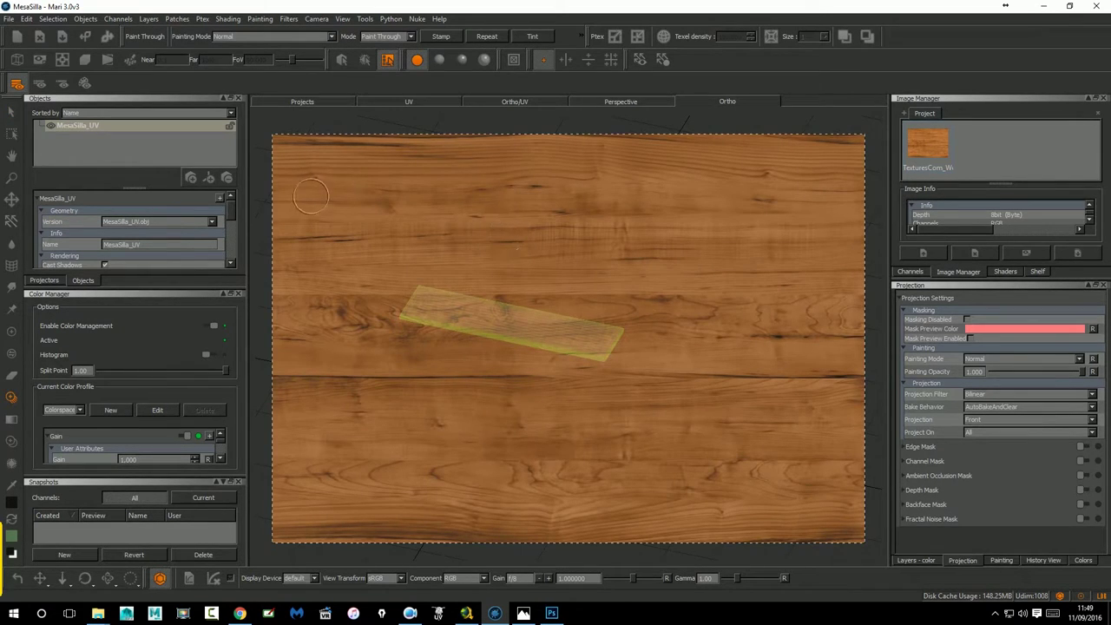
Deselect the tabletop and switch to the Paint Through tool.
click(11, 113)
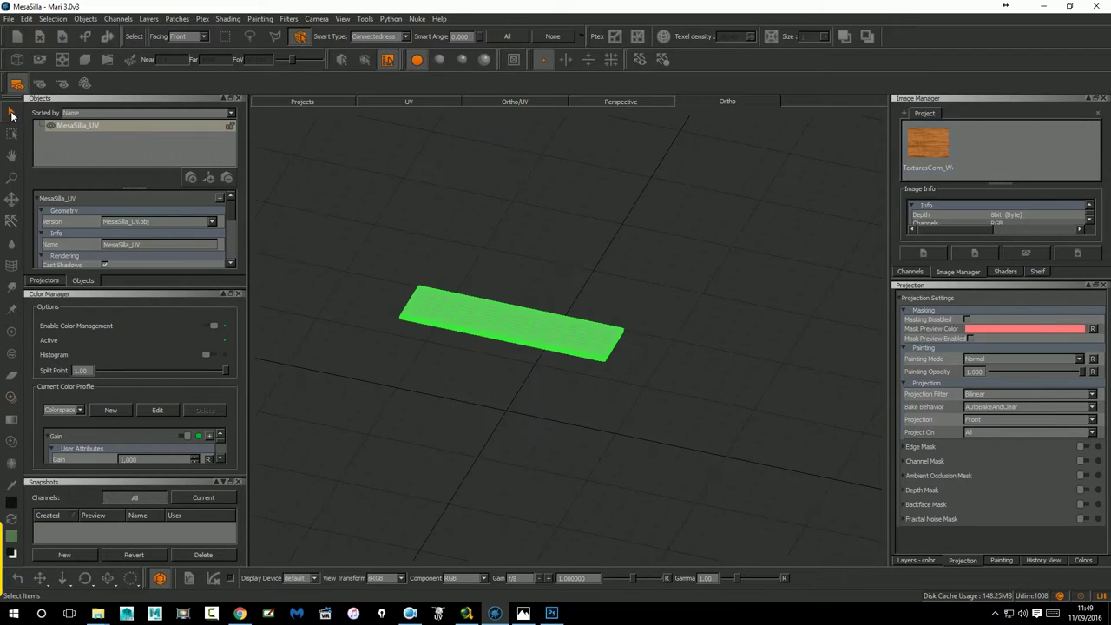
click(460, 230)
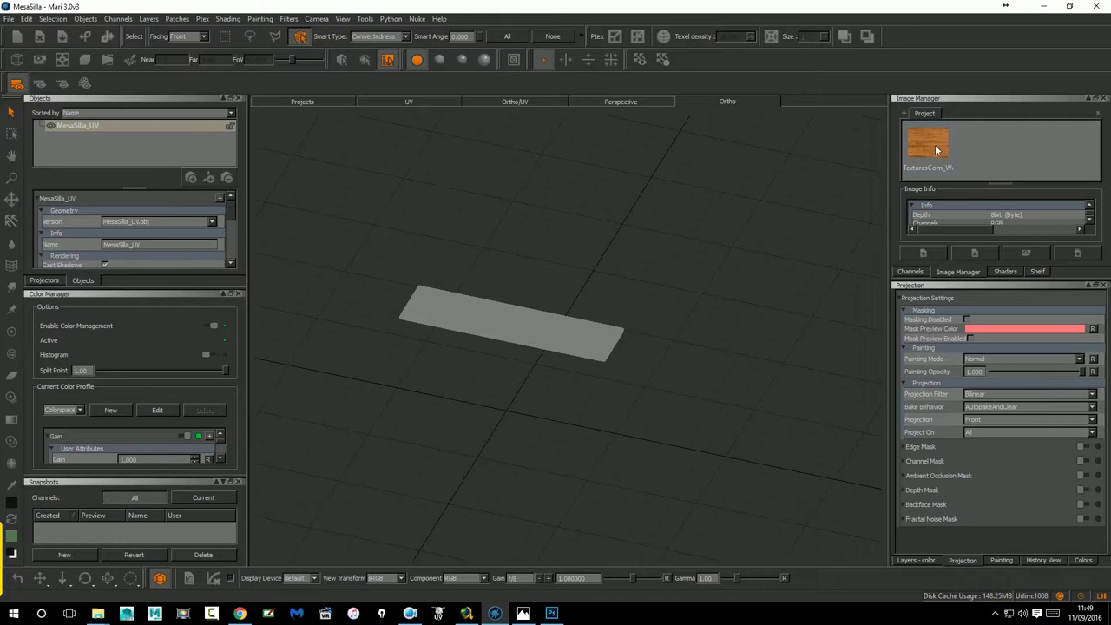
click(11, 400)
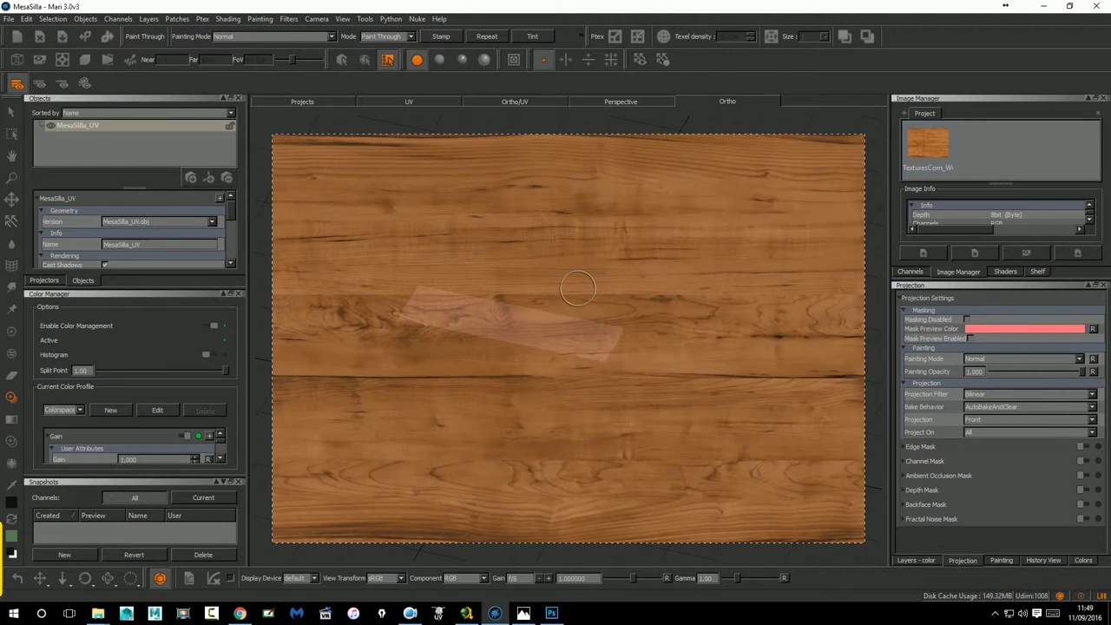
Rotate, reposition and scale the wood overlay over the tabletop, then hide the overlay.
key(BackSpace)
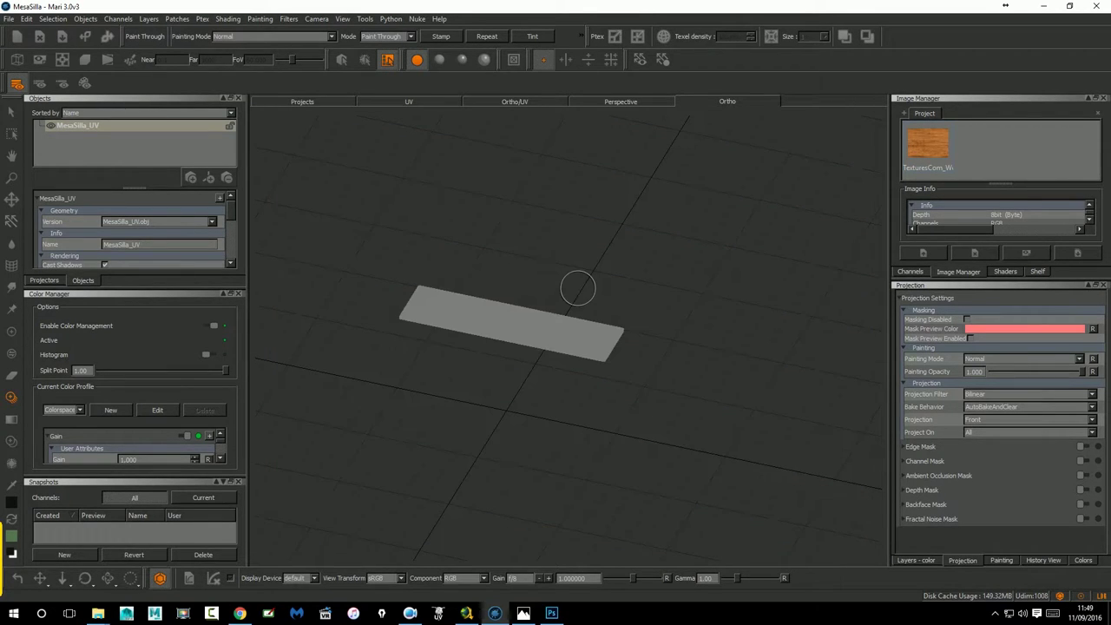
mouse_move(577, 288)
alt+mouse_down()
mouse_move(602, 300)
mouse_move(576, 280)
alt+mouse_up()
mouse_move(575, 281)
alt+right_down()
mouse_move(625, 300)
mouse_move(606, 313)
mouse_move(521, 268)
alt+right_up()
alt+drag(521, 268, 546, 287)
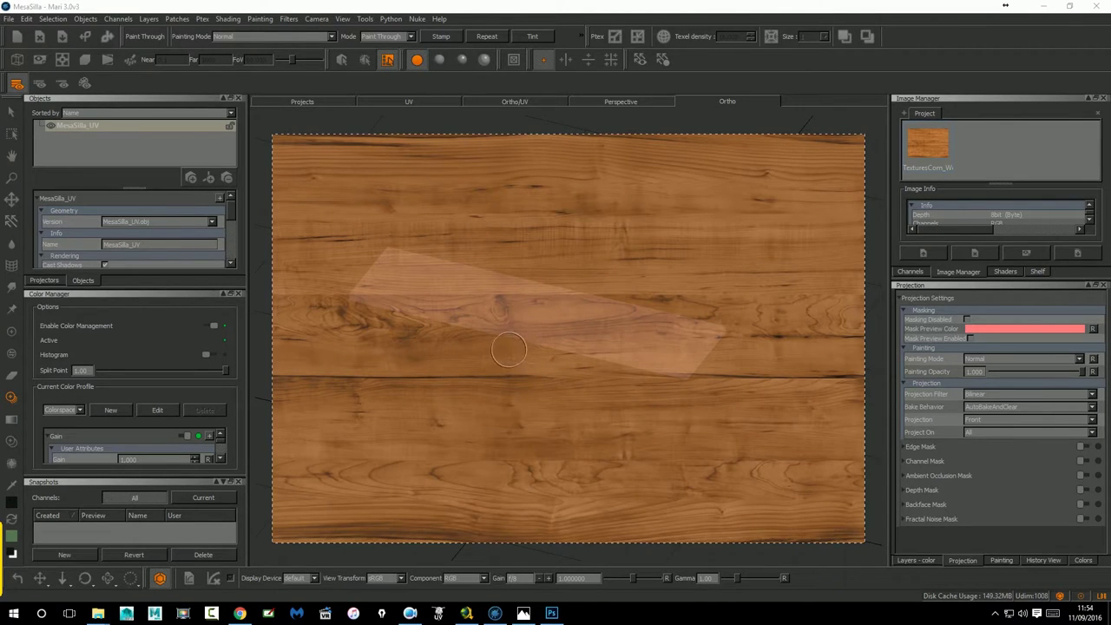
mouse_move(472, 332)
middle_down()
mouse_move(484, 364)
mouse_move(479, 315)
mouse_move(488, 308)
mouse_move(486, 354)
mouse_move(486, 336)
middle_up()
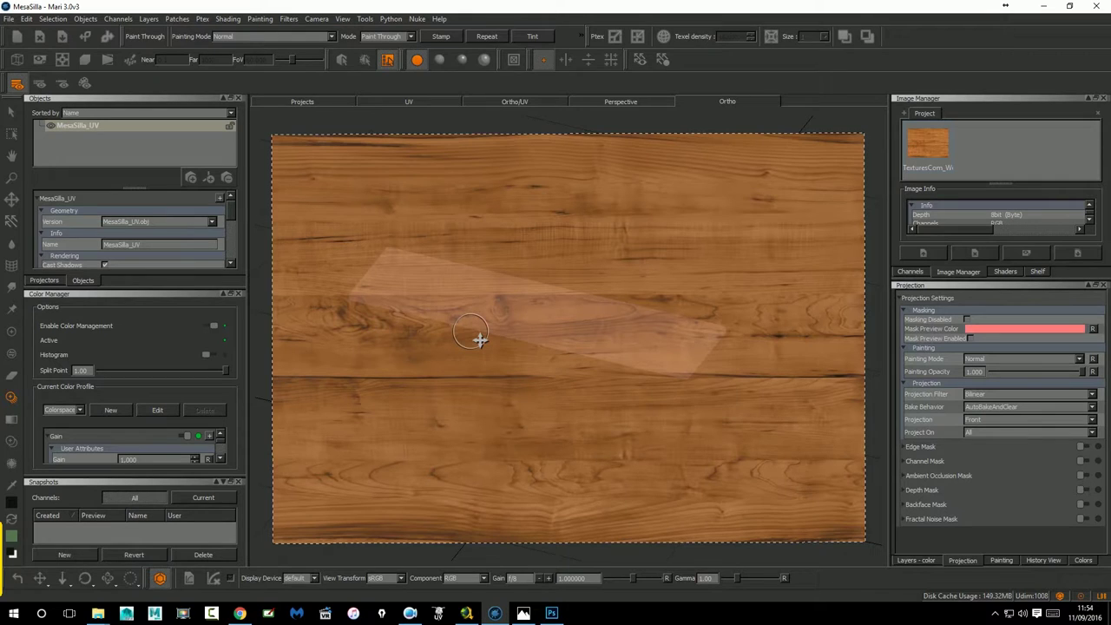
mouse_move(555, 327)
middle_down()
mouse_move(518, 277)
mouse_move(582, 310)
mouse_move(557, 327)
middle_up()
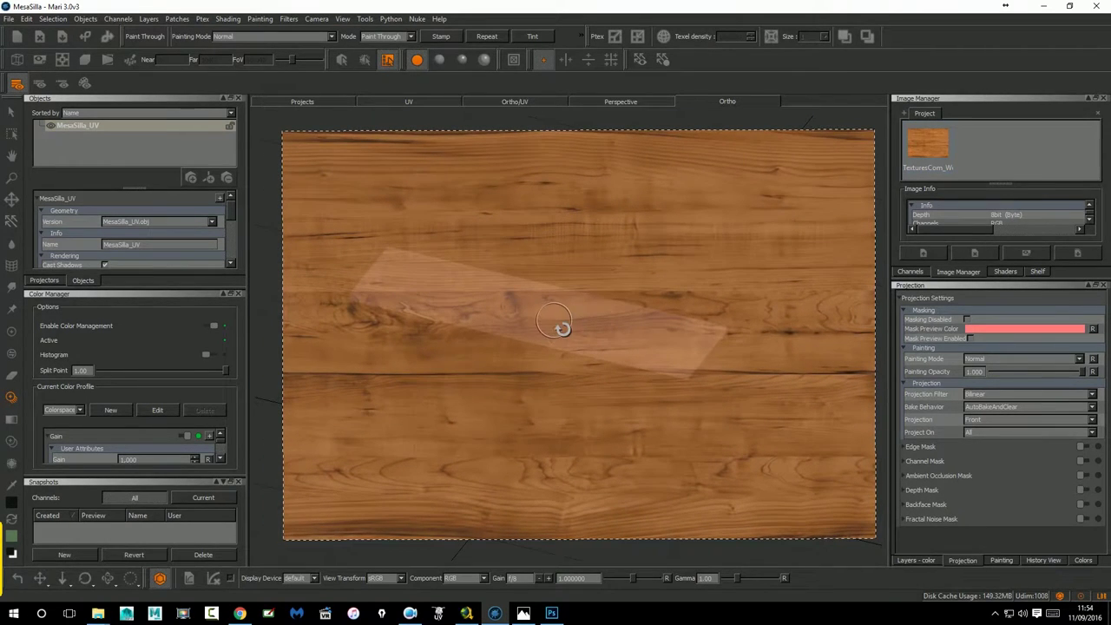
mouse_move(539, 323)
right_down()
mouse_move(410, 333)
mouse_move(539, 324)
right_up()
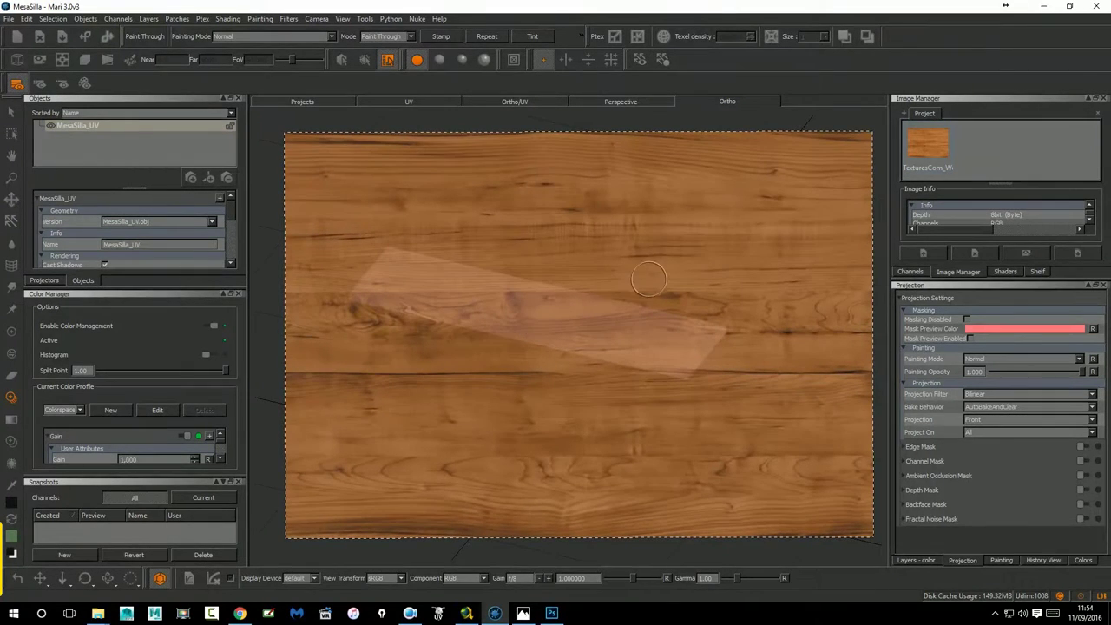
key(BackSpace)
mouse_move(584, 290)
mouse_down()
mouse_move(570, 345)
mouse_move(525, 300)
mouse_move(581, 317)
mouse_move(569, 322)
mouse_move(581, 340)
mouse_up()
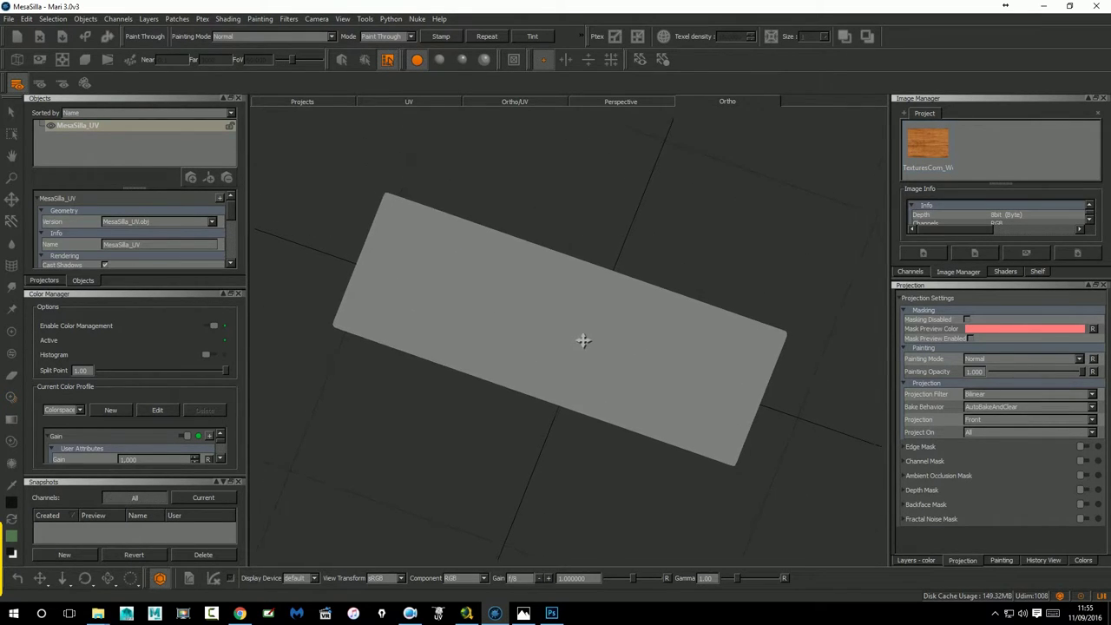
Fit the wood image over the plank and paint its middle and top edge.
key(t)
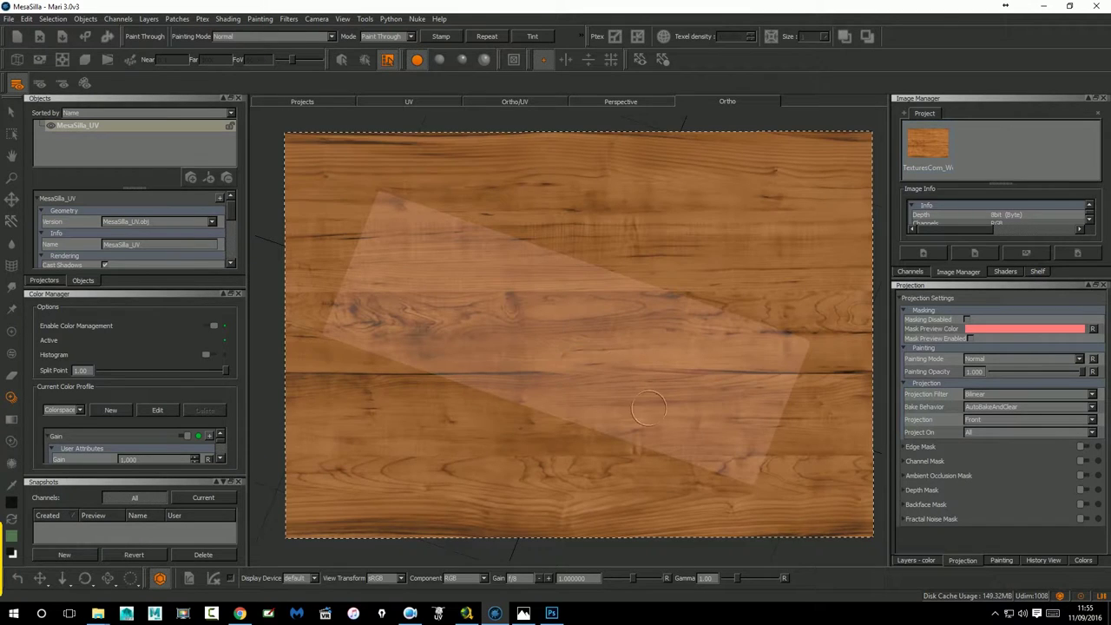
mouse_move(660, 434)
mouse_down()
mouse_move(624, 451)
mouse_move(637, 417)
mouse_move(625, 404)
mouse_up()
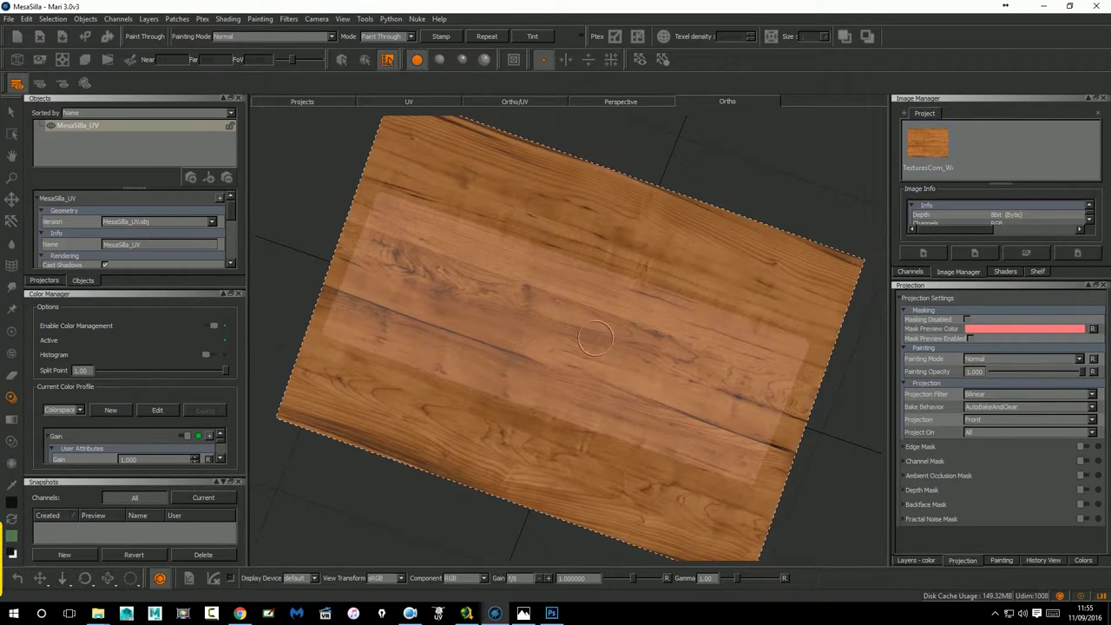
drag(533, 274, 671, 321)
drag(381, 202, 607, 265)
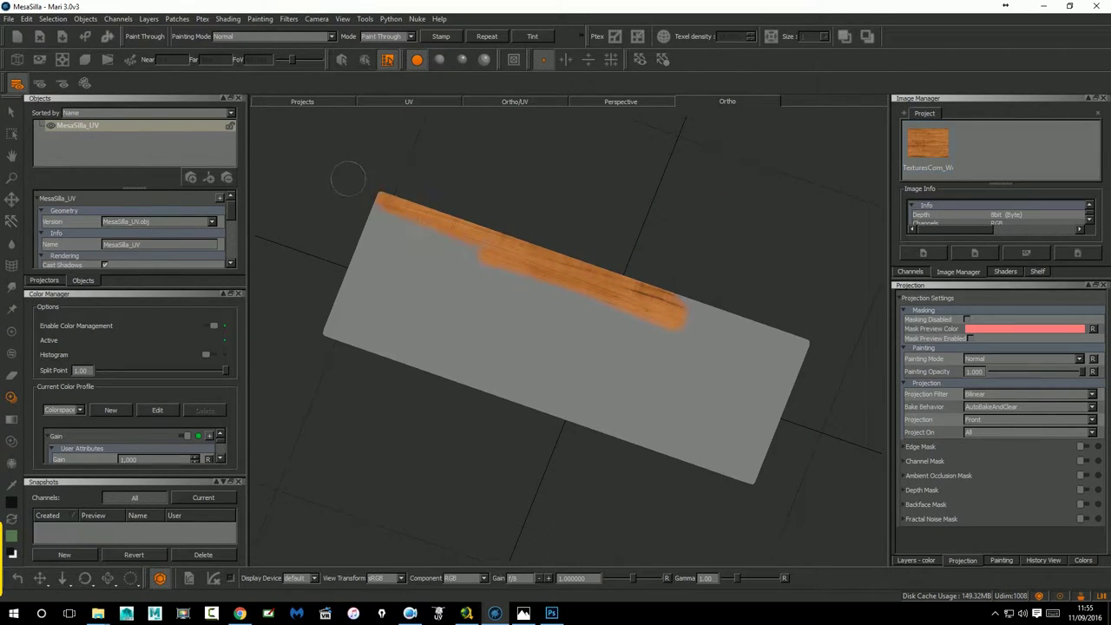
Paint wood over the left, bottom, upper-middle and right-end grey areas until none remains.
drag(351, 222, 761, 477)
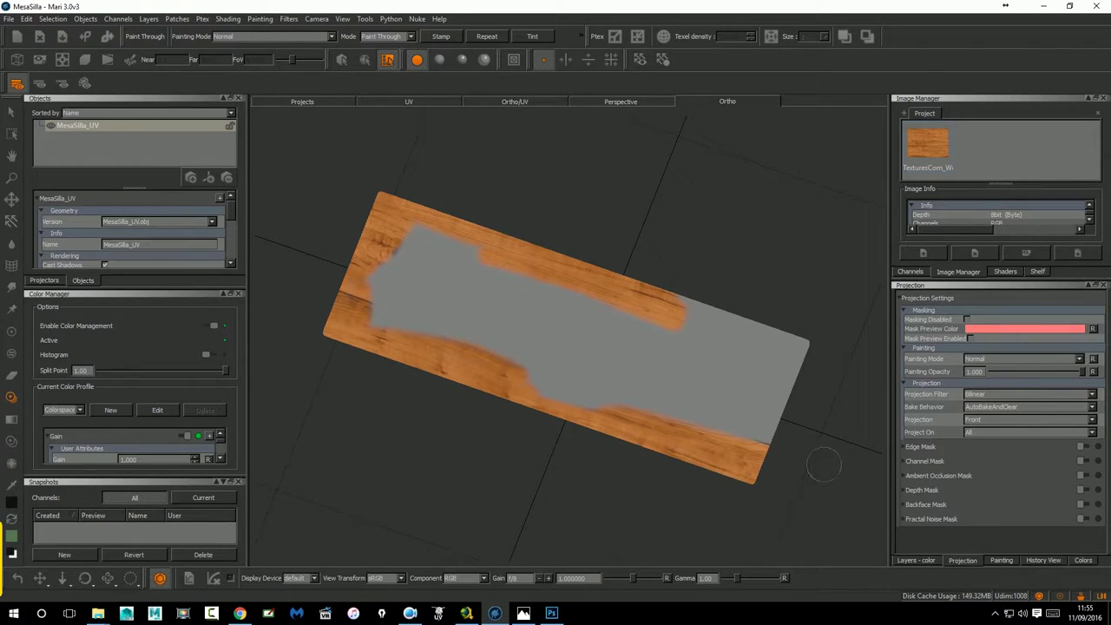
mouse_move(547, 423)
mouse_down()
mouse_move(605, 321)
mouse_move(334, 334)
mouse_move(391, 290)
mouse_up()
drag(412, 227, 523, 270)
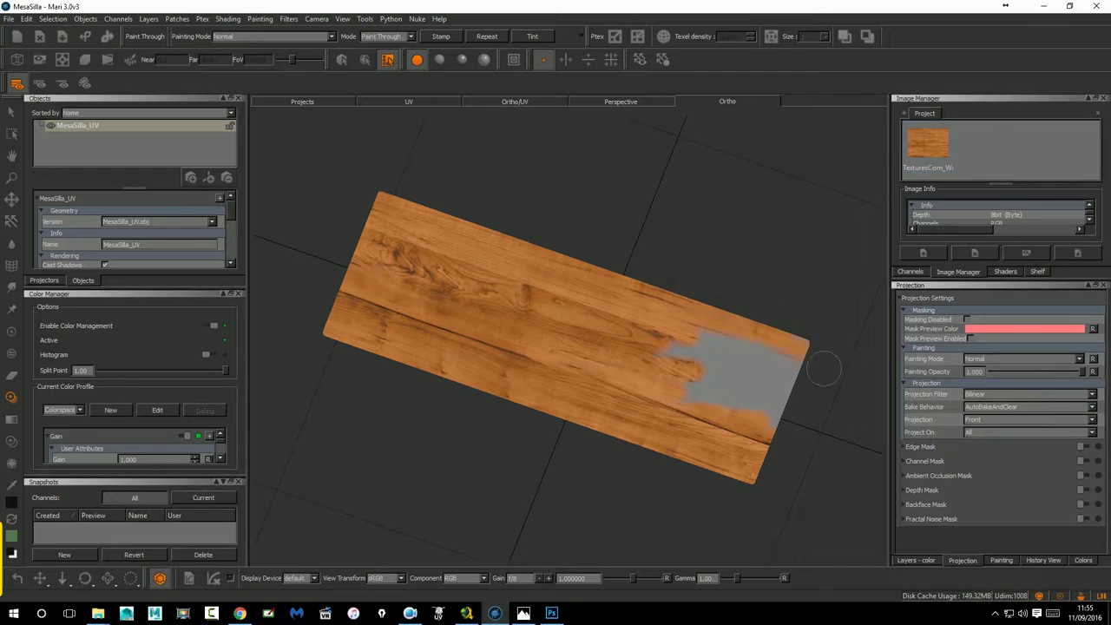
drag(772, 415, 699, 408)
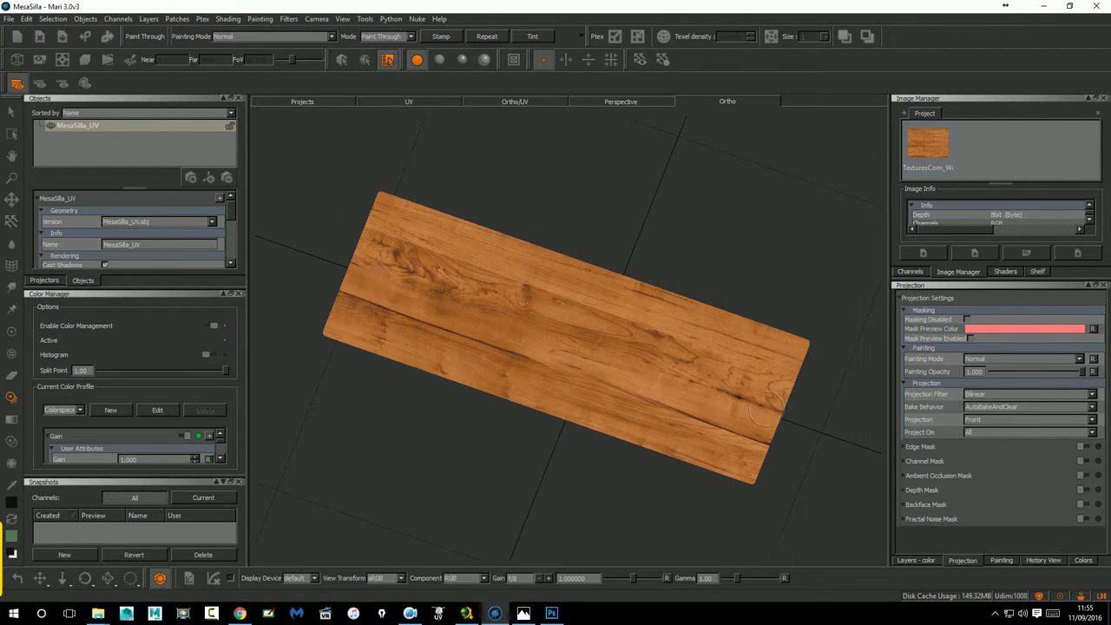
click(768, 398)
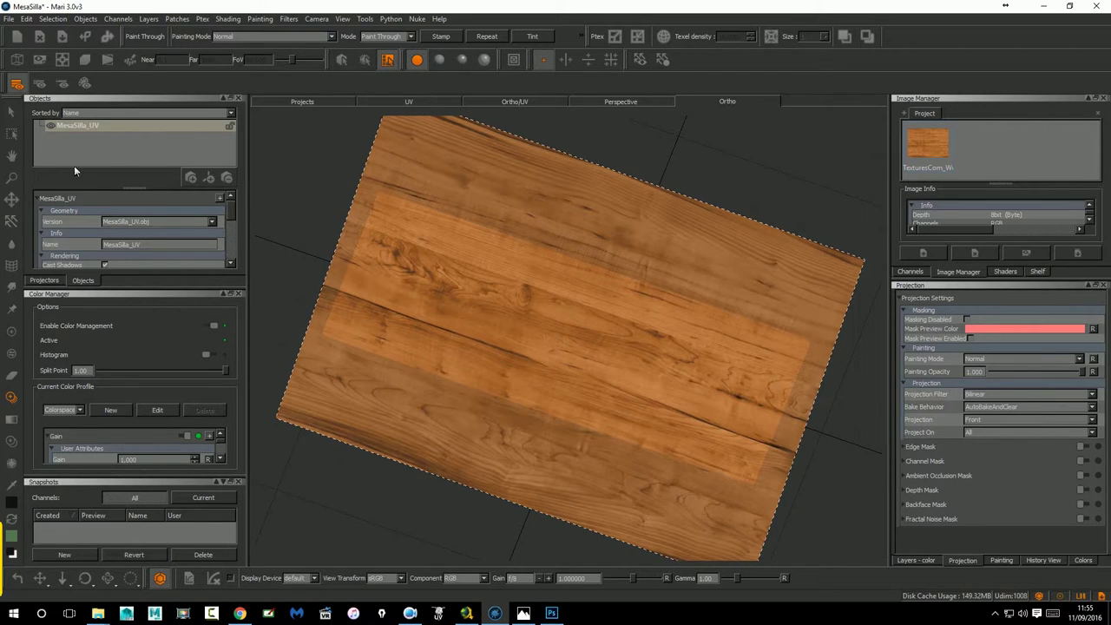
Switch to Select, check the painted plank from the side, then zoom into UV tile 1001.
click(11, 111)
mouse_move(706, 536)
alt+mouse_down()
mouse_move(704, 429)
mouse_move(645, 461)
alt+mouse_up()
mouse_move(761, 405)
alt+mouse_down()
mouse_move(652, 484)
mouse_move(773, 466)
mouse_move(804, 442)
alt+mouse_up()
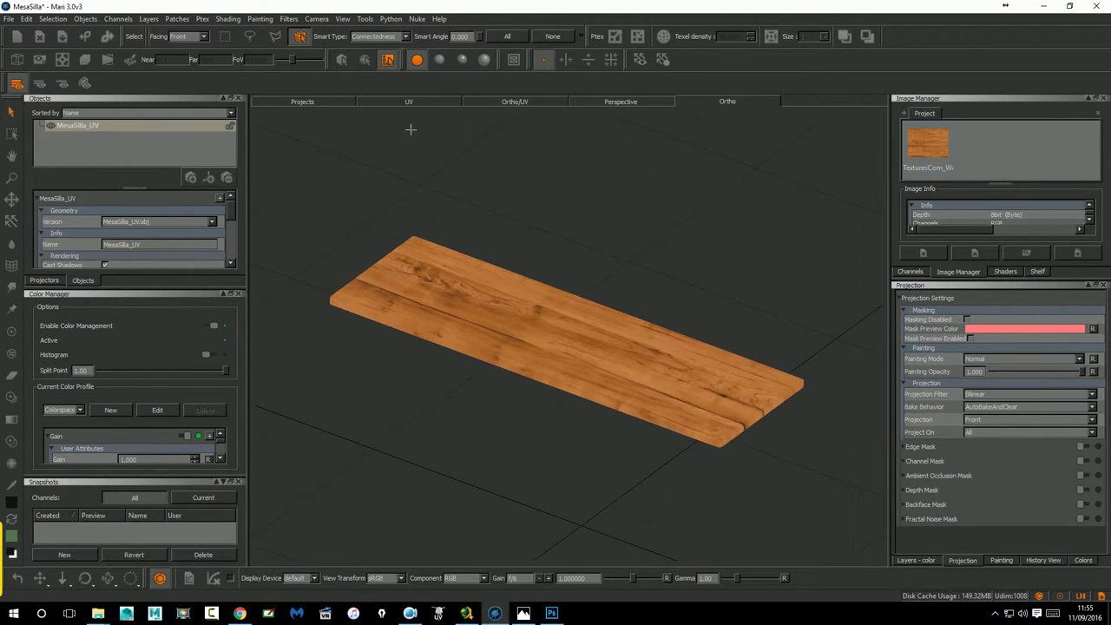
click(426, 103)
alt+right_drag(638, 323, 657, 344)
mouse_move(657, 344)
alt+middle_down()
mouse_move(717, 270)
mouse_move(691, 316)
alt+middle_up()
alt+right_drag(690, 315, 708, 313)
alt+middle_drag(698, 313, 707, 335)
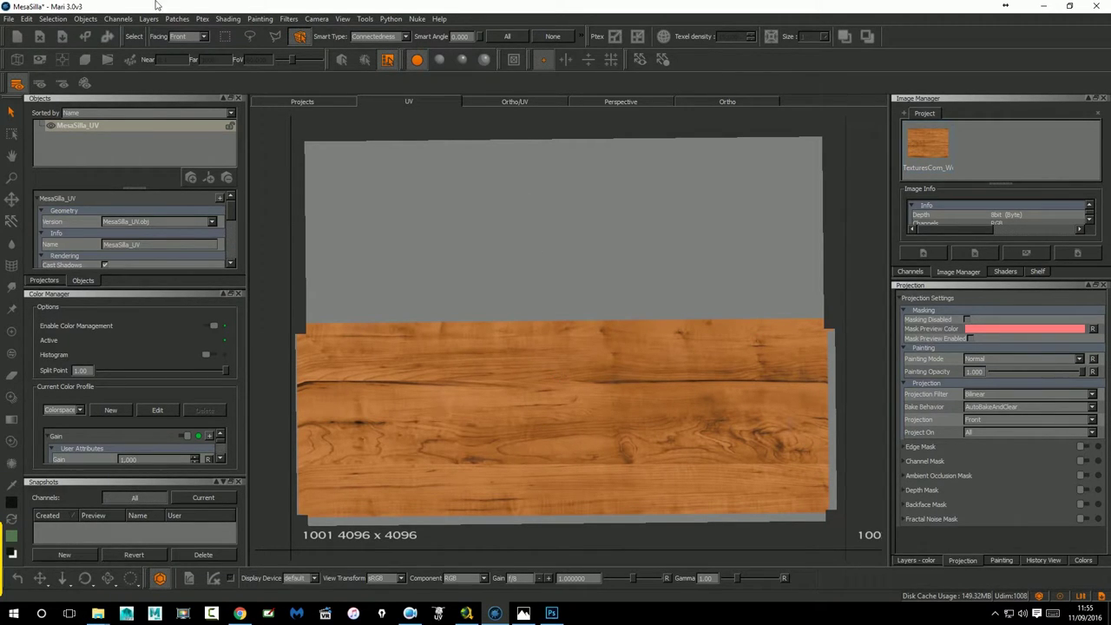
With Paint Through, level the wood image and fill grey gaps along the lower UV shell's edges.
click(11, 396)
mouse_move(550, 417)
mouse_down()
mouse_move(533, 419)
mouse_move(550, 426)
mouse_move(535, 428)
mouse_move(595, 428)
mouse_move(625, 446)
mouse_move(602, 461)
mouse_move(662, 451)
mouse_move(650, 446)
mouse_move(704, 471)
mouse_move(706, 456)
mouse_move(564, 469)
mouse_up()
drag(612, 530, 287, 518)
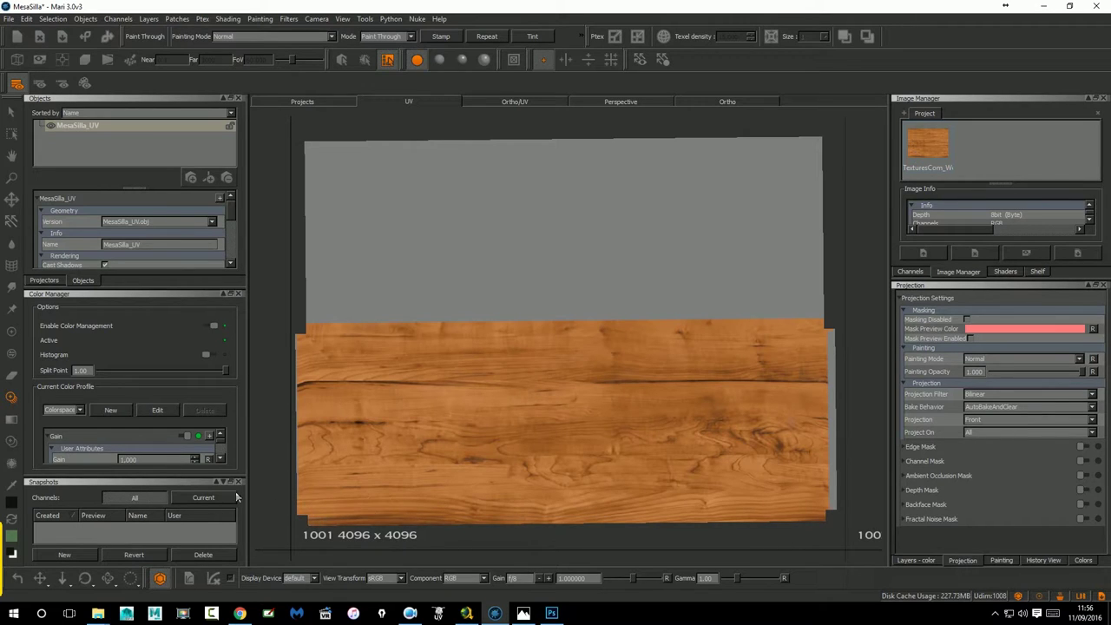
drag(282, 332, 817, 401)
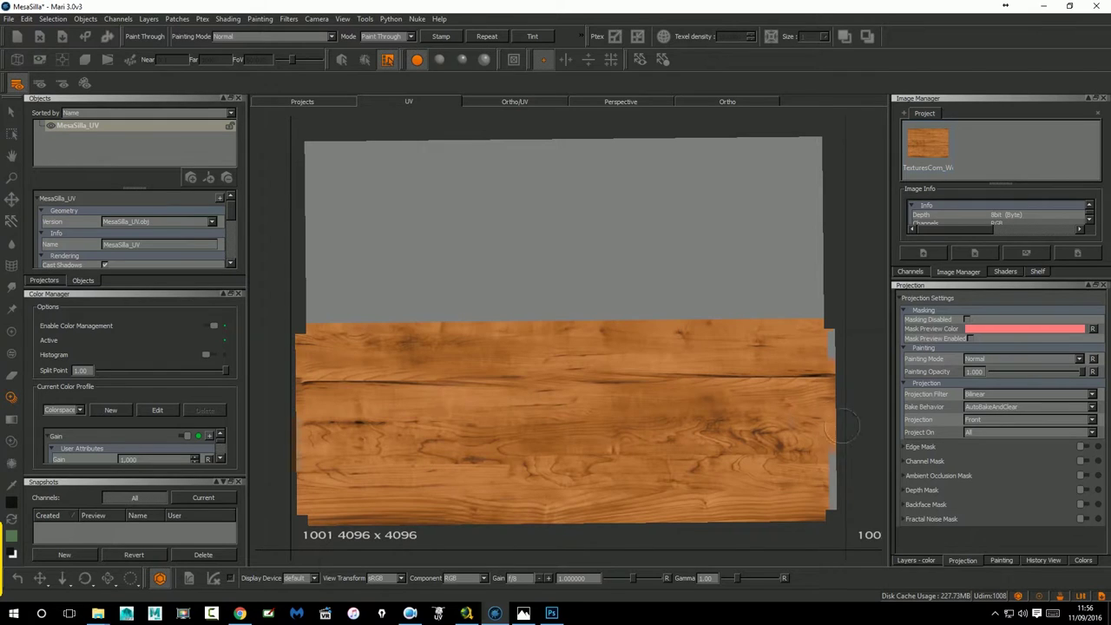
drag(836, 488, 547, 467)
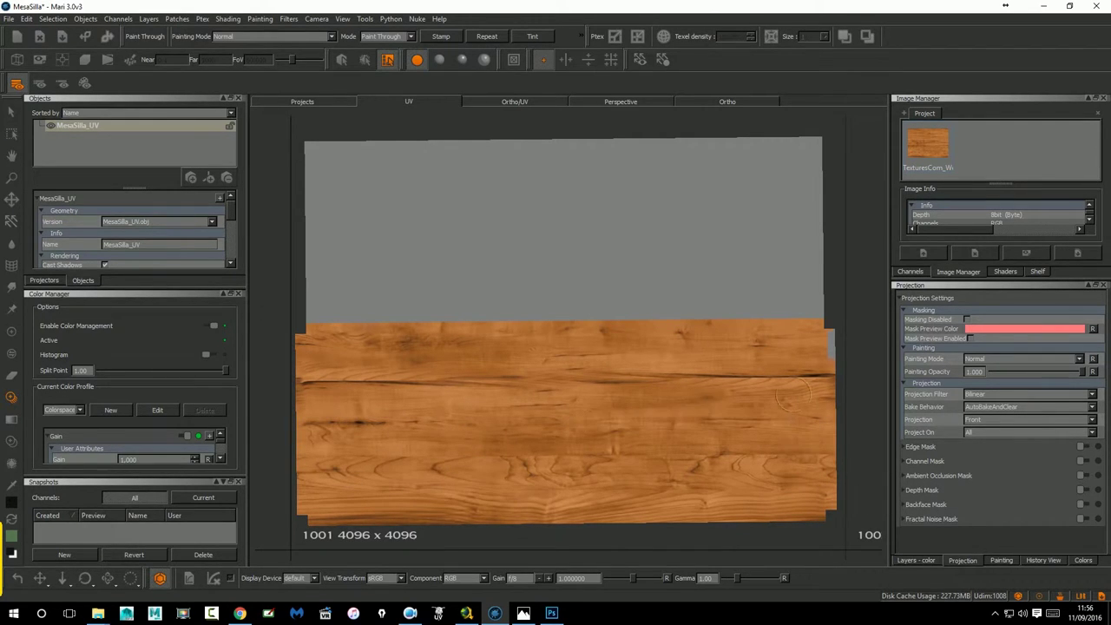
mouse_move(872, 364)
mouse_down()
mouse_move(727, 336)
mouse_move(259, 337)
mouse_up()
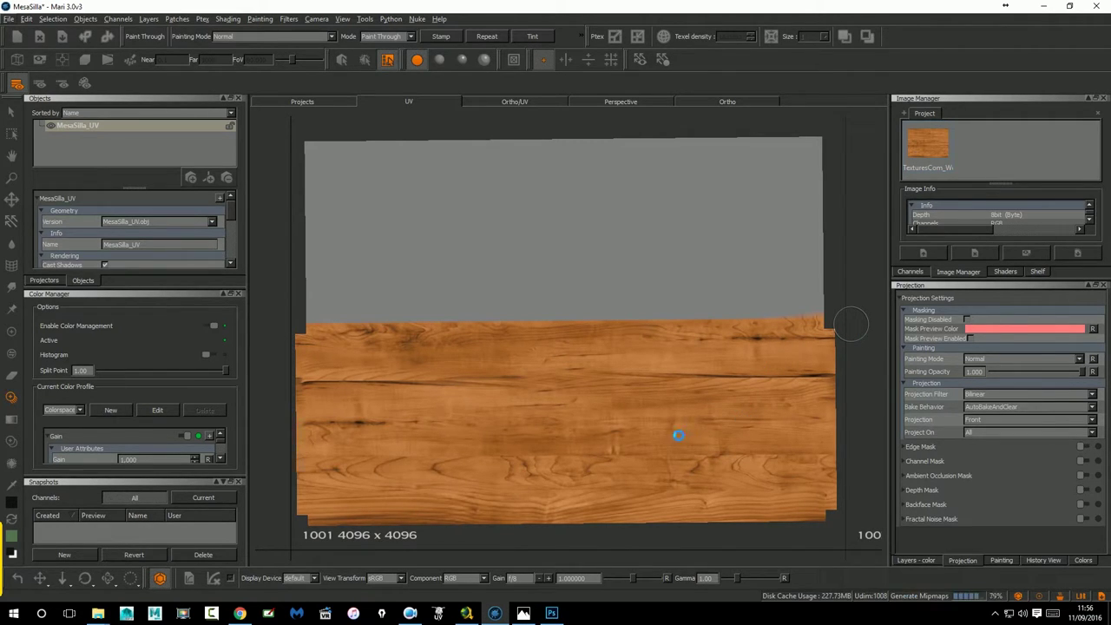
mouse_move(665, 454)
mouse_down()
mouse_move(657, 363)
mouse_move(668, 456)
mouse_up()
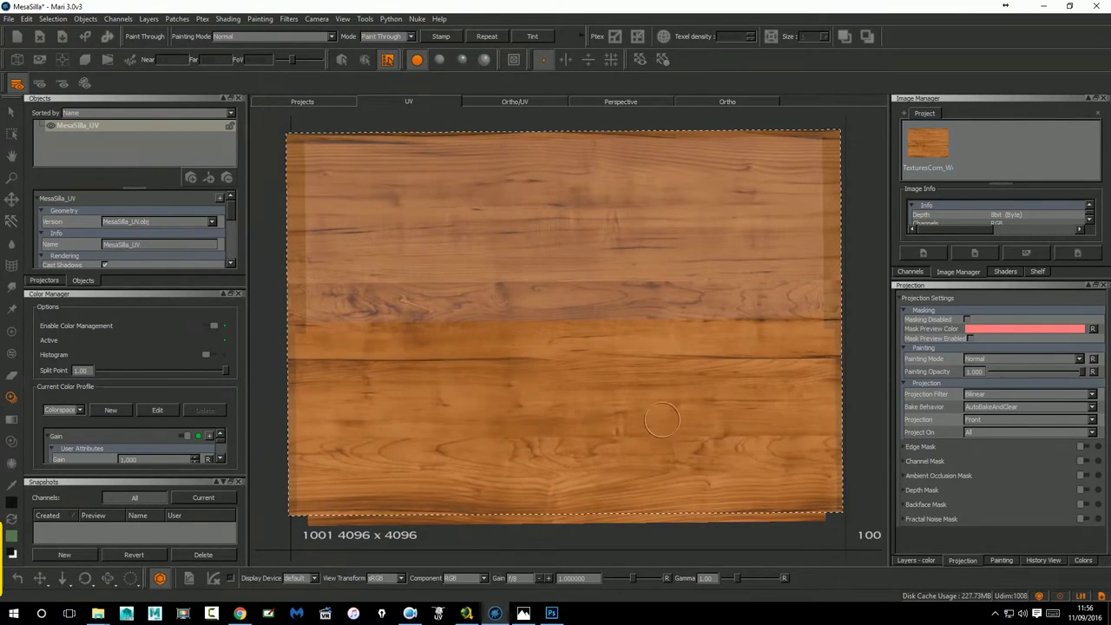
Brush wood grain across the entire upper UV shell in tile 1001 until no grey remains.
drag(305, 145, 436, 194)
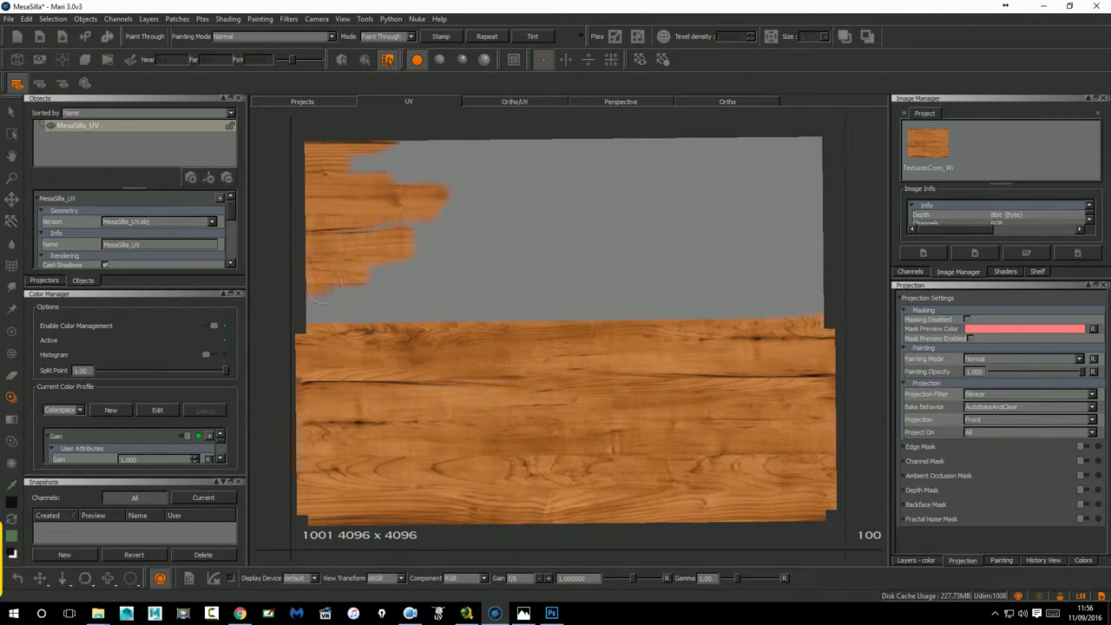
drag(323, 285, 694, 304)
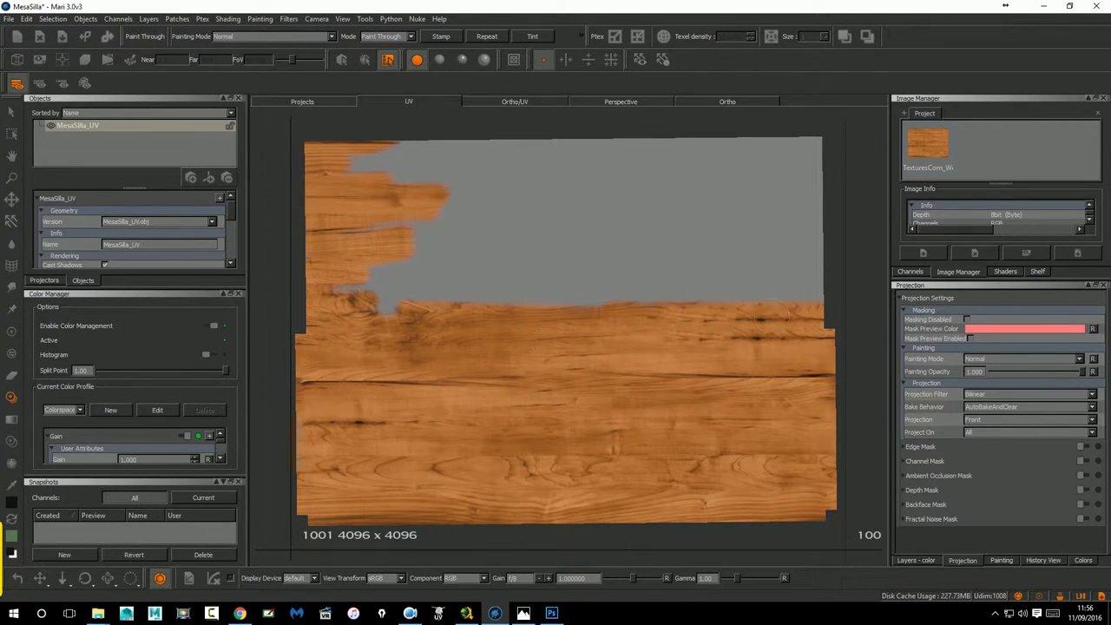
mouse_move(655, 320)
mouse_down()
mouse_move(549, 300)
mouse_move(323, 162)
mouse_move(420, 138)
mouse_move(791, 212)
mouse_up()
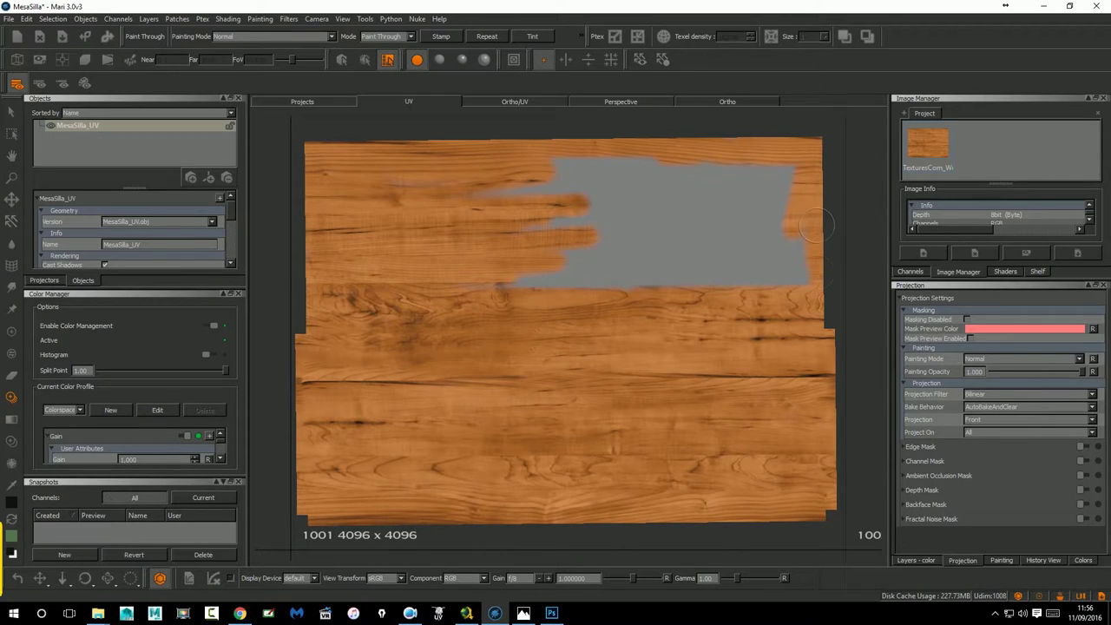
mouse_move(649, 275)
mouse_down()
mouse_move(599, 282)
mouse_move(619, 298)
mouse_up()
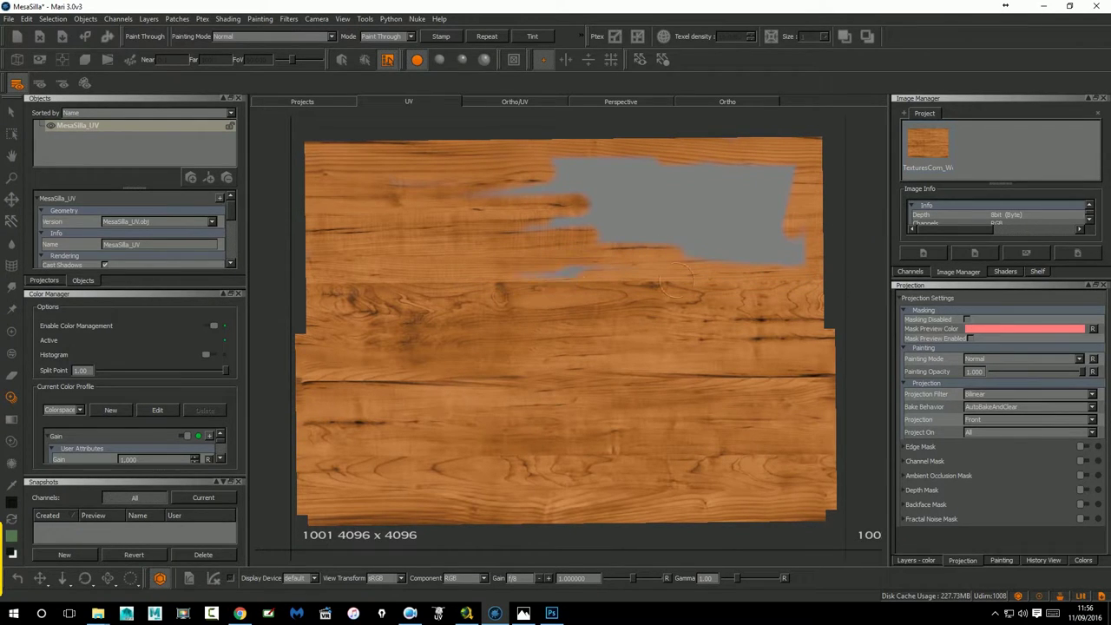
drag(560, 252, 585, 184)
mouse_move(336, 189)
mouse_down()
mouse_move(746, 169)
mouse_move(564, 164)
mouse_up()
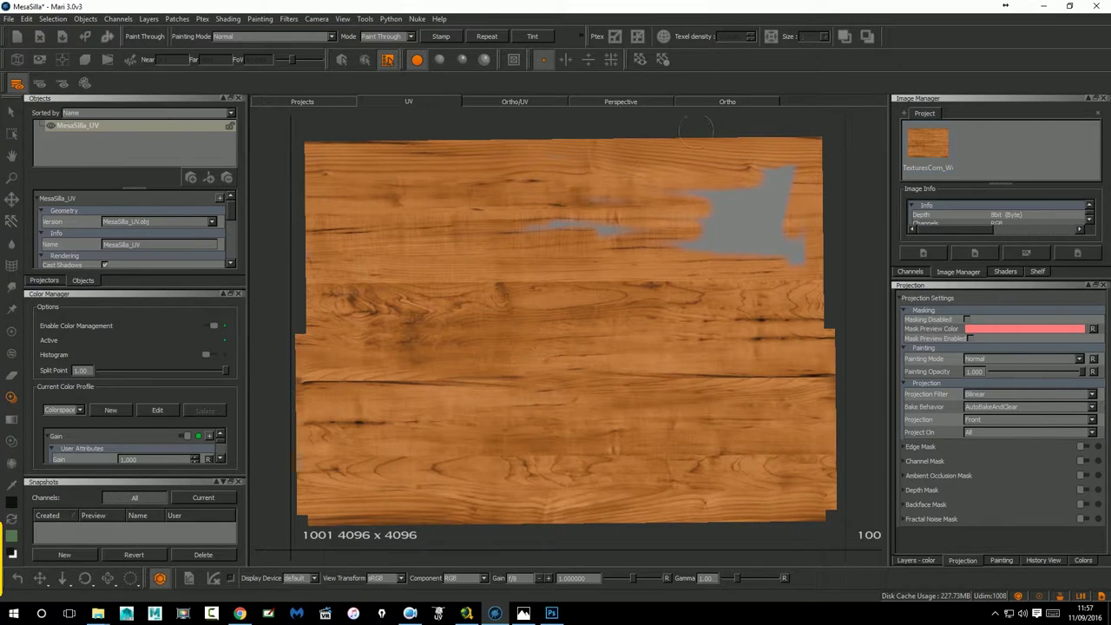
mouse_move(677, 239)
mouse_down()
mouse_move(876, 248)
mouse_move(700, 206)
mouse_up()
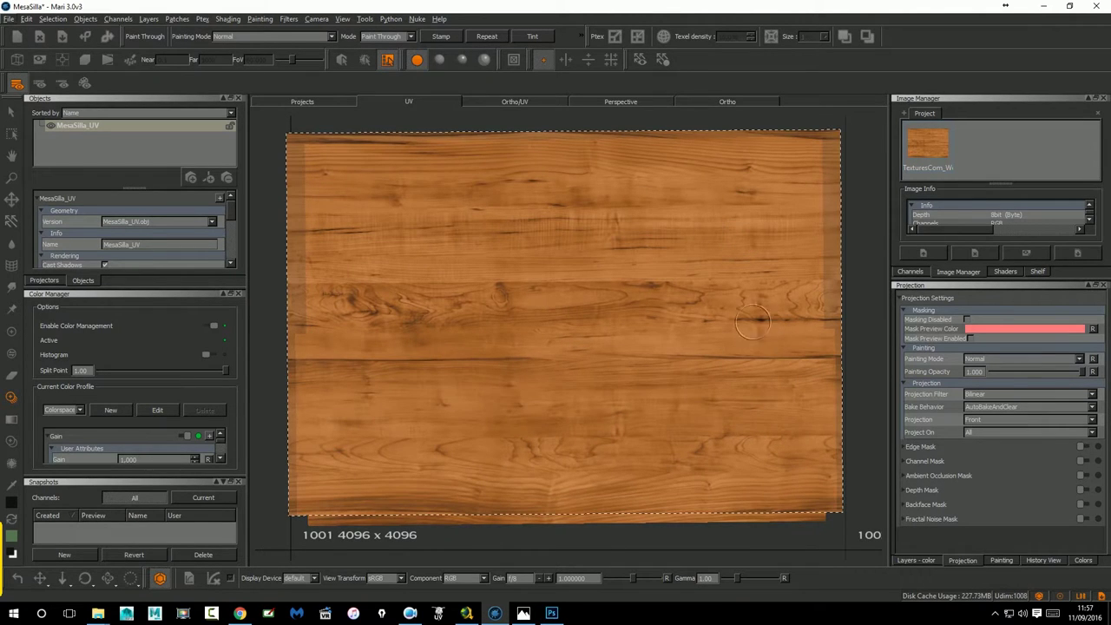
Rotate the wood image about 25° clockwise, fit it over the upper tabletop patch, and bake it.
mouse_move(761, 298)
ctrl+mouse_down()
mouse_move(745, 347)
mouse_move(776, 489)
mouse_move(771, 436)
ctrl+mouse_up()
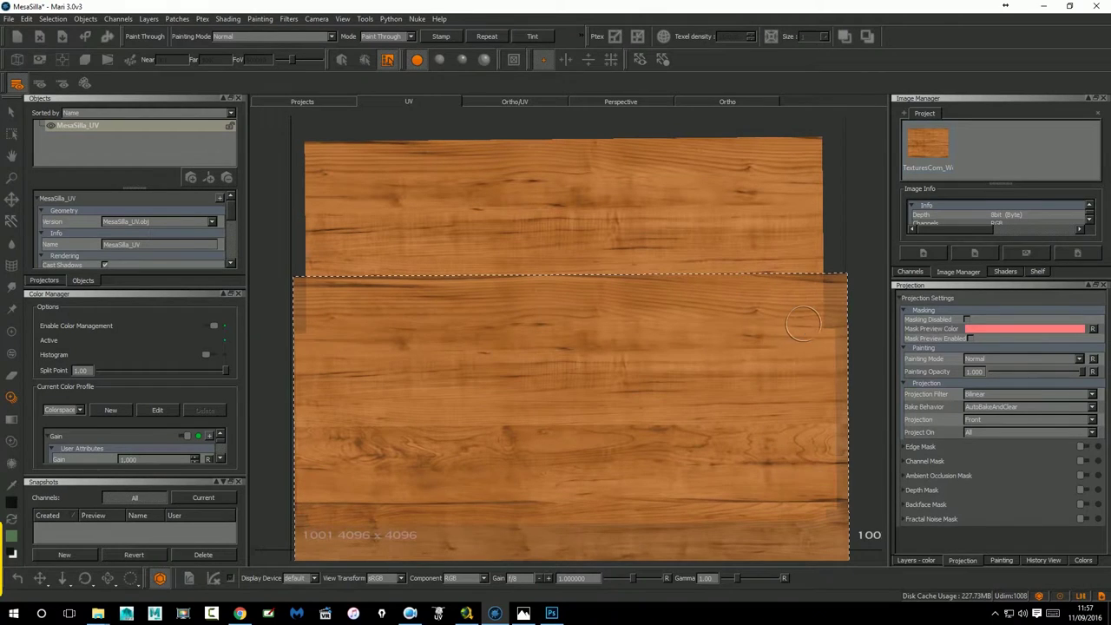
mouse_move(804, 324)
ctrl+mouse_down()
mouse_move(425, 307)
mouse_move(346, 504)
mouse_move(408, 561)
ctrl+mouse_up()
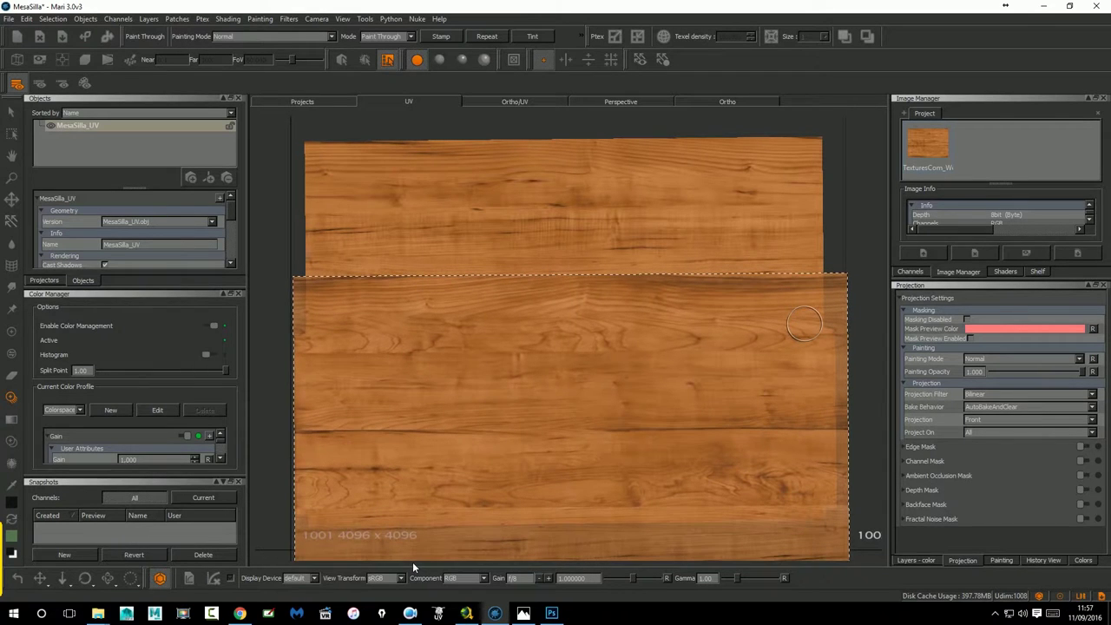
ctrl+middle_drag(483, 521, 486, 369)
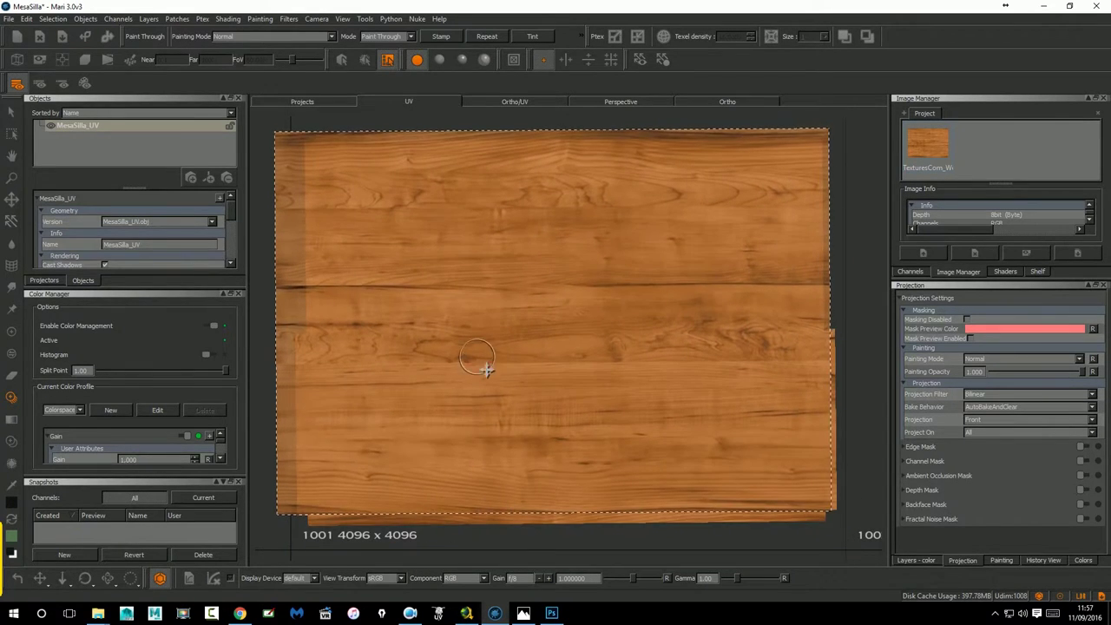
ctrl+middle_drag(588, 466, 609, 292)
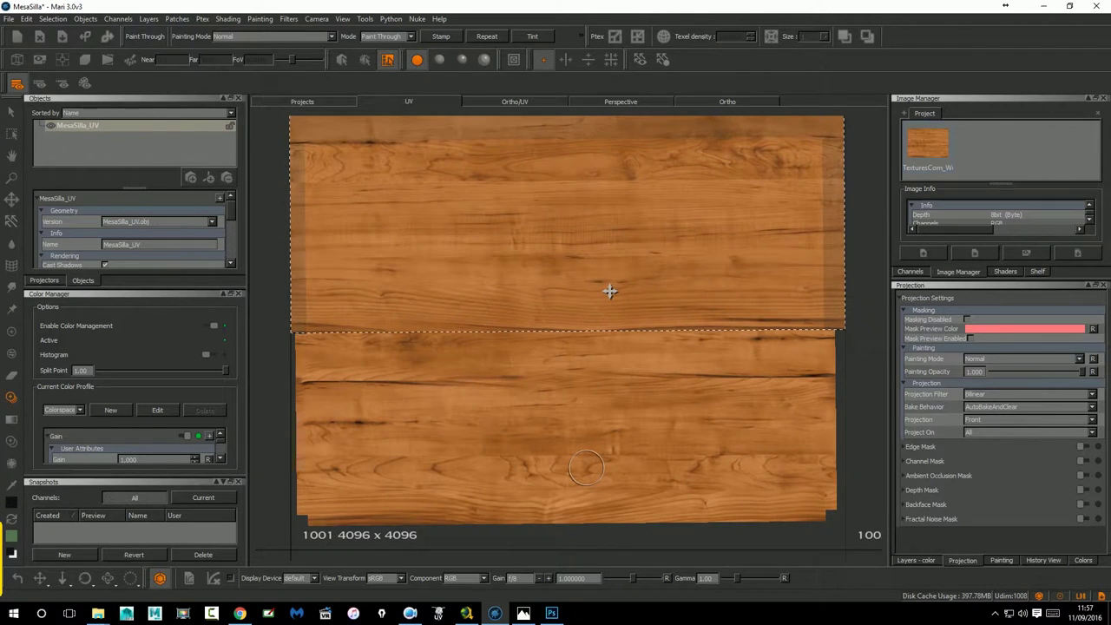
ctrl+middle_drag(708, 291, 708, 296)
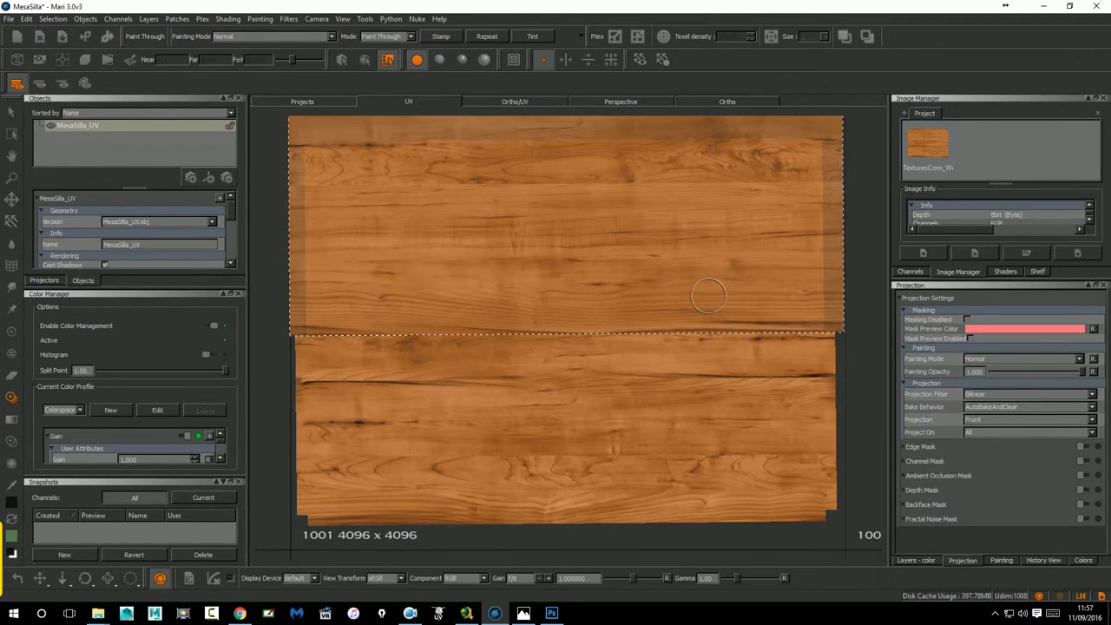
key(b)
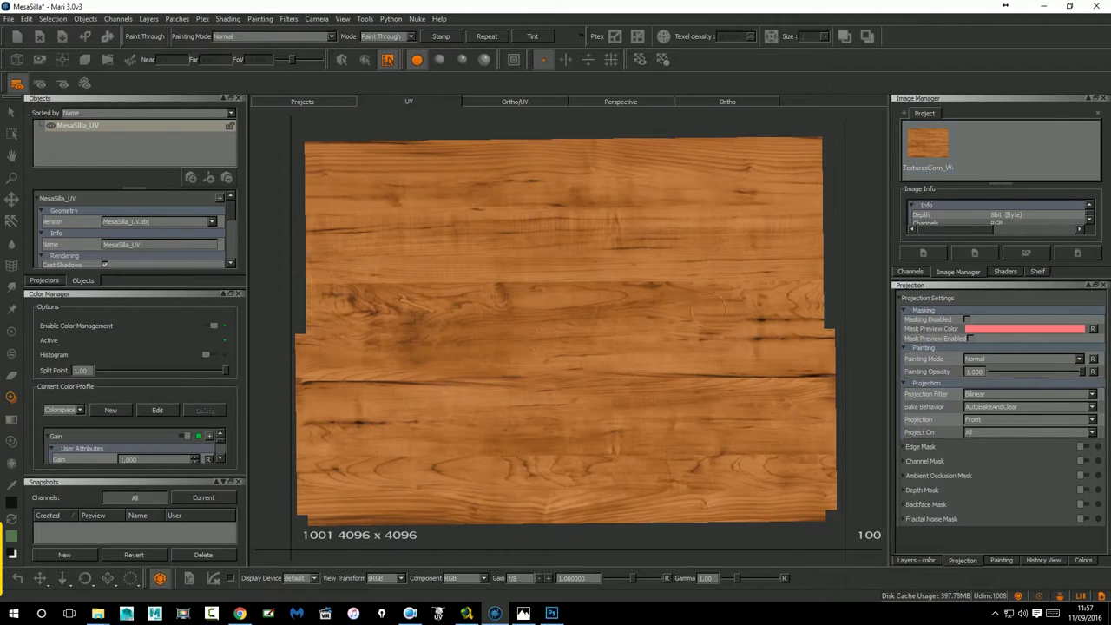
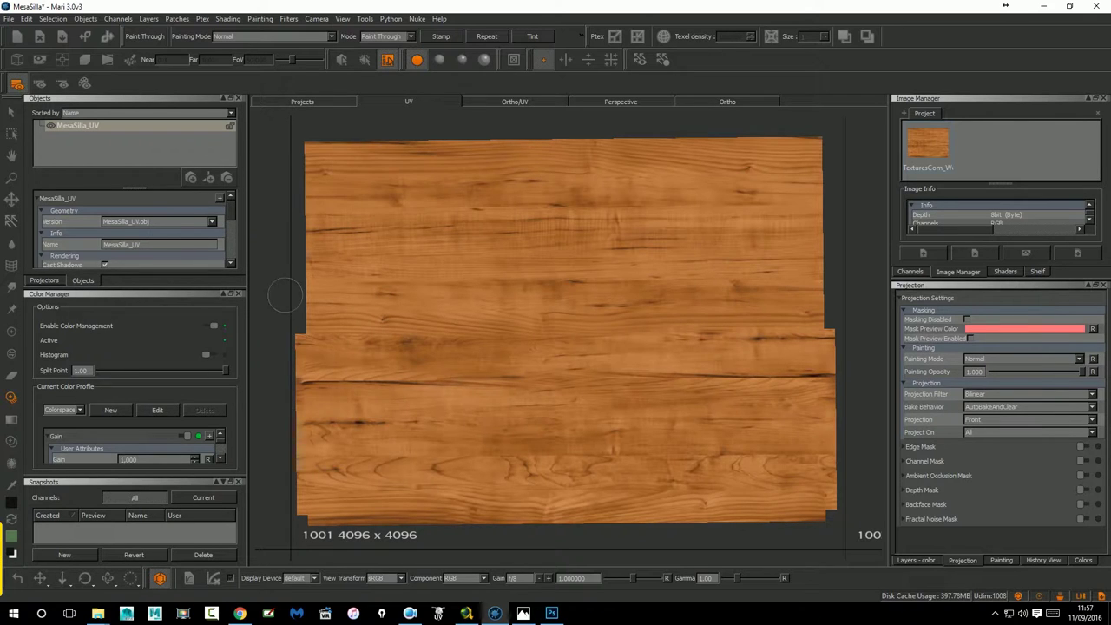
Bake the wood image onto tile 1001 and turn the plank in 3D to inspect it edge-on.
click(306, 239)
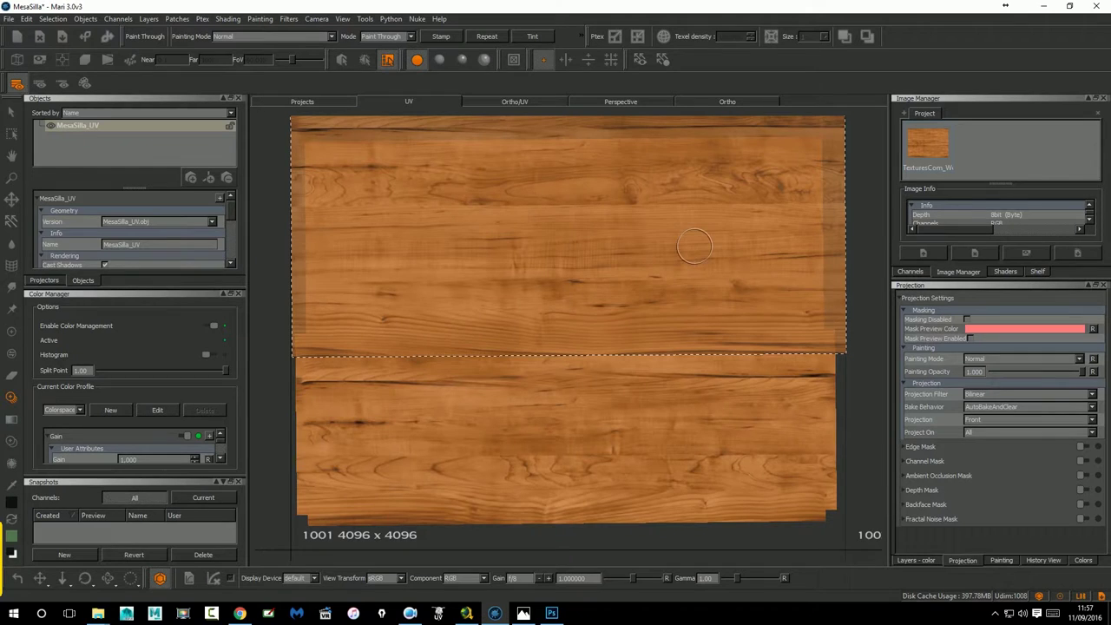
click(709, 102)
click(12, 199)
mouse_move(676, 453)
mouse_down()
mouse_move(627, 427)
mouse_move(558, 457)
mouse_move(483, 446)
mouse_move(477, 399)
mouse_move(489, 446)
mouse_move(642, 439)
mouse_move(639, 428)
mouse_move(515, 451)
mouse_move(506, 475)
mouse_move(503, 464)
mouse_up()
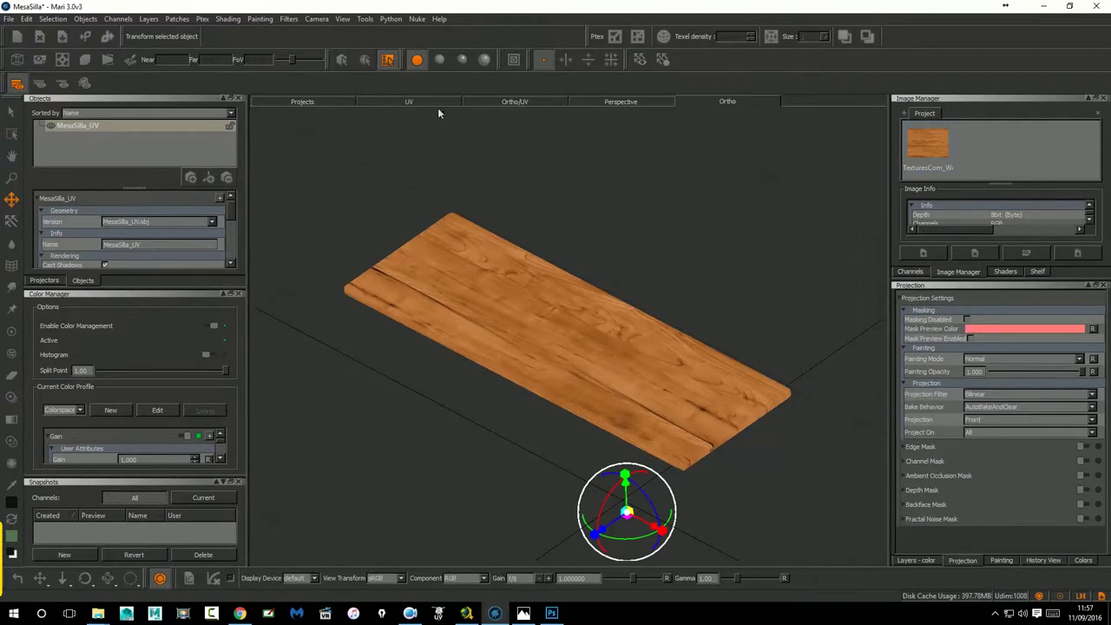
Back in the UV layout, zoom out so tiles 1002 and 1003 come into view.
click(409, 102)
scroll(762, 345, down, 3)
scroll(742, 337, down, 1)
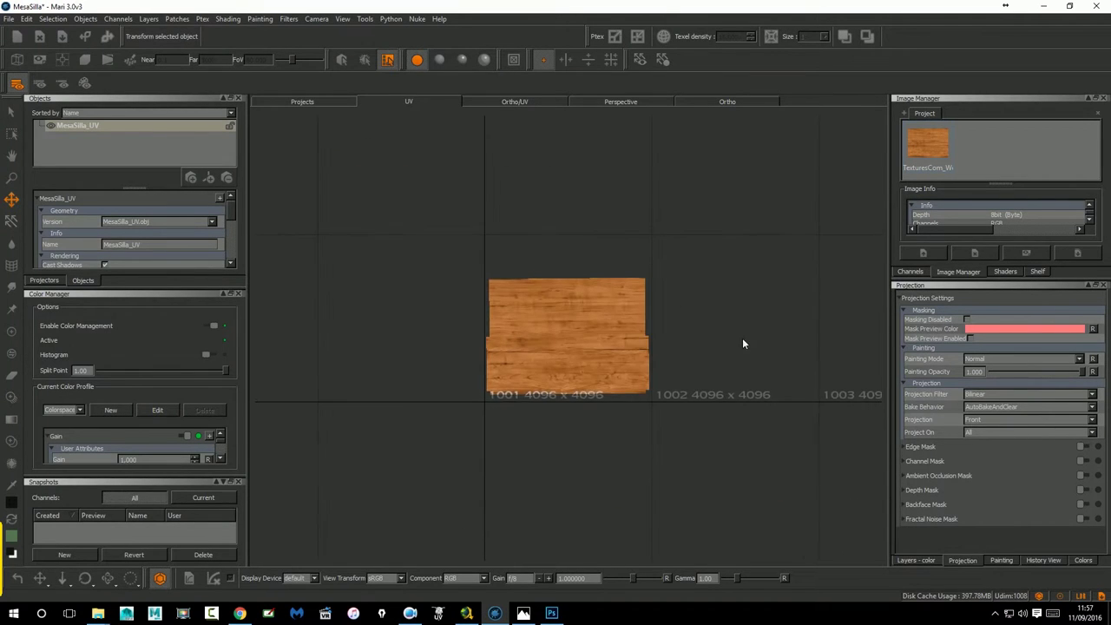
middle_drag(742, 337, 638, 338)
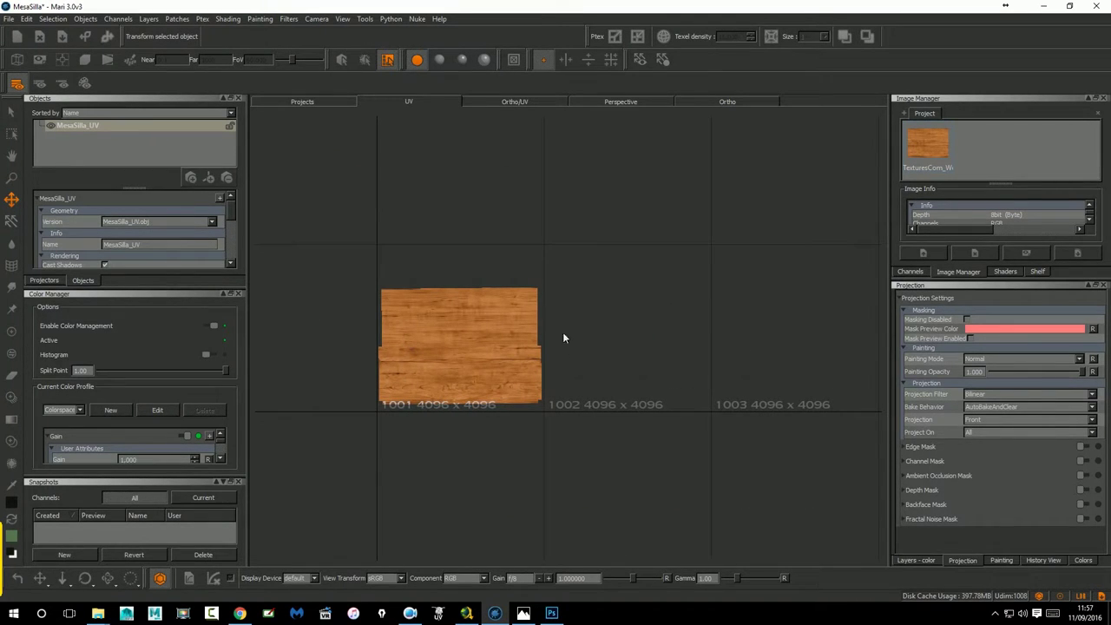
Show all hidden UV patches via Visibility > Show All and look over tiles 1004 to 1006.
right_click(495, 285)
mouse_move(546, 334)
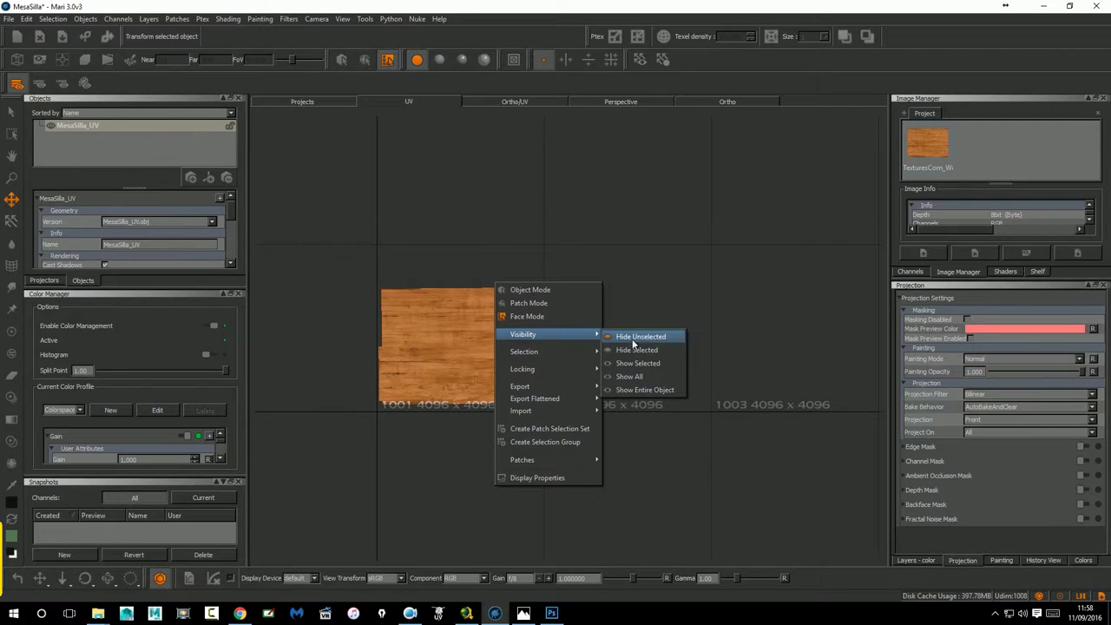
click(627, 377)
middle_drag(572, 379, 473, 408)
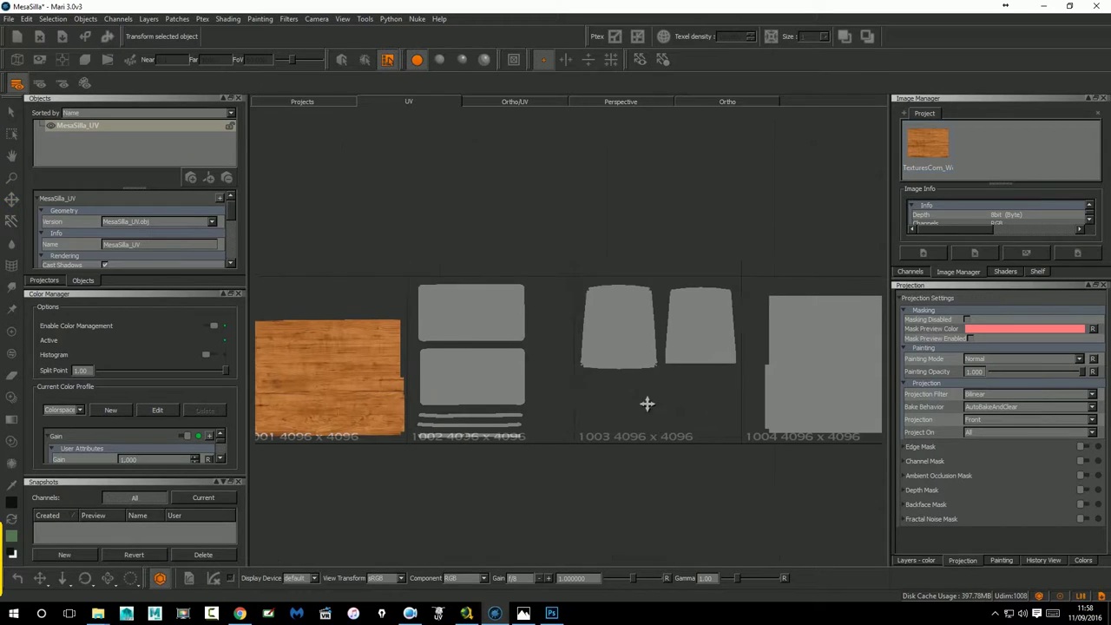
middle_drag(648, 402, 451, 403)
middle_drag(785, 403, 692, 403)
Zoom in on tiles 1001 to 1003 centred on tile 1002, ready for Paint Through.
middle_drag(452, 395, 810, 393)
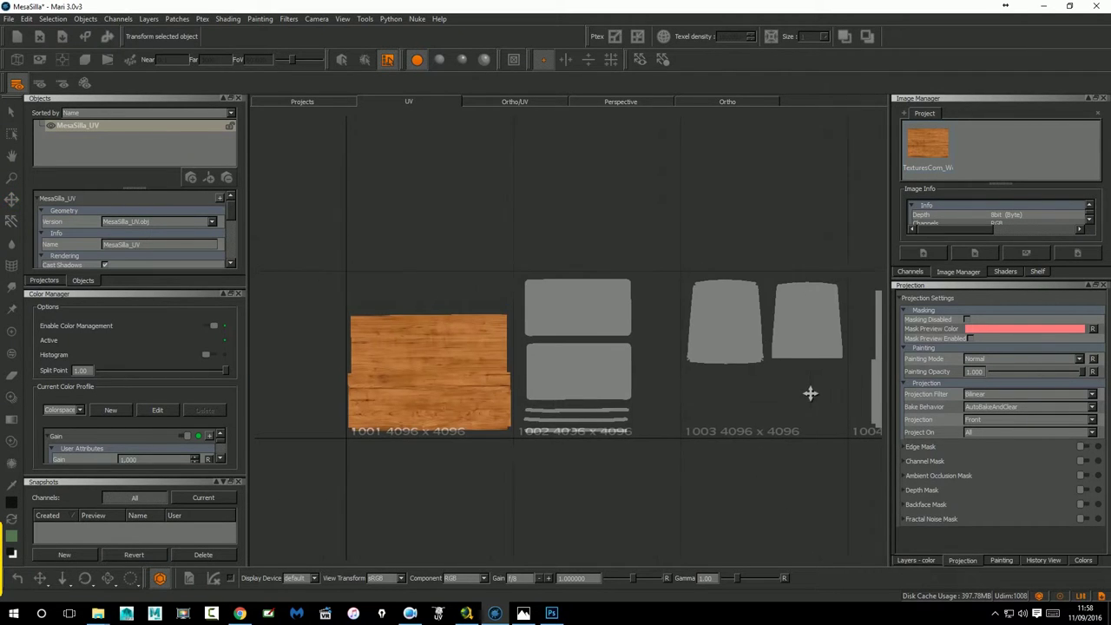
right_drag(525, 423, 605, 406)
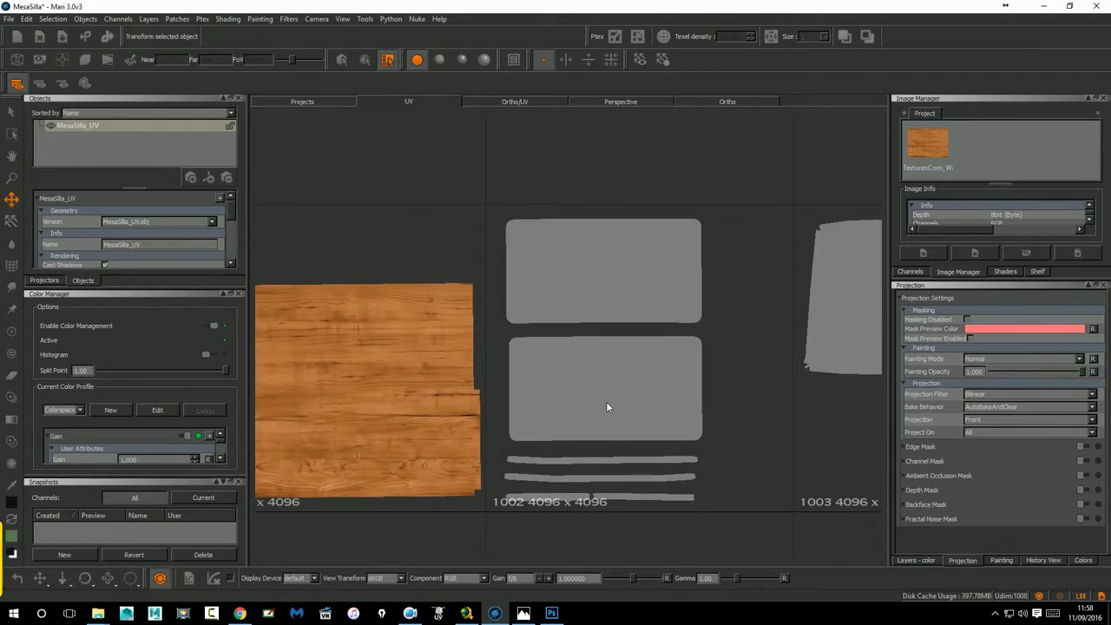
middle_drag(645, 355, 582, 344)
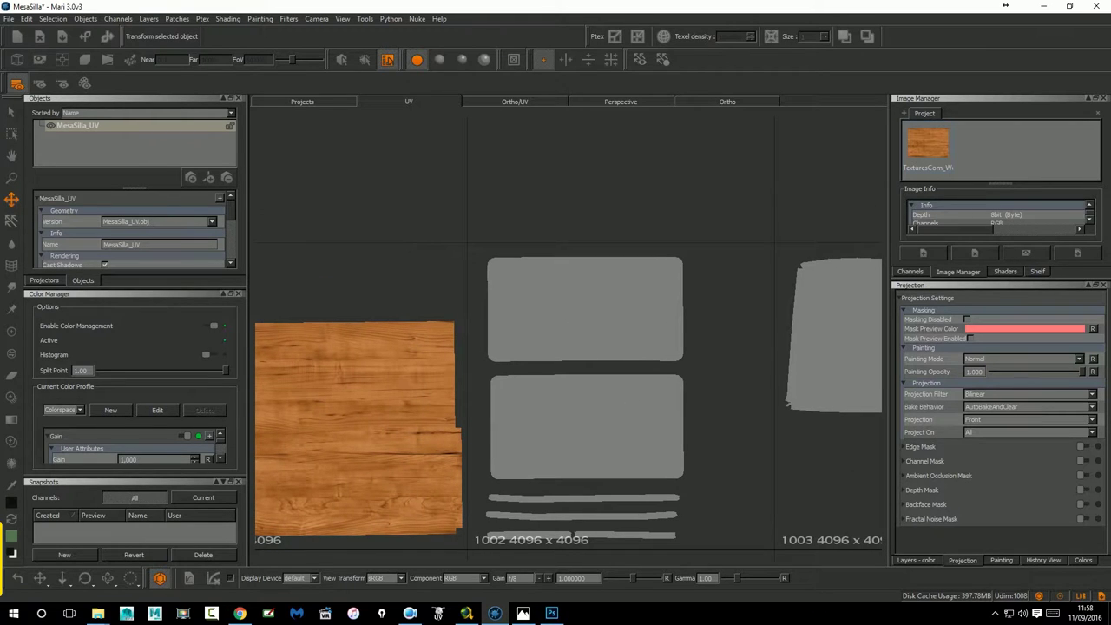
click(11, 397)
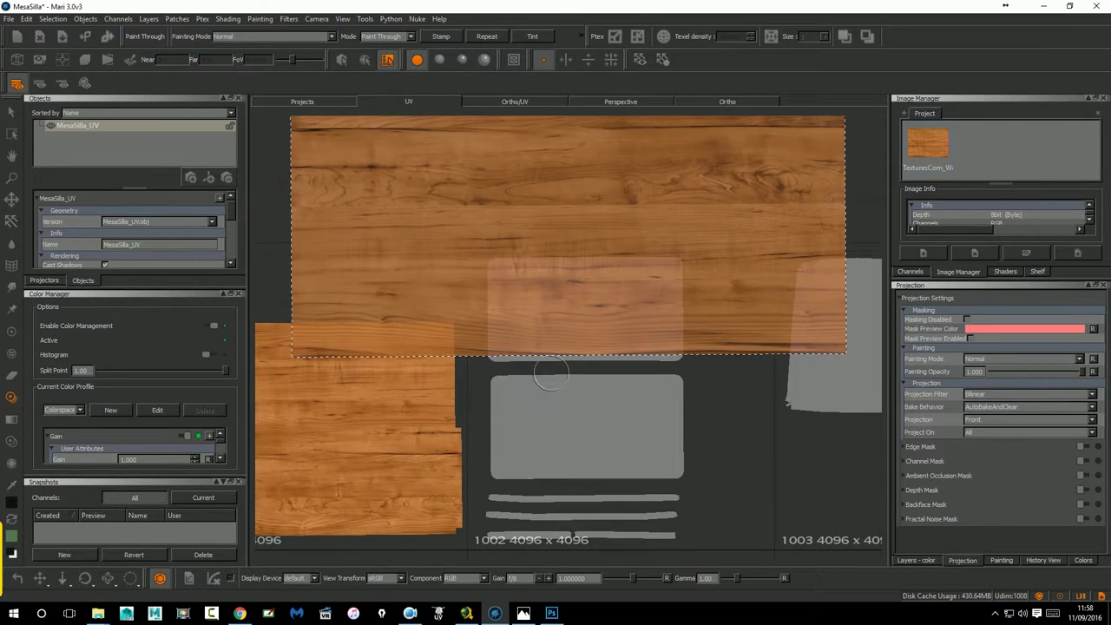
Scale and move the wood image so it covers the upper patch in tile 1002.
middle_drag(550, 373, 603, 284)
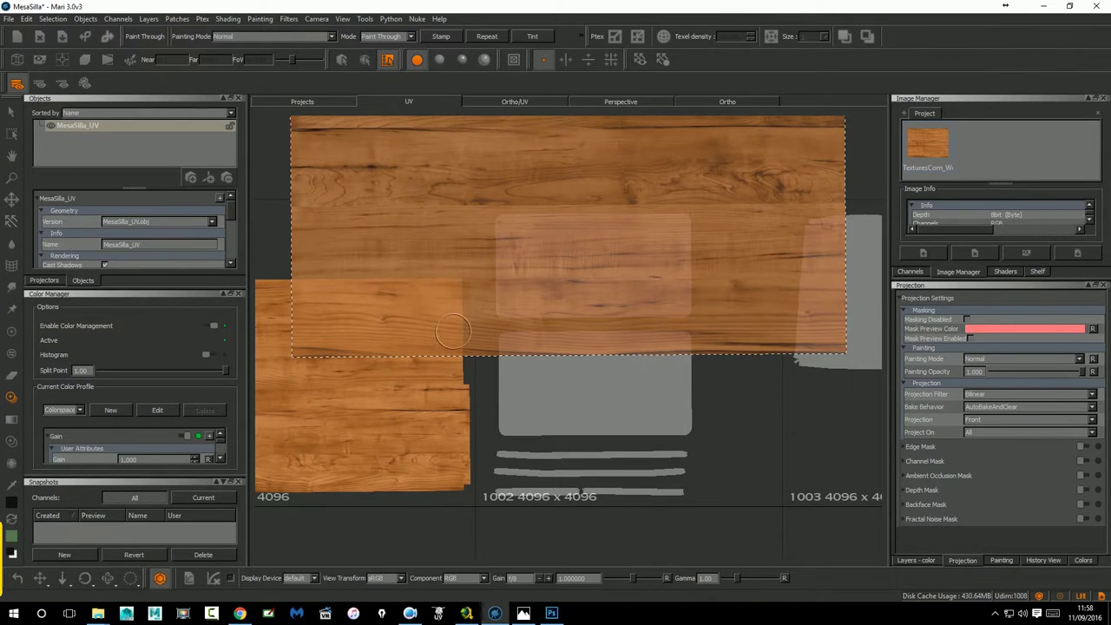
key(Escape)
key(ctrl+z)
drag(561, 317, 459, 327)
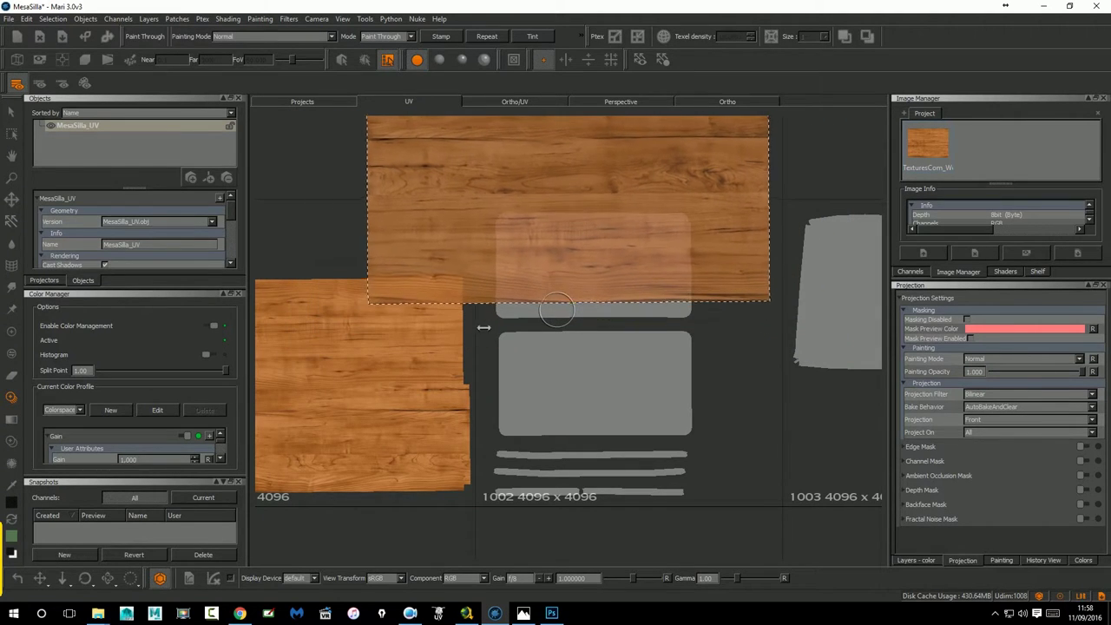
drag(459, 326, 408, 323)
drag(558, 229, 560, 209)
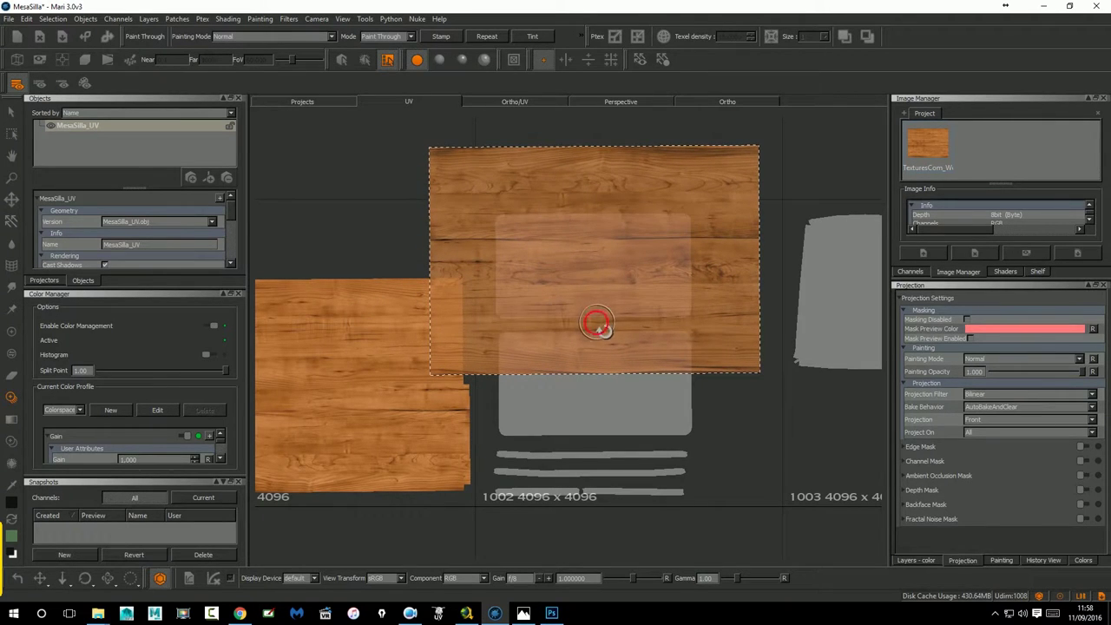
drag(598, 326, 632, 279)
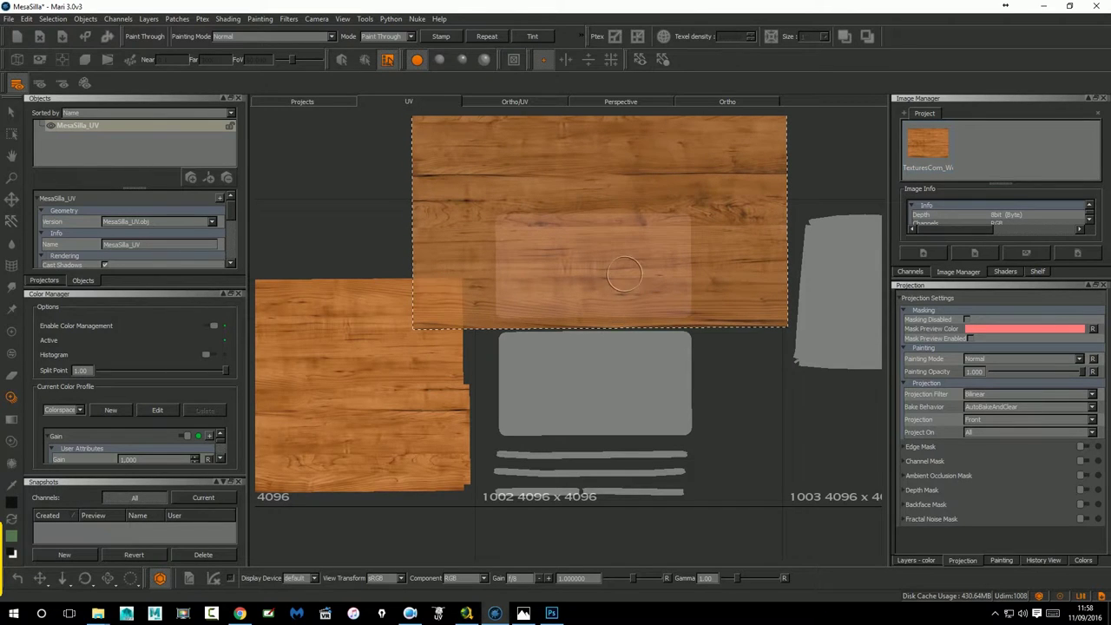
Paint the wood grain over the whole upper patch in tile 1002, including its edges.
mouse_move(593, 300)
mouse_down()
mouse_move(533, 304)
mouse_move(494, 263)
mouse_up()
mouse_move(498, 217)
mouse_down()
mouse_move(690, 211)
mouse_move(692, 278)
mouse_move(661, 309)
mouse_move(531, 303)
mouse_up()
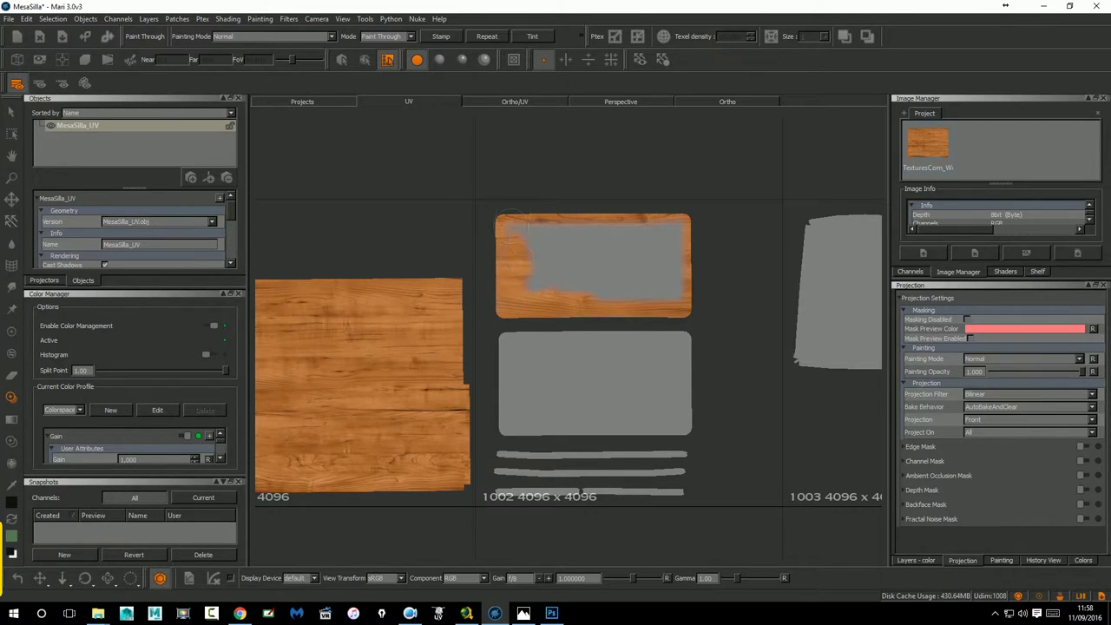
mouse_move(682, 231)
mouse_down()
mouse_move(694, 256)
mouse_move(690, 295)
mouse_move(623, 284)
mouse_up()
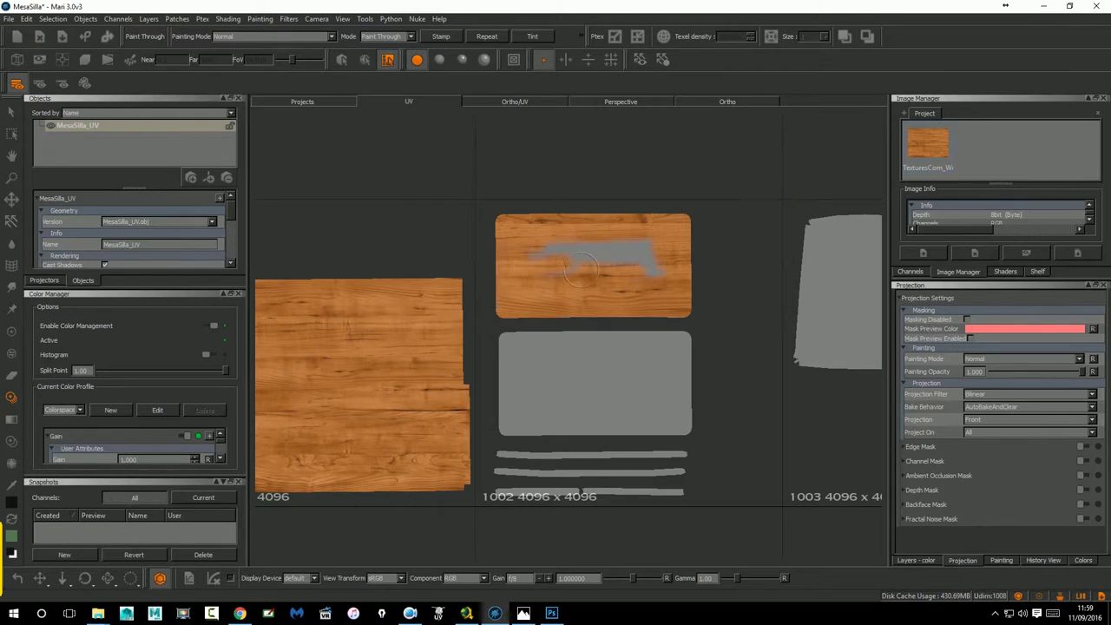
drag(669, 266, 604, 246)
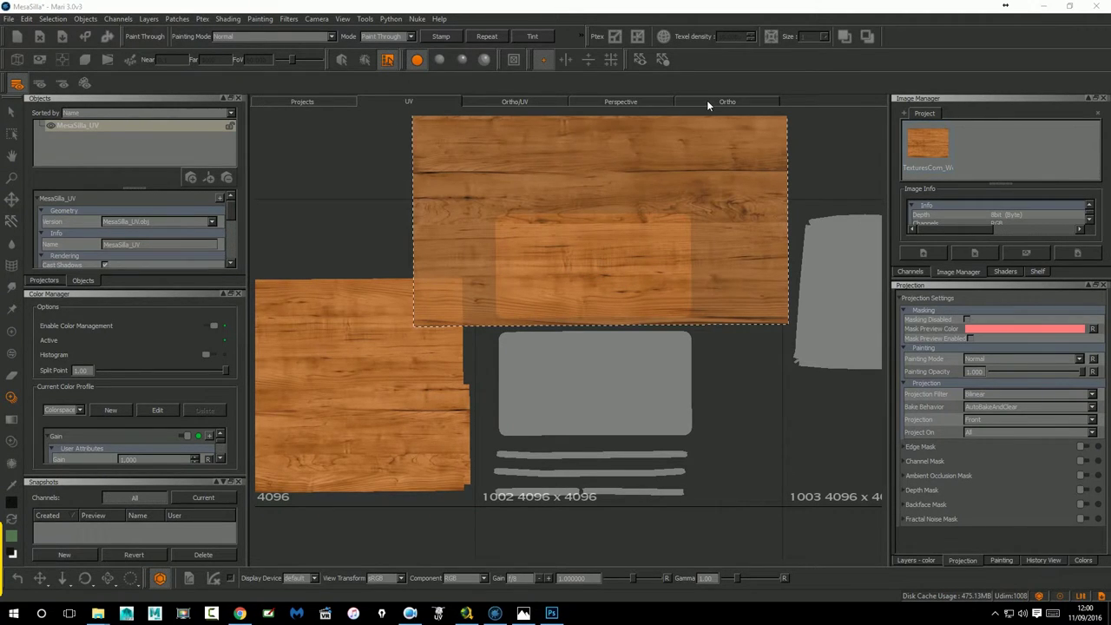
Switch to the Ortho 3D view with the Select tool and orbit above the desks.
click(706, 102)
click(12, 111)
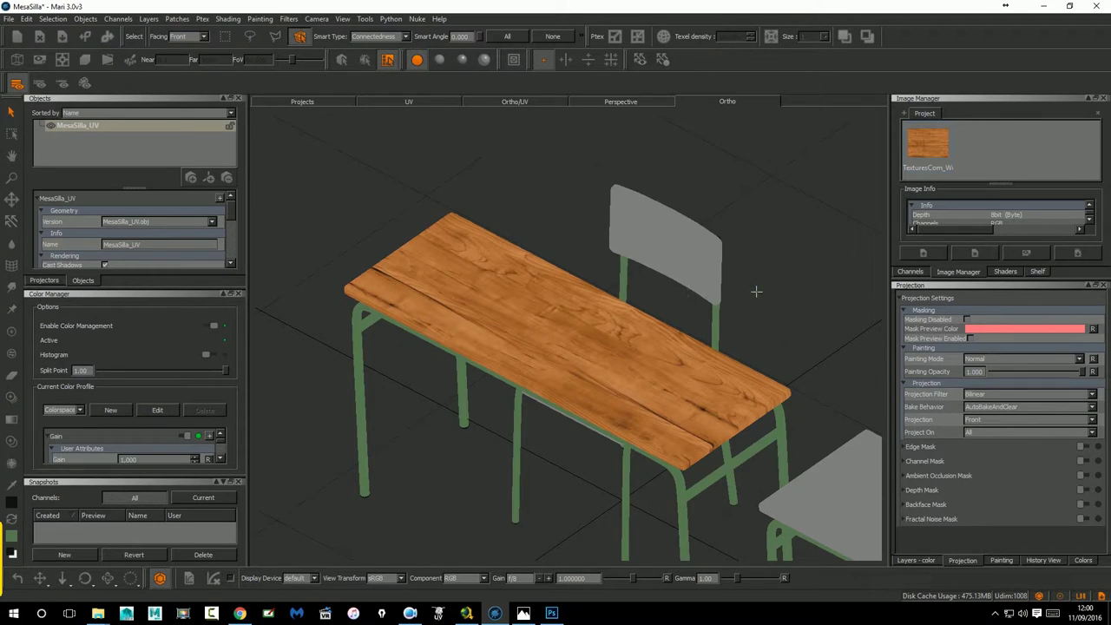
scroll(756, 292, down, 3)
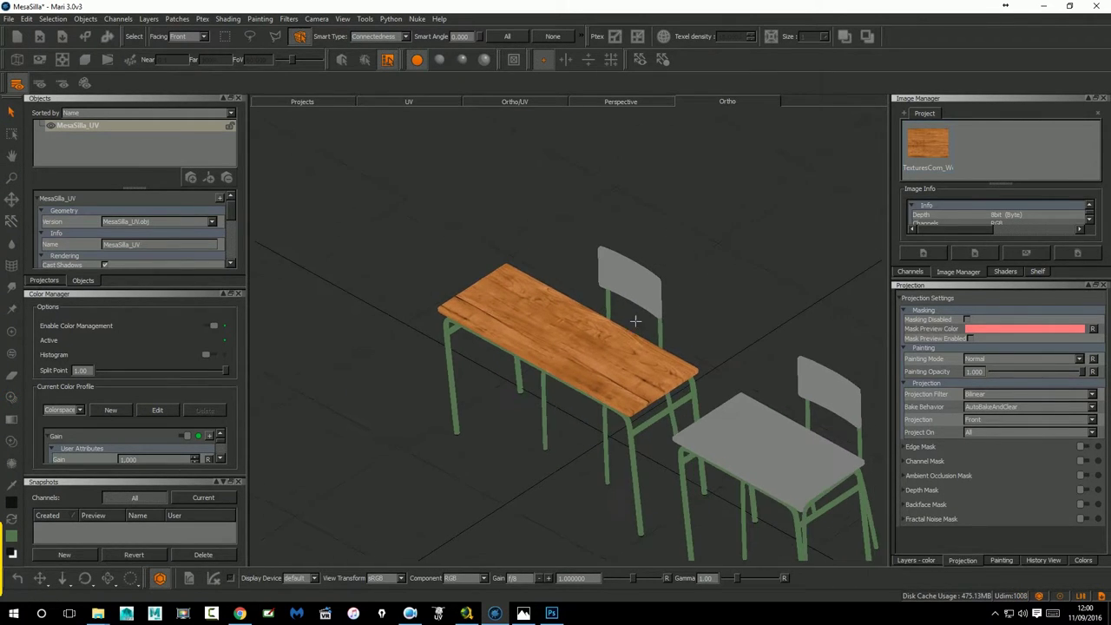
middle_drag(635, 321, 579, 426)
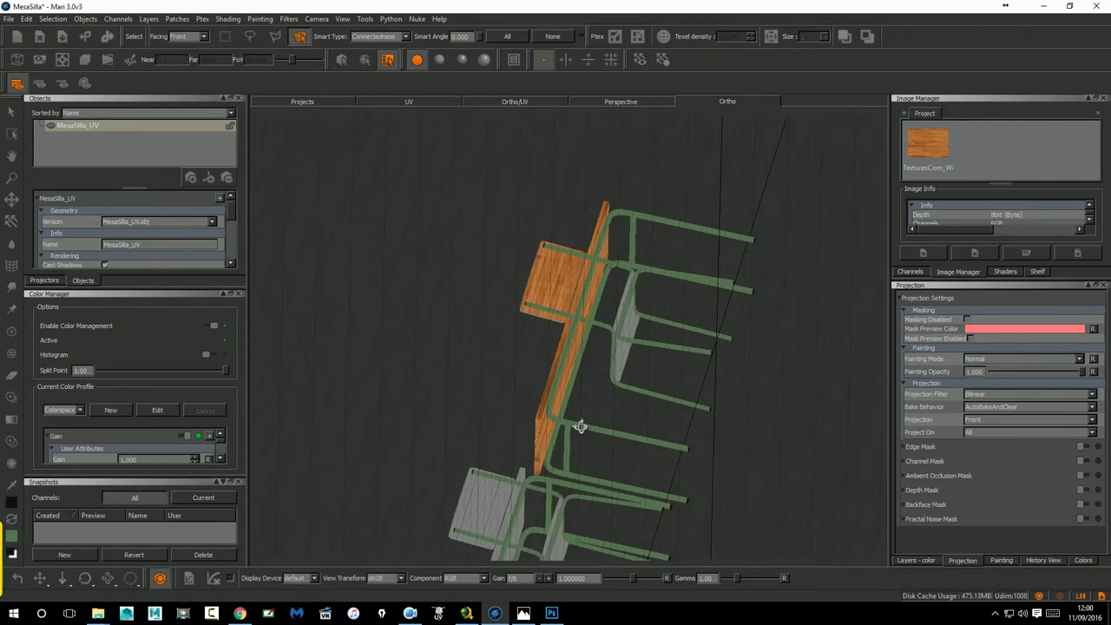
mouse_move(580, 426)
middle_down()
mouse_move(761, 243)
mouse_move(635, 220)
mouse_move(665, 209)
mouse_move(600, 214)
mouse_move(609, 198)
middle_up()
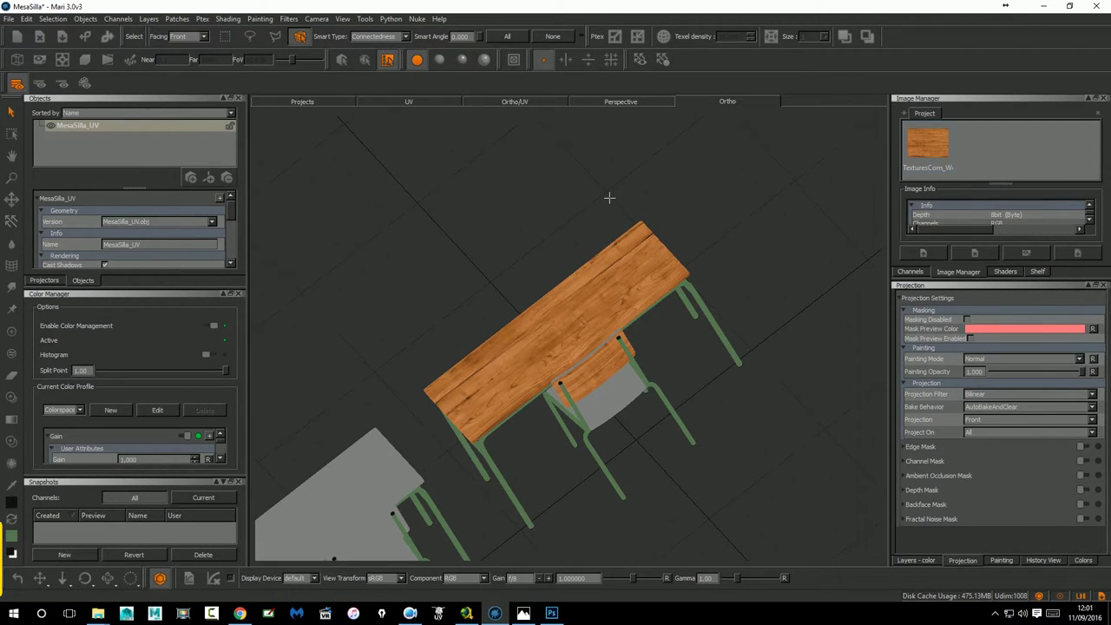
Cycle through the preset views to the back view and zoom onto the wood-covered chair back.
key(Home)
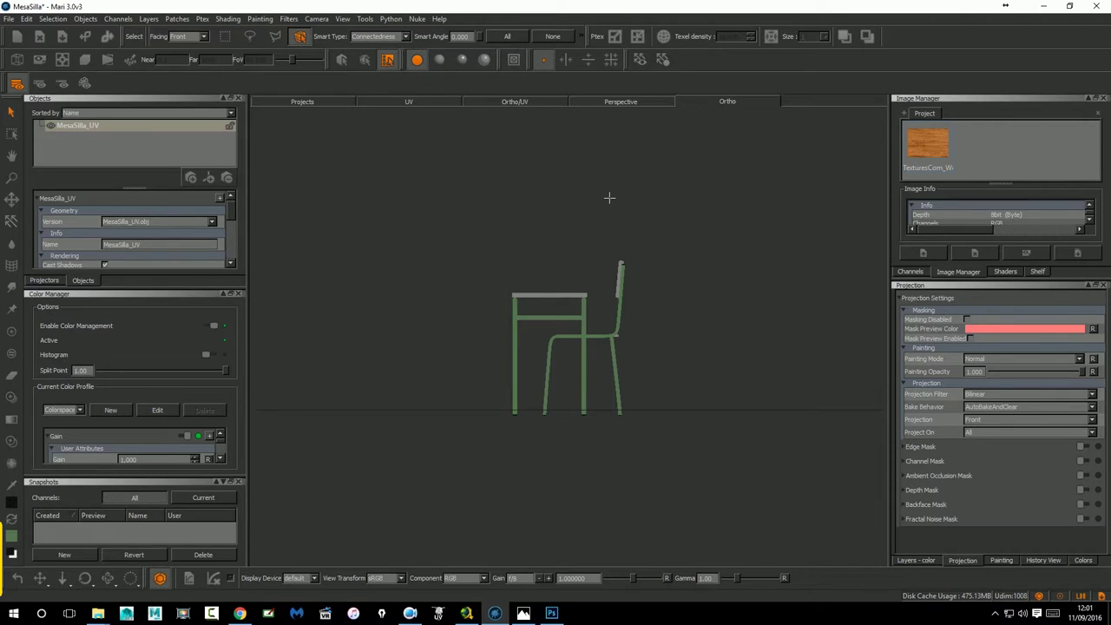
key(Home)
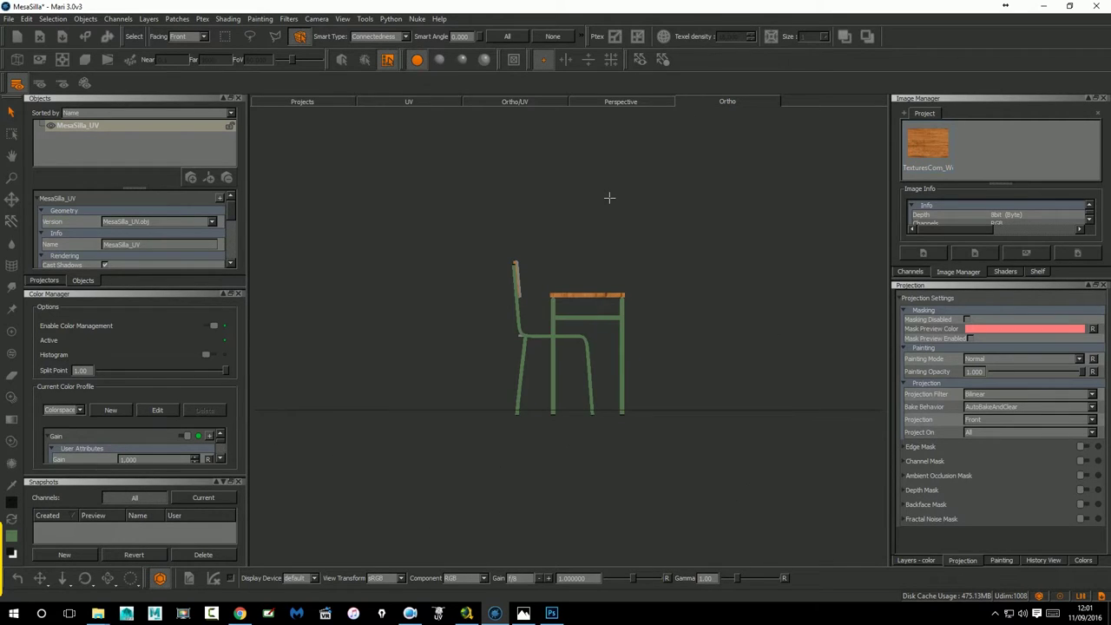
key(Home)
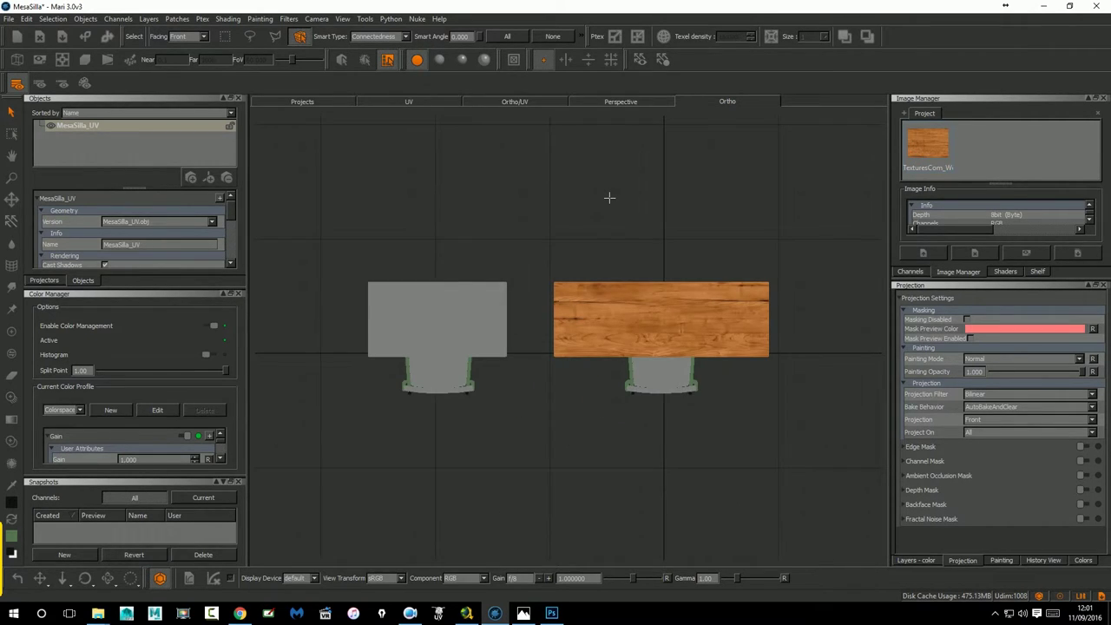
key(Home)
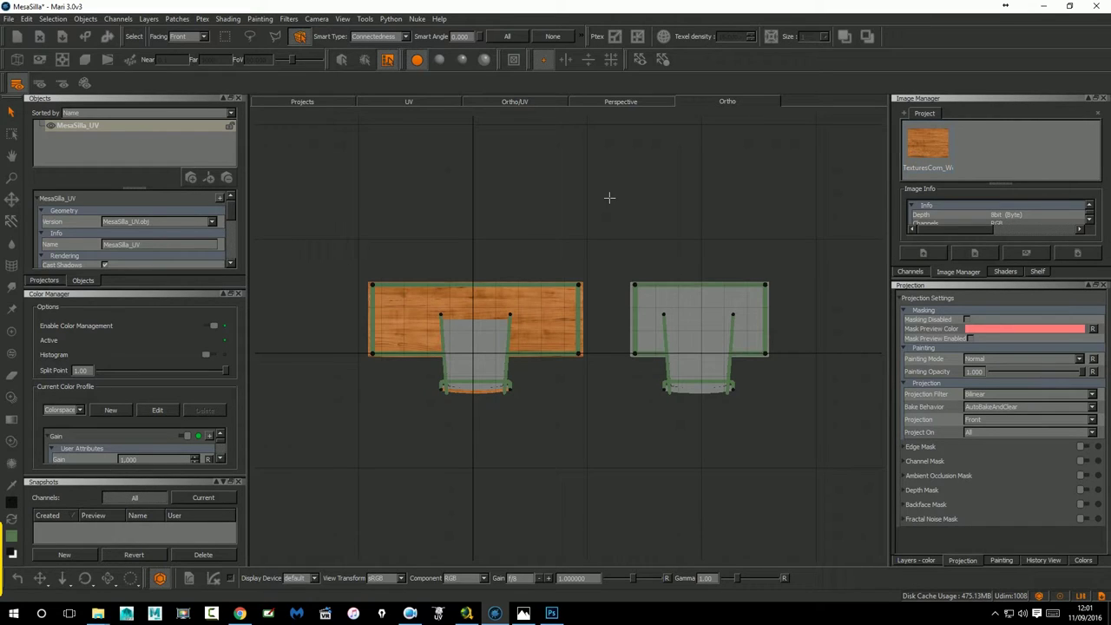
key(Home)
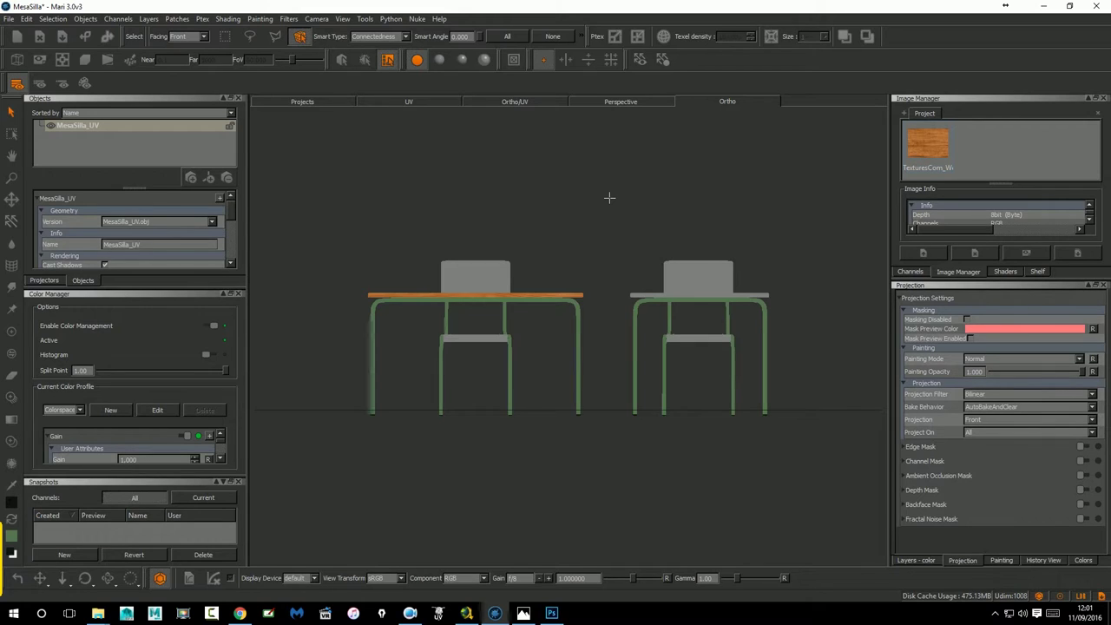
key(Home)
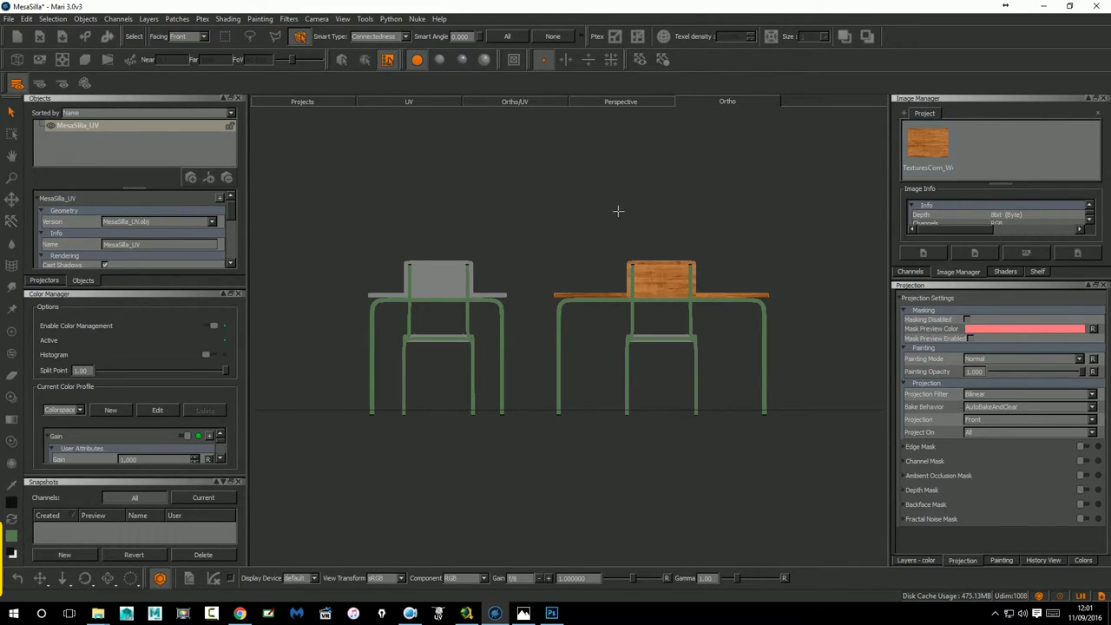
scroll(648, 226, up, 2)
scroll(723, 231, up, 3)
scroll(790, 231, up, 3)
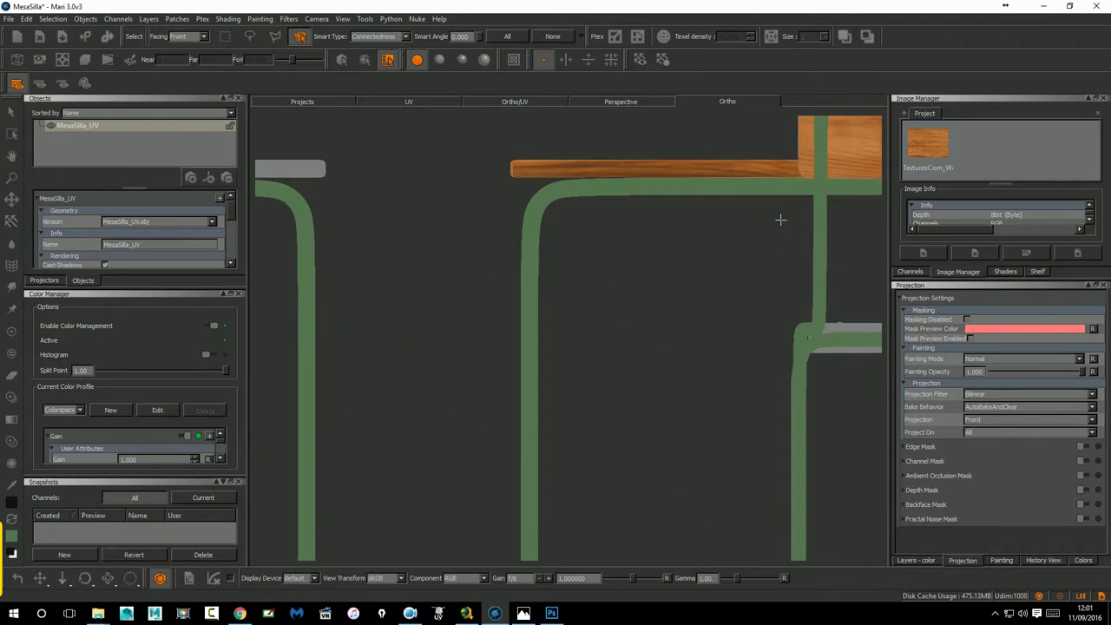
scroll(779, 218, down, 1)
middle_drag(508, 344, 474, 362)
middle_drag(577, 229, 565, 293)
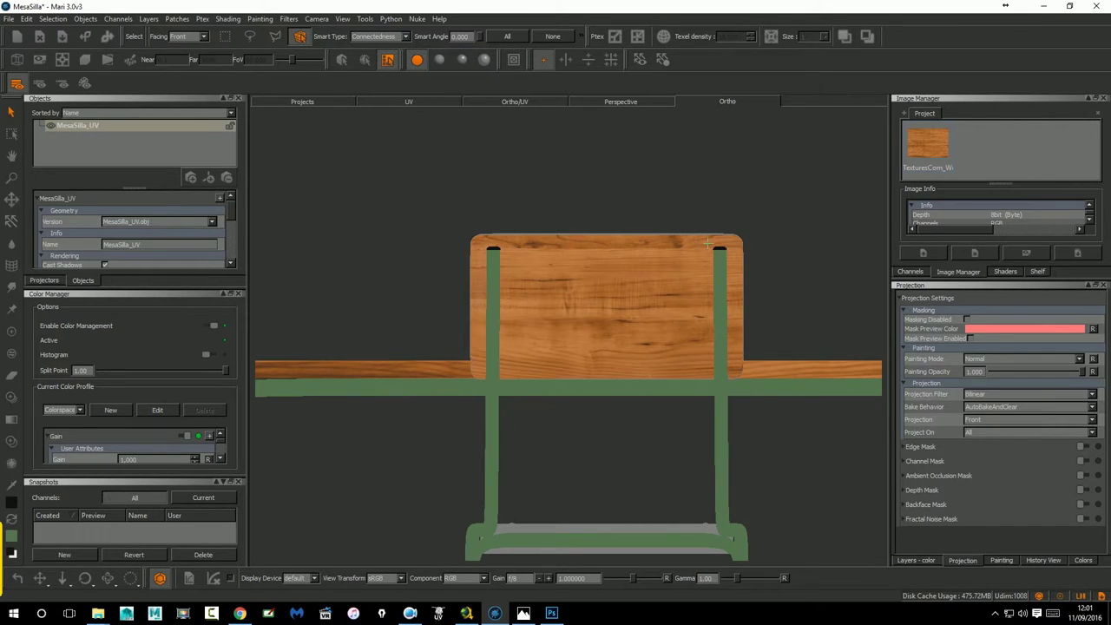
In the UV layout, rotate and move the wood image over tile 1002's upper patch and bake it.
click(409, 102)
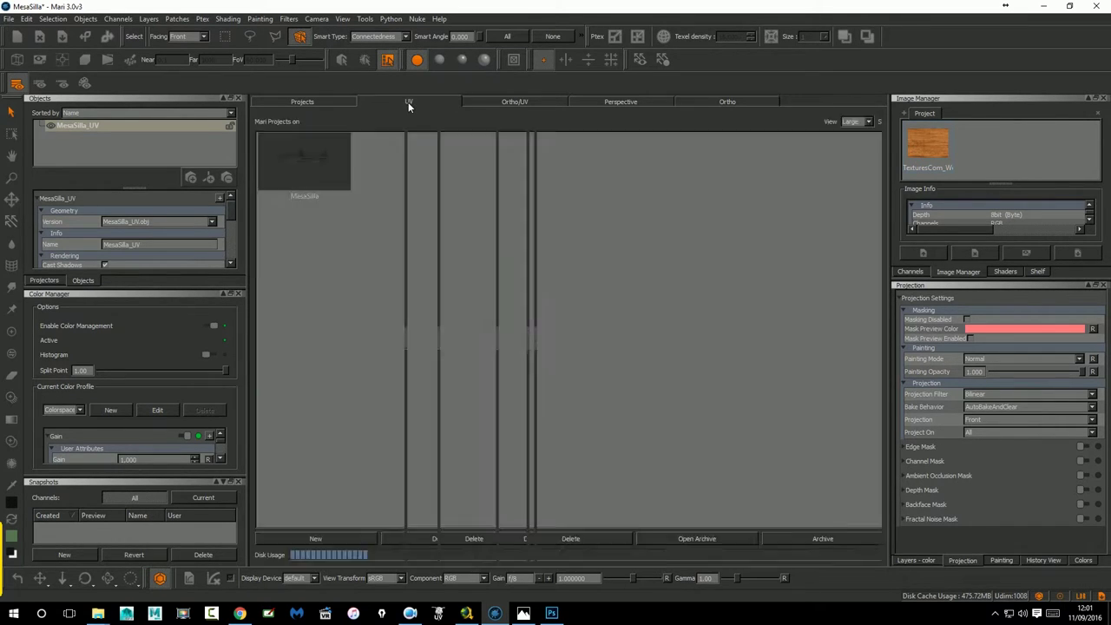
click(11, 396)
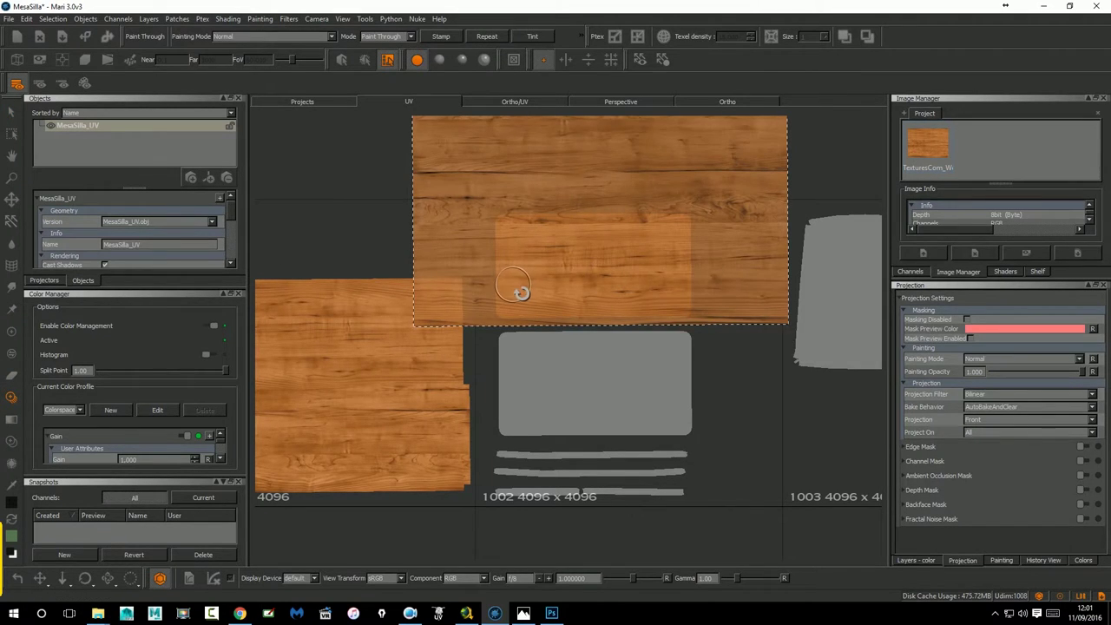
ctrl+right_drag(521, 292, 681, 152)
ctrl+drag(680, 152, 645, 164)
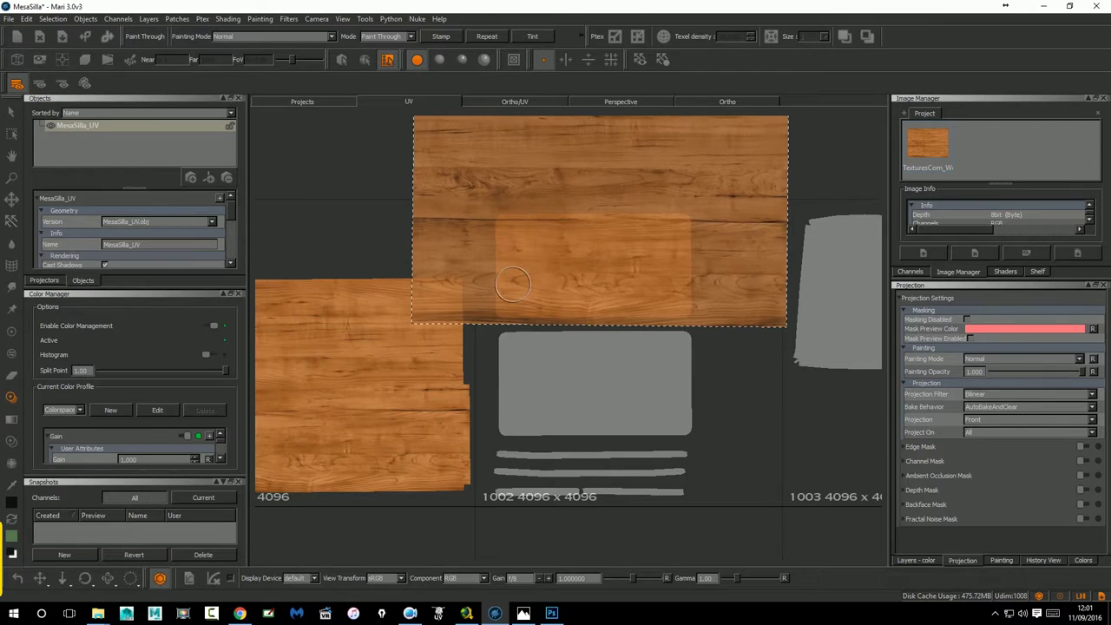
ctrl+middle_drag(629, 156, 631, 263)
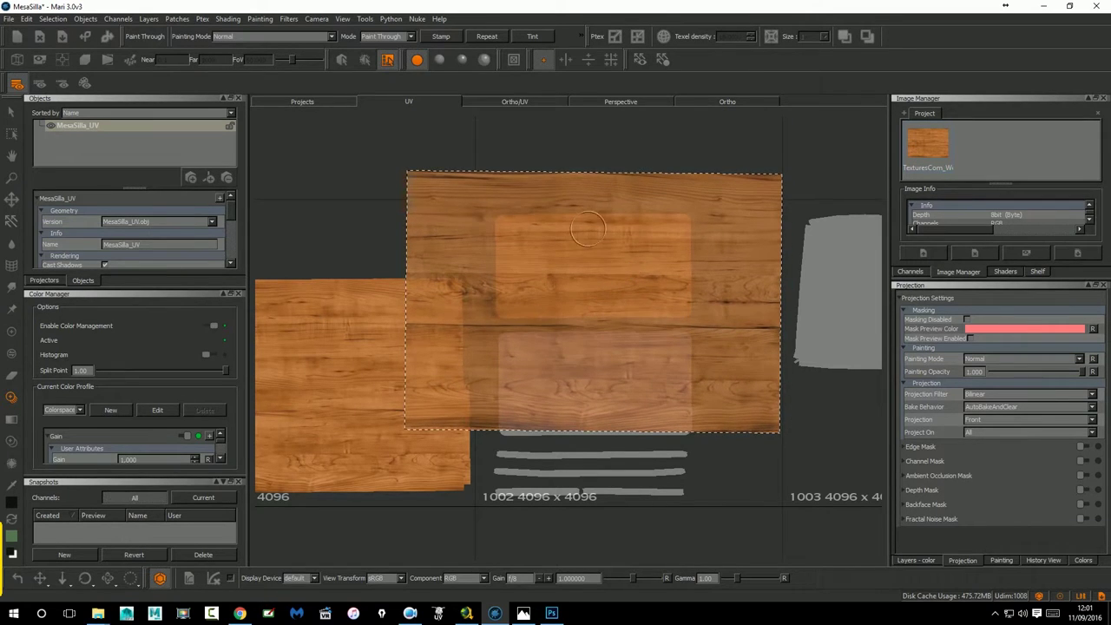
key(s)
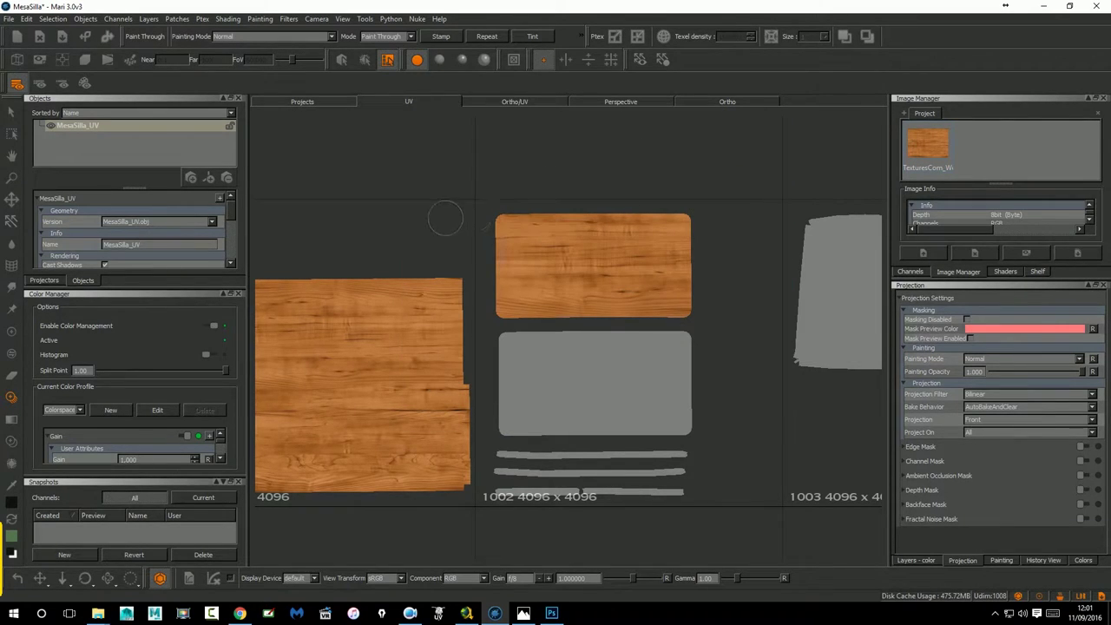
key(b)
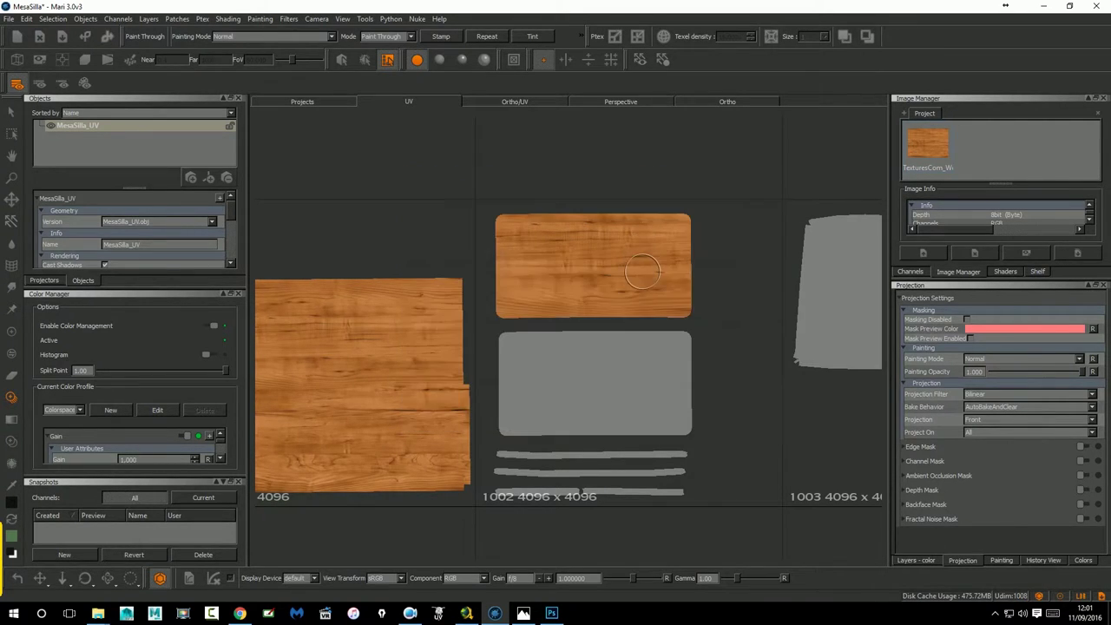
Move the wood image down and paint the lower patch of tile 1002, undoing one bad stroke.
drag(645, 284, 646, 401)
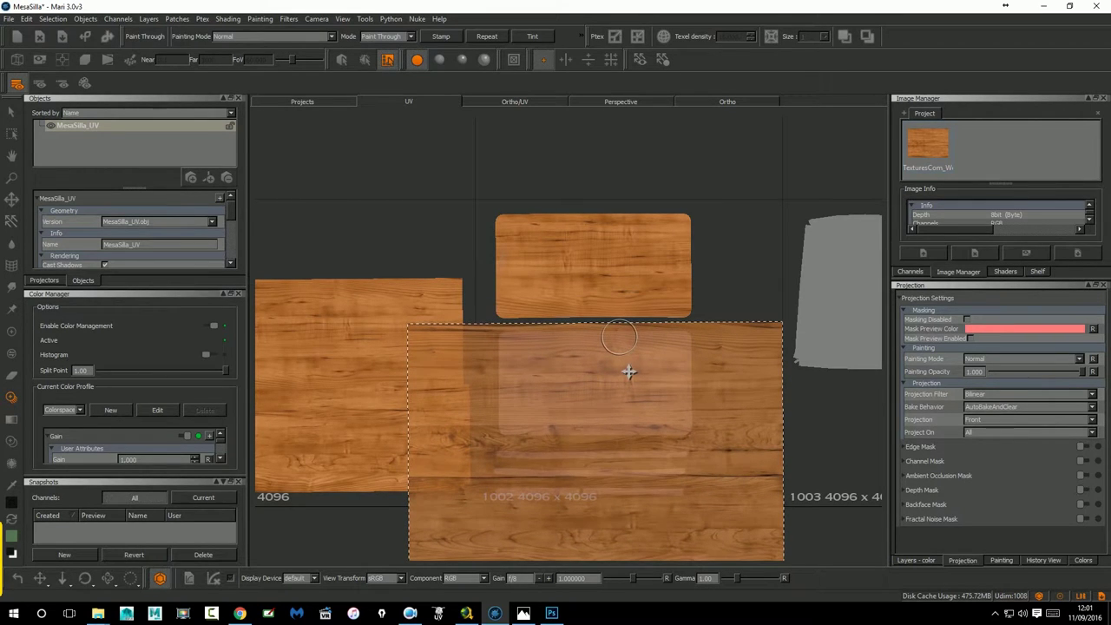
mouse_move(647, 345)
mouse_down()
mouse_move(505, 340)
mouse_move(671, 342)
mouse_move(707, 380)
mouse_move(655, 395)
mouse_move(633, 432)
mouse_up()
key(ctrl)
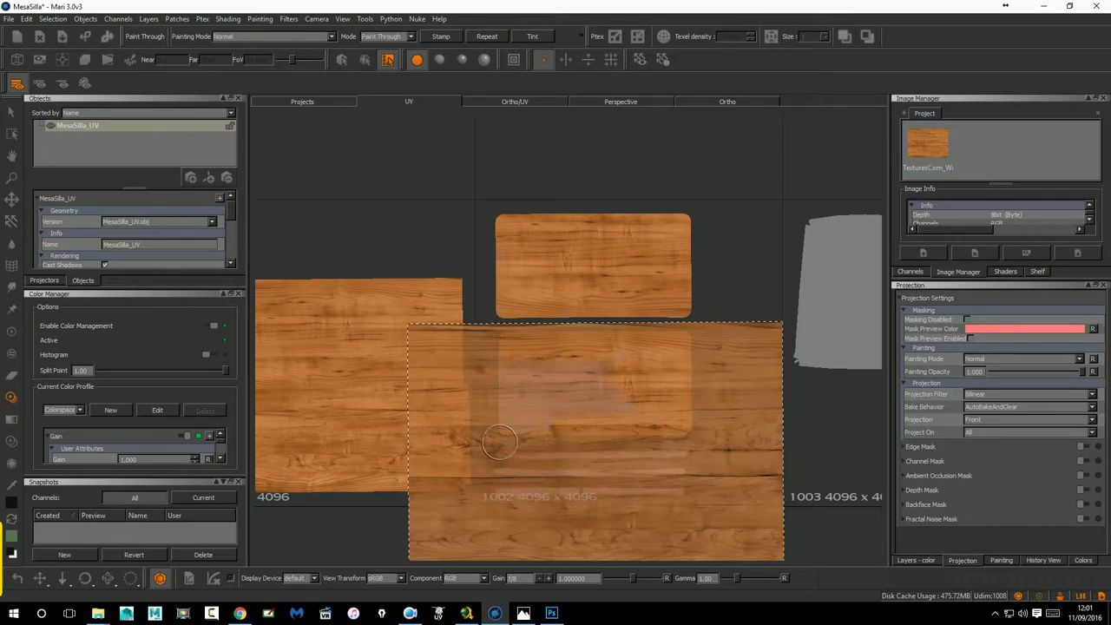
key(ctrl+z)
ctrl+drag(503, 429, 500, 408)
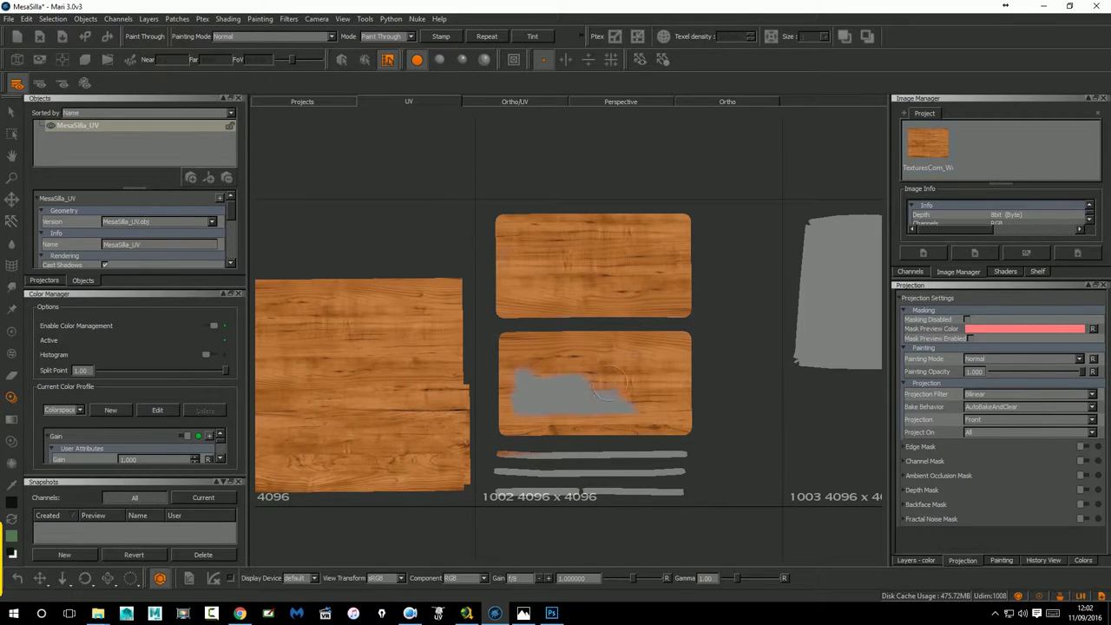
drag(526, 366, 546, 395)
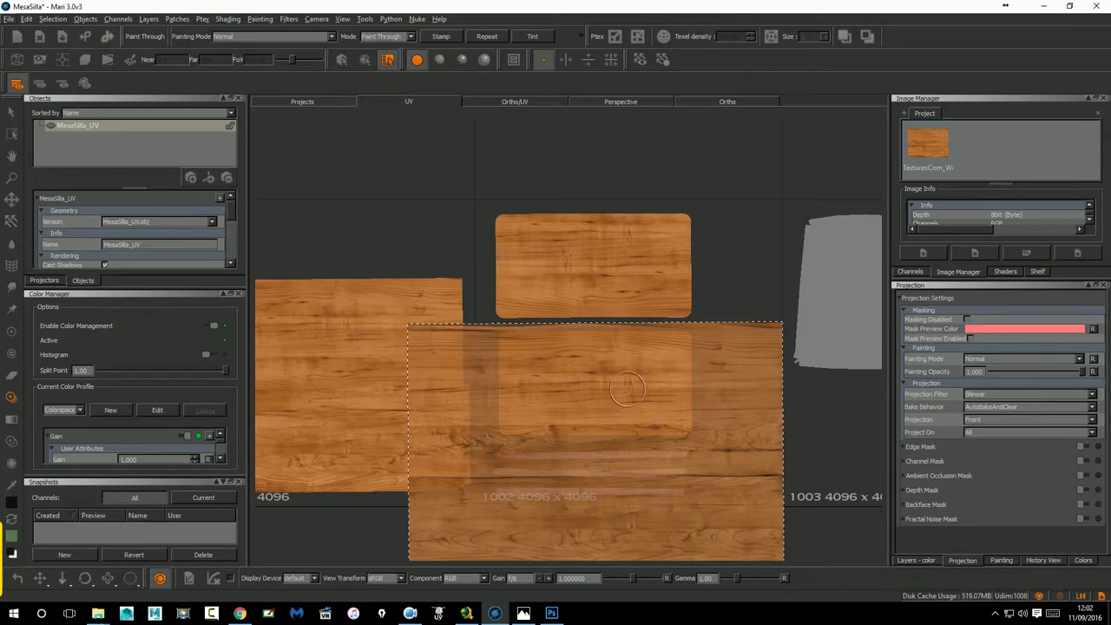
Reposition the wood image, paint the thin bottom strips, then zoom in on tile 1002.
ctrl+middle_drag(635, 397, 629, 323)
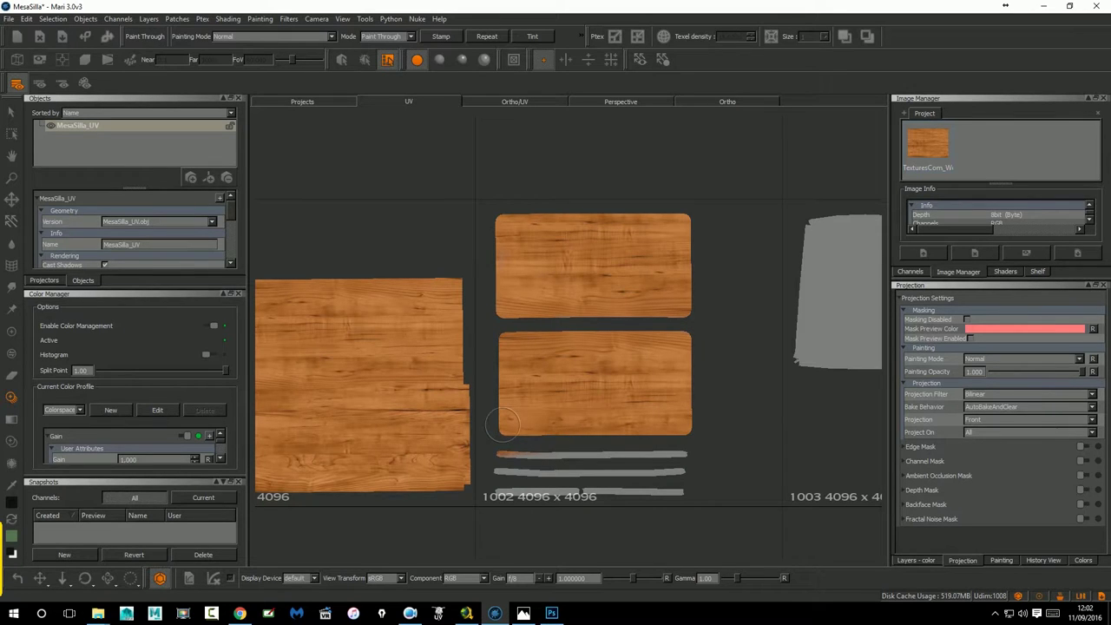
key(ctrl)
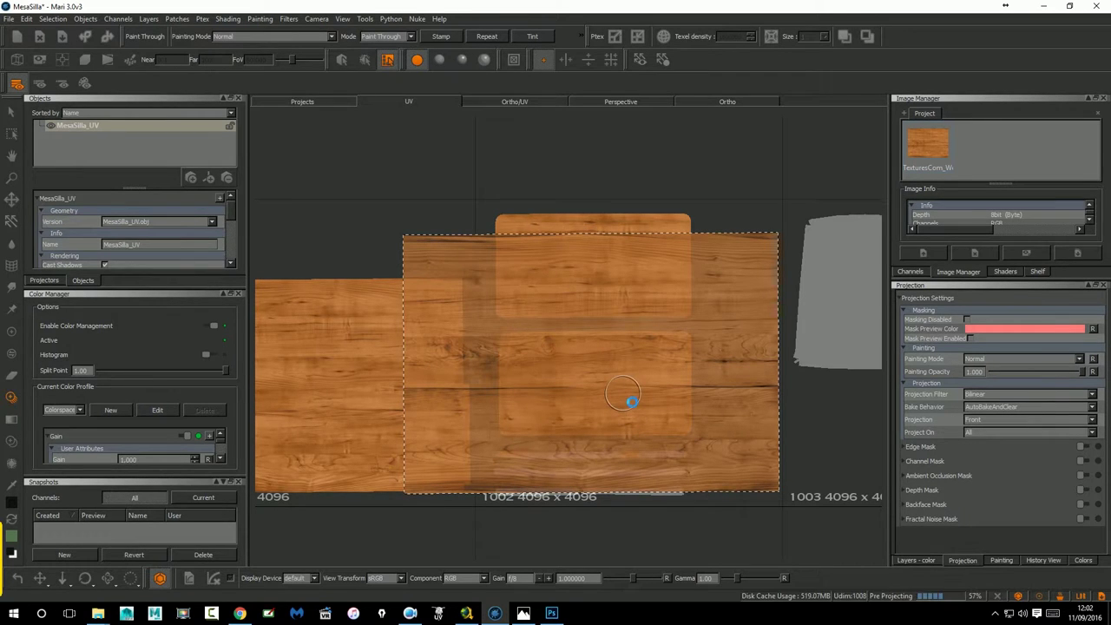
mouse_move(620, 390)
ctrl+mouse_down()
mouse_move(619, 581)
mouse_move(608, 544)
ctrl+mouse_up()
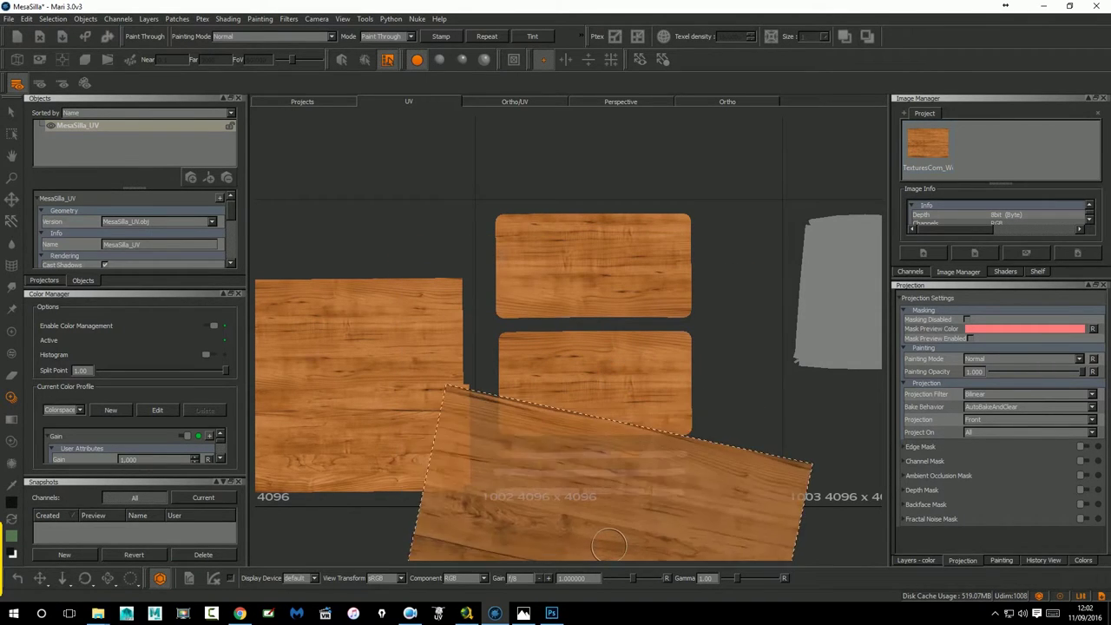
click(582, 468)
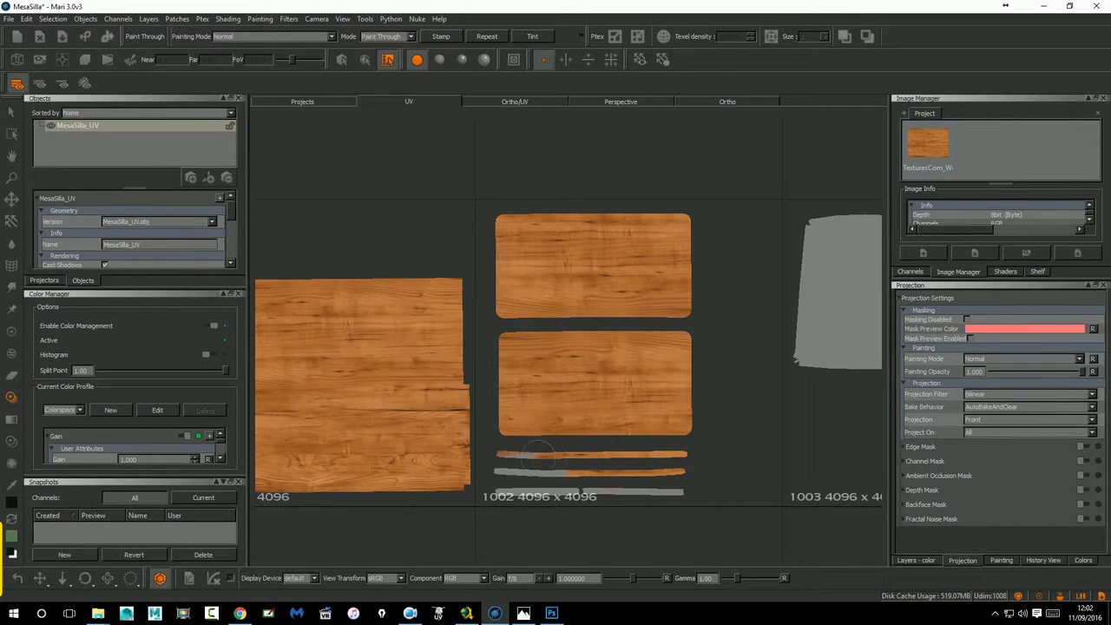
drag(497, 482, 654, 490)
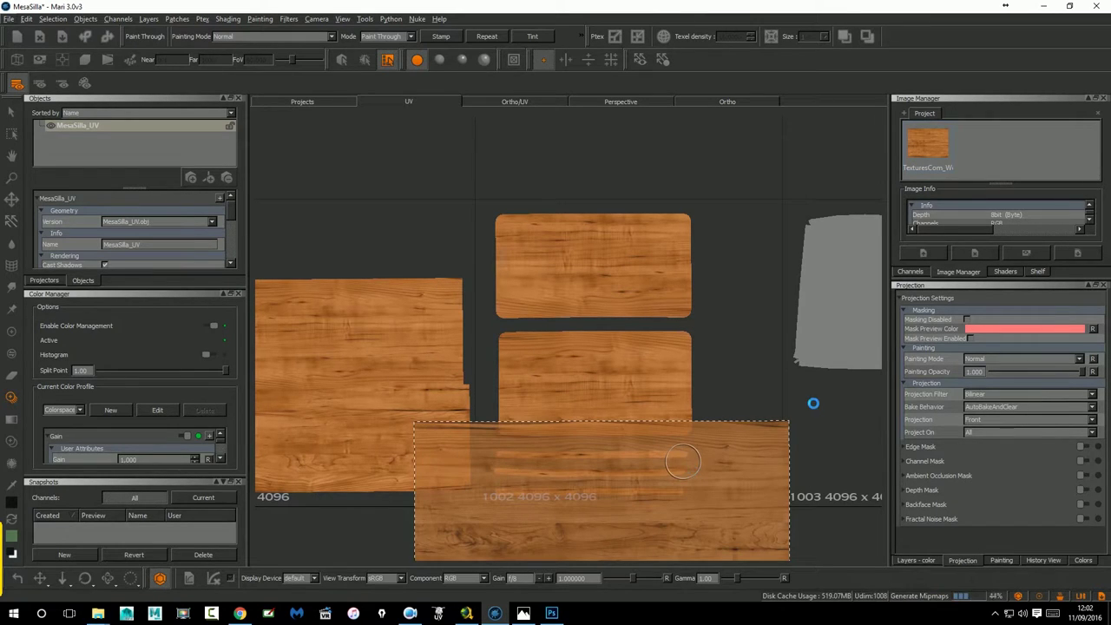
middle_drag(818, 404, 478, 404)
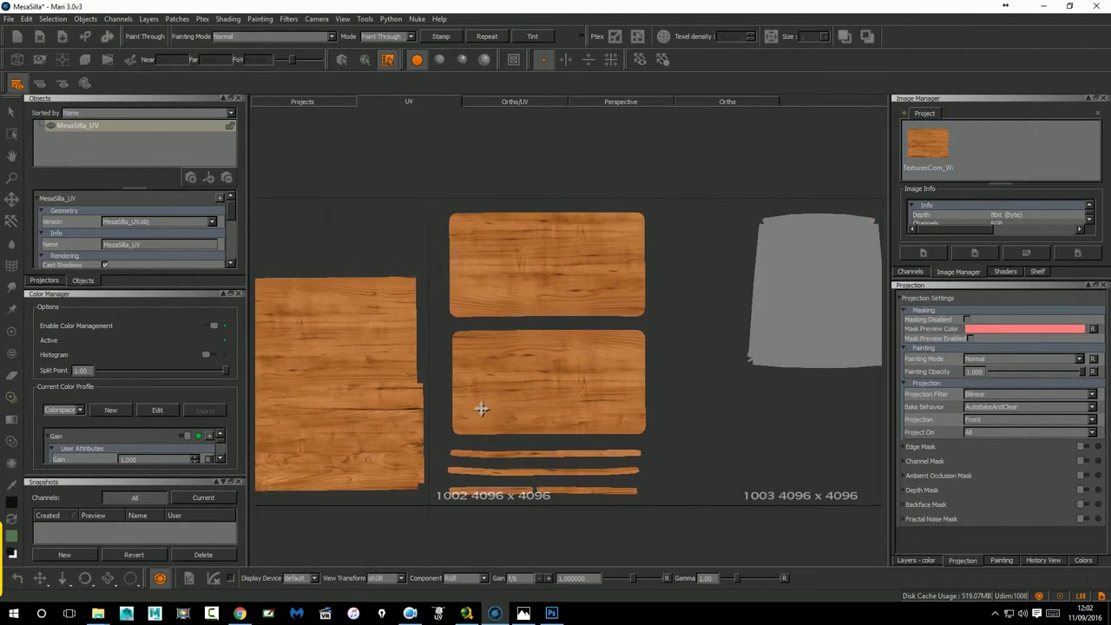
mouse_move(734, 409)
middle_down()
mouse_move(471, 405)
mouse_move(488, 422)
mouse_move(773, 422)
middle_up()
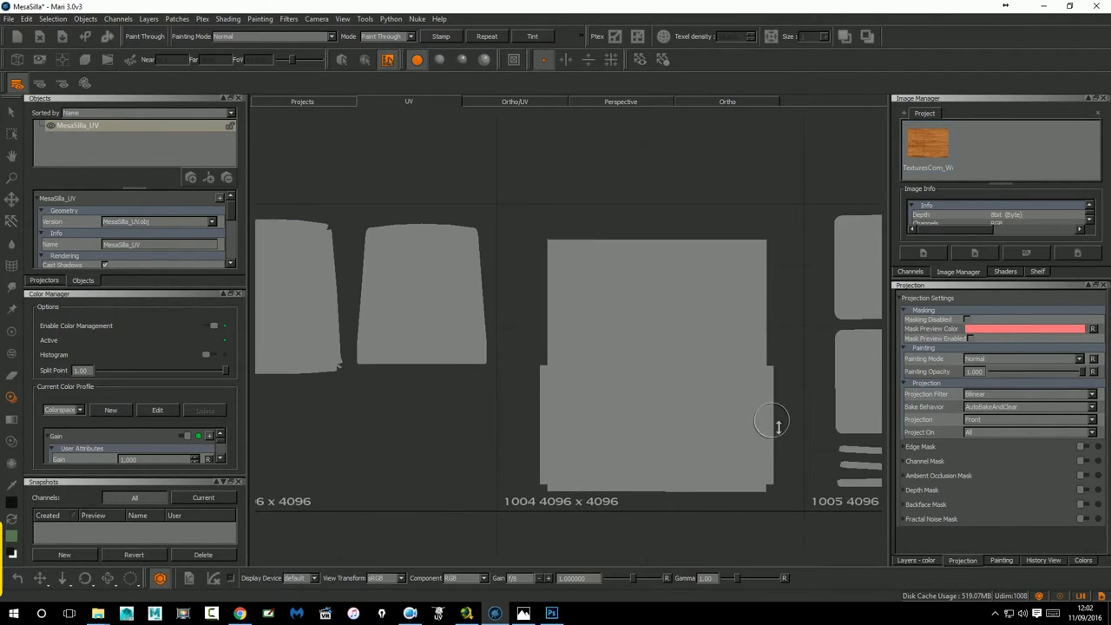
scroll(488, 426, up, 2)
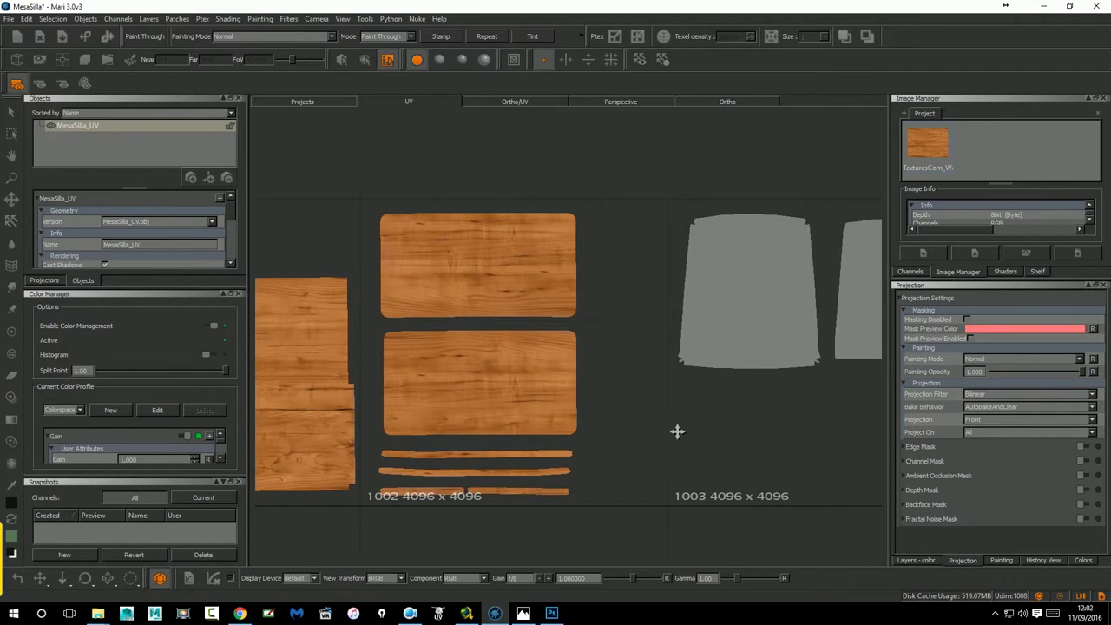
middle_drag(675, 432, 737, 434)
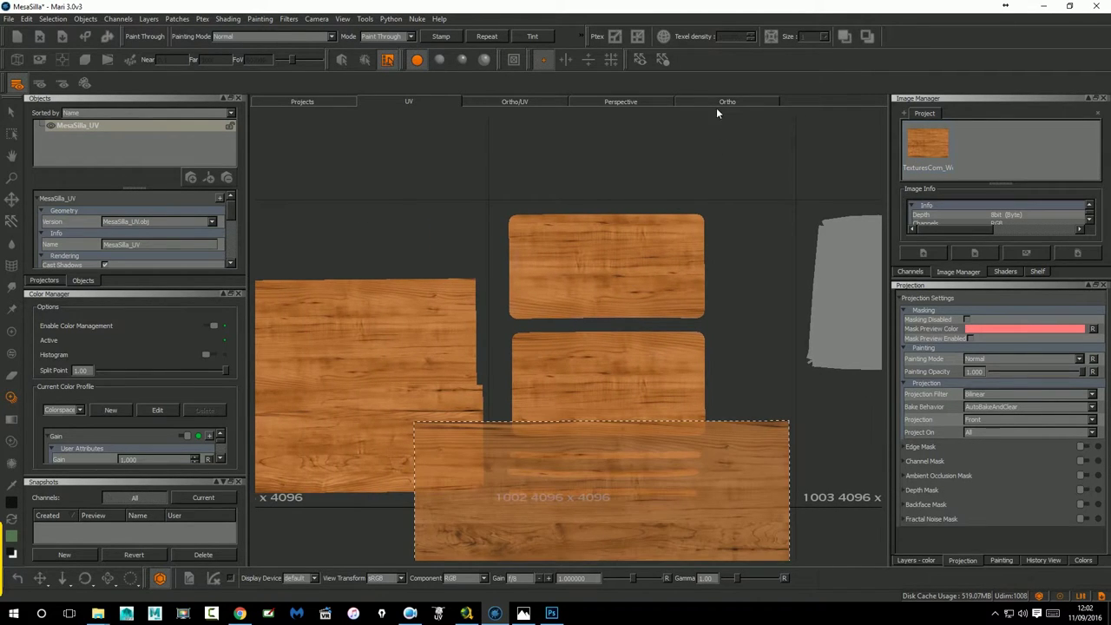
Orbit and zoom the Ortho view to inspect the front desk's wood tabletop and chair back, then bring back the wood image.
click(718, 103)
mouse_move(427, 341)
middle_down()
mouse_move(587, 357)
mouse_move(646, 348)
mouse_move(504, 335)
mouse_move(613, 327)
mouse_move(411, 334)
mouse_move(441, 330)
mouse_move(347, 359)
mouse_move(482, 327)
middle_up()
scroll(441, 330, down, 5)
scroll(615, 317, up, 5)
mouse_move(615, 317)
middle_down()
mouse_move(620, 390)
mouse_move(686, 442)
mouse_move(556, 427)
mouse_move(615, 449)
mouse_move(547, 390)
middle_up()
scroll(556, 426, down, 5)
key(t)
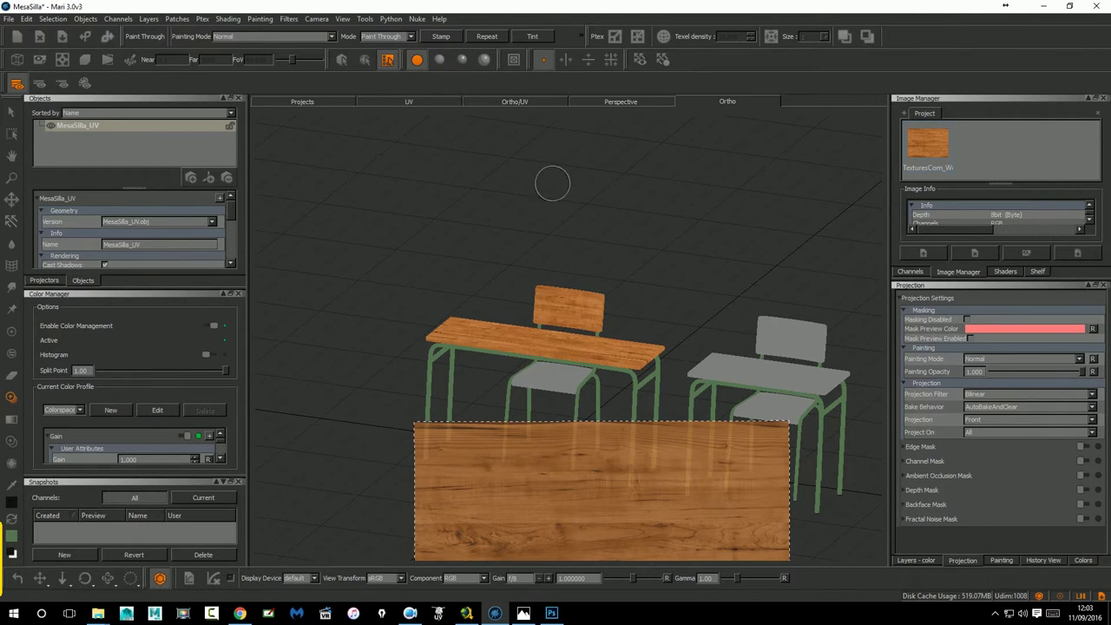
Pan to tile 1003, move the wood image up, brush it over both chair patches and bake.
click(400, 102)
middle_drag(695, 324, 582, 347)
mouse_move(633, 471)
ctrl+mouse_down()
mouse_move(605, 293)
mouse_move(494, 270)
ctrl+mouse_up()
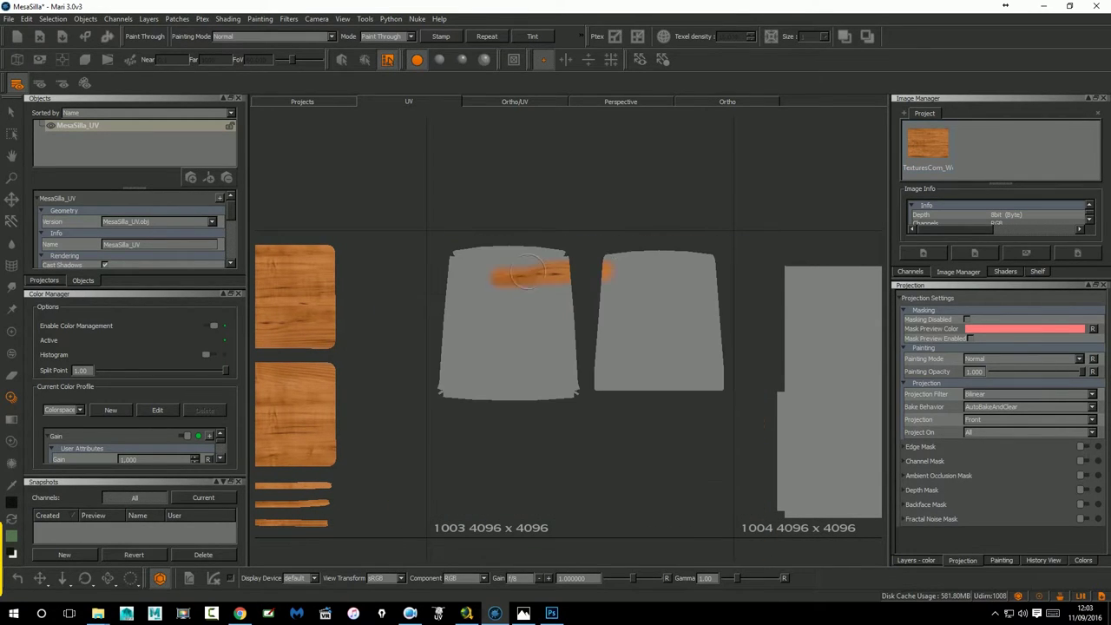
mouse_move(585, 232)
mouse_down()
mouse_move(658, 261)
mouse_move(713, 344)
mouse_up()
drag(682, 402, 647, 308)
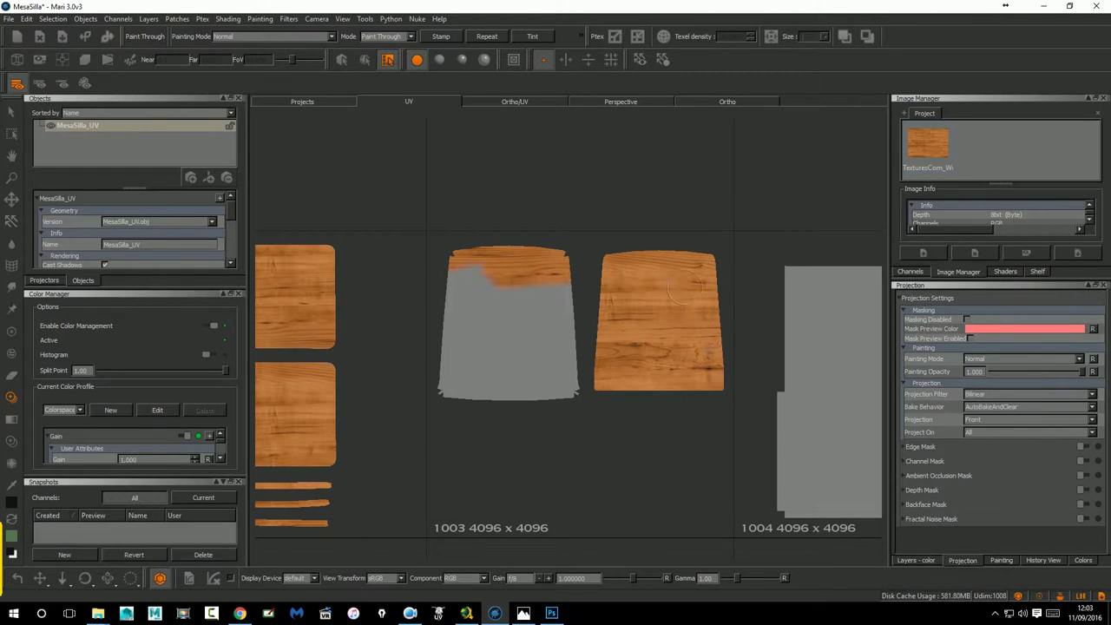
drag(610, 276, 558, 356)
drag(569, 397, 444, 401)
mouse_move(436, 286)
mouse_down()
mouse_move(538, 387)
mouse_move(469, 359)
mouse_up()
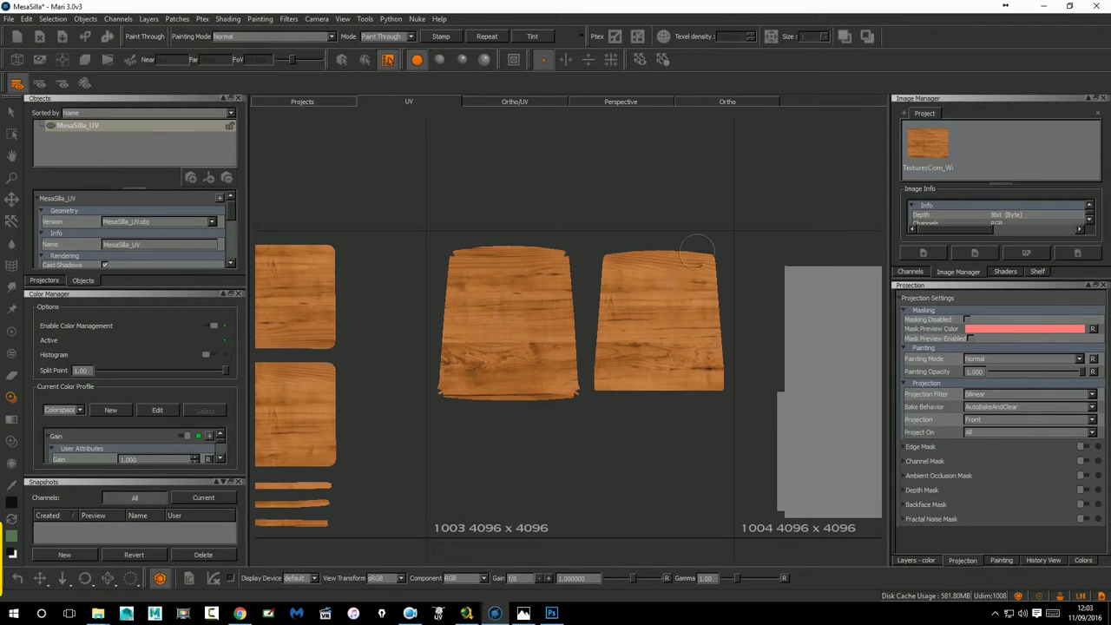
key(b)
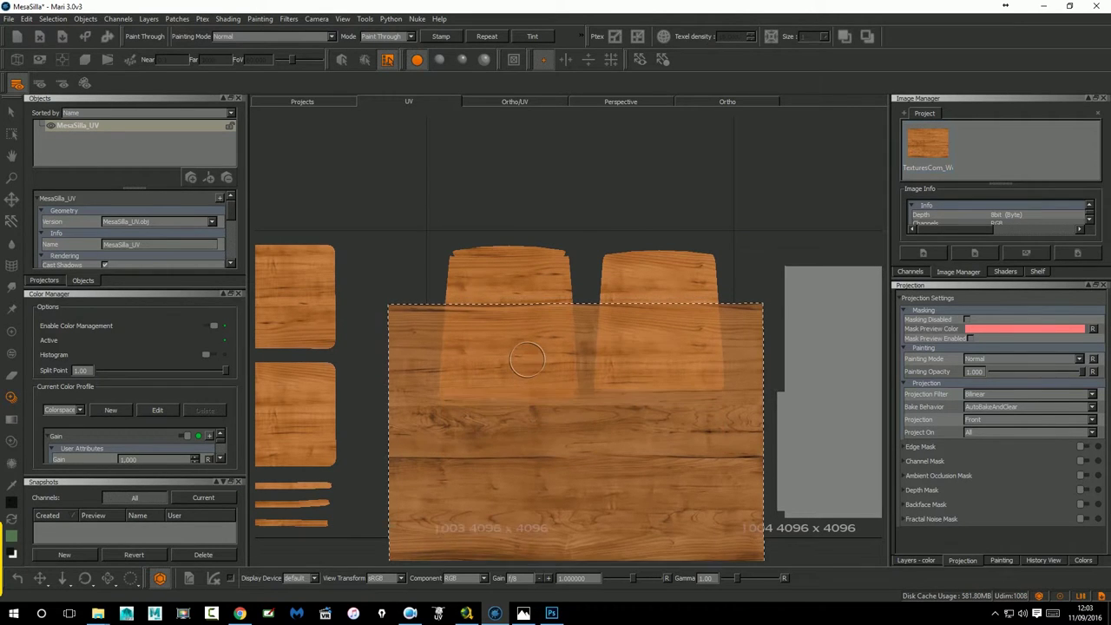
Rotate and move the wood image over the two tile 1003 chair patches and bake it.
mouse_move(527, 360)
mouse_down()
mouse_move(681, 437)
mouse_move(451, 422)
mouse_move(451, 439)
mouse_up()
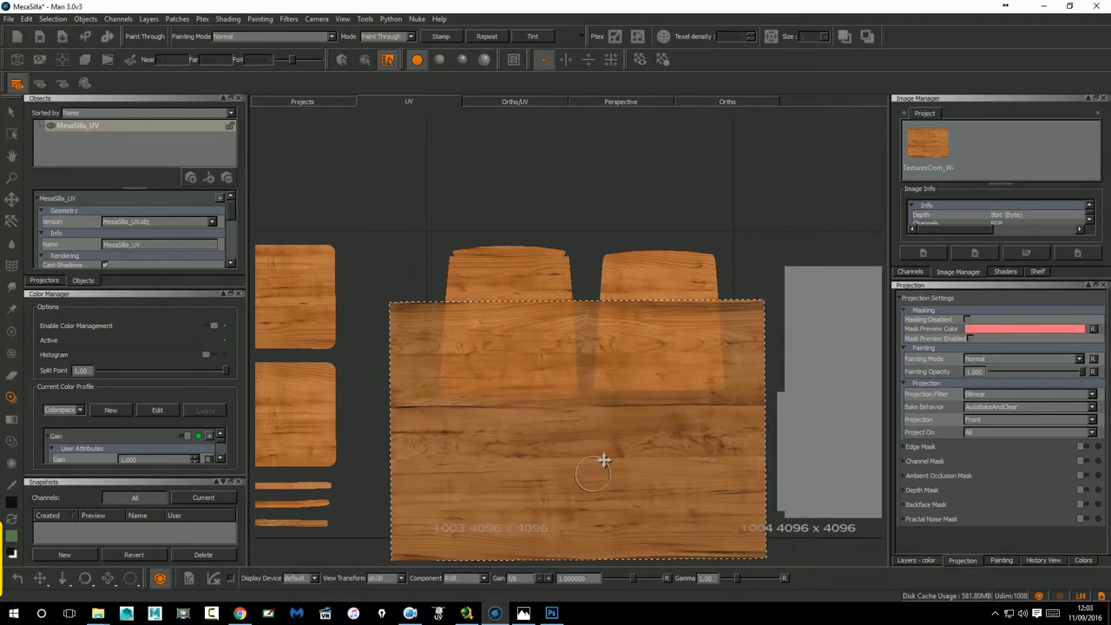
drag(603, 460, 578, 366)
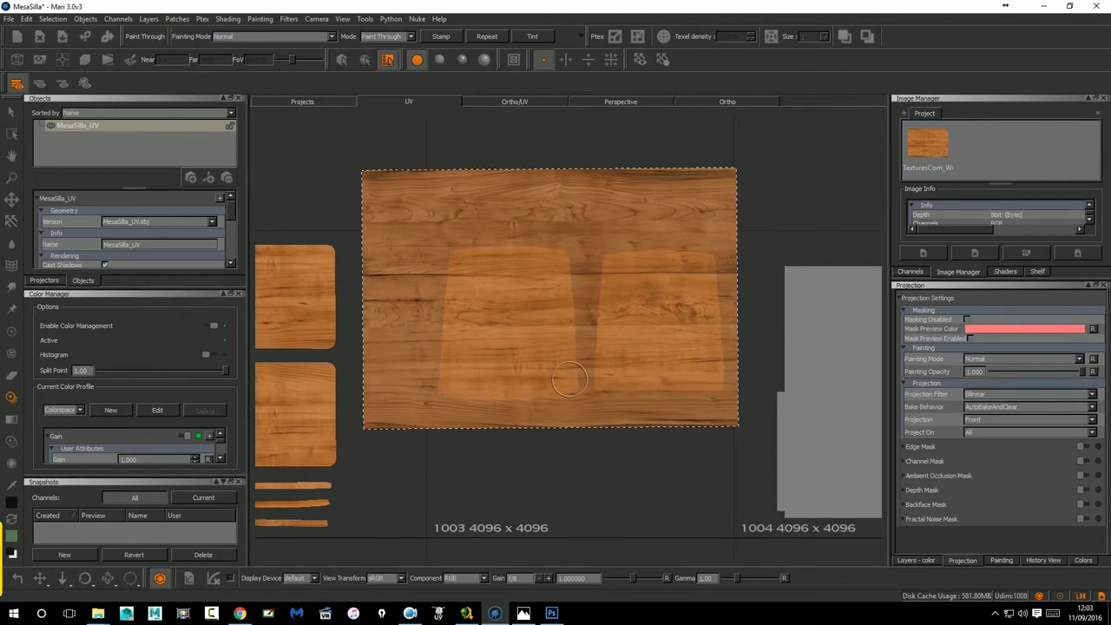
key(b)
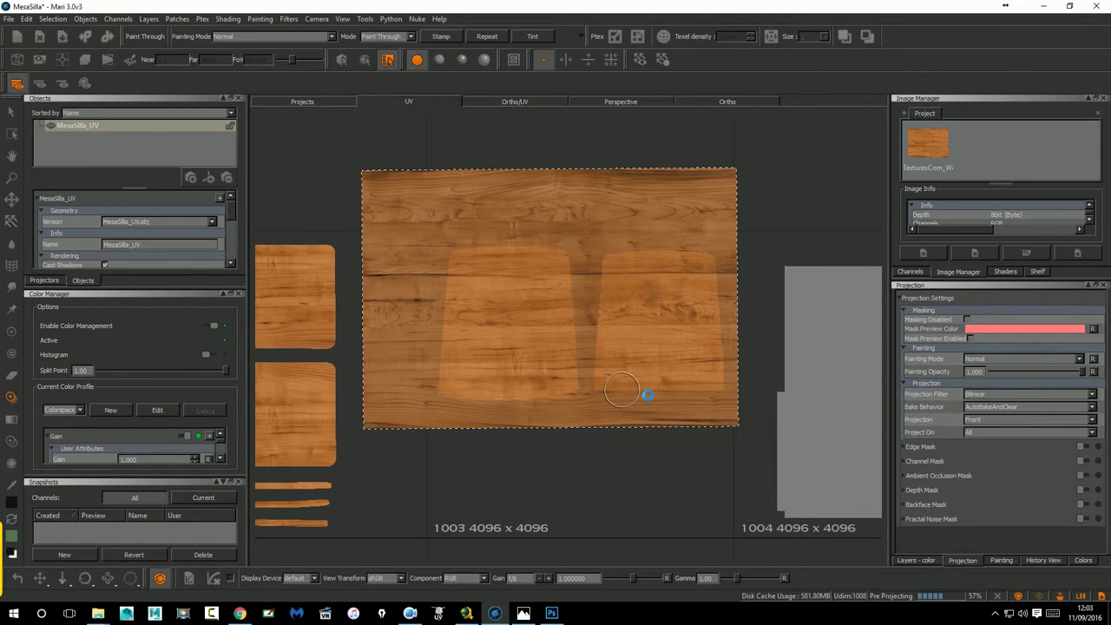
In the Ortho 3D view, orbit and zoom in to check the chair seat's wood grain.
click(717, 102)
key(s)
mouse_move(580, 408)
middle_down()
mouse_move(573, 433)
mouse_move(607, 426)
middle_up()
right_drag(607, 425, 709, 315)
mouse_move(709, 315)
middle_down()
mouse_move(688, 420)
mouse_move(585, 415)
mouse_move(659, 391)
mouse_move(471, 372)
mouse_move(466, 426)
mouse_move(540, 459)
mouse_move(488, 471)
mouse_move(459, 466)
mouse_move(439, 435)
mouse_move(436, 392)
mouse_move(665, 402)
mouse_move(553, 413)
mouse_move(615, 445)
middle_up()
scroll(682, 425, down, 5)
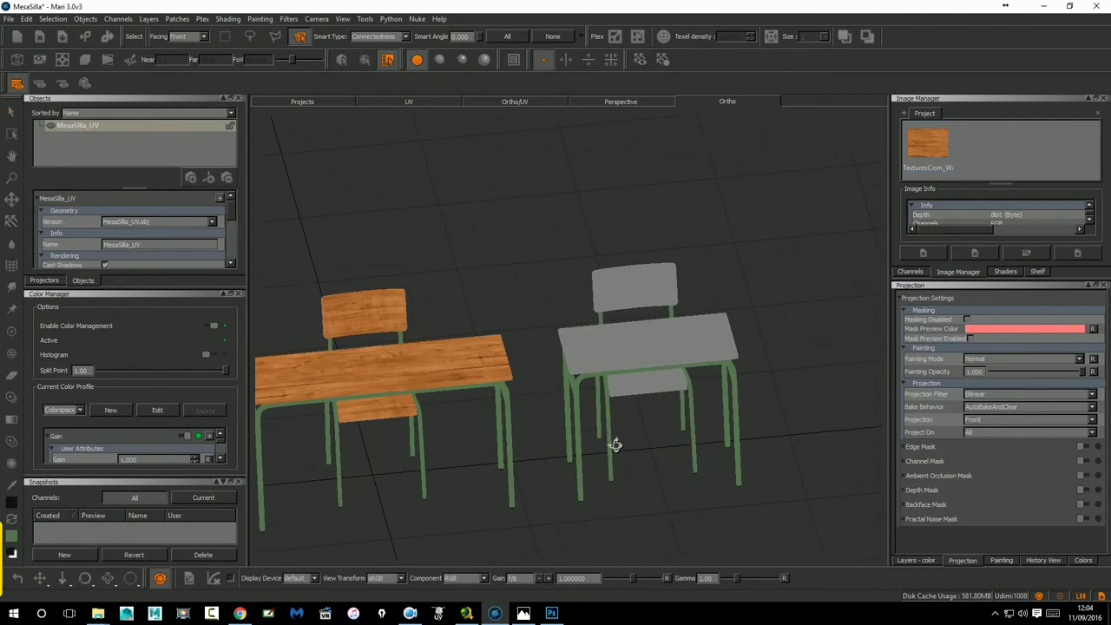
Centre tile 1004 in the UV layout and position the wood image over its desk-top patch.
click(441, 102)
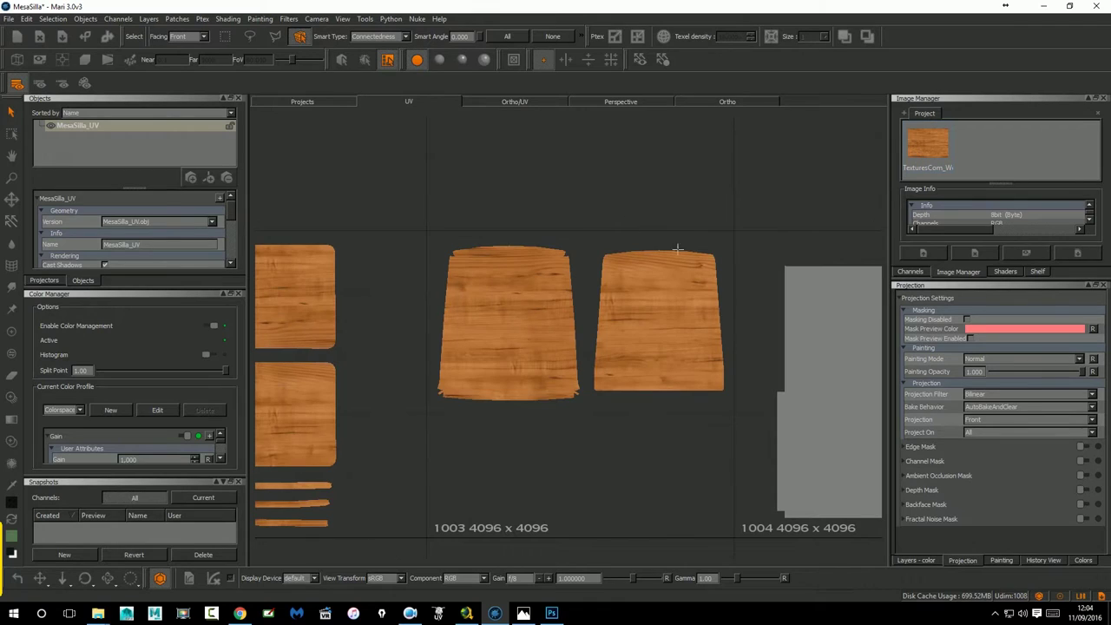
scroll(541, 266, up, 2)
middle_drag(540, 266, 414, 237)
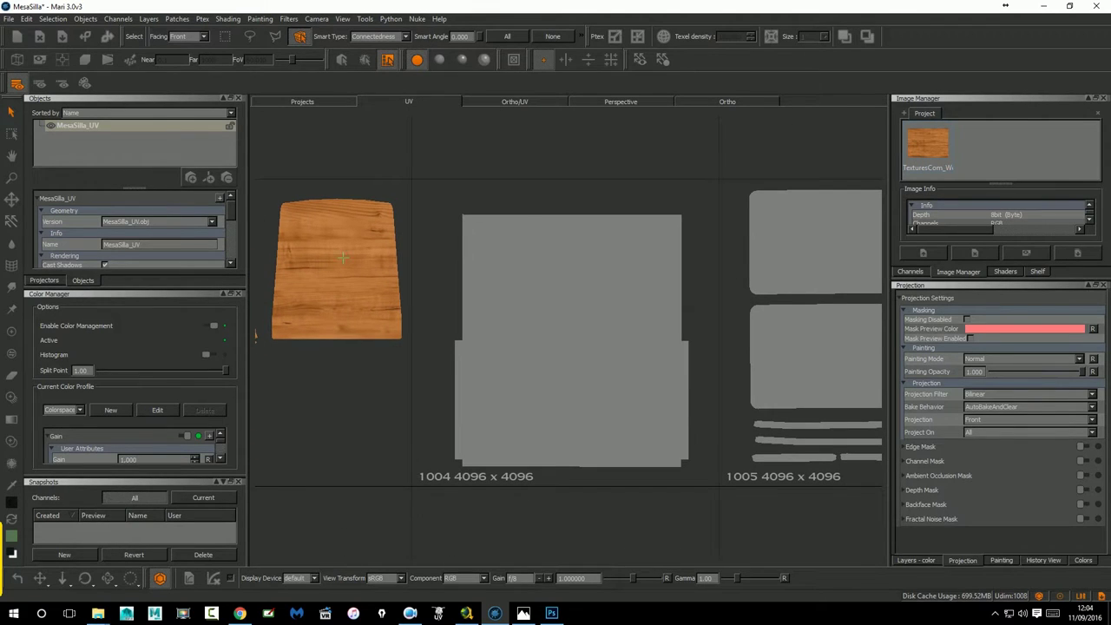
click(12, 396)
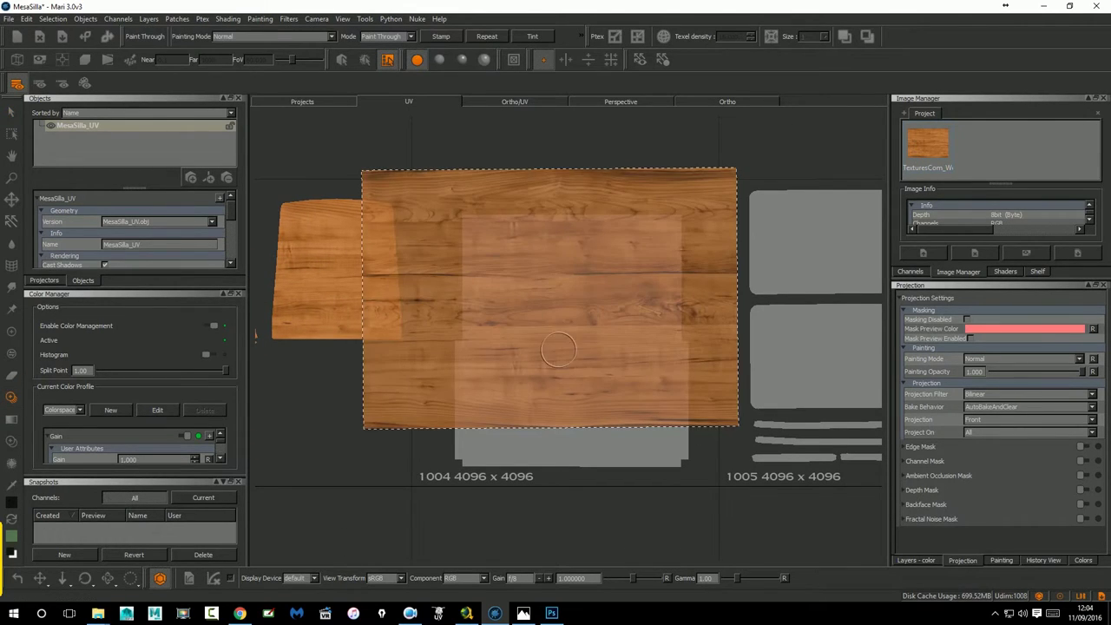
drag(558, 351, 574, 358)
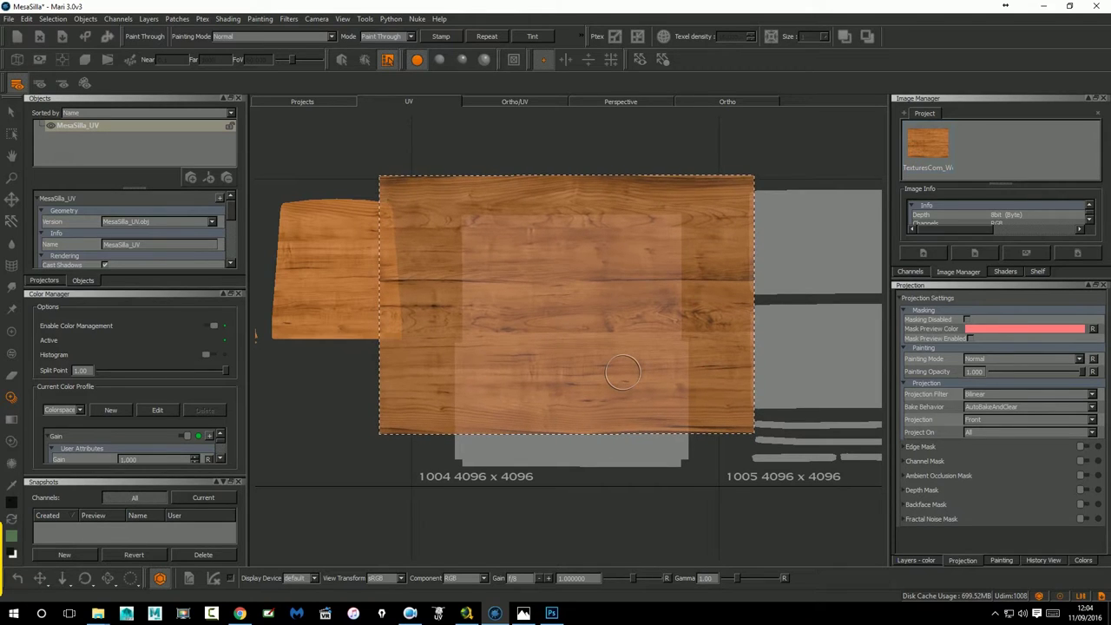
drag(623, 372, 634, 400)
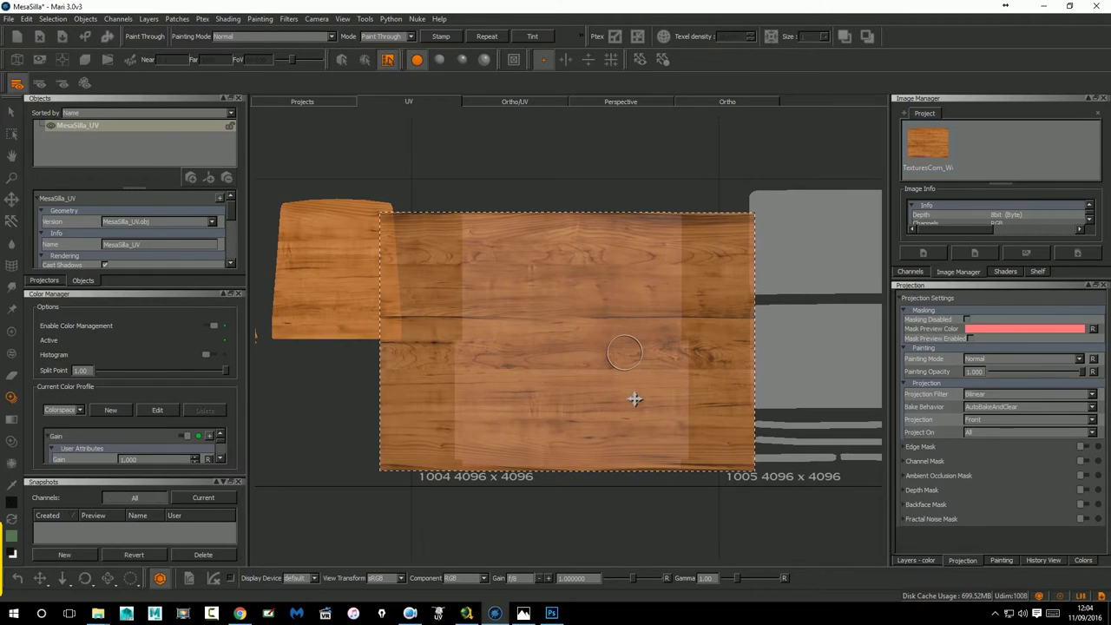
Paint wood along the patch's top edge and bottom-left, then fill most of the lower patch.
mouse_move(444, 226)
mouse_down()
mouse_move(453, 217)
mouse_move(473, 316)
mouse_up()
mouse_move(451, 446)
mouse_down()
mouse_move(608, 464)
mouse_move(681, 456)
mouse_move(664, 319)
mouse_move(526, 344)
mouse_move(483, 387)
mouse_up()
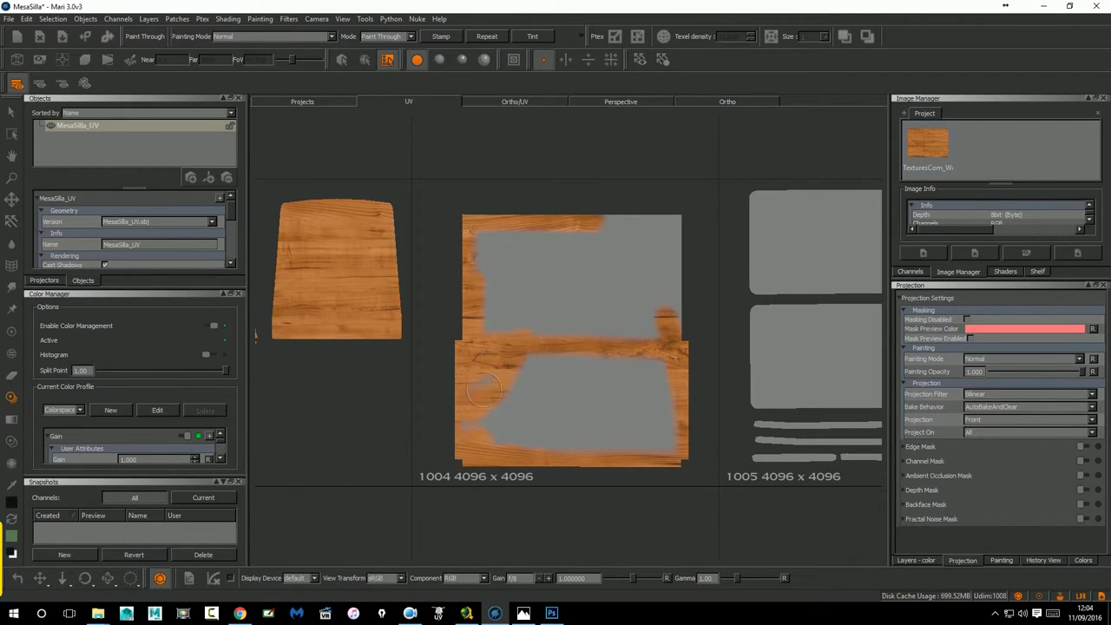
mouse_move(642, 452)
mouse_down()
mouse_move(654, 382)
mouse_move(571, 430)
mouse_up()
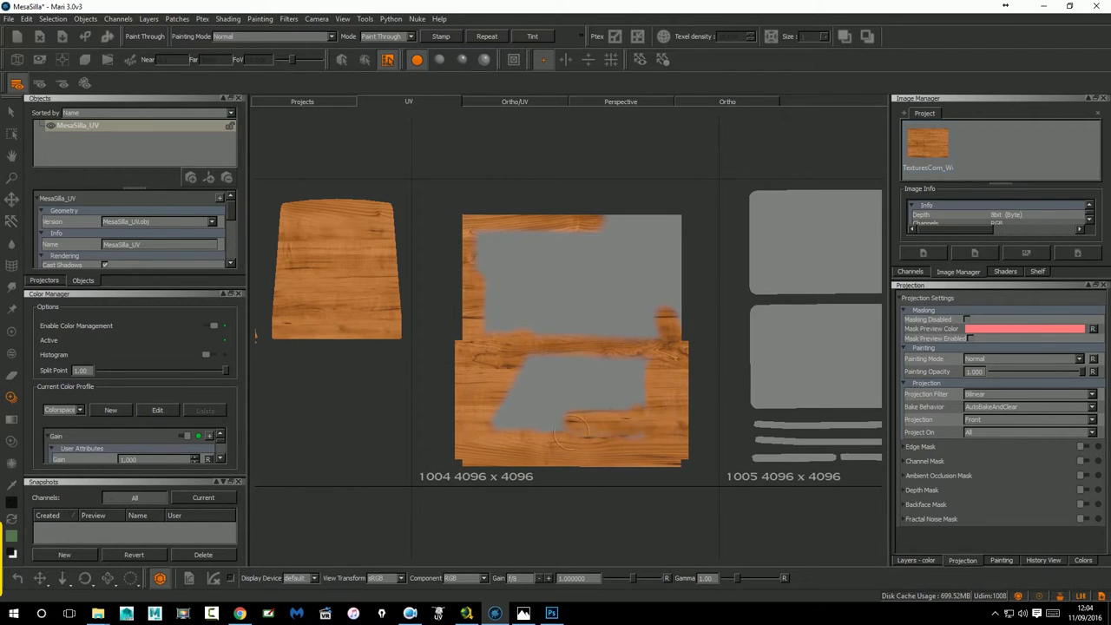
drag(520, 379, 597, 369)
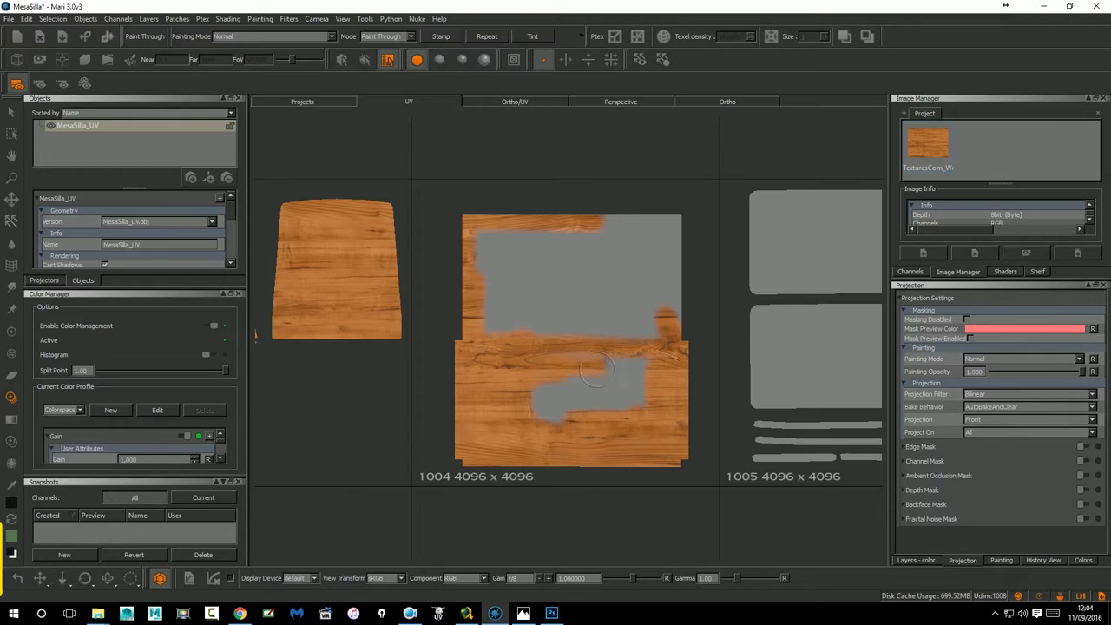
drag(647, 409, 577, 401)
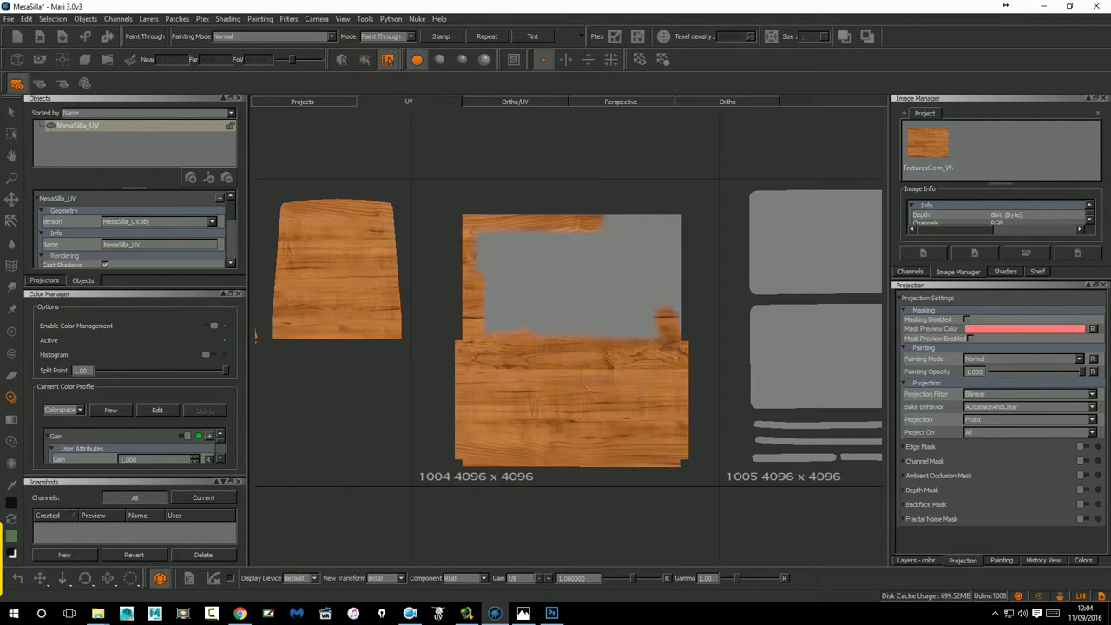
mouse_move(684, 239)
mouse_down()
mouse_move(674, 188)
mouse_move(625, 199)
mouse_move(639, 225)
mouse_up()
drag(638, 328, 615, 331)
Cover the remaining grey areas at the left end and upper part, then project the wood paint.
mouse_move(486, 319)
mouse_down()
mouse_move(479, 243)
mouse_move(509, 225)
mouse_up()
drag(618, 235, 494, 259)
mouse_move(578, 253)
mouse_down()
mouse_move(646, 279)
mouse_move(598, 313)
mouse_up()
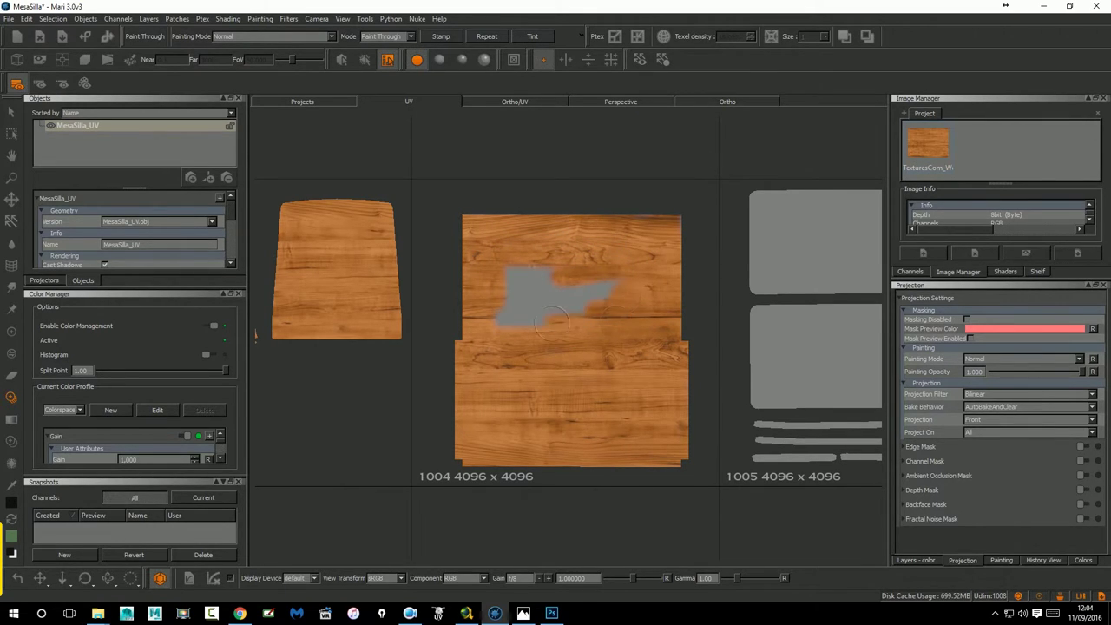
drag(502, 278, 525, 250)
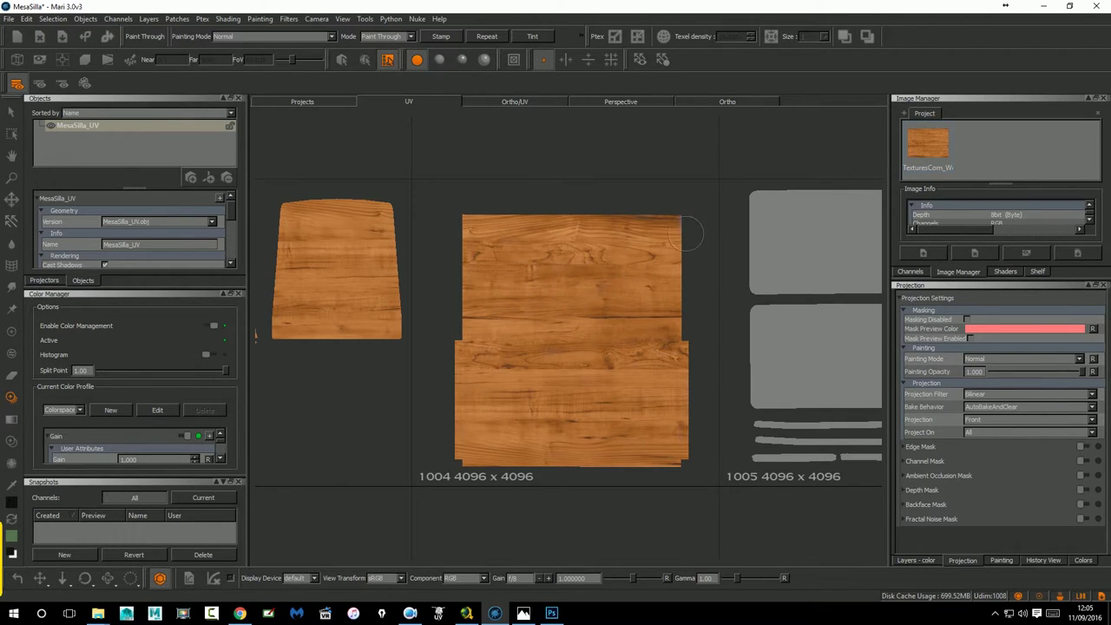
click(605, 335)
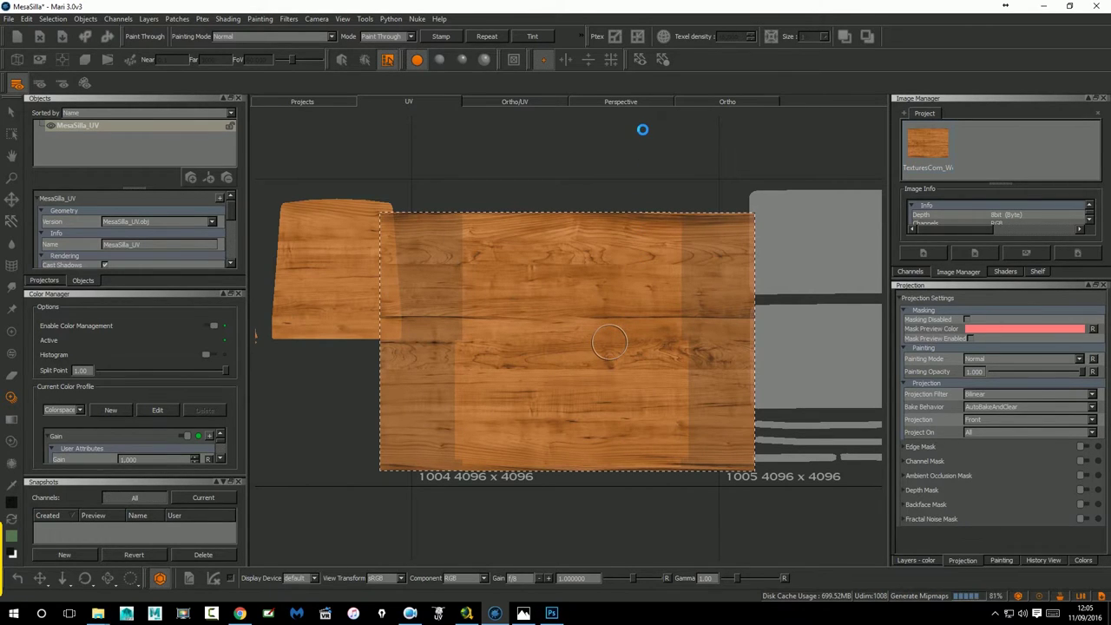
click(703, 101)
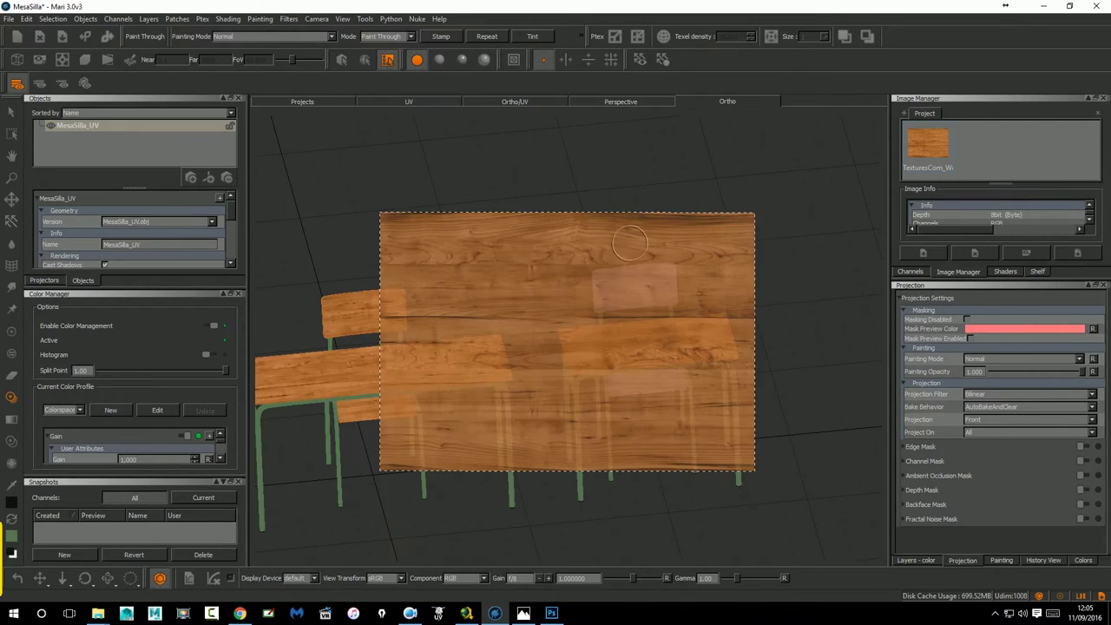
mouse_move(649, 327)
alt+mouse_down()
mouse_move(662, 402)
mouse_move(583, 391)
alt+mouse_up()
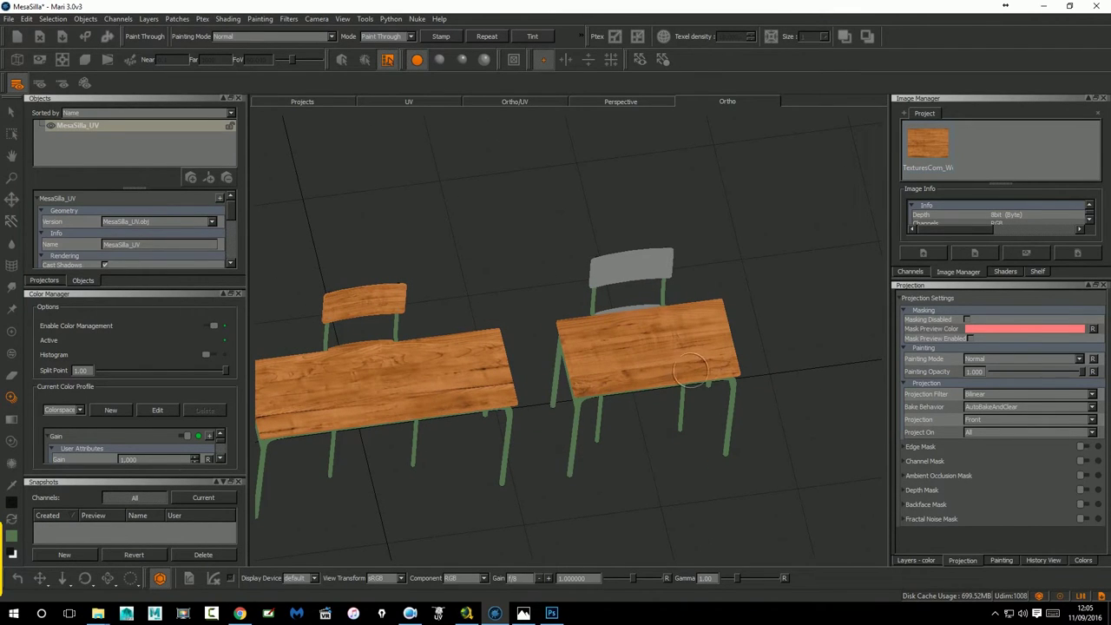
mouse_move(756, 349)
alt+mouse_down()
mouse_move(657, 384)
mouse_move(660, 354)
mouse_move(623, 248)
mouse_move(624, 260)
mouse_move(632, 231)
mouse_move(637, 322)
mouse_move(651, 356)
mouse_move(634, 377)
mouse_move(619, 367)
alt+mouse_up()
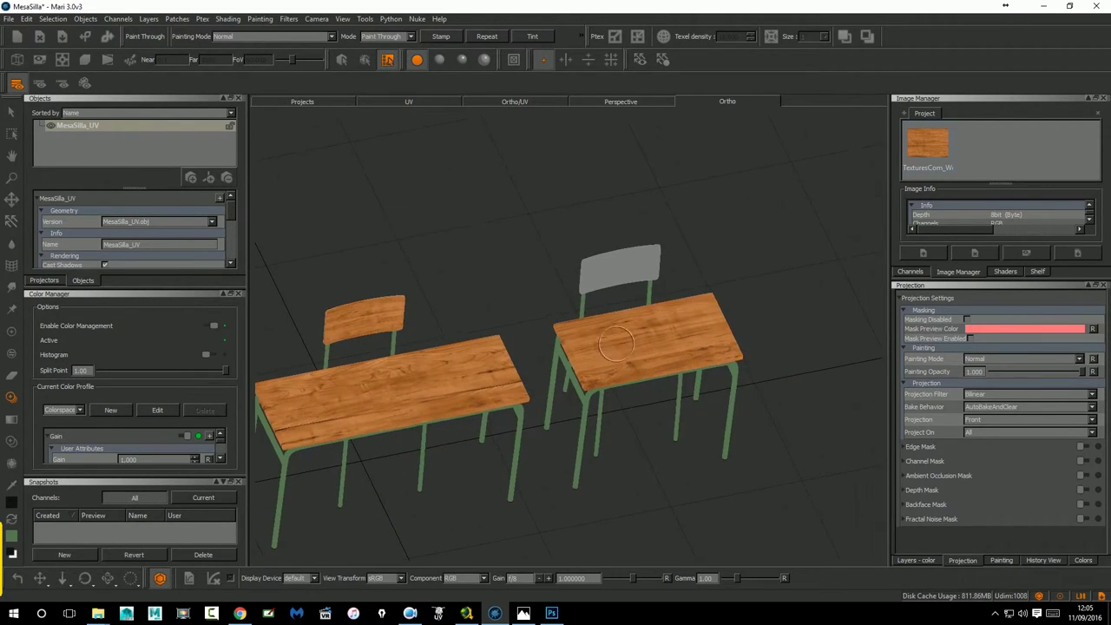
key(t)
click(406, 102)
Centre tile 1005 in the UV layout and position the wood image over its grey islands.
scroll(790, 343, down, 2)
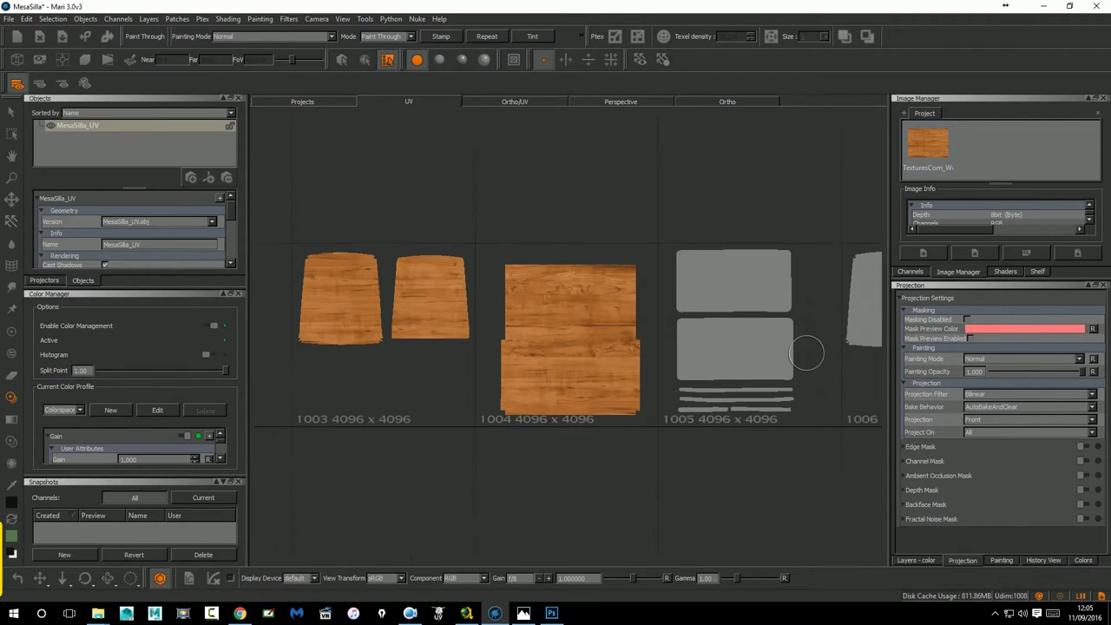
scroll(703, 363, up, 1)
scroll(738, 369, up, 1)
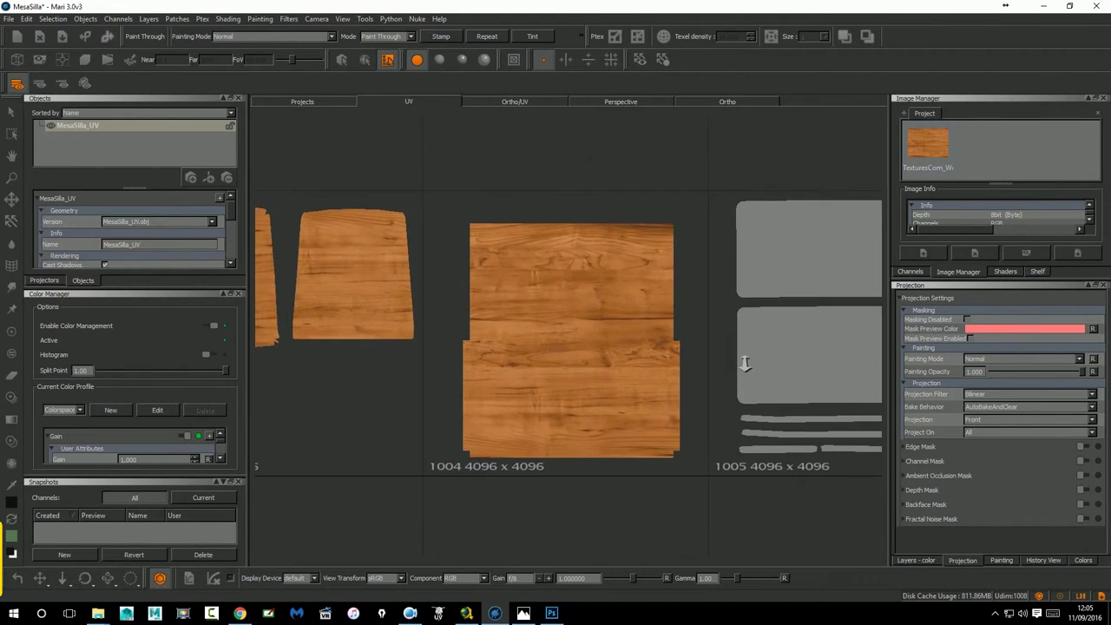
scroll(751, 361, up, 1)
middle_drag(753, 360, 530, 392)
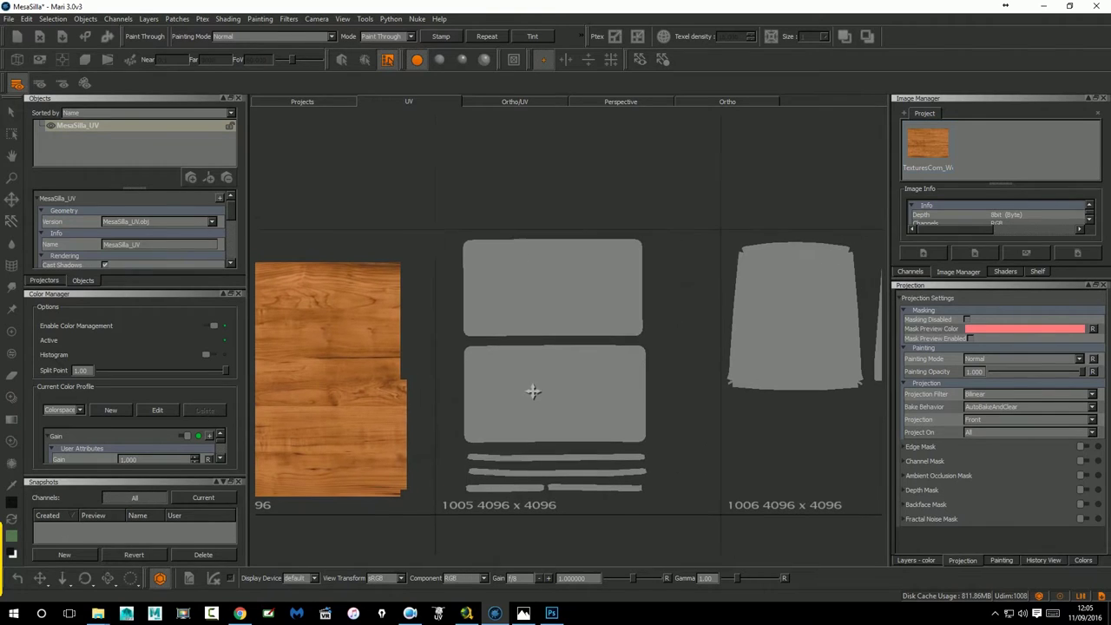
key(t)
drag(612, 321, 591, 295)
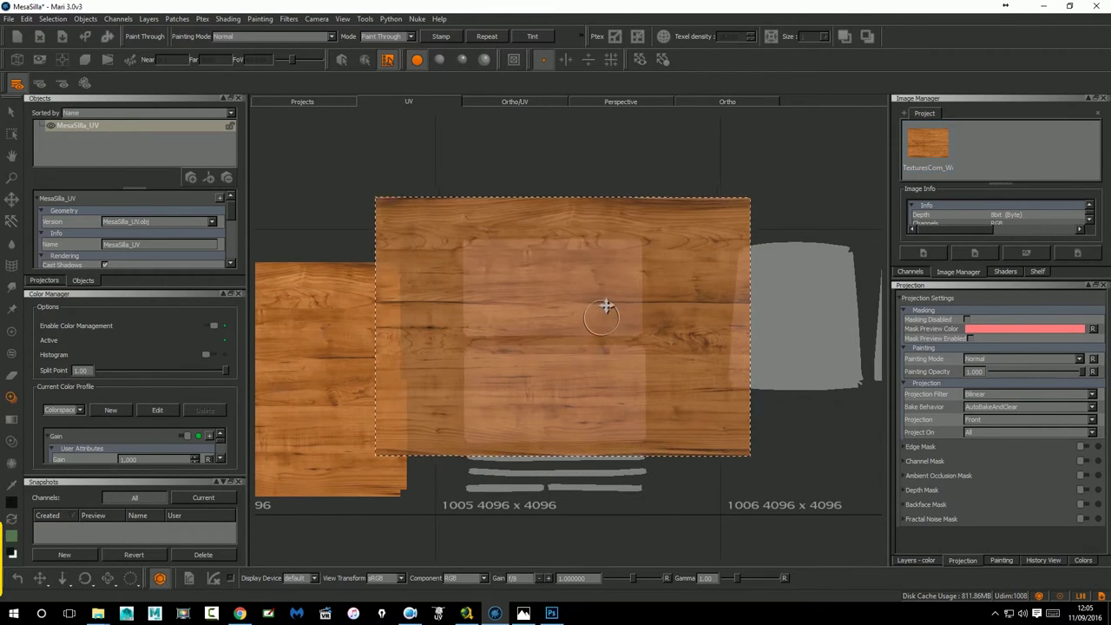
drag(595, 248, 591, 319)
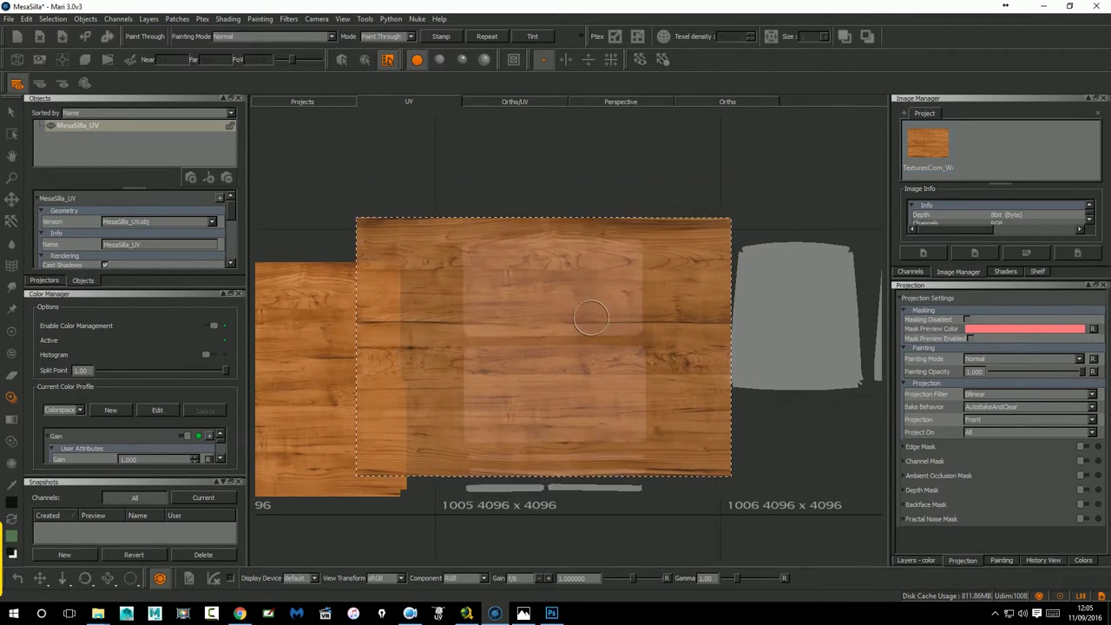
Paint wood grain through the image over the top grey island and project it.
click(480, 253)
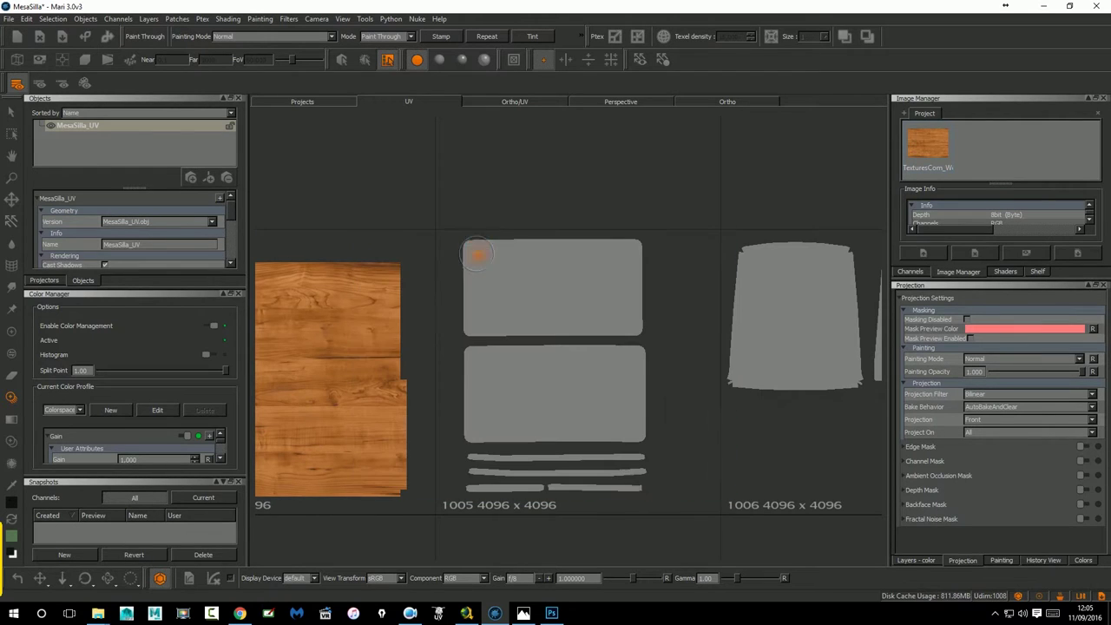
drag(460, 244, 514, 328)
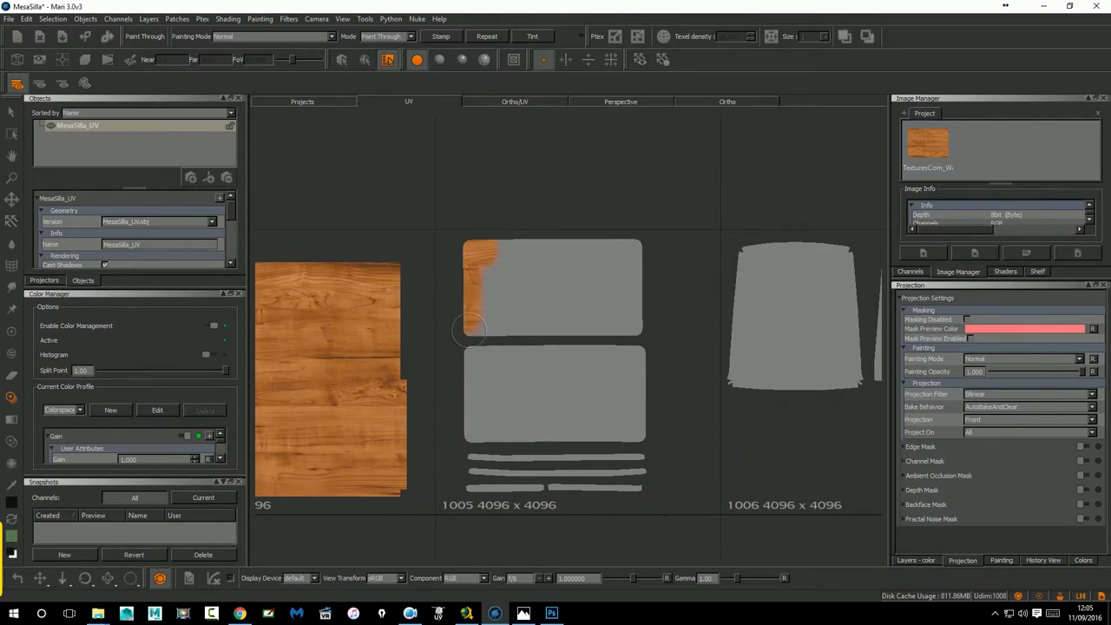
mouse_move(503, 245)
mouse_down()
mouse_move(613, 234)
mouse_move(510, 250)
mouse_up()
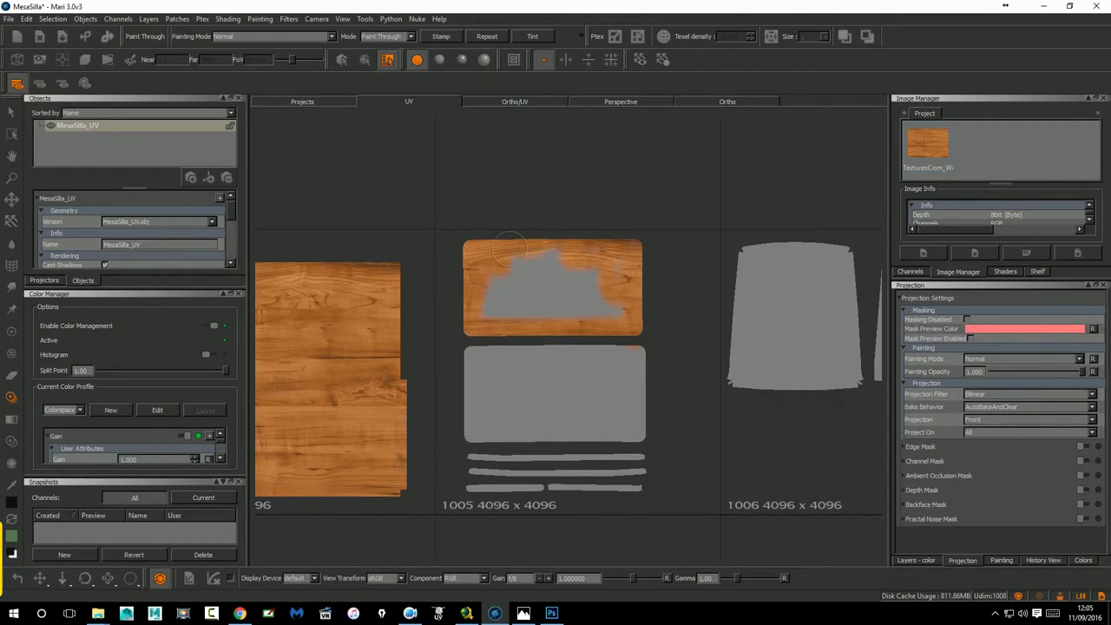
drag(610, 305, 597, 305)
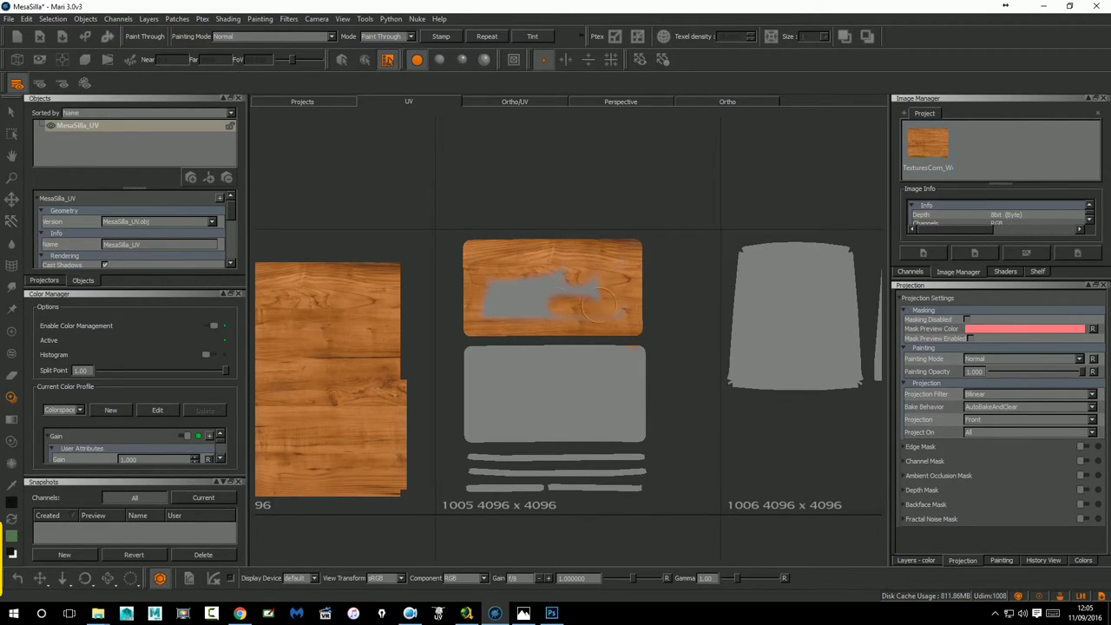
drag(486, 278, 563, 292)
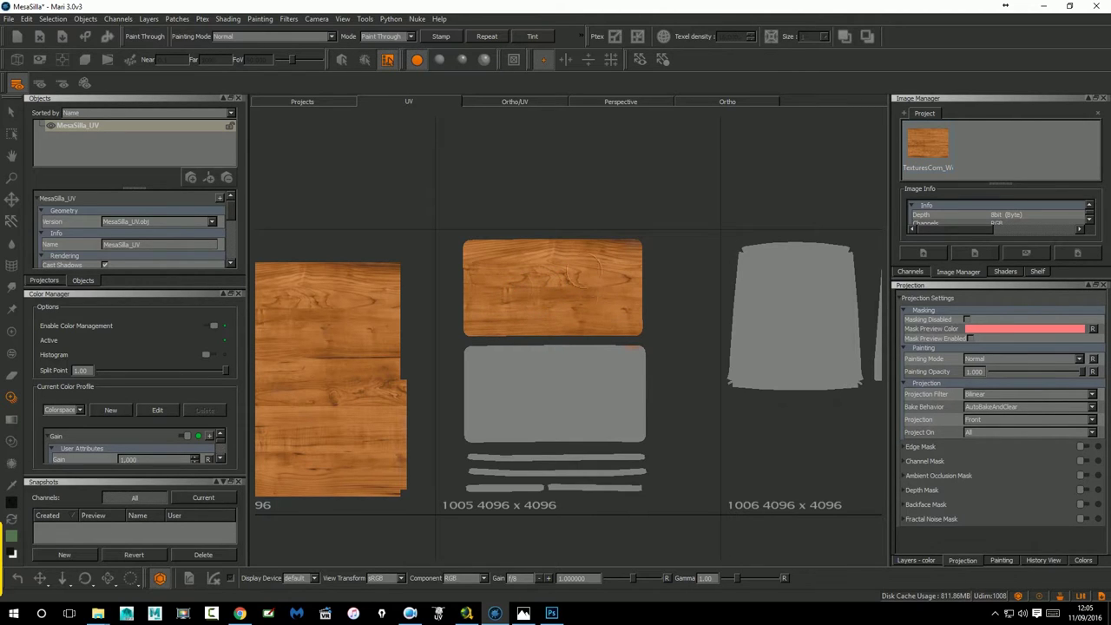
click(644, 239)
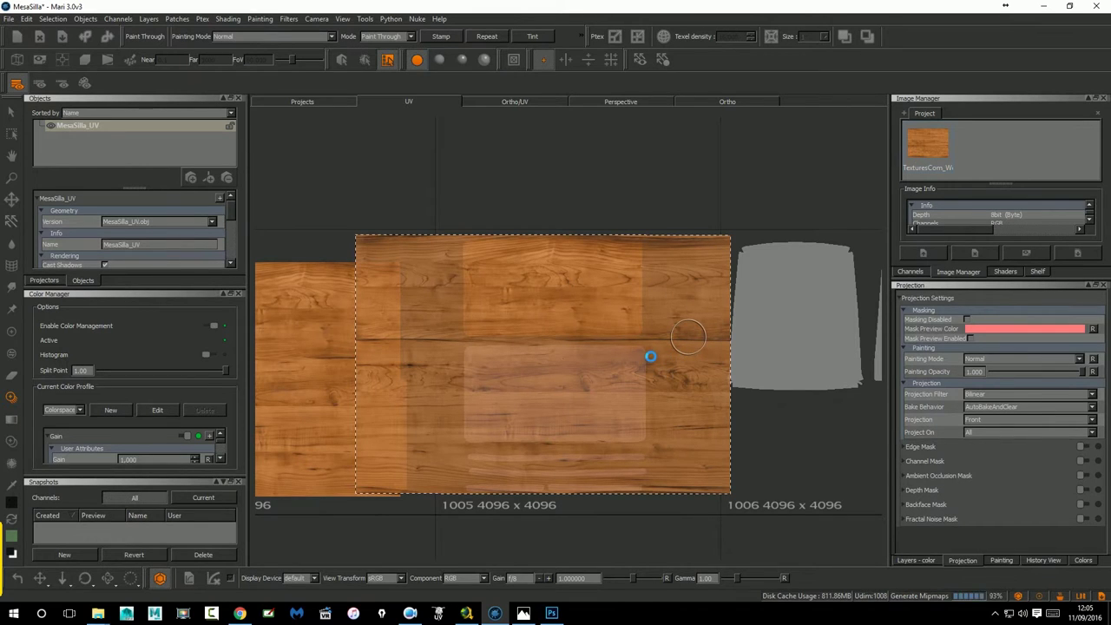
Paint wood over the lower island's grey patch and the thin strips below it.
mouse_move(652, 351)
mouse_down()
mouse_move(568, 430)
mouse_move(474, 436)
mouse_up()
mouse_move(605, 439)
mouse_down()
mouse_move(651, 343)
mouse_move(473, 356)
mouse_move(459, 476)
mouse_move(469, 373)
mouse_move(499, 390)
mouse_move(584, 349)
mouse_move(651, 351)
mouse_move(647, 416)
mouse_move(554, 422)
mouse_up()
drag(535, 368, 580, 389)
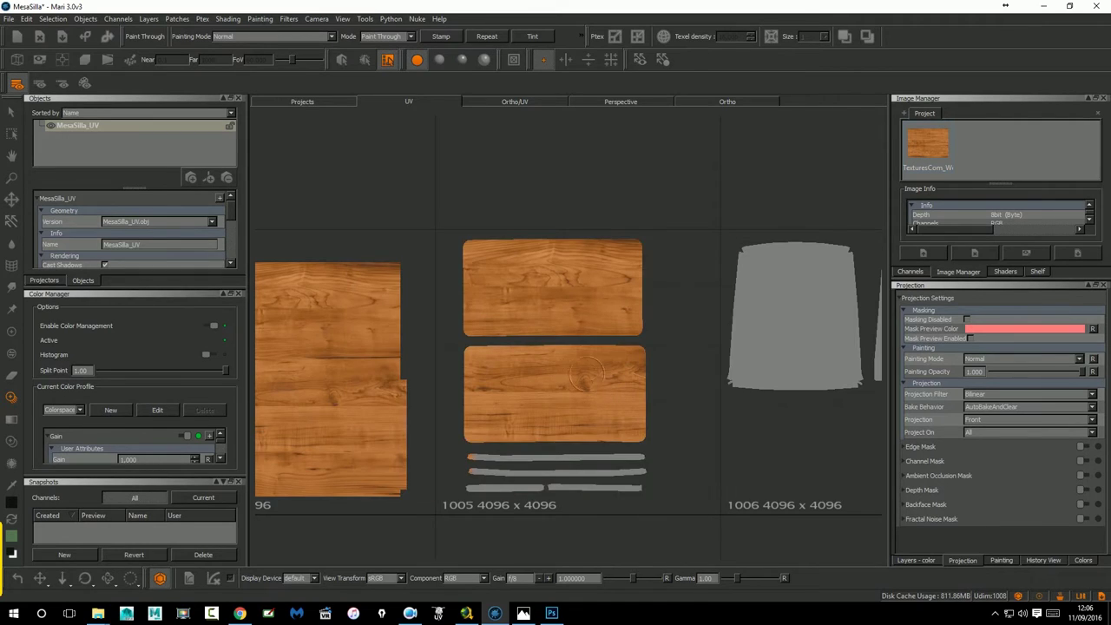
mouse_move(569, 464)
mouse_down()
mouse_move(508, 468)
mouse_move(627, 450)
mouse_move(565, 474)
mouse_up()
mouse_move(484, 474)
mouse_down()
mouse_move(505, 487)
mouse_move(616, 488)
mouse_move(486, 479)
mouse_up()
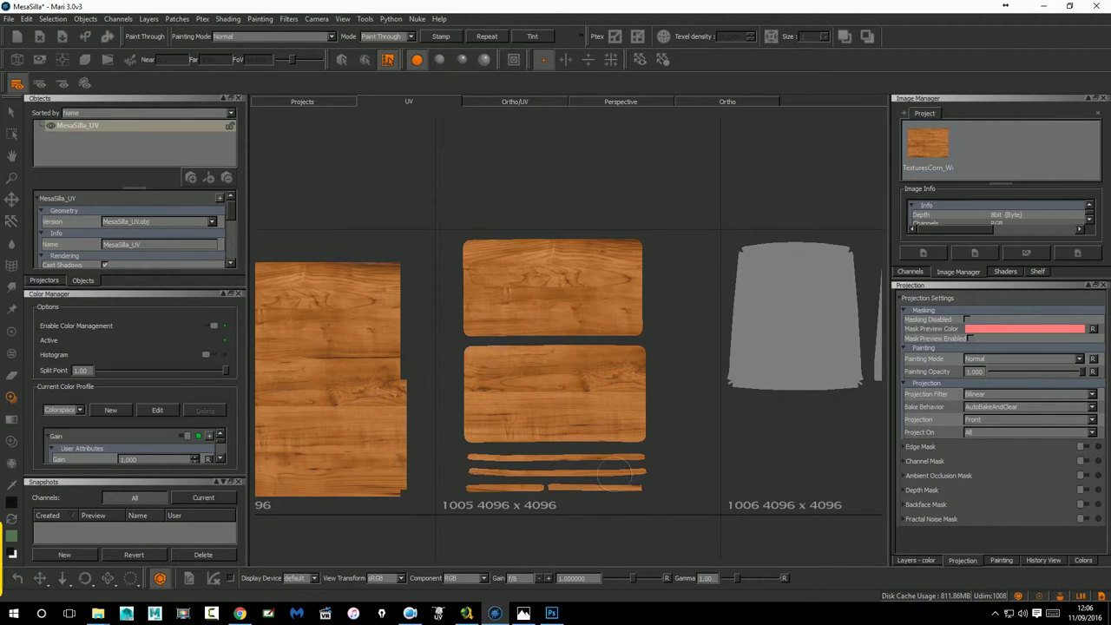
drag(607, 481, 626, 467)
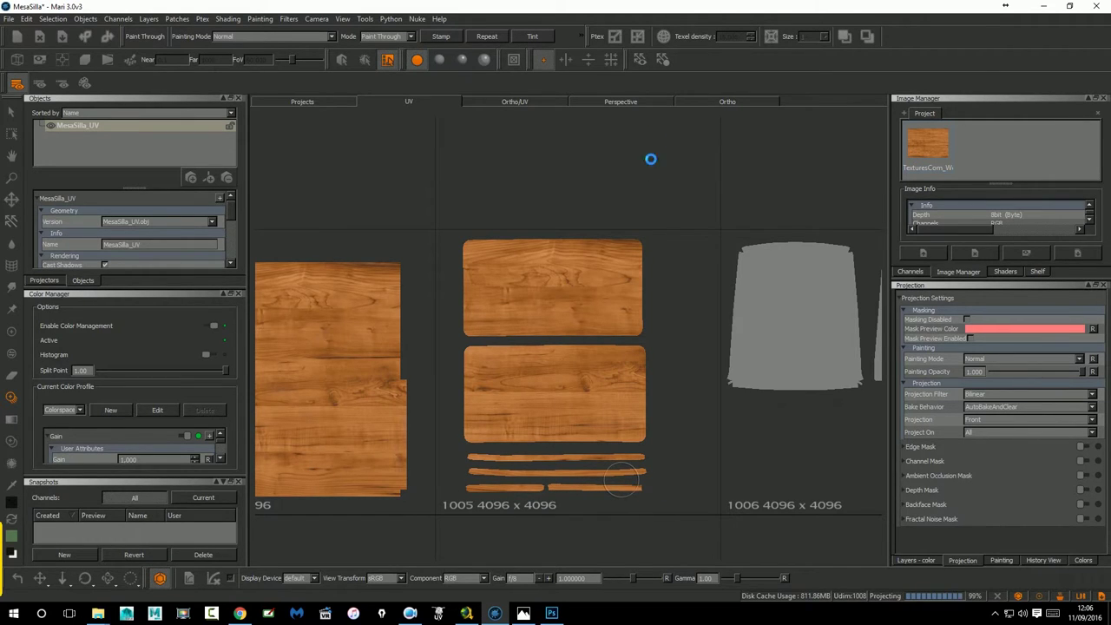
Switch to the orthographic 3D view and orbit to a front view of both desks and chairs.
click(708, 102)
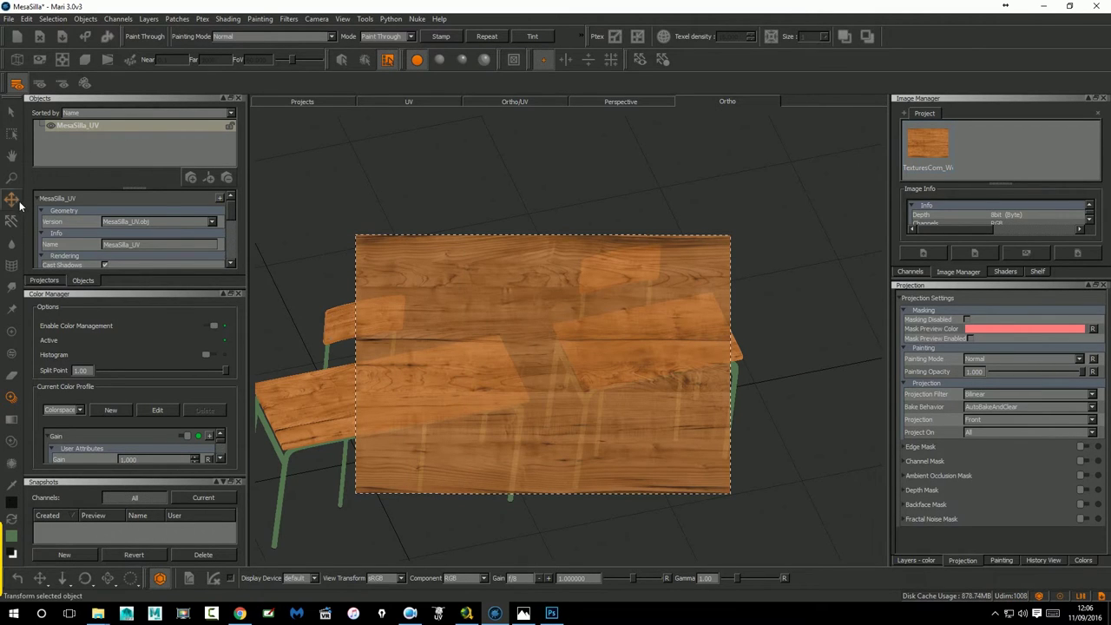
click(12, 112)
mouse_move(587, 324)
alt+mouse_down()
mouse_move(622, 411)
mouse_move(593, 360)
mouse_move(612, 358)
alt+mouse_up()
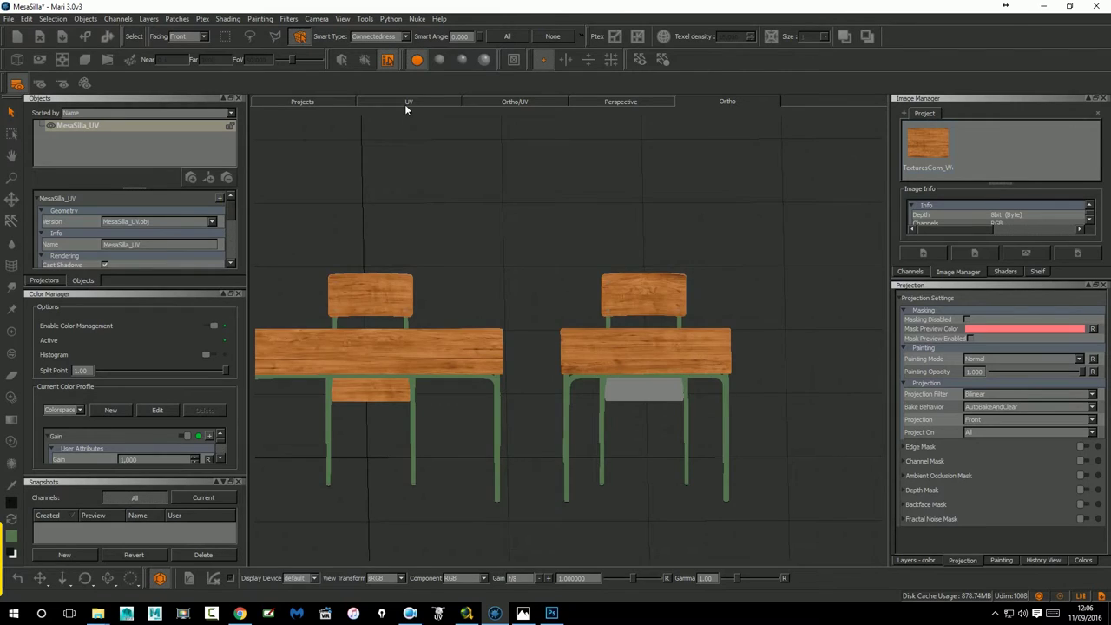
In tile 1006's UV layout, select the two grey chair-back shells and limit projection to them.
click(406, 103)
middle_drag(798, 375, 508, 411)
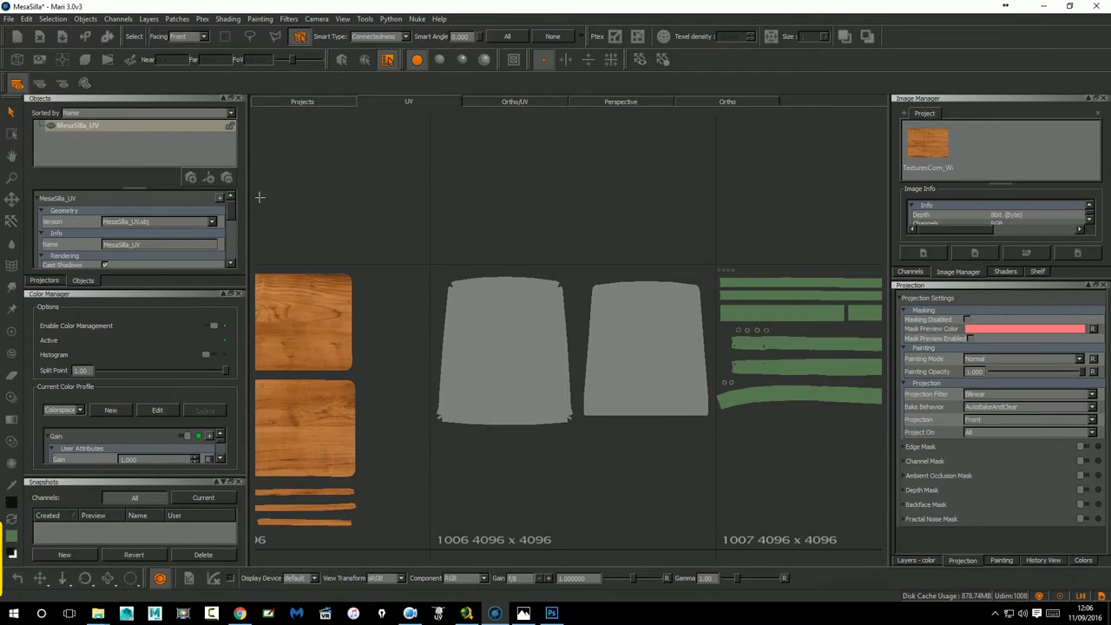
mouse_move(461, 305)
mouse_down()
mouse_move(669, 486)
mouse_move(712, 475)
mouse_up()
mouse_move(629, 272)
middle_down()
mouse_move(433, 278)
mouse_move(625, 283)
middle_up()
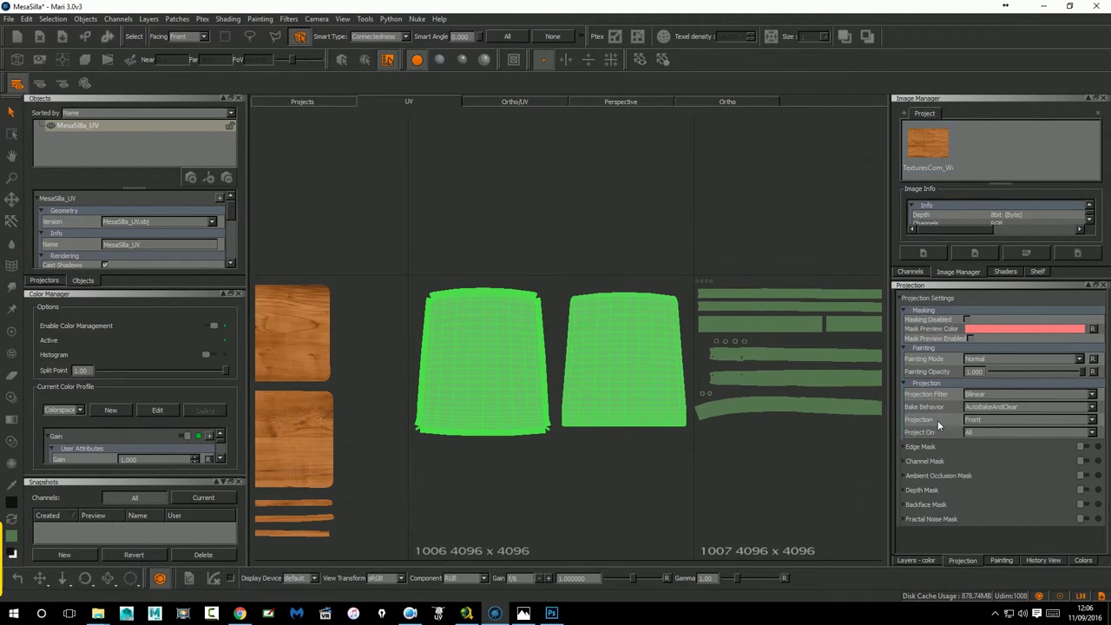
click(1017, 431)
click(976, 445)
click(11, 398)
Paint wood through the image over all grey parts of both shells and bake it.
mouse_move(439, 334)
mouse_down()
mouse_move(538, 299)
mouse_move(538, 425)
mouse_move(525, 436)
mouse_up()
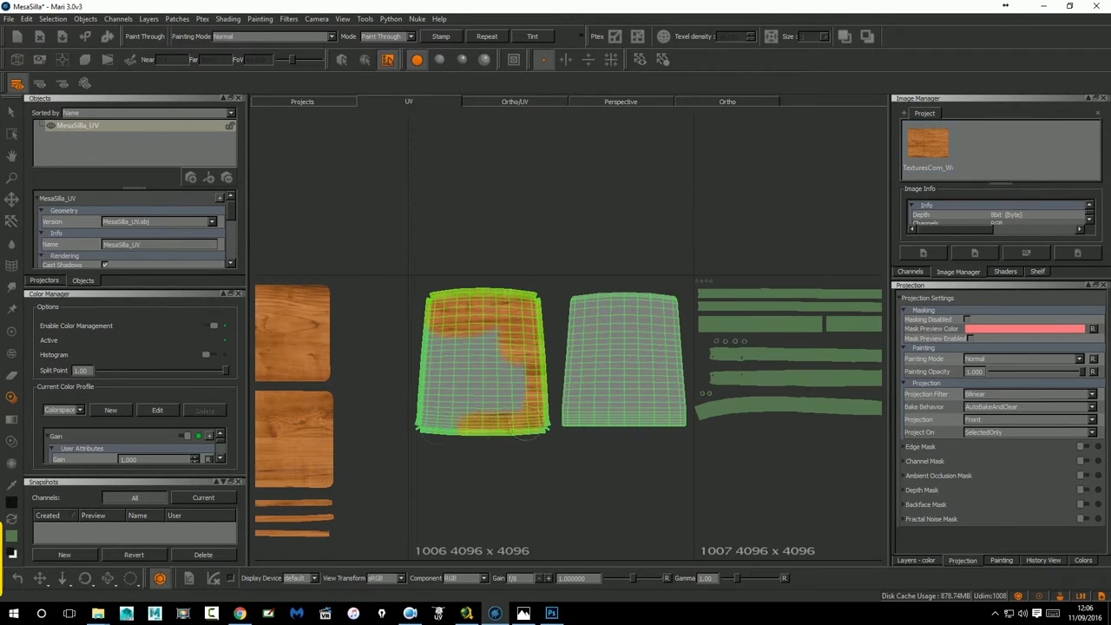
mouse_move(451, 382)
mouse_down()
mouse_move(474, 390)
mouse_move(516, 371)
mouse_up()
mouse_move(579, 352)
mouse_down()
mouse_move(573, 306)
mouse_move(642, 293)
mouse_move(672, 368)
mouse_move(673, 427)
mouse_up()
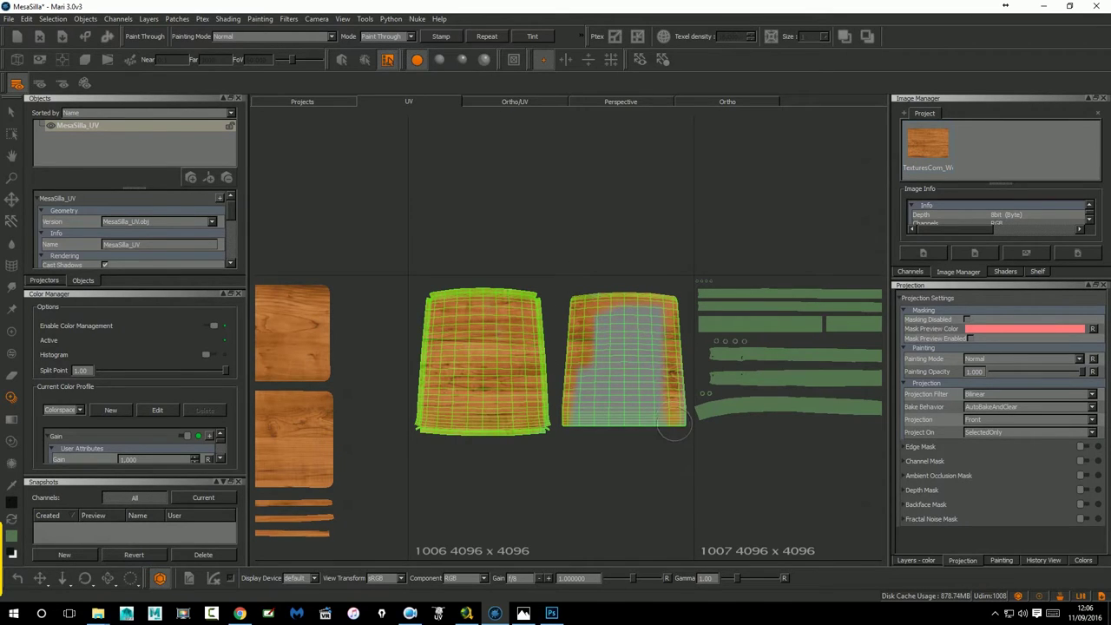
mouse_move(675, 347)
mouse_down()
mouse_move(670, 425)
mouse_move(629, 382)
mouse_up()
drag(724, 396, 536, 361)
drag(618, 330, 627, 282)
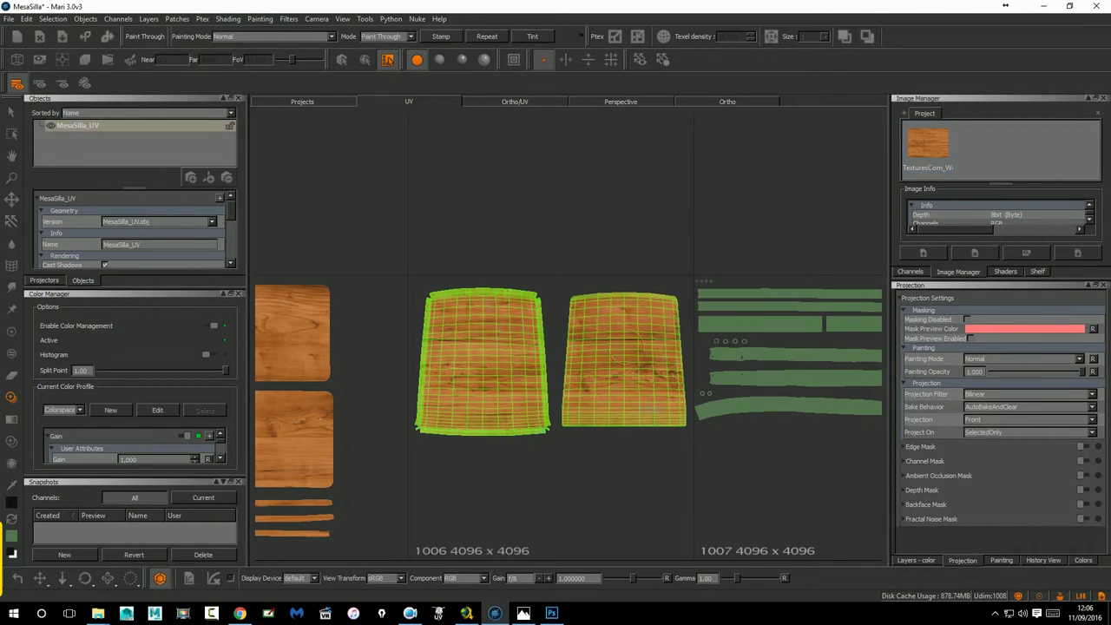
key(b)
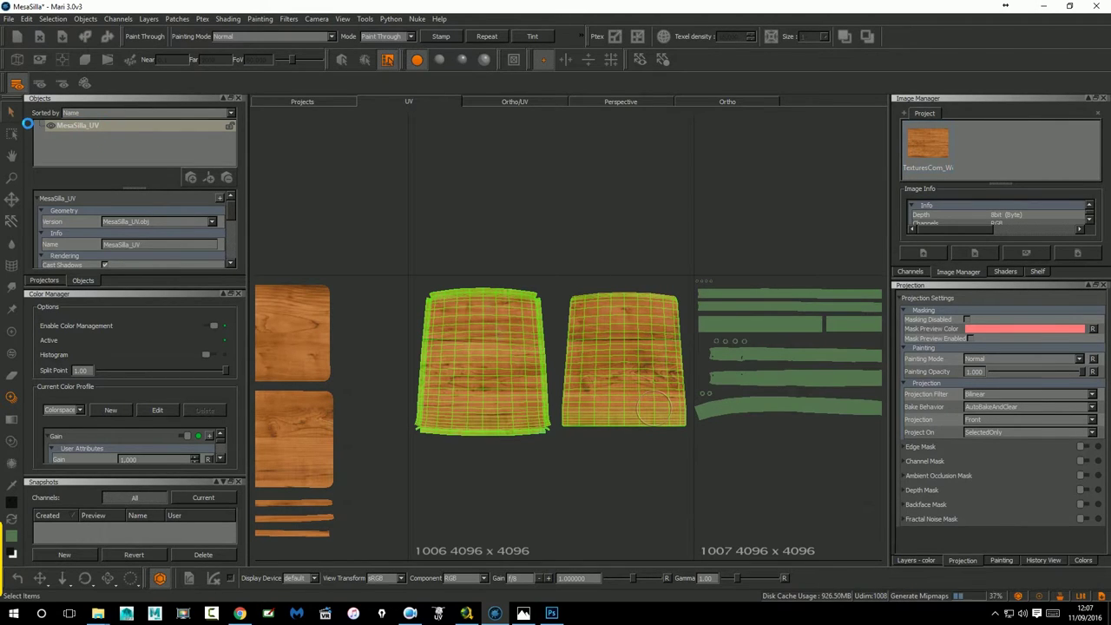
Clear the chair-back patch selection and set Project On to All.
key(s)
click(509, 177)
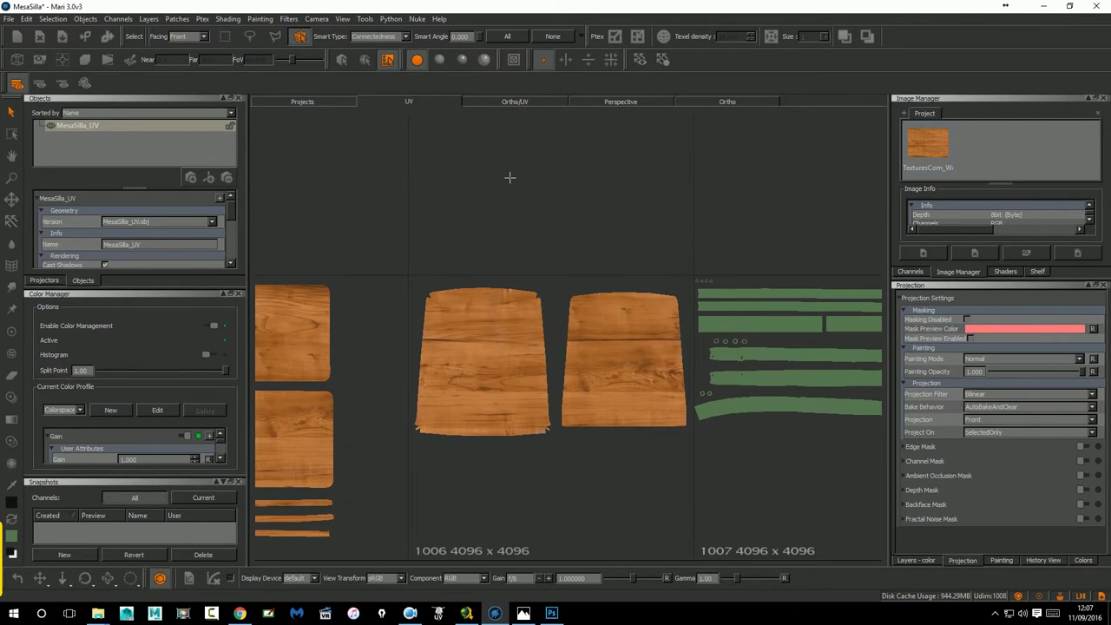
click(998, 432)
click(998, 421)
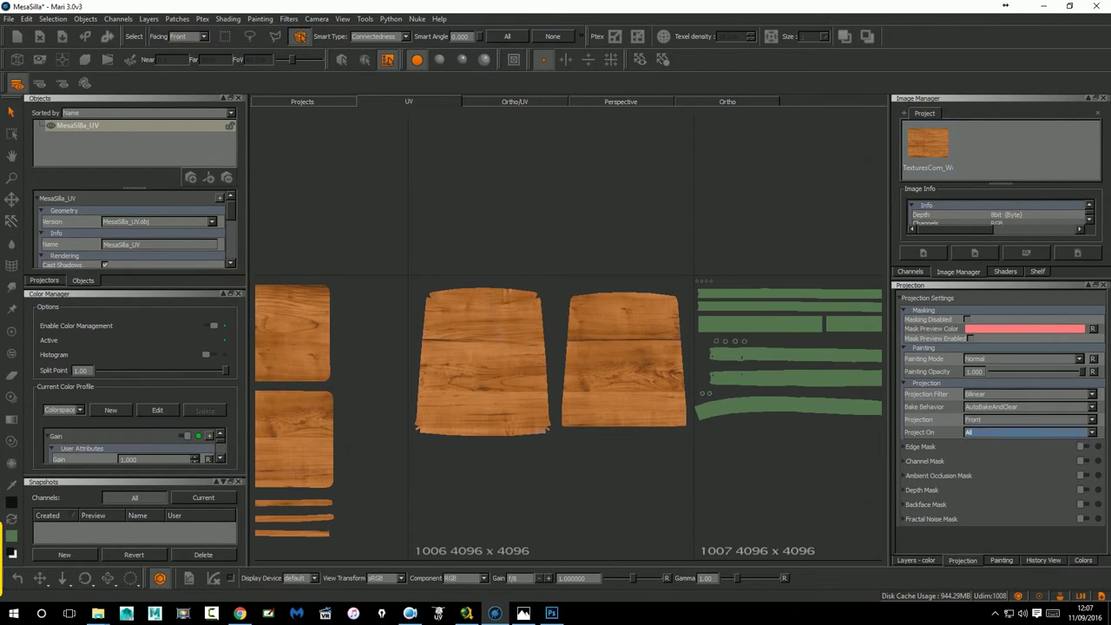
Try a Paint dab and undo it, then return to Paint Through with the wood image showing.
click(12, 333)
click(524, 421)
key(ctrl+z)
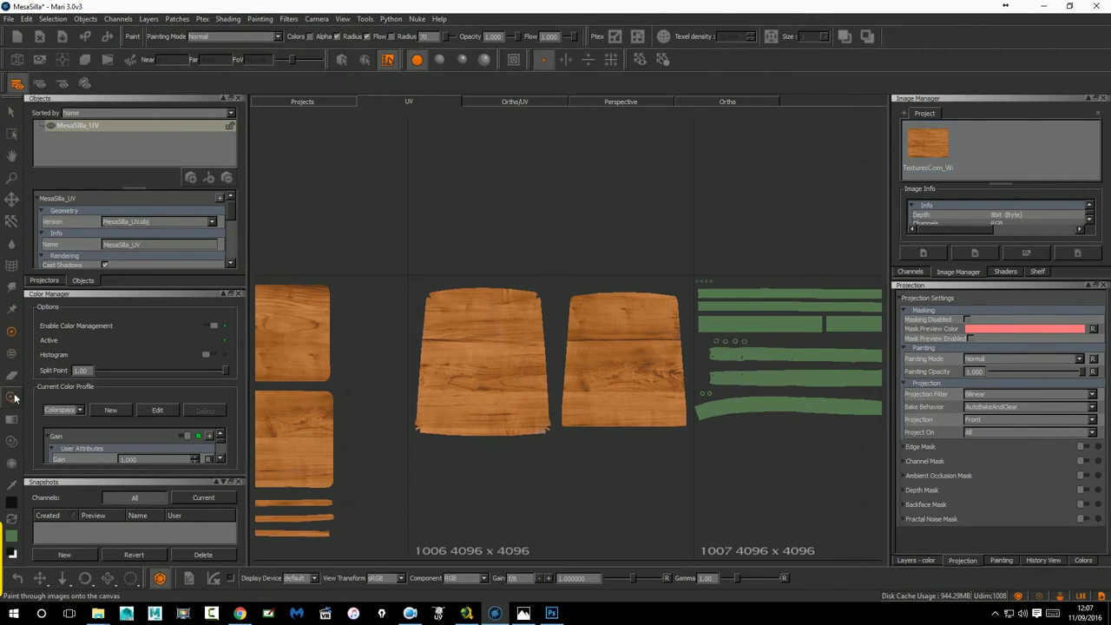
click(11, 397)
key(b)
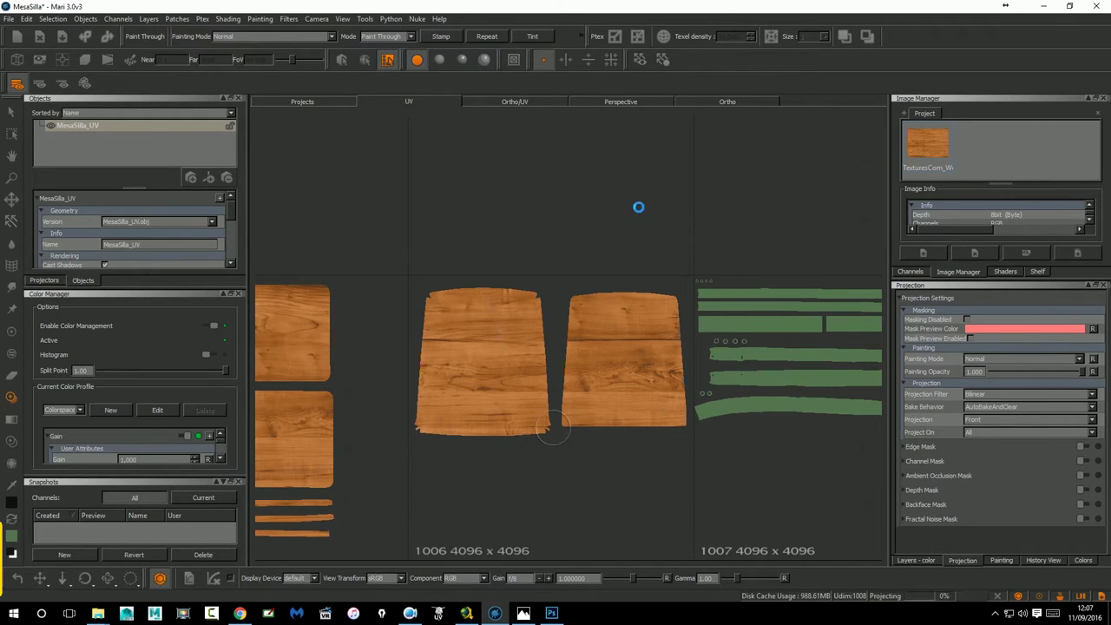
key(t)
Orbit the orthographic view to the desks' front and bring up the desk reference photos.
click(699, 103)
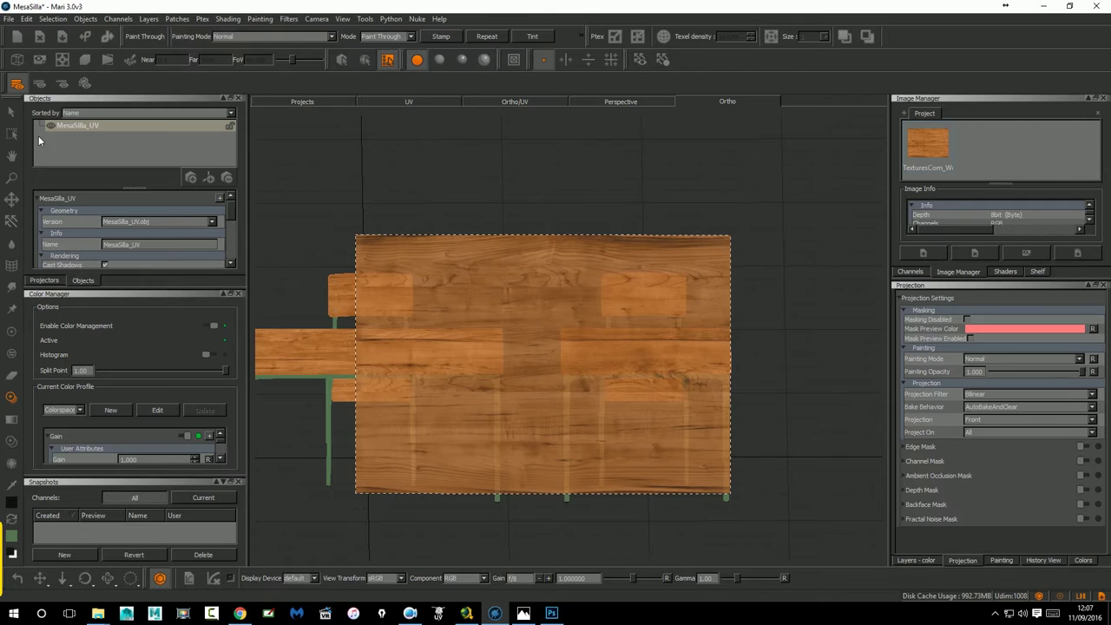
click(11, 113)
mouse_move(694, 347)
alt+mouse_down()
mouse_move(717, 330)
mouse_move(677, 263)
mouse_move(727, 284)
mouse_move(527, 298)
mouse_move(674, 287)
mouse_move(699, 298)
mouse_move(625, 295)
mouse_move(556, 248)
mouse_move(558, 225)
mouse_move(499, 298)
mouse_move(508, 298)
mouse_move(497, 292)
alt+mouse_up()
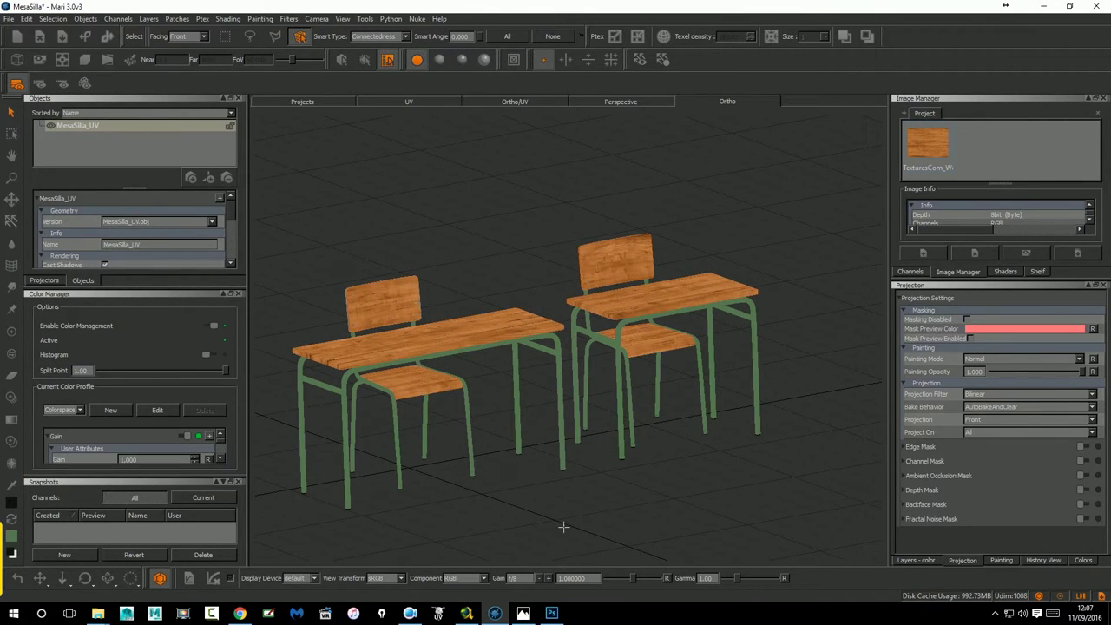
click(523, 613)
mouse_move(569, 323)
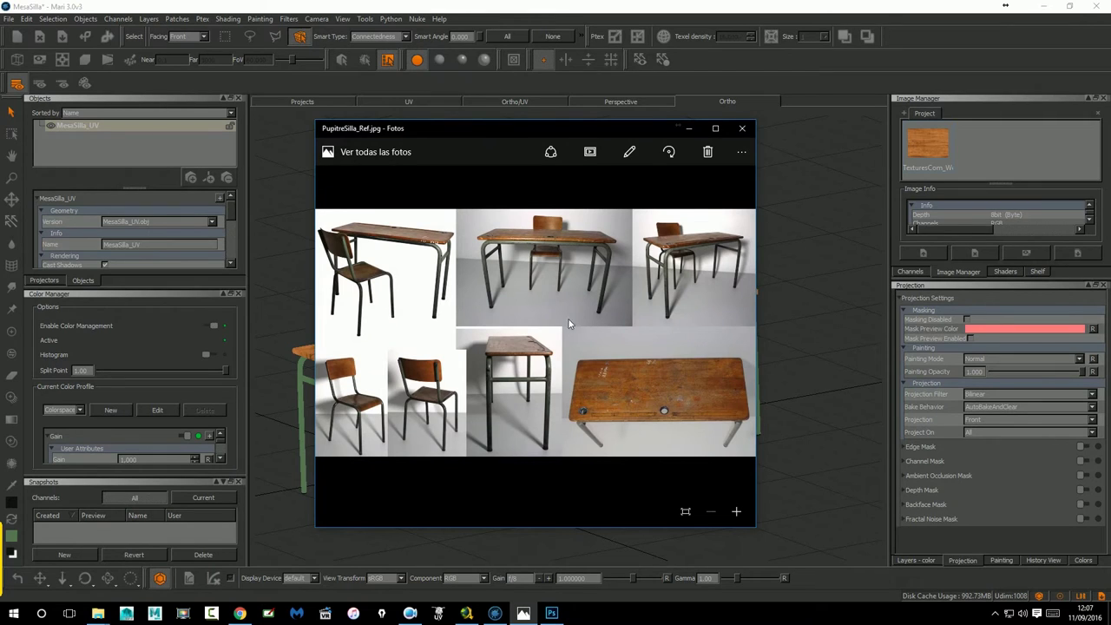
Maximize the PupitreSilla_Ref.jpg reference photos to study them, then close Photos.
click(715, 127)
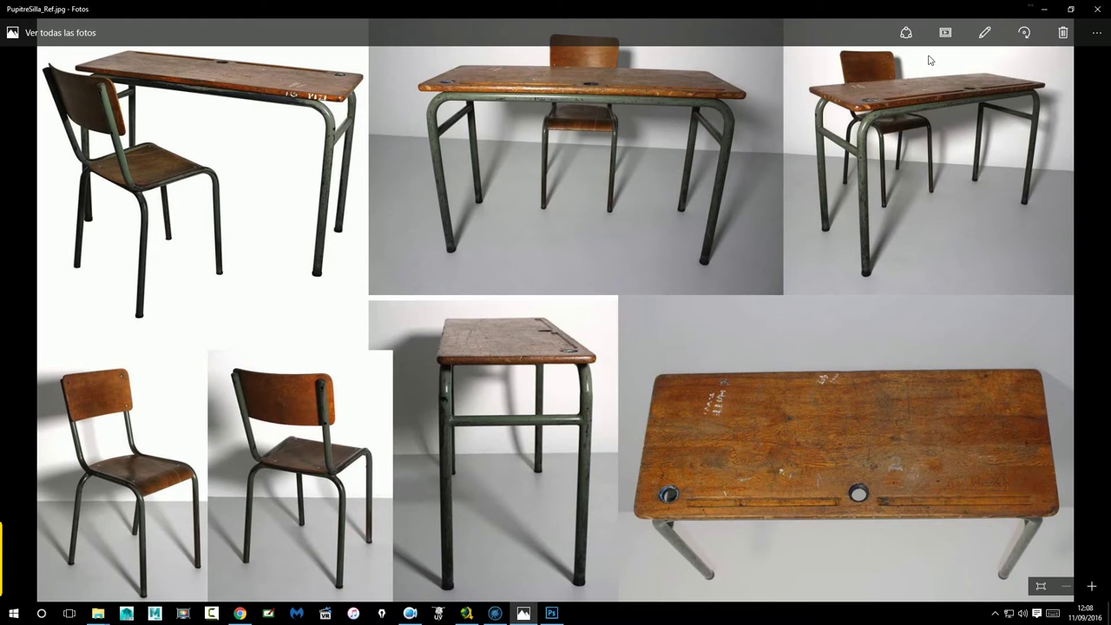
click(1096, 9)
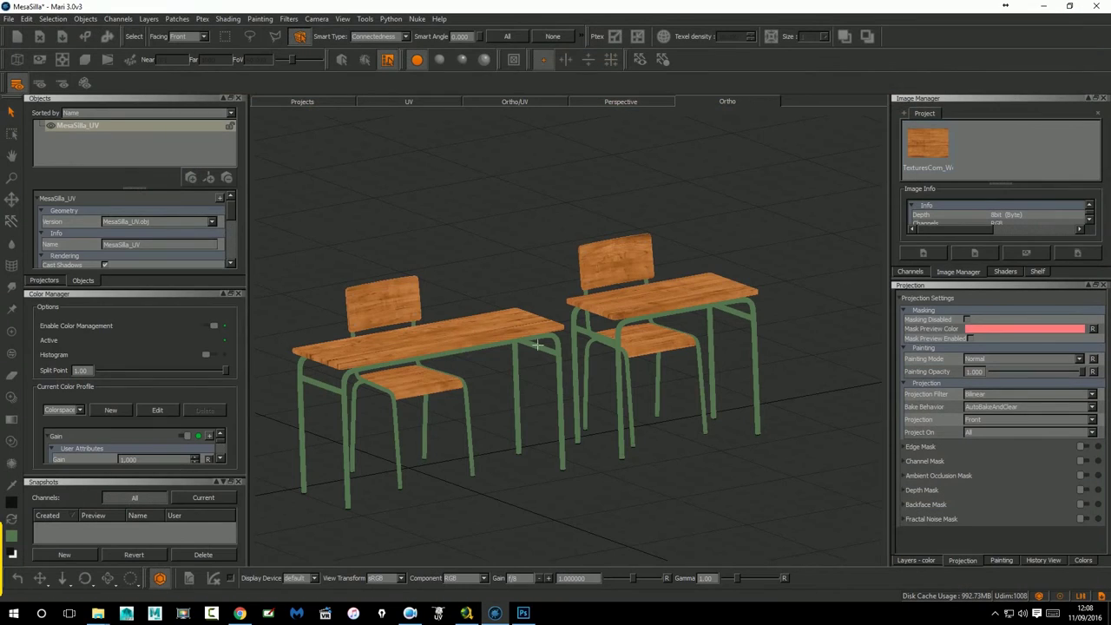
Save the MesaSilla project, glance at textures.com, then switch to the reference image in Photoshop.
click(8, 18)
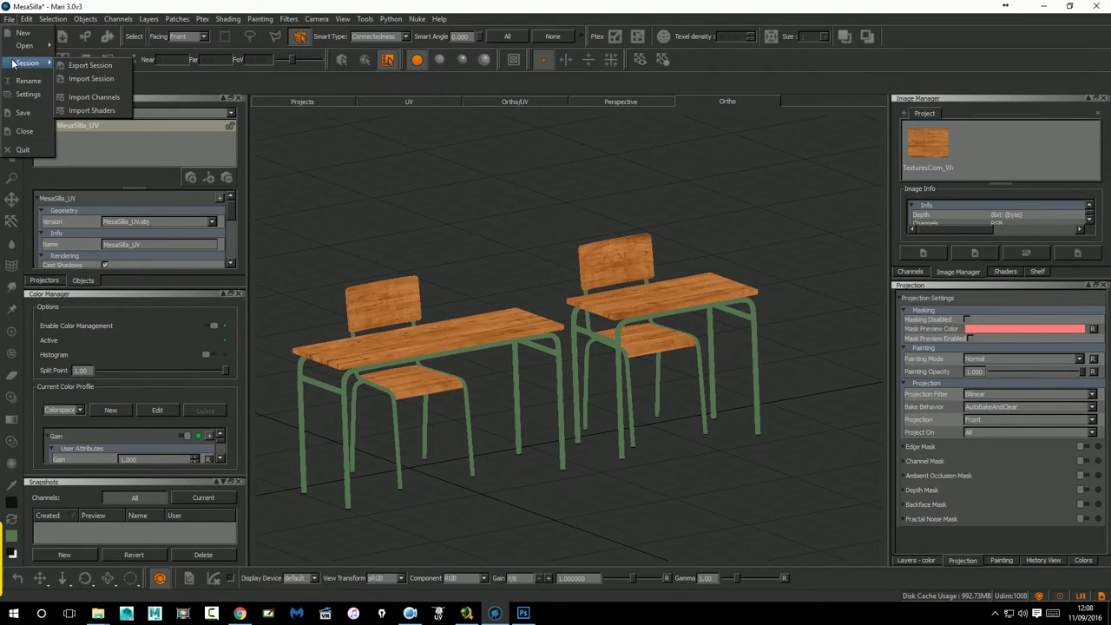
click(24, 115)
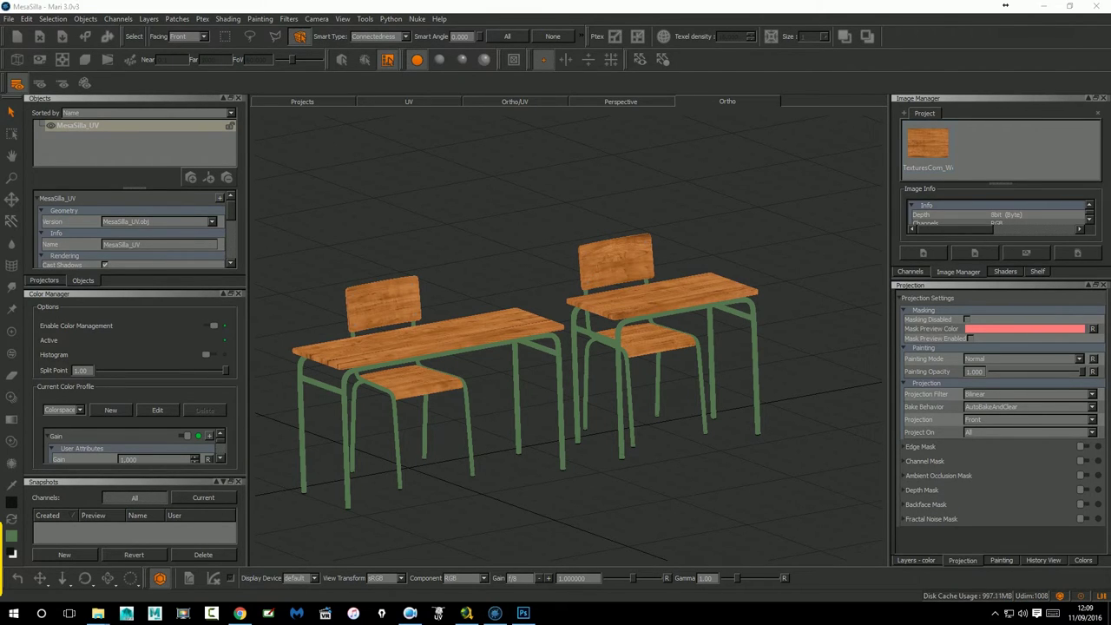
click(239, 613)
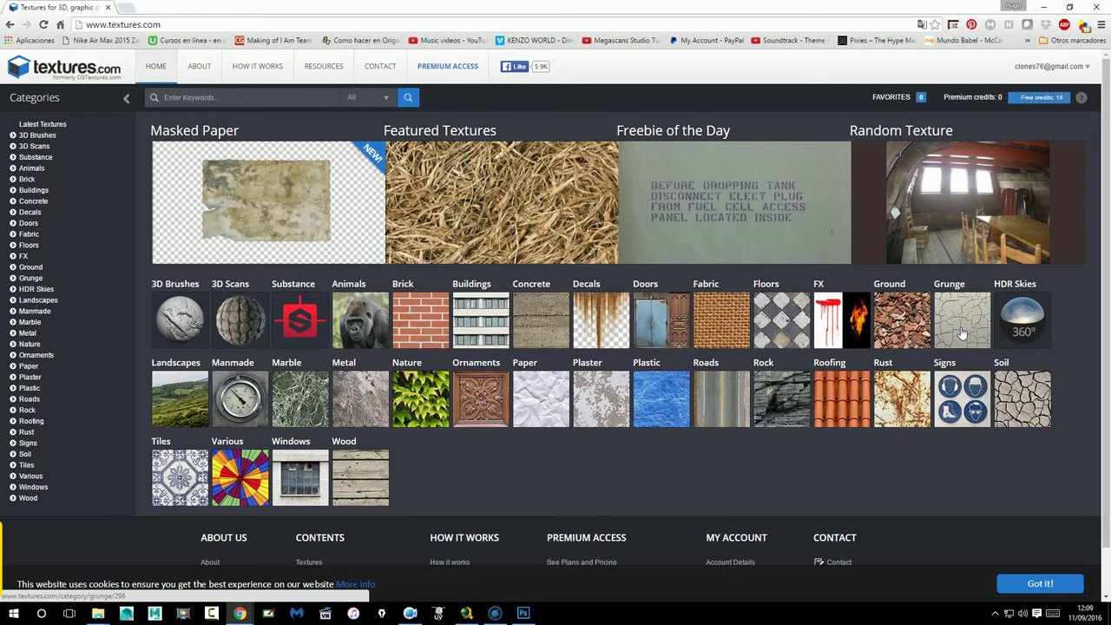
double_click(857, 9)
click(1005, 5)
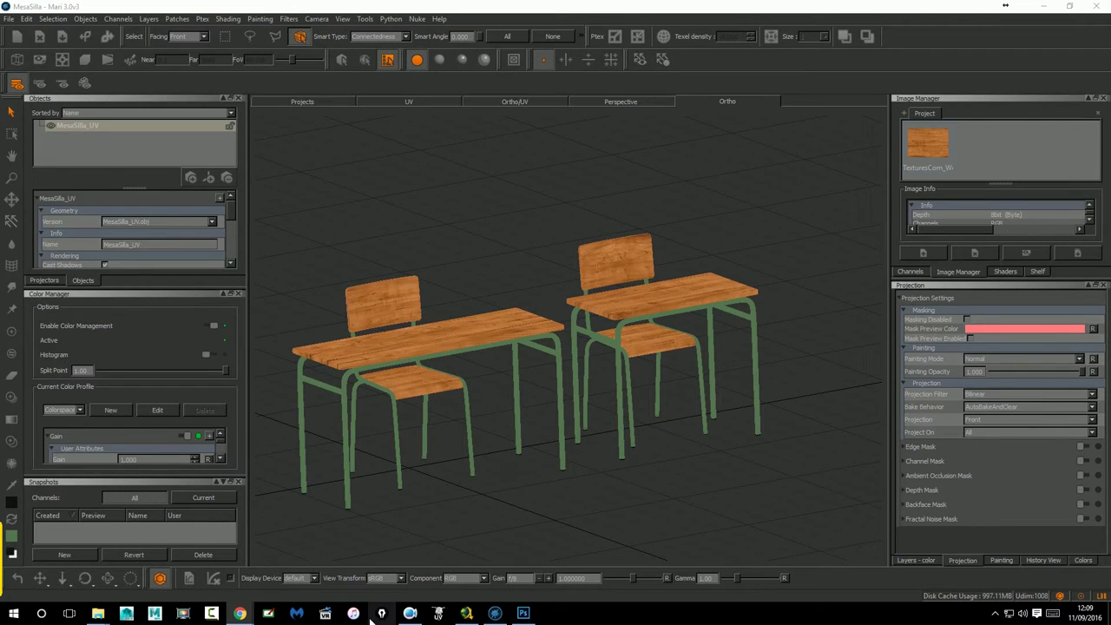
click(523, 613)
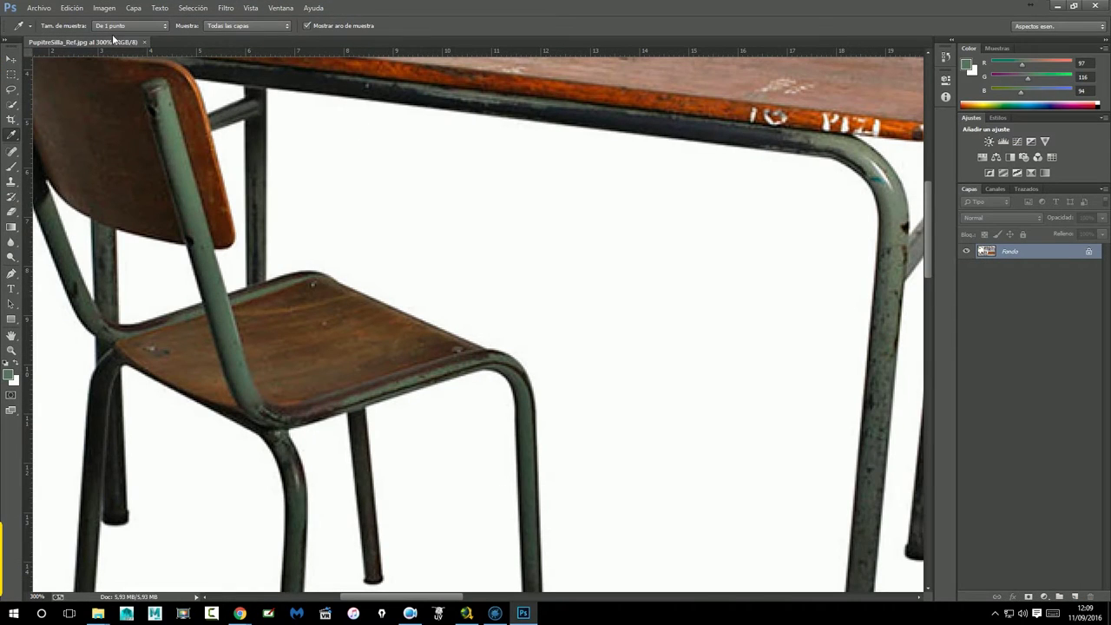
Zoom out to 100% on the reference sheet, pan to the top-view desk photo, and start a new document.
scroll(491, 246, down, 1)
scroll(491, 246, down, 1)
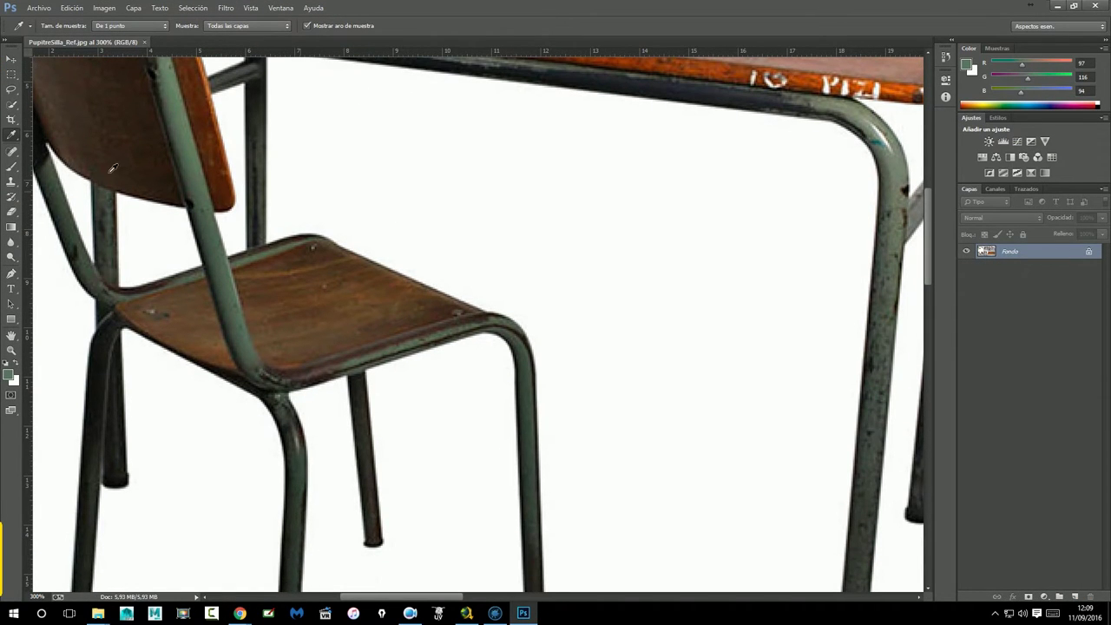
click(11, 350)
alt+click(546, 315)
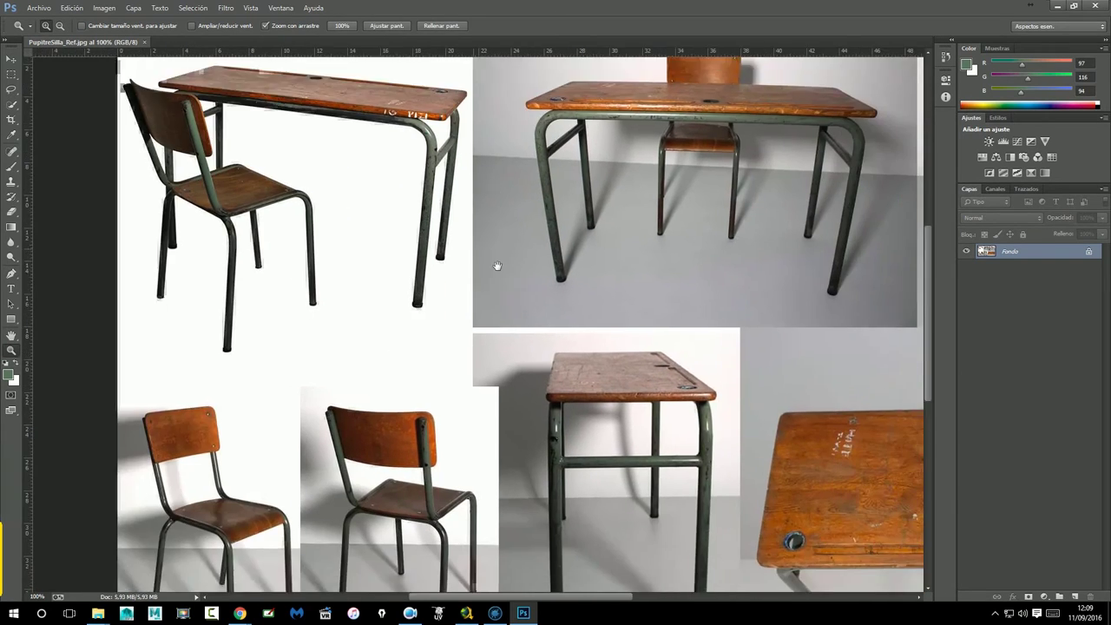
drag(755, 414, 778, 426)
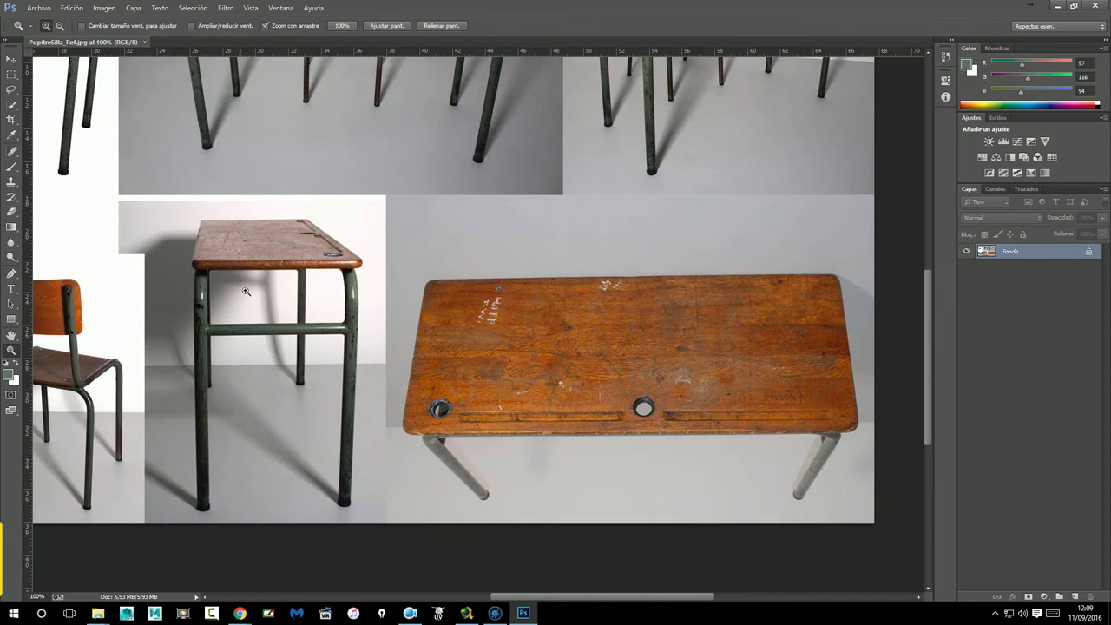
click(48, 8)
click(48, 21)
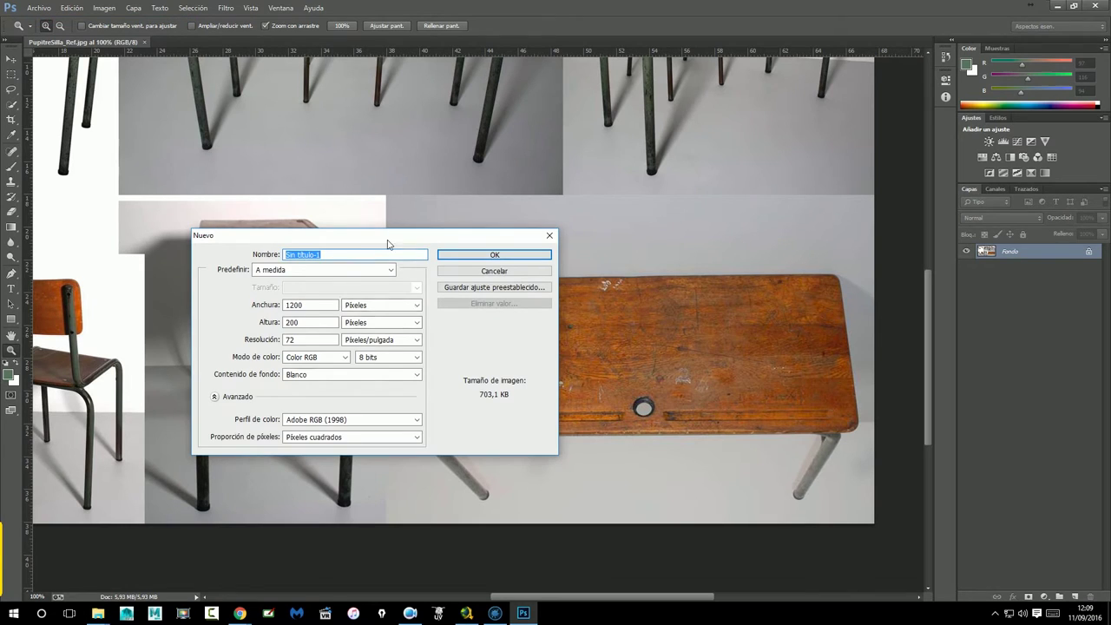
Create a new 4096 × 4096 px Photoshop document.
drag(365, 246, 418, 259)
double_click(365, 316)
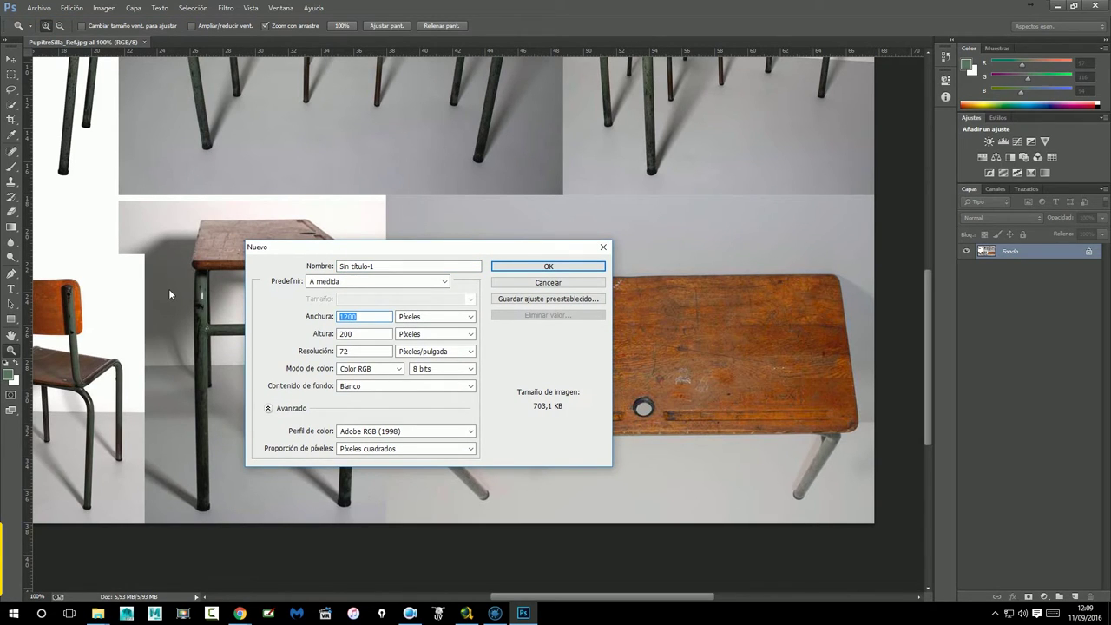
text(40)
text(96)
key(Tab)
text(4096)
click(588, 266)
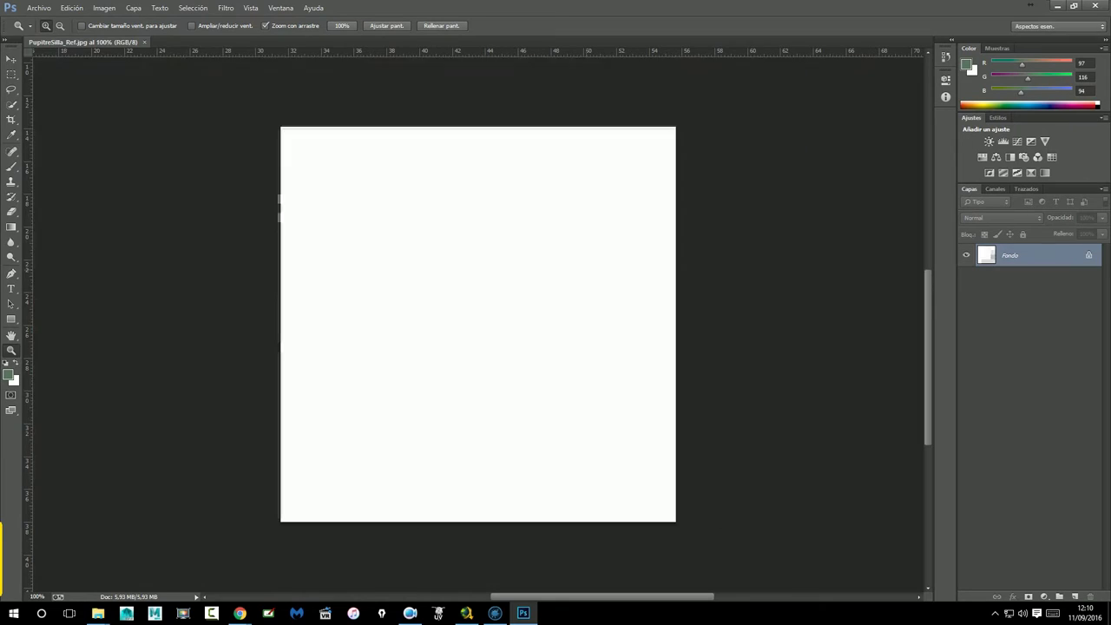
Convert Fondo to Capa 0, add Capa 1, and delete Capa 0, leaving one transparent layer.
double_click(1087, 255)
click(674, 197)
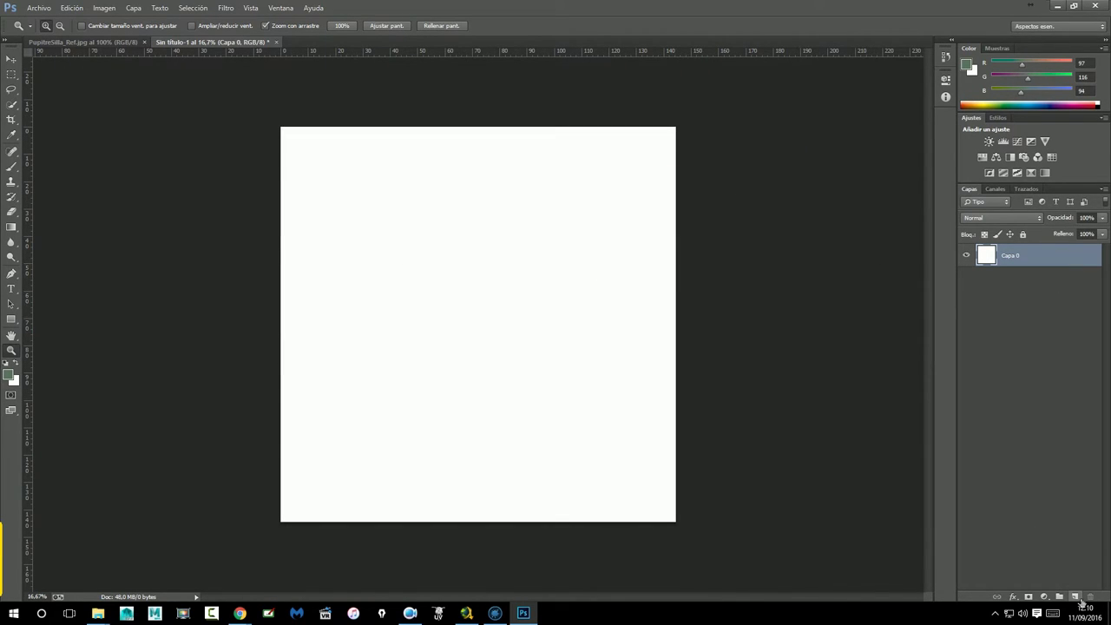
click(1075, 596)
click(1022, 281)
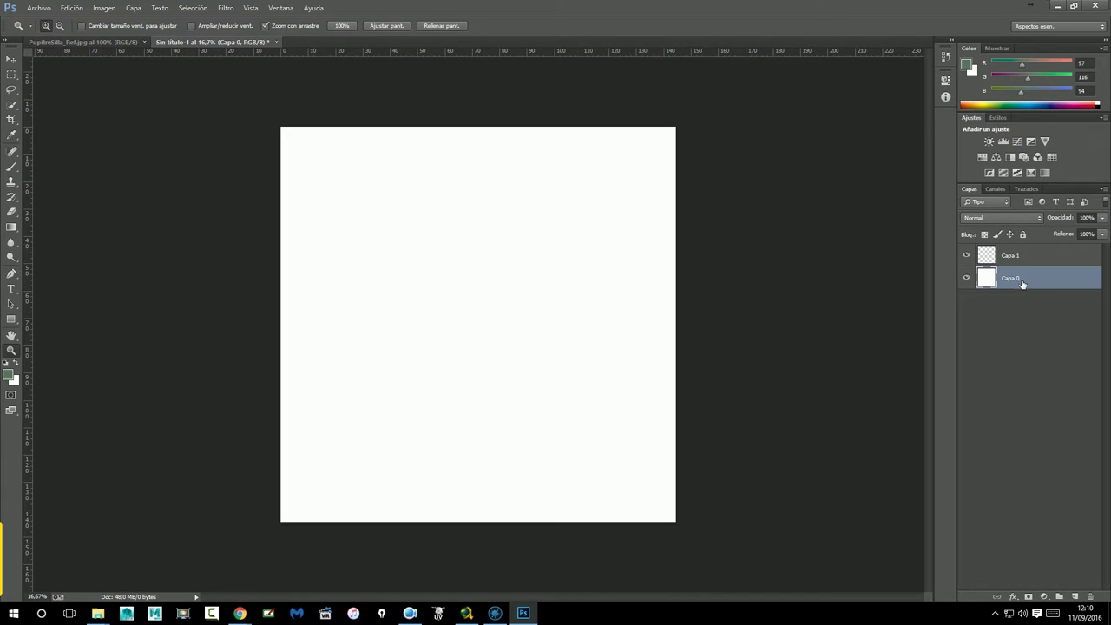
click(1091, 597)
click(536, 226)
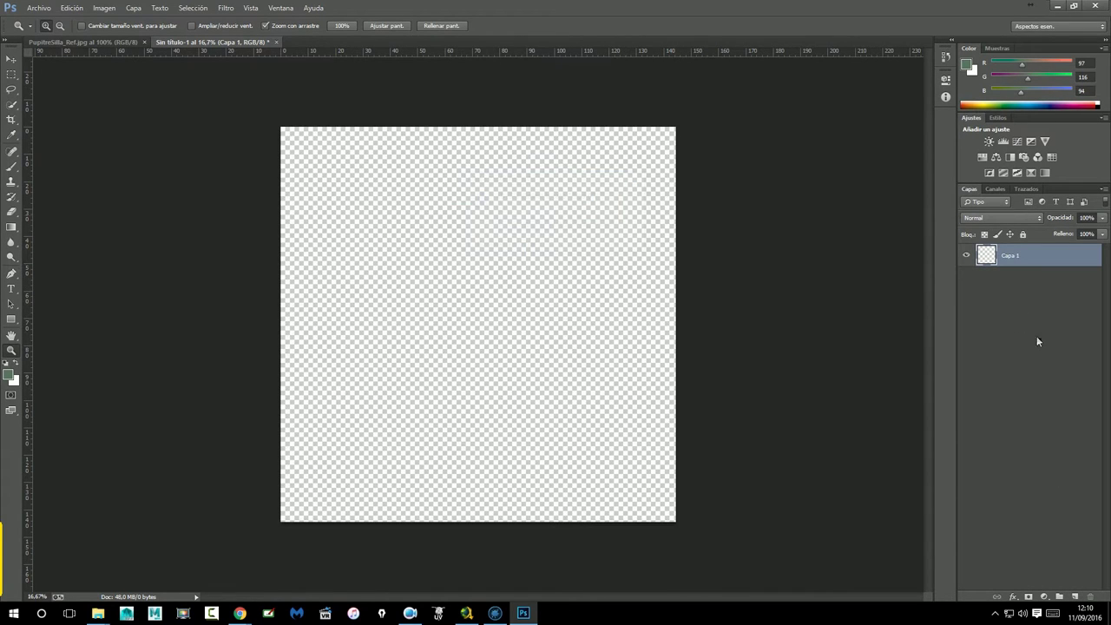
click(11, 166)
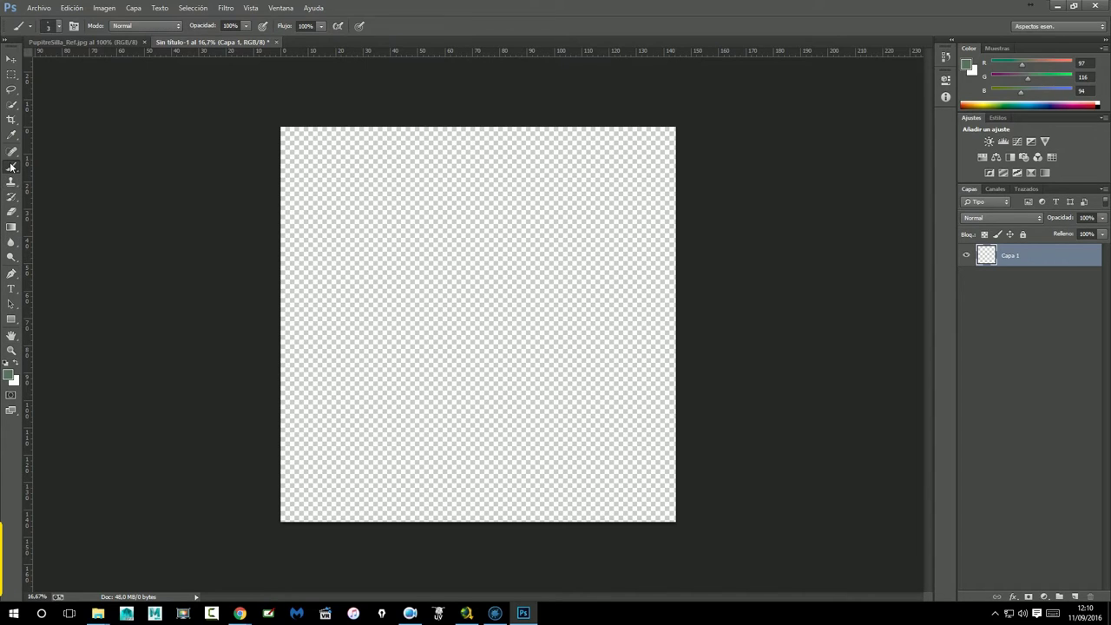
Choose the 25 px brush preset and enlarge it to 42 px.
click(58, 27)
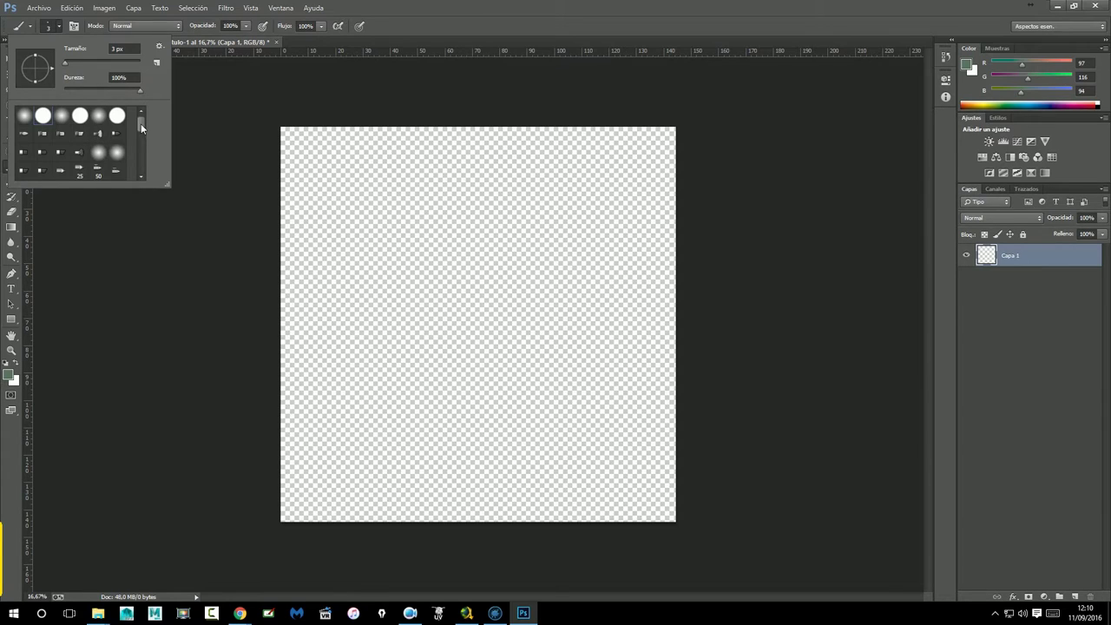
drag(141, 125, 141, 133)
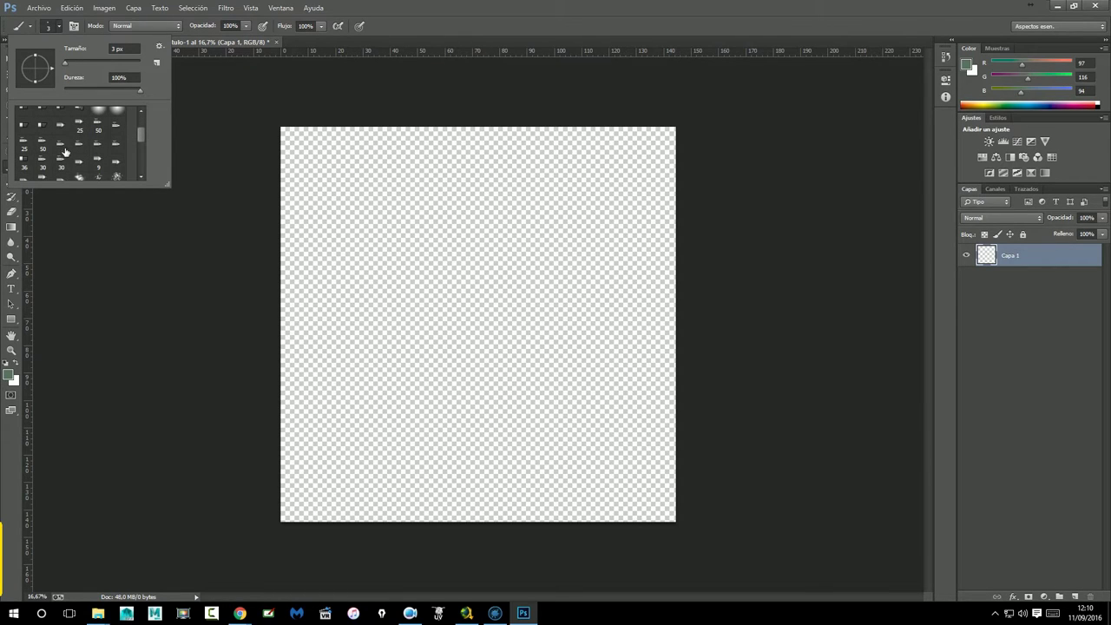
click(25, 144)
drag(82, 66, 92, 66)
click(311, 57)
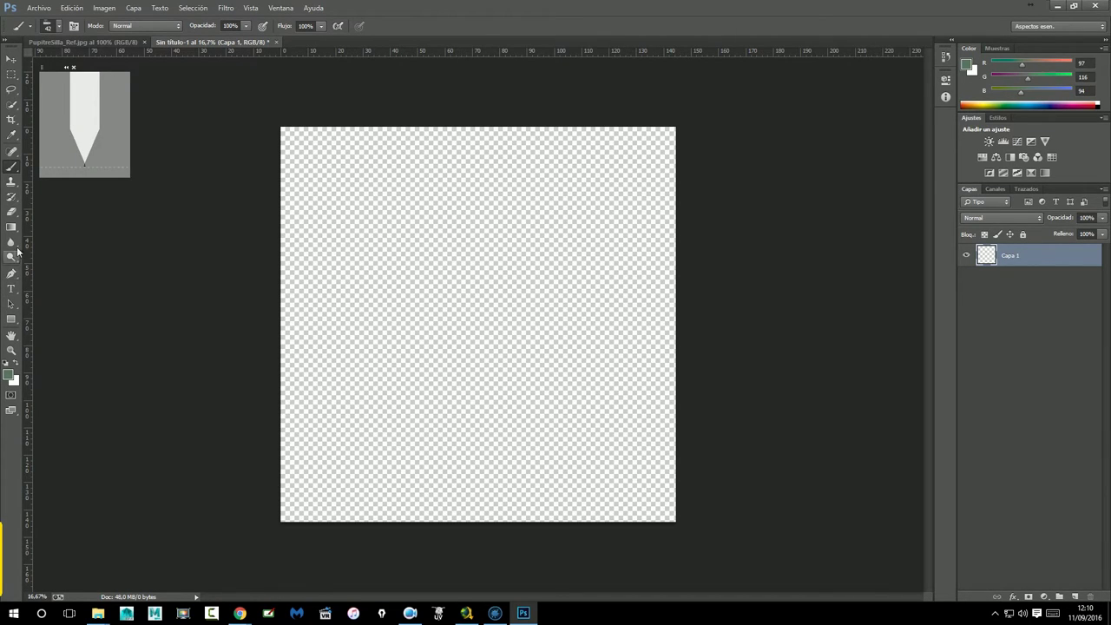
Reset the colours and set the foreground to dark grey (R62 G59 B59).
click(7, 365)
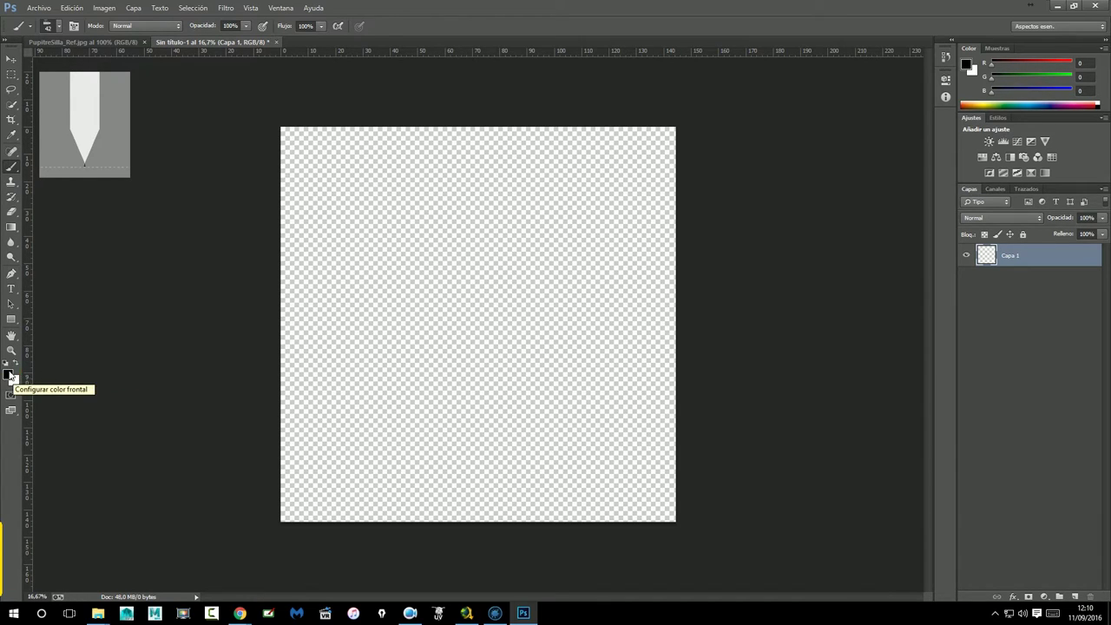
click(10, 375)
drag(672, 426, 667, 412)
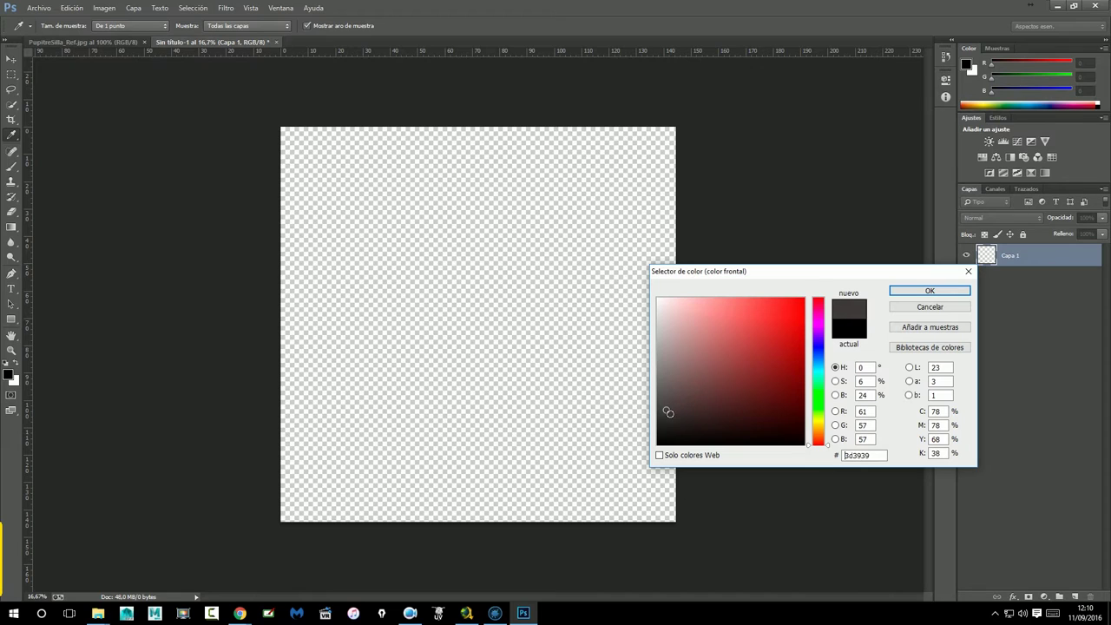
click(907, 290)
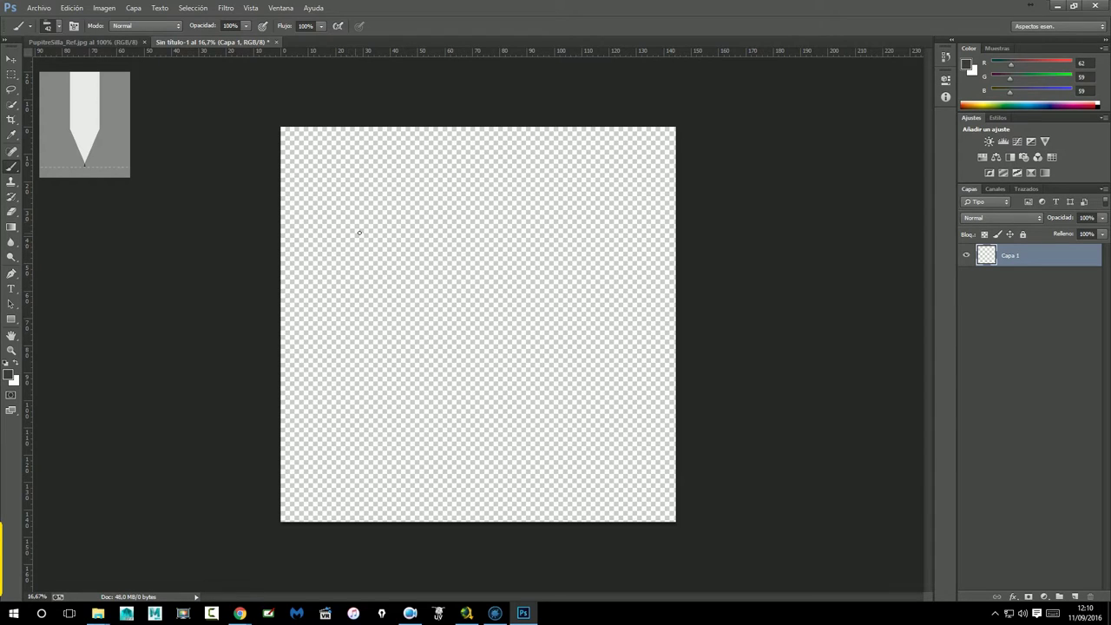
Switch to a soft brush tip and paint the letter A near the canvas's top-left.
click(360, 215)
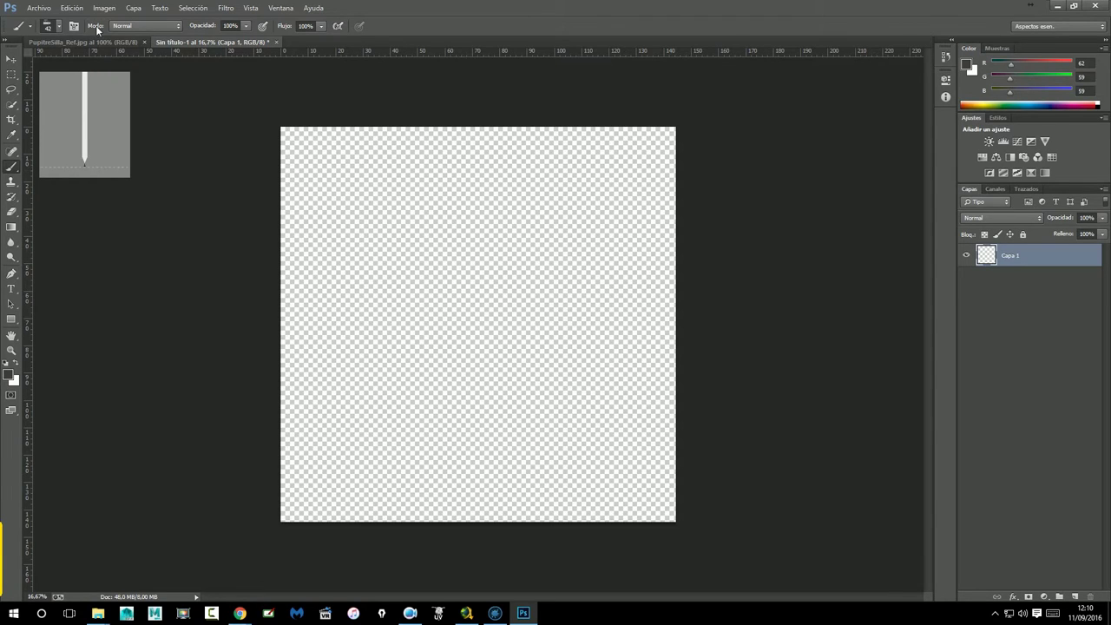
click(59, 27)
click(79, 143)
key(Return)
drag(375, 224, 372, 225)
drag(371, 265, 375, 207)
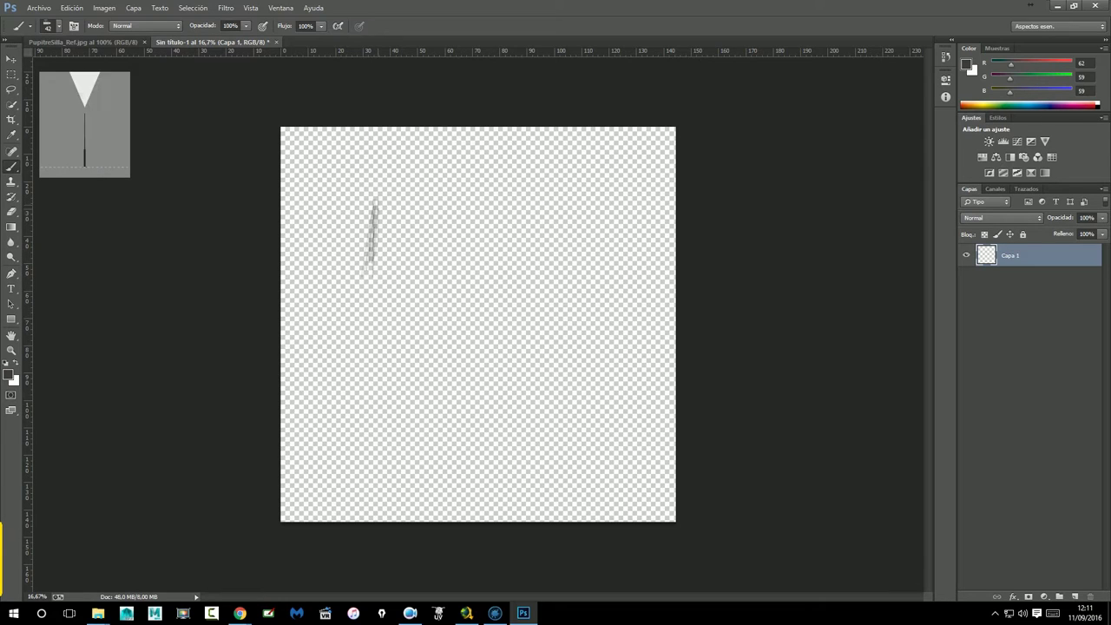
drag(380, 203, 378, 190)
drag(398, 230, 424, 229)
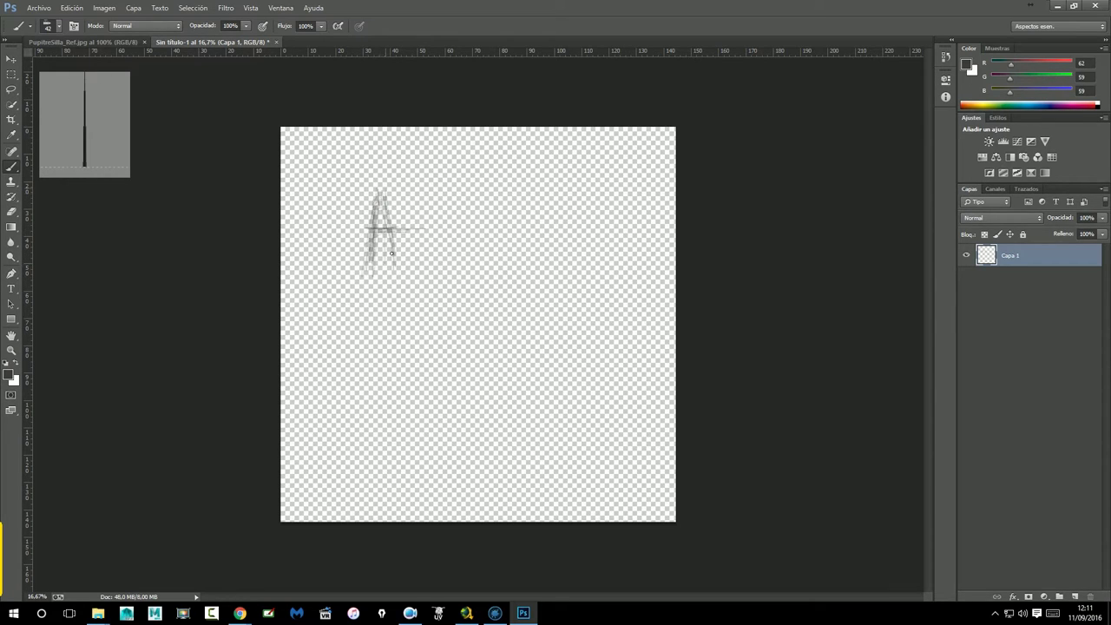
Paint the letter B beside the A, with its upright and two loops.
mouse_move(435, 203)
mouse_down()
mouse_move(435, 271)
mouse_move(436, 253)
mouse_up()
drag(434, 196, 461, 218)
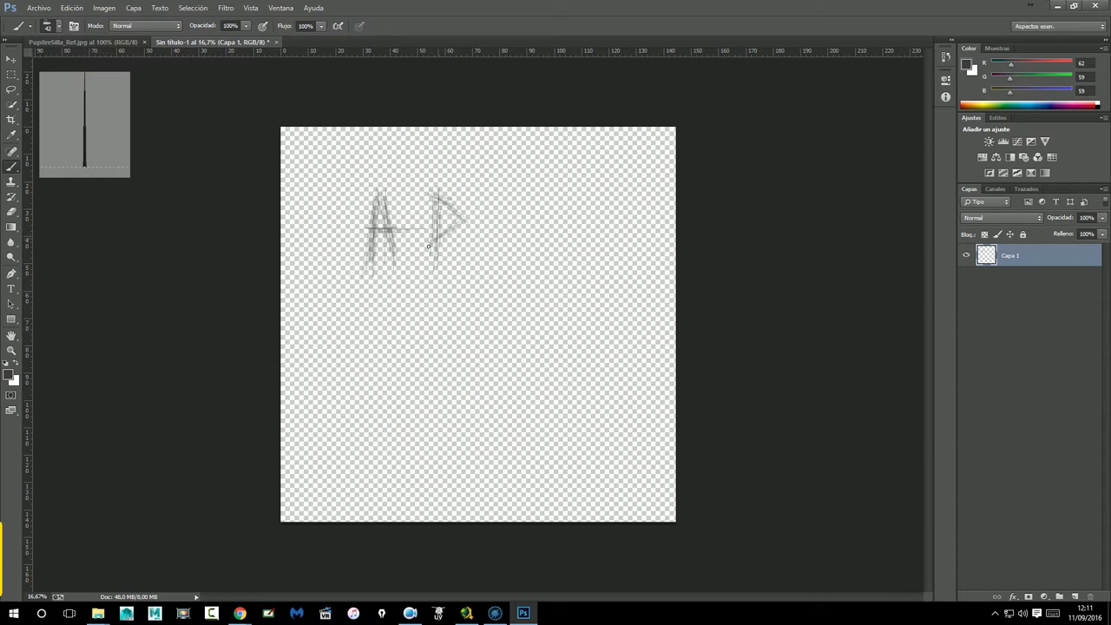
click(434, 235)
click(461, 258)
drag(438, 275, 456, 266)
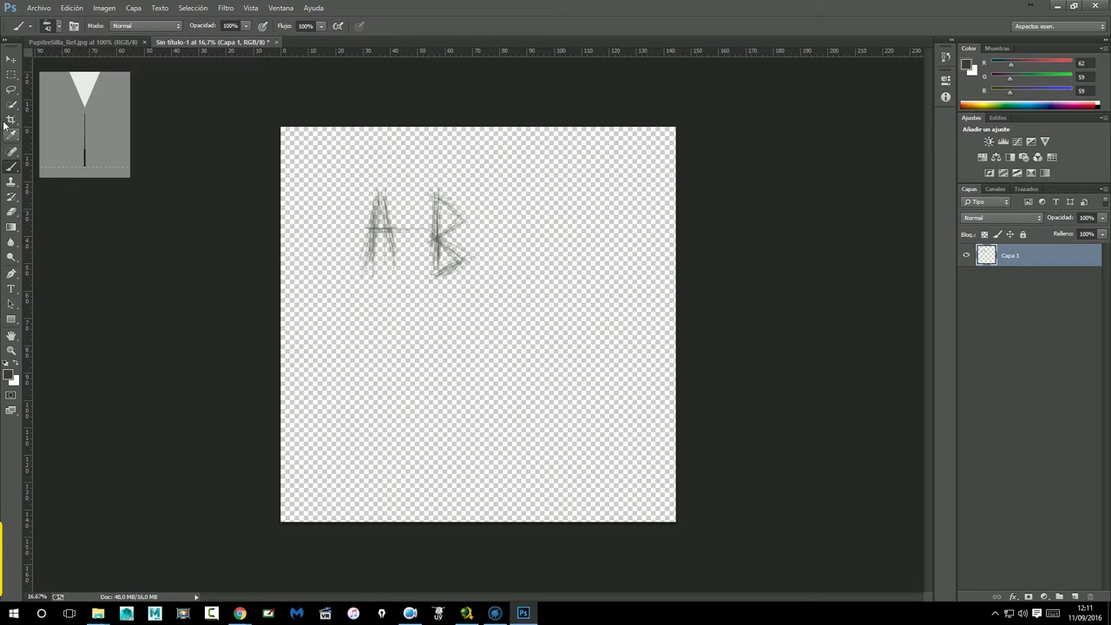
Select the 24 px brush preset.
right_click(12, 169)
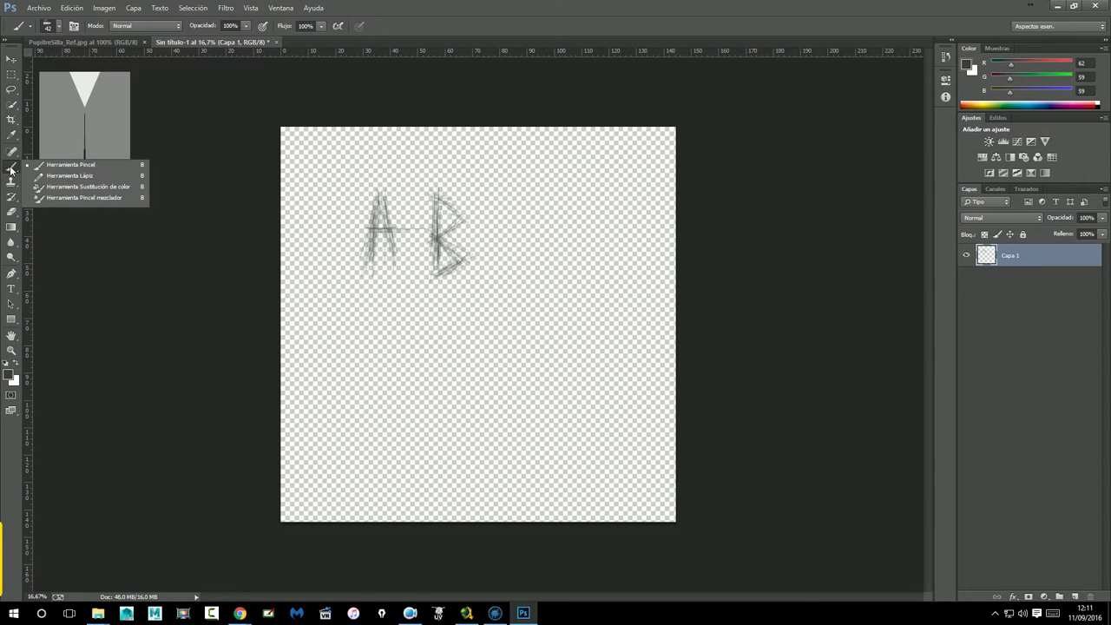
click(57, 29)
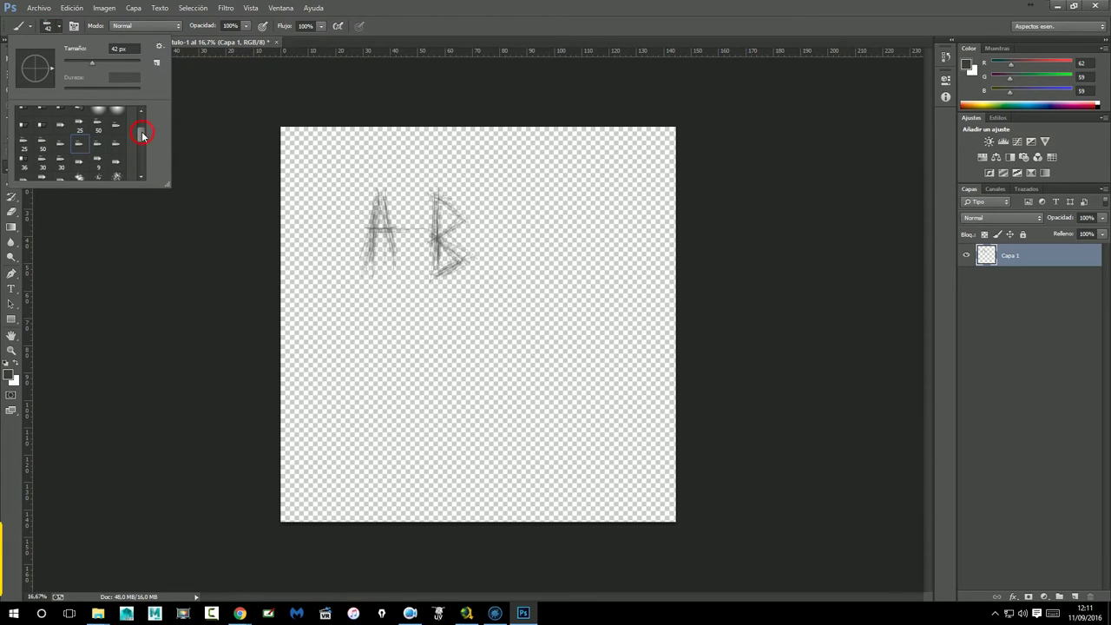
drag(141, 134, 140, 142)
click(117, 160)
click(412, 32)
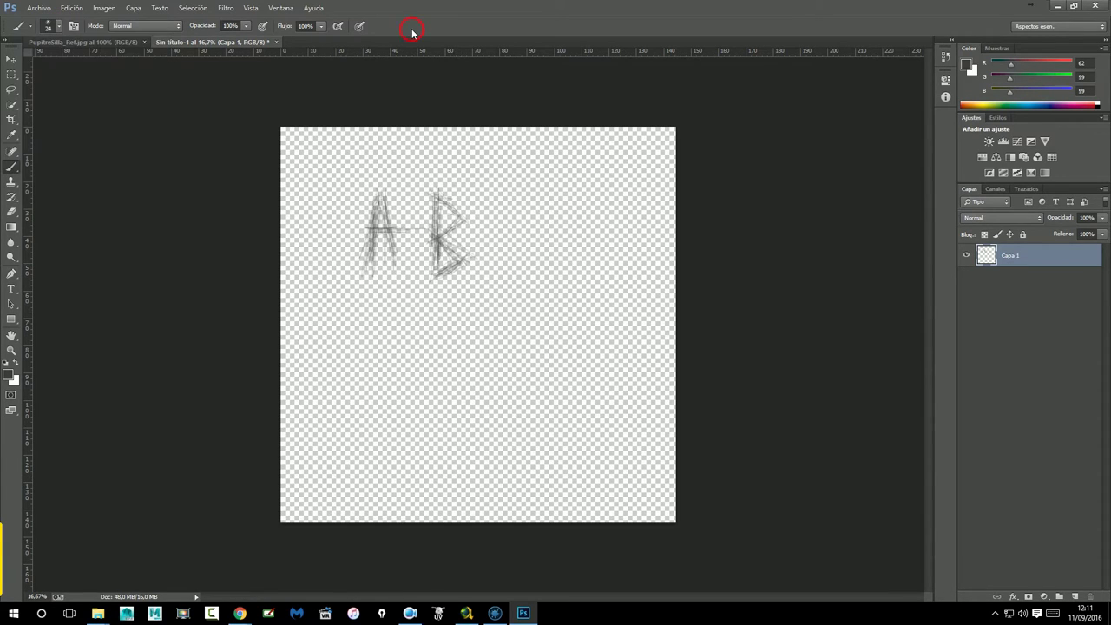
Set the foreground colour to magenta with hex ce5fca.
click(9, 375)
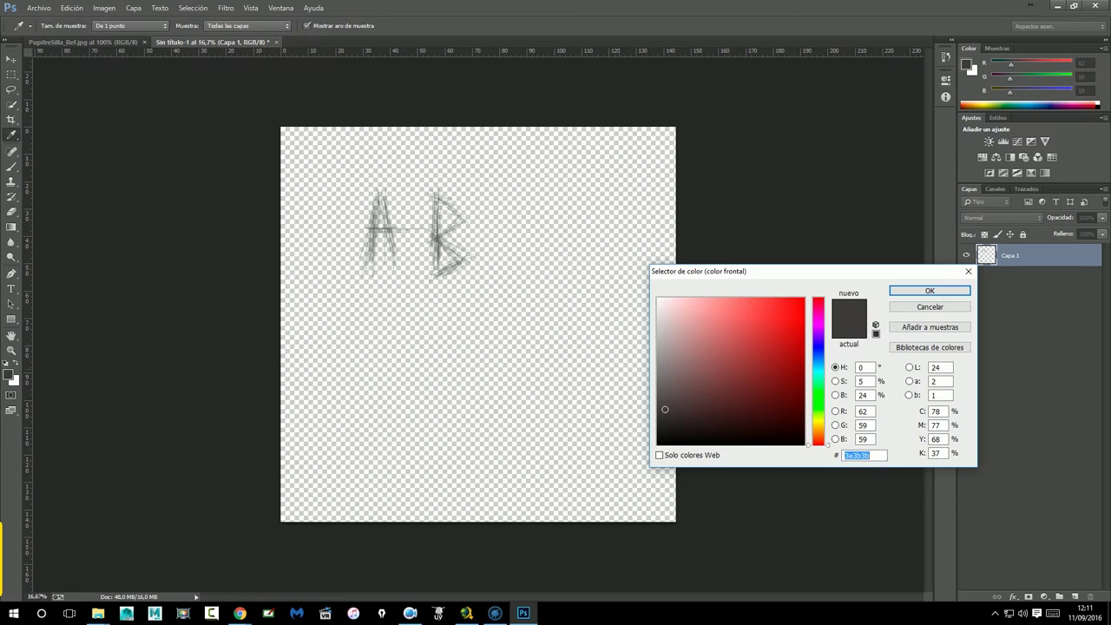
click(712, 368)
click(712, 364)
click(820, 422)
drag(821, 422, 821, 425)
double_click(859, 455)
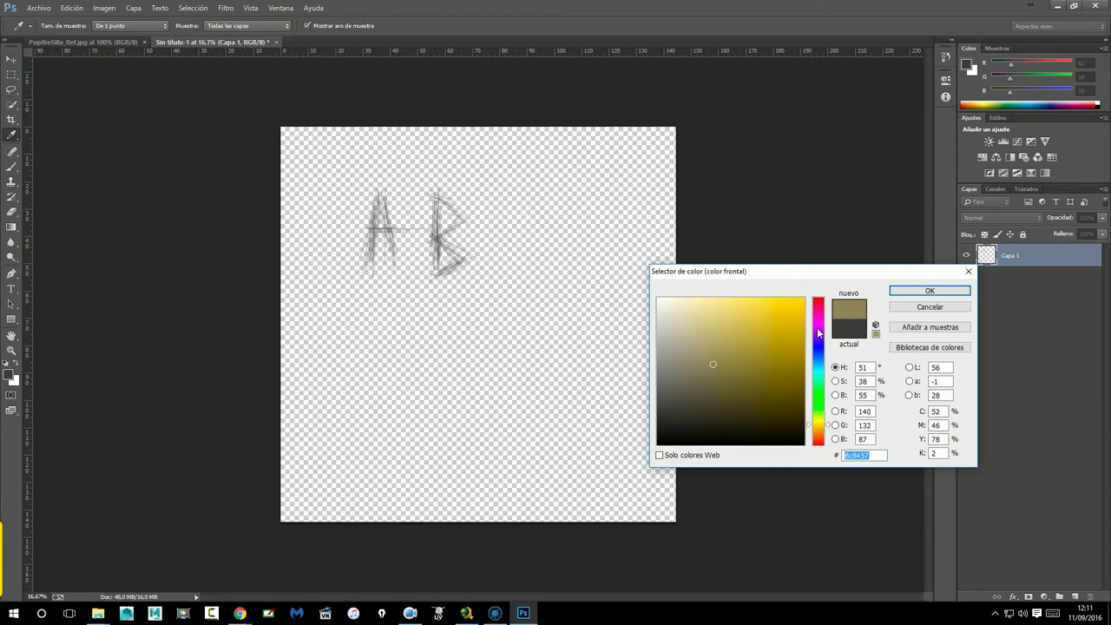
text(ce5fca)
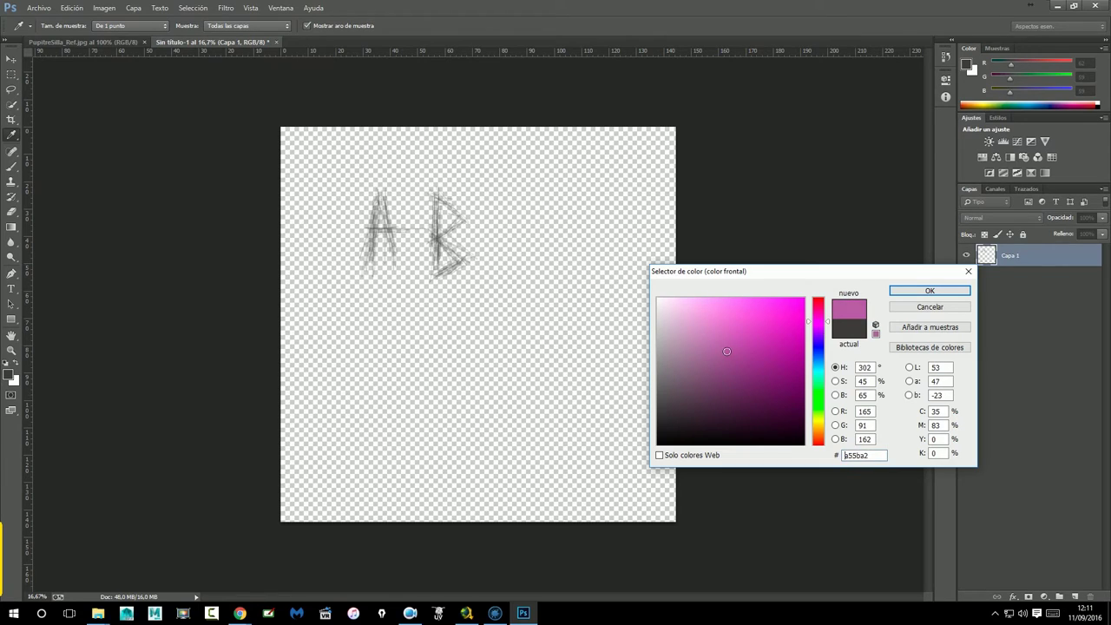
click(929, 290)
Paint a test magenta stroke with the brush and undo it.
key(b)
drag(621, 417, 591, 453)
key(ctrl+z)
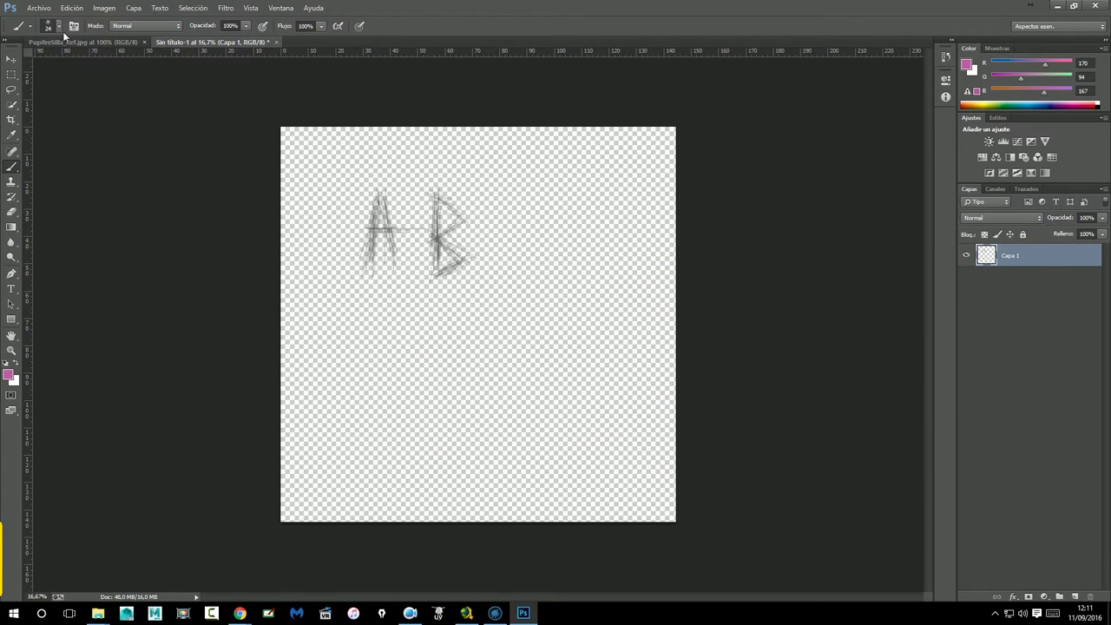
Paint a large magenta stain and a lower-left blob with a 181 px brush.
click(59, 26)
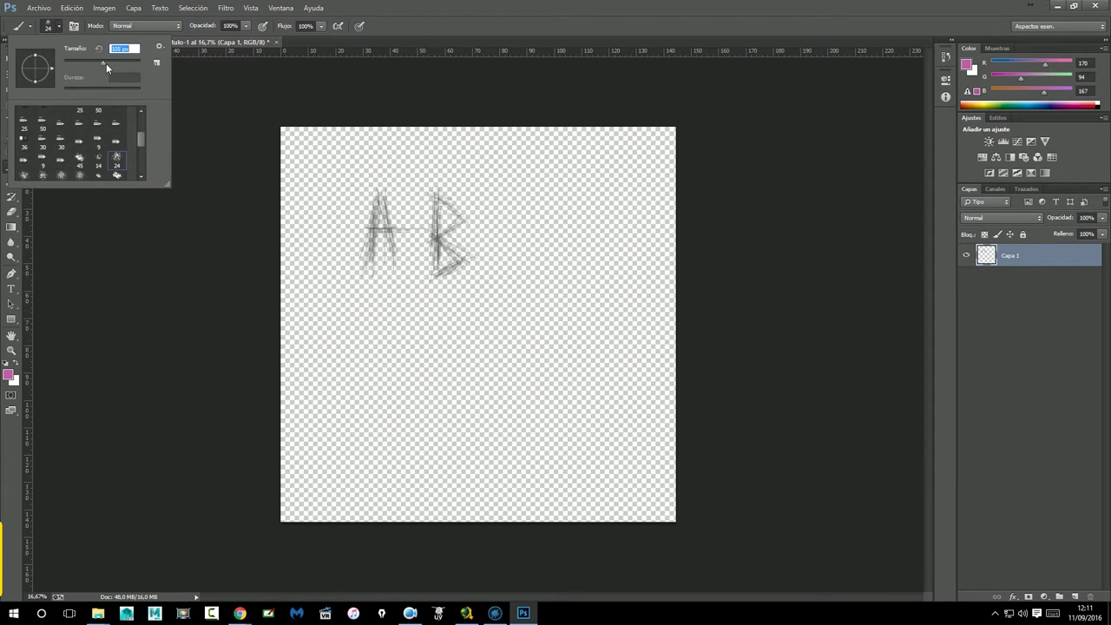
mouse_move(608, 422)
mouse_down()
mouse_move(585, 438)
mouse_move(637, 456)
mouse_move(586, 420)
mouse_move(560, 438)
mouse_move(476, 441)
mouse_up()
click(354, 386)
mouse_move(388, 374)
mouse_down()
mouse_move(390, 417)
mouse_move(416, 395)
mouse_up()
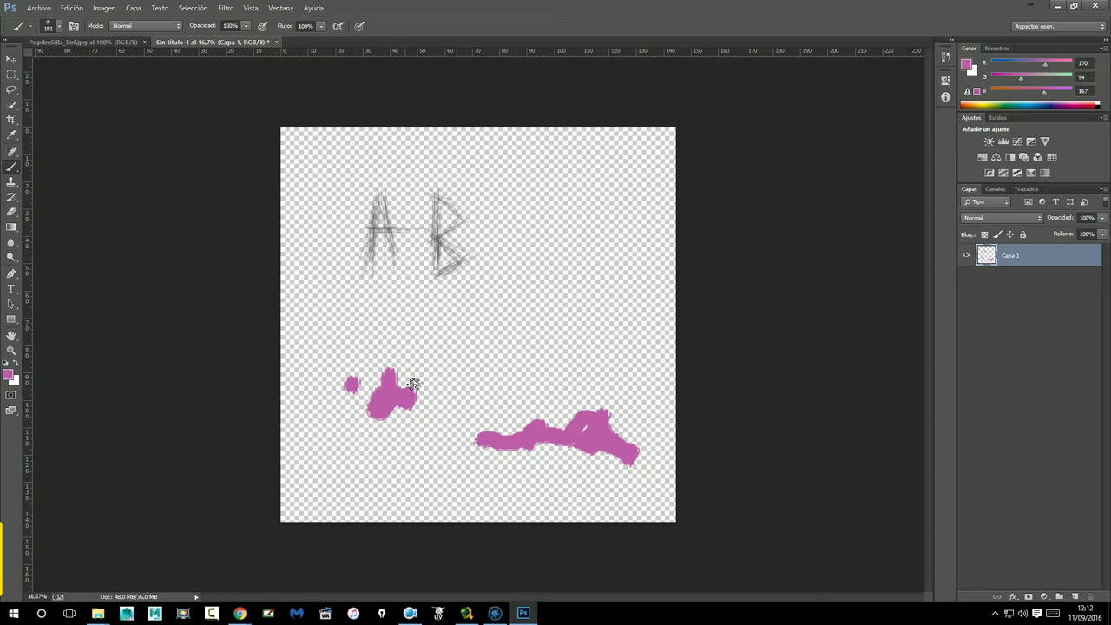
Shrink the brush to 27 px and paint a short thin magenta stroke.
click(59, 27)
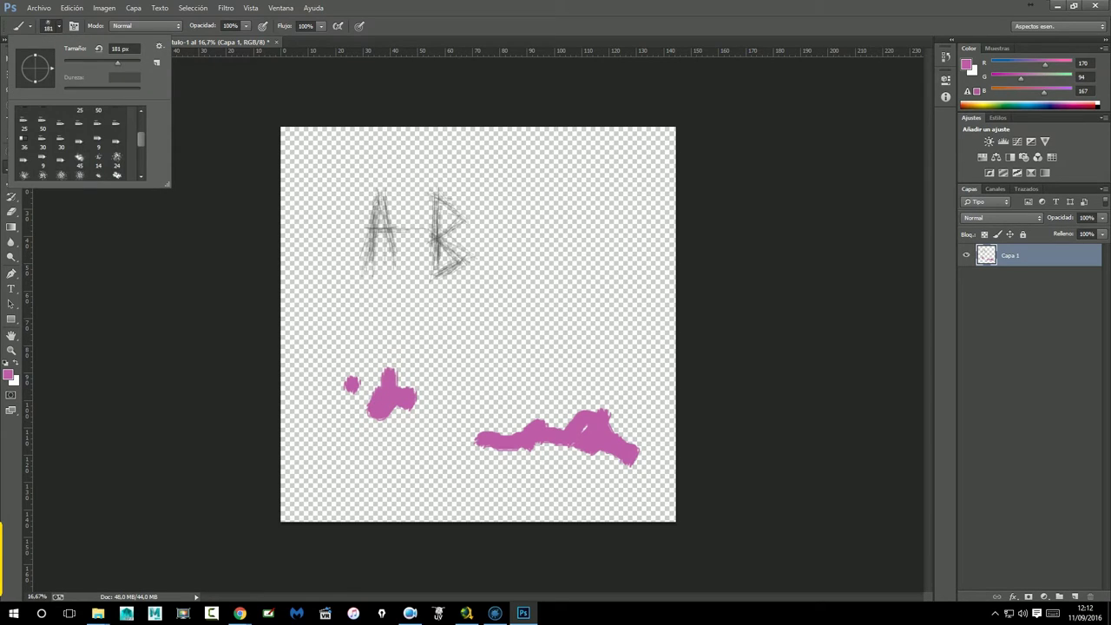
click(80, 176)
drag(494, 360, 503, 360)
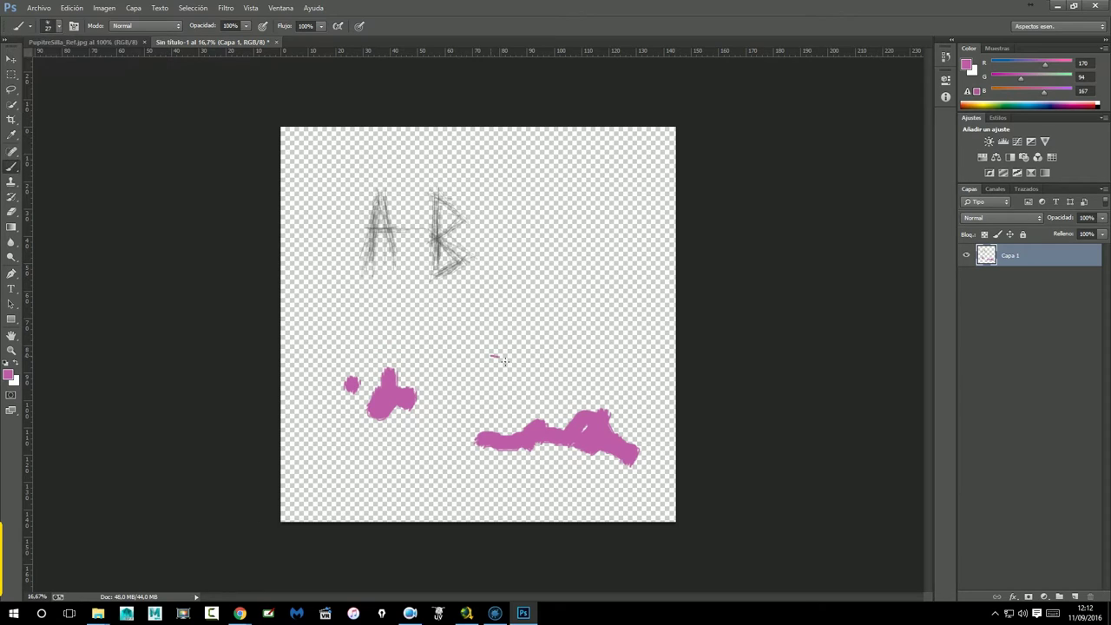
At 257 px, streak a soft magenta stain mid-canvas and scatter soft specks.
click(59, 27)
drag(77, 68, 90, 67)
click(515, 364)
drag(519, 365, 573, 356)
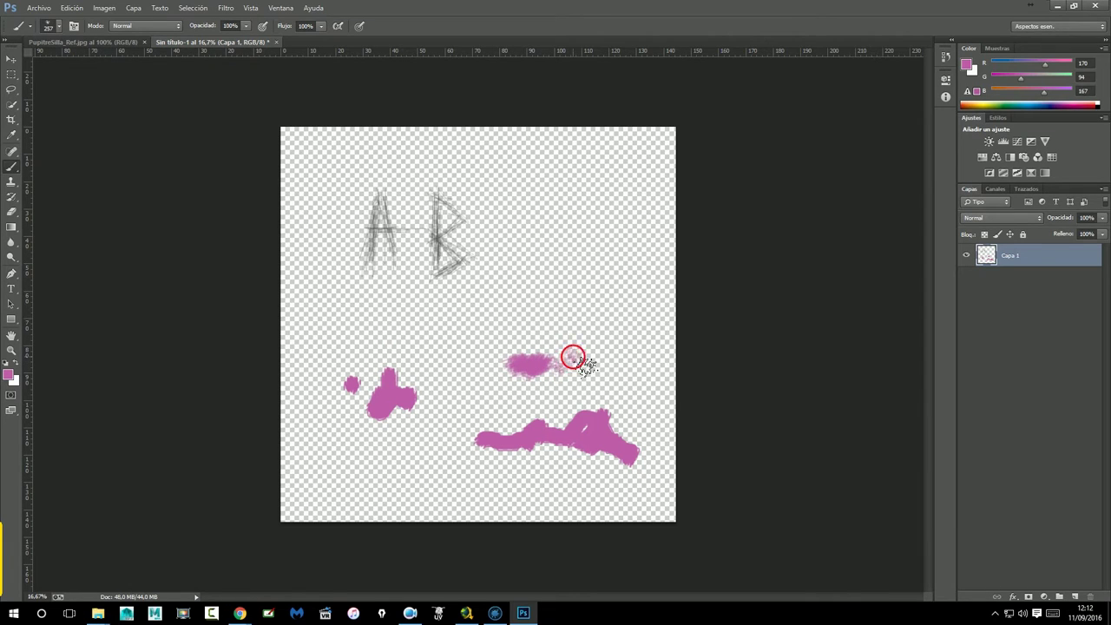
drag(572, 356, 649, 333)
click(444, 340)
click(407, 330)
click(438, 444)
click(401, 465)
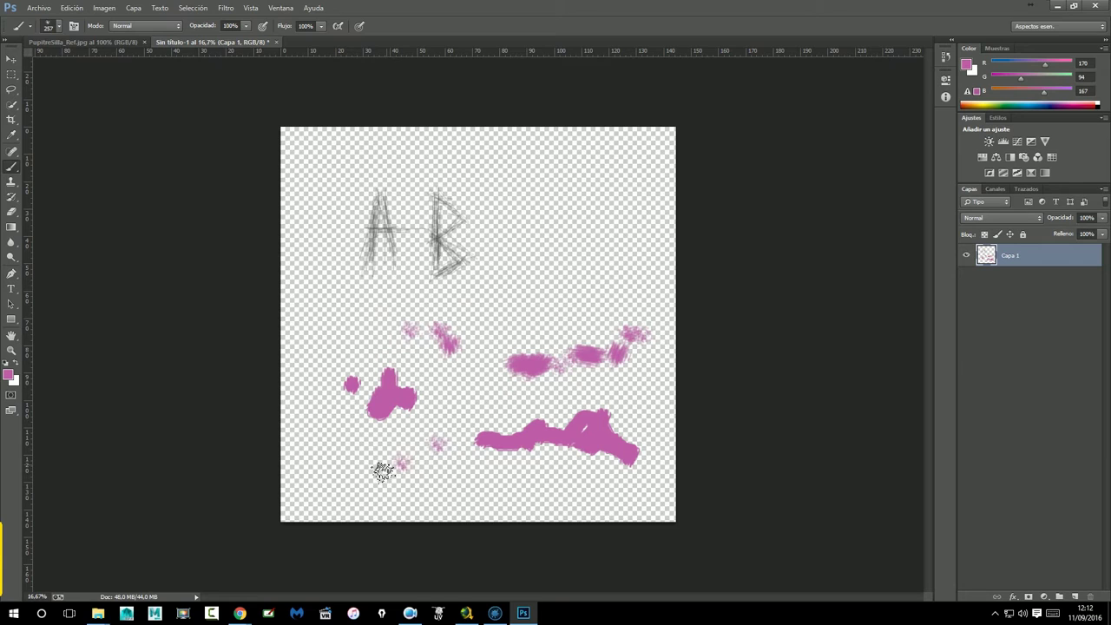
click(40, 7)
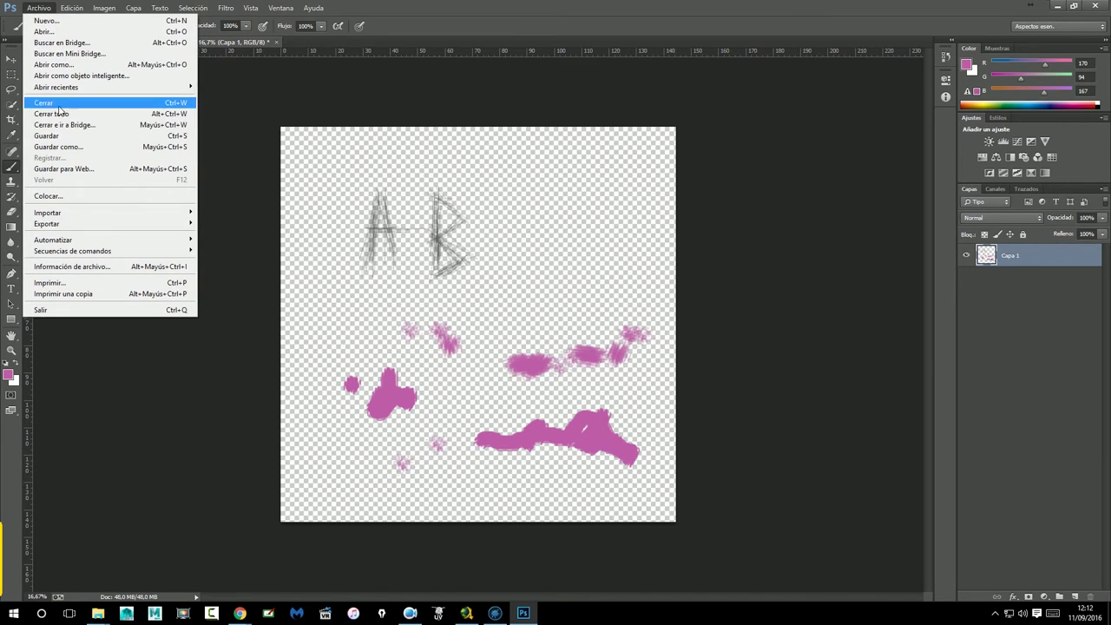
Start Save As and navigate to ElChicoMalvavisco PROYECT's sourceimages folder on drive E:.
click(63, 136)
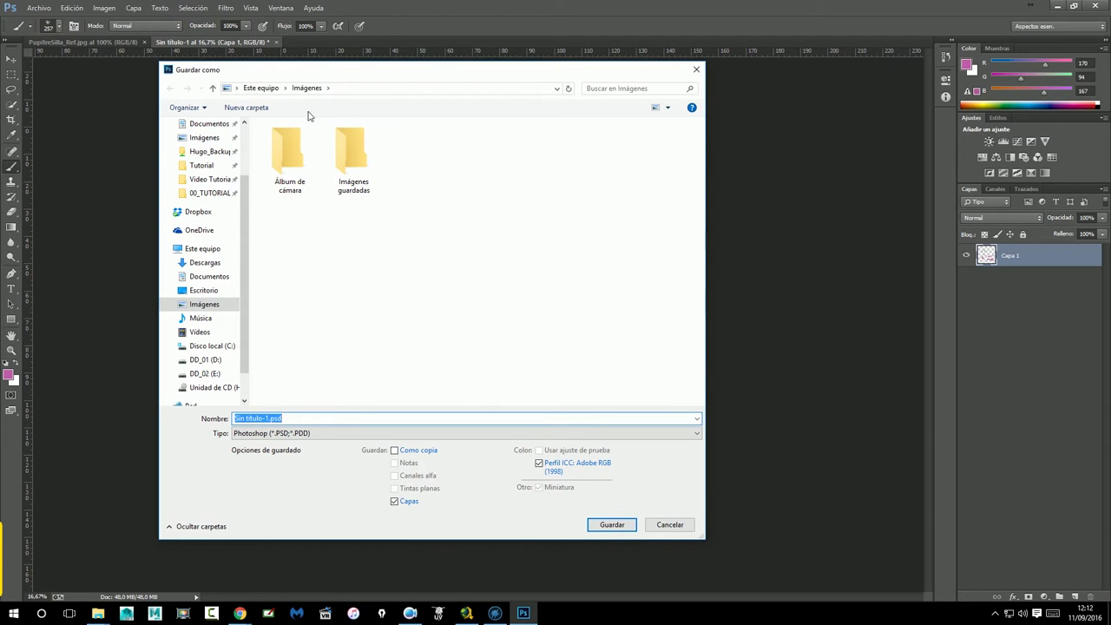
click(317, 434)
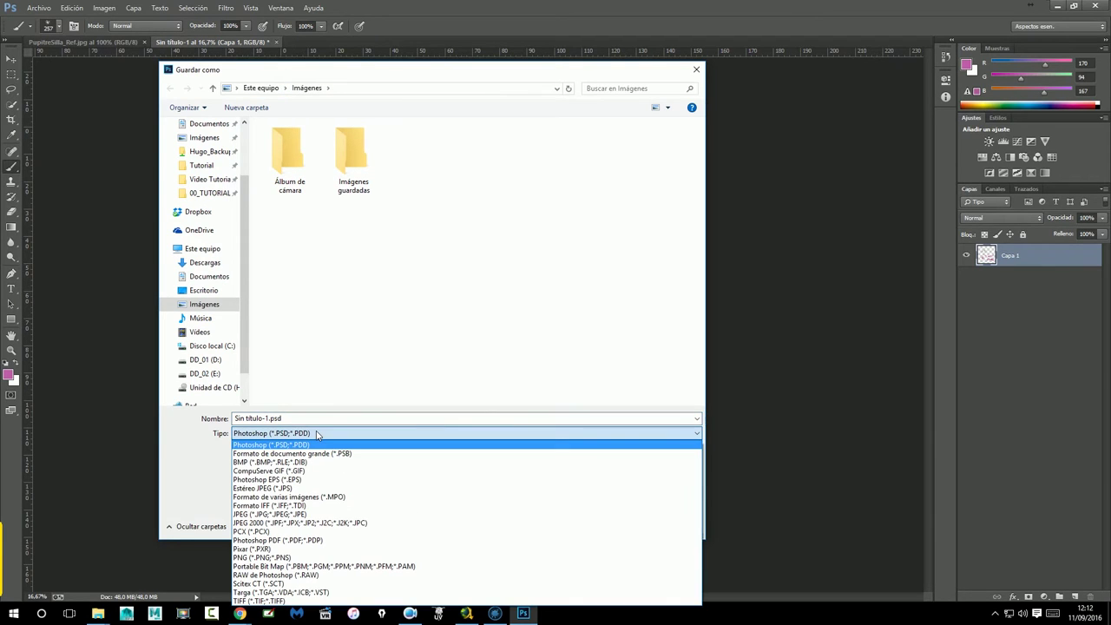
click(257, 77)
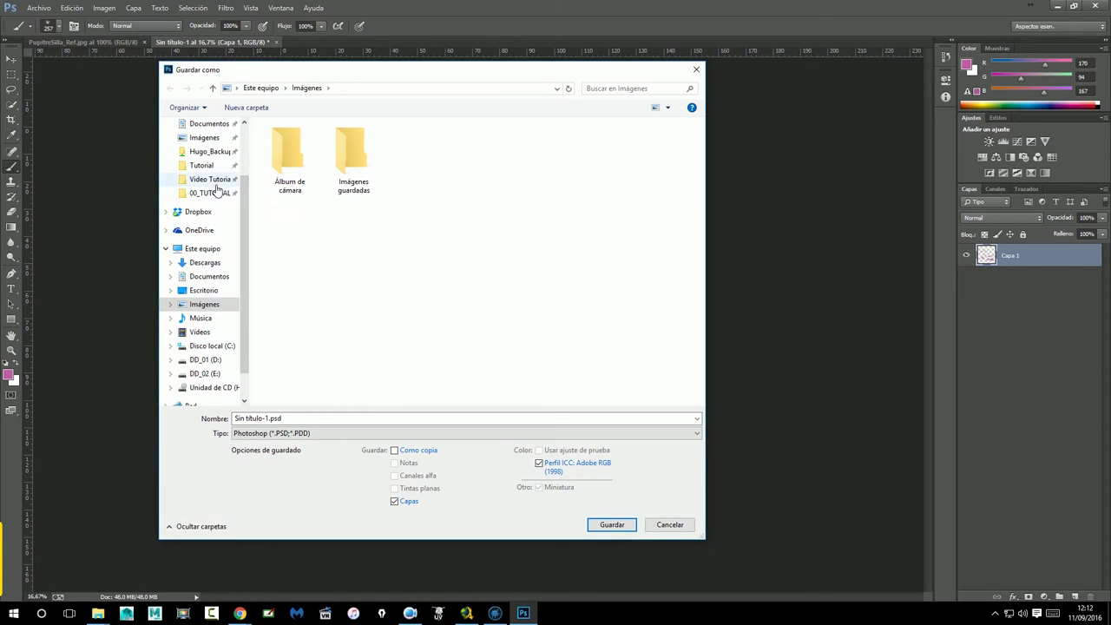
click(218, 195)
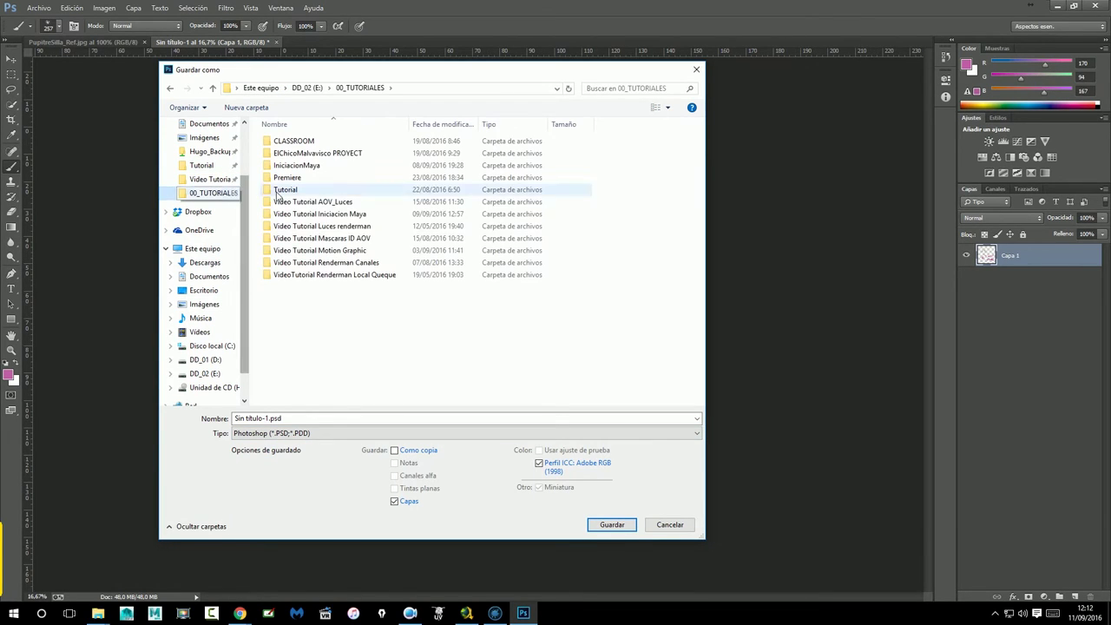
double_click(334, 153)
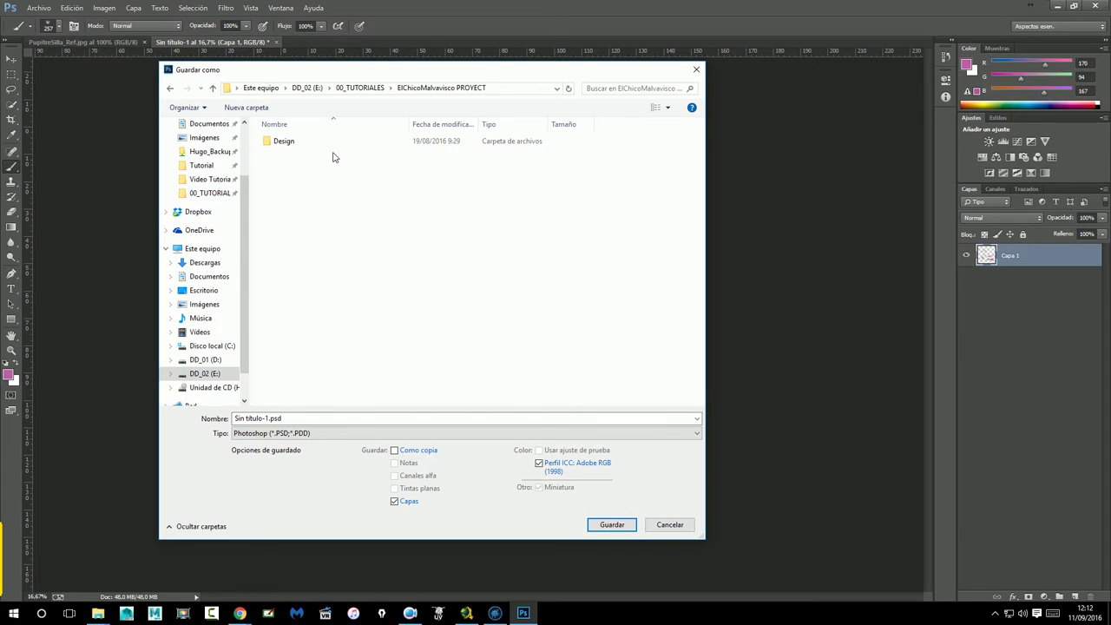
click(355, 88)
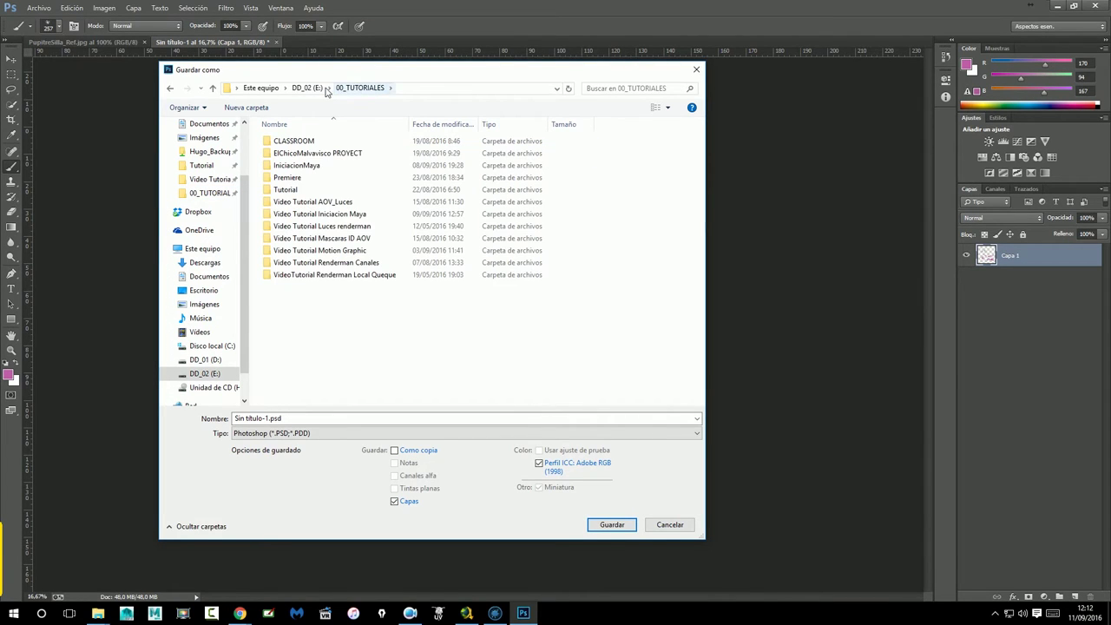
click(308, 88)
click(330, 264)
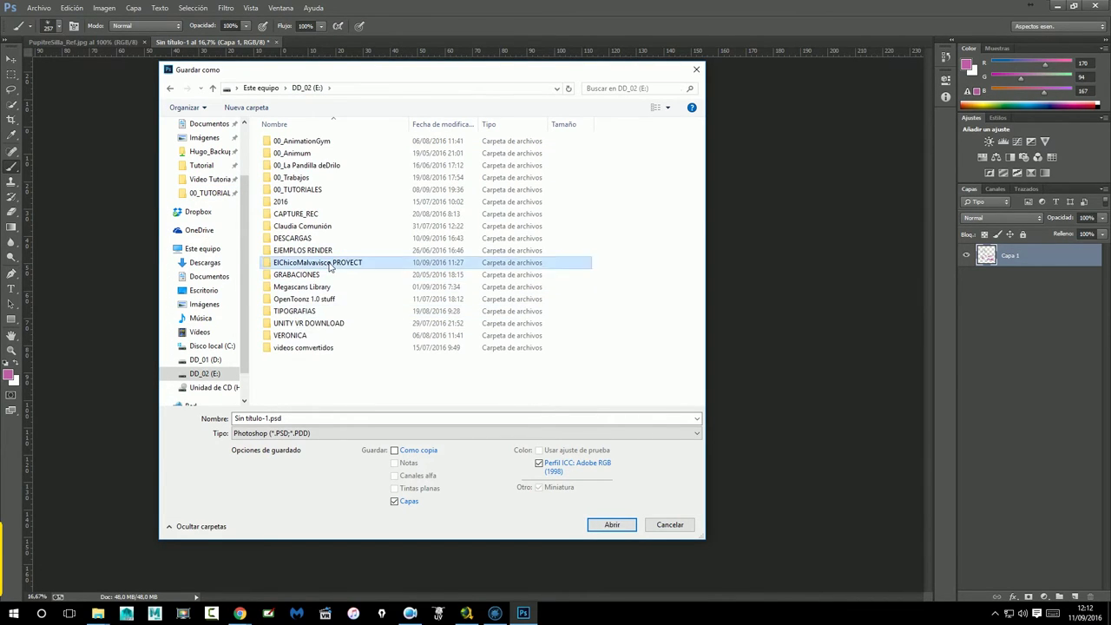
double_click(330, 264)
double_click(300, 301)
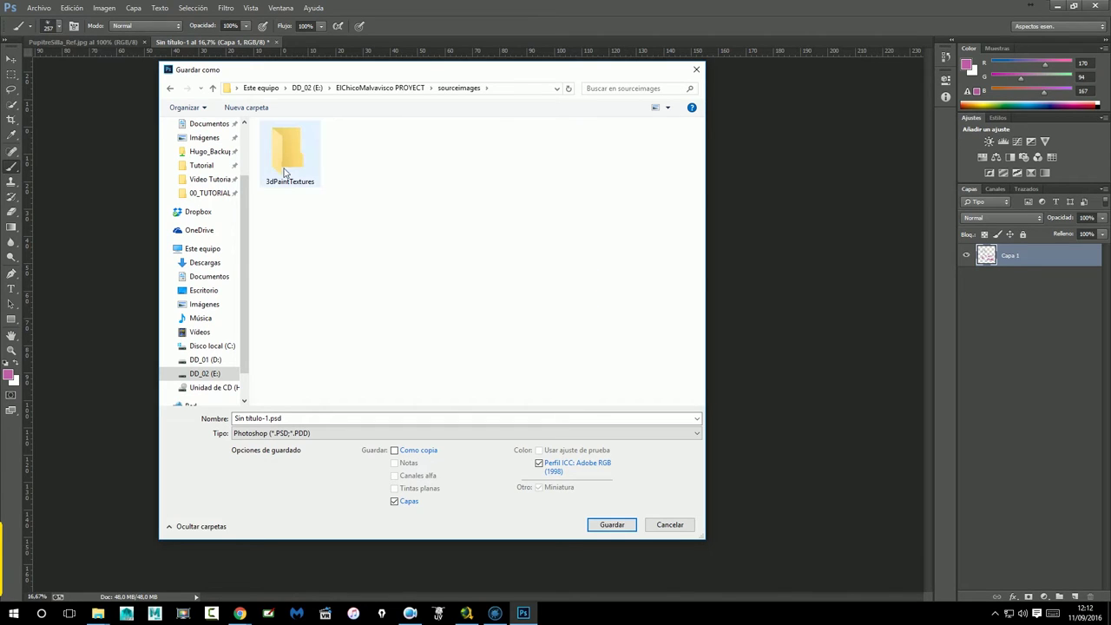
Save as TIFF named 'Manchas', accepting the TIFF options and keeping layers.
click(286, 433)
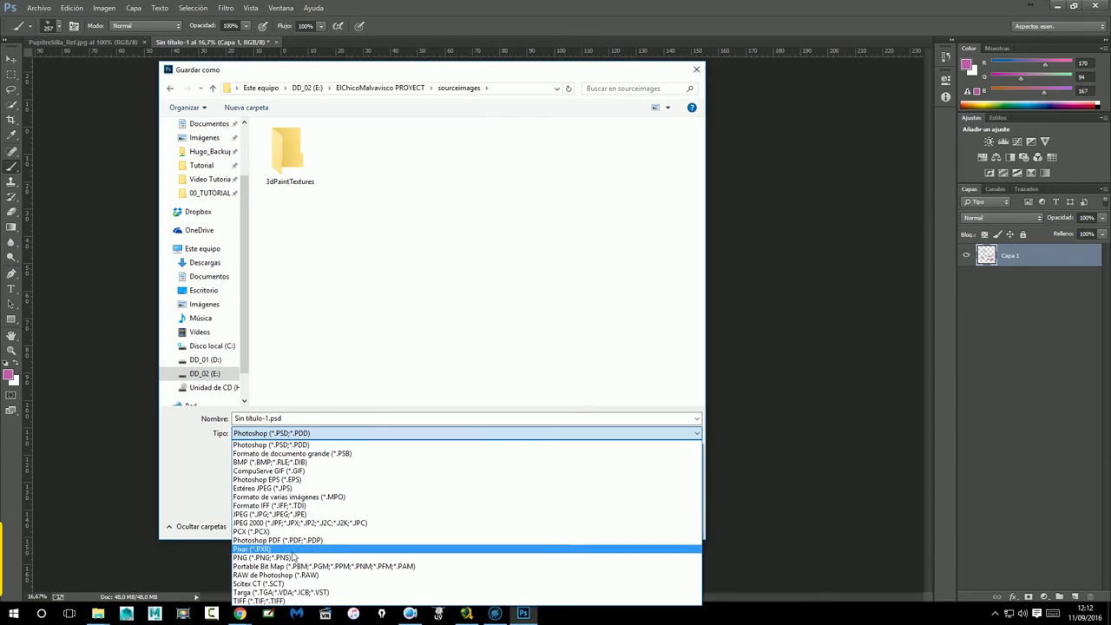
click(294, 601)
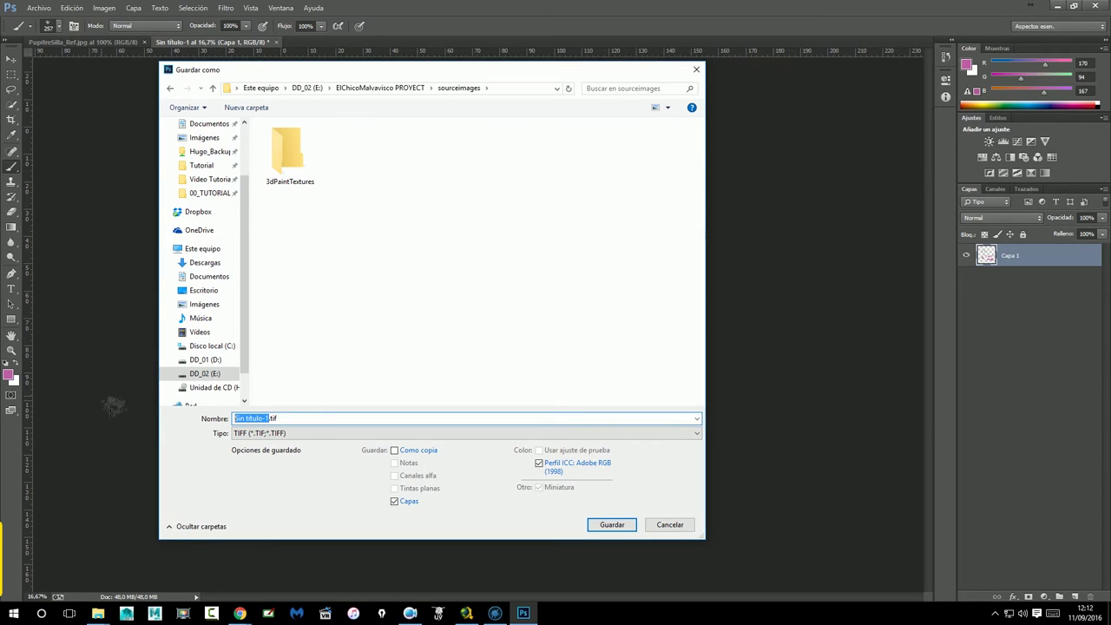
text(Manchas)
click(601, 525)
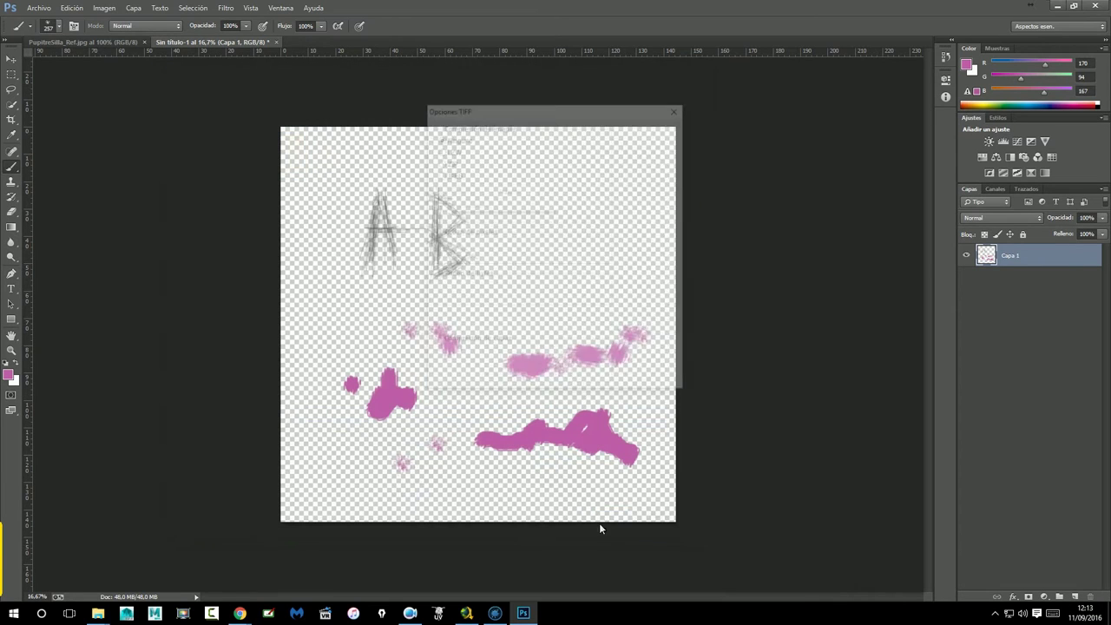
click(646, 131)
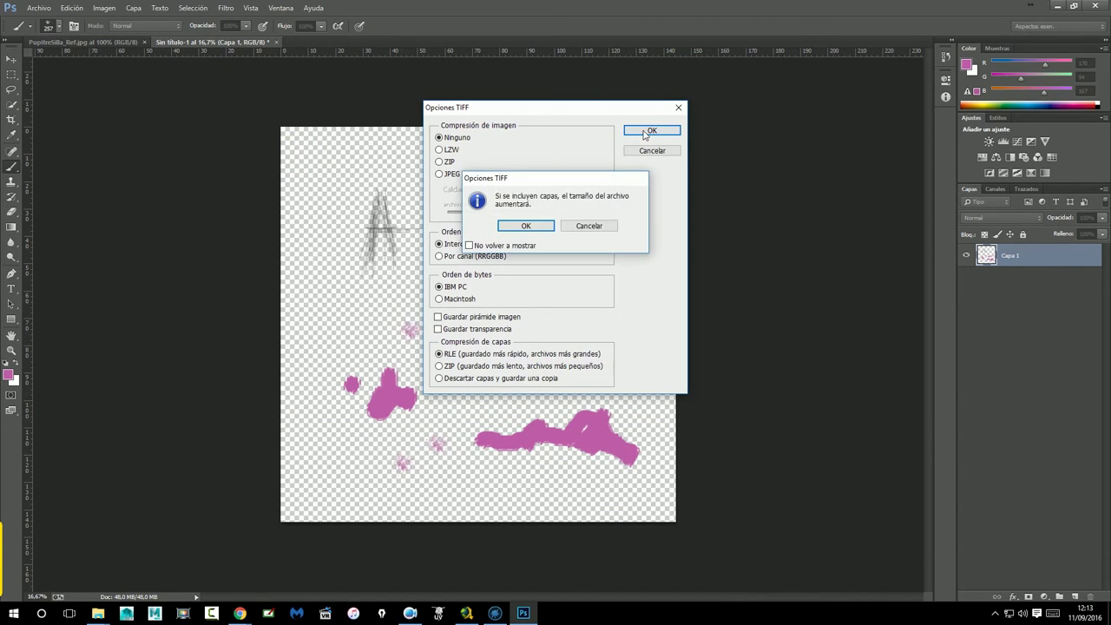
click(543, 224)
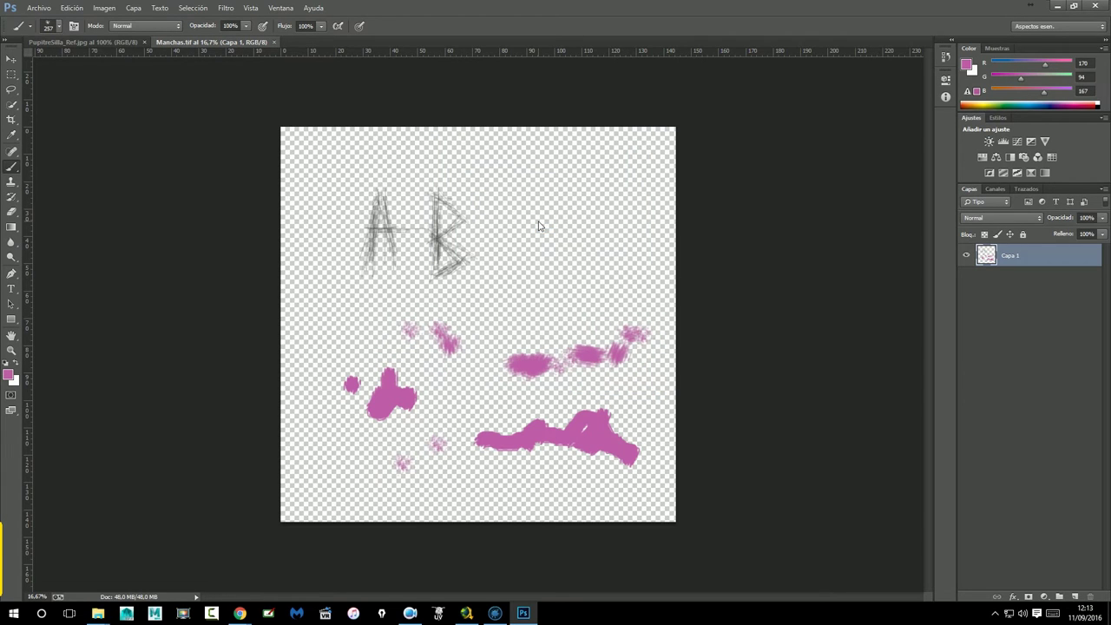
click(494, 613)
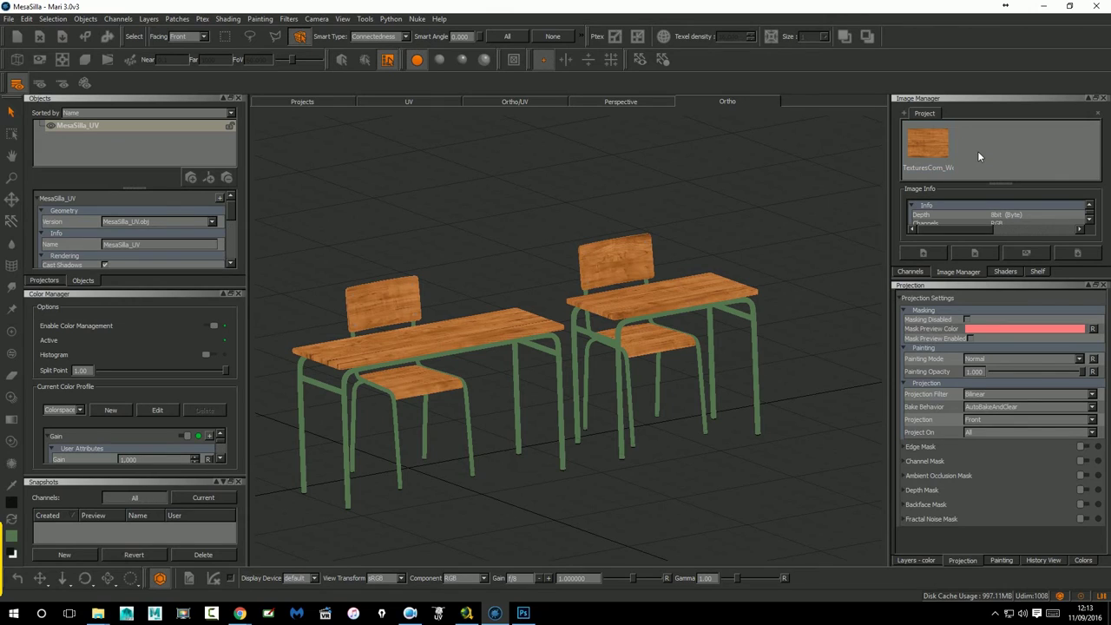
Add a new layer above Base in the color channel and lock Base.
click(923, 560)
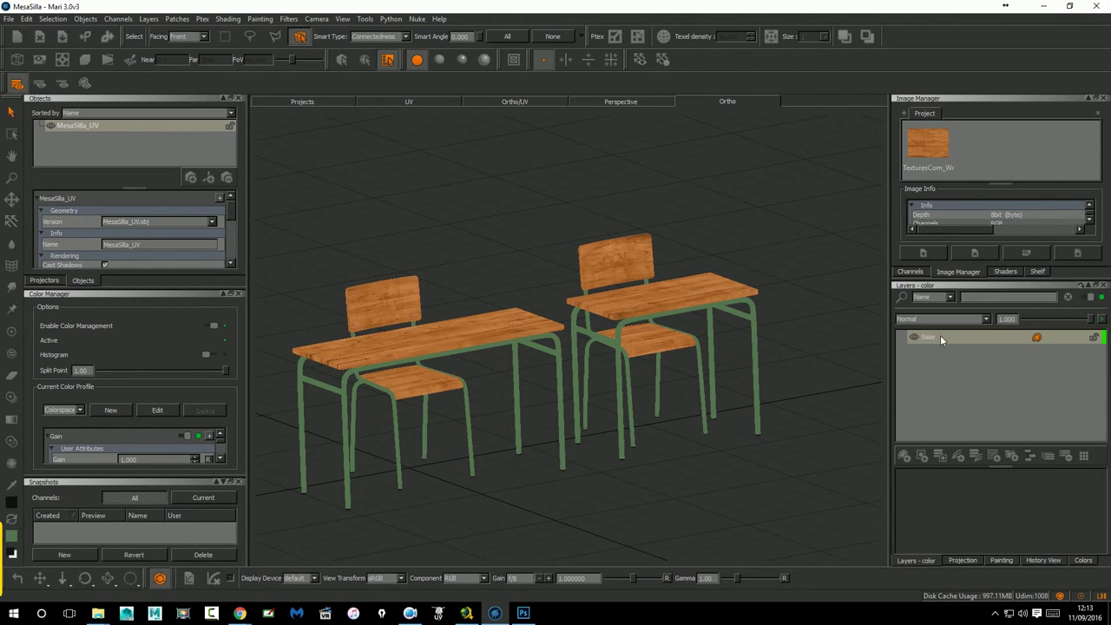
click(905, 457)
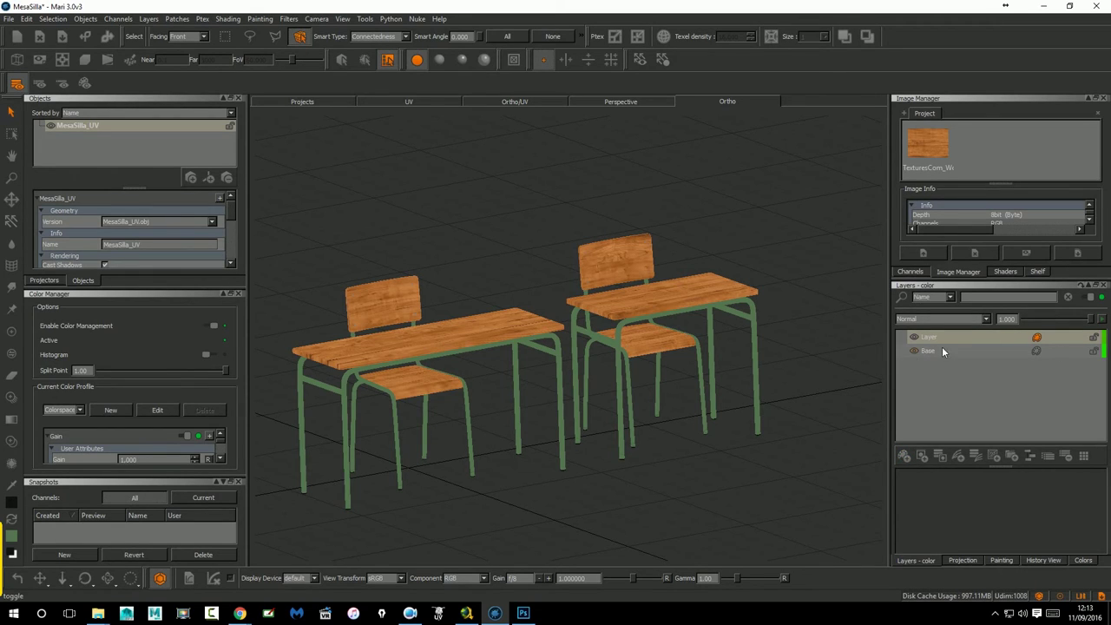
click(1091, 351)
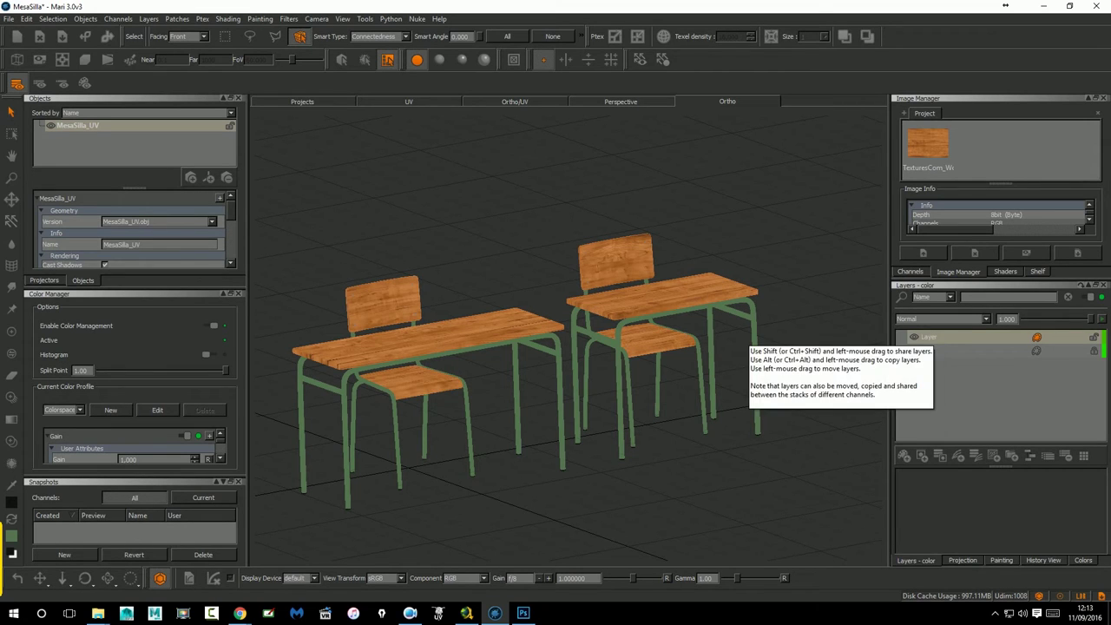
Load Manchas.tif from the project's sourceimages folder into the Image Manager.
click(930, 252)
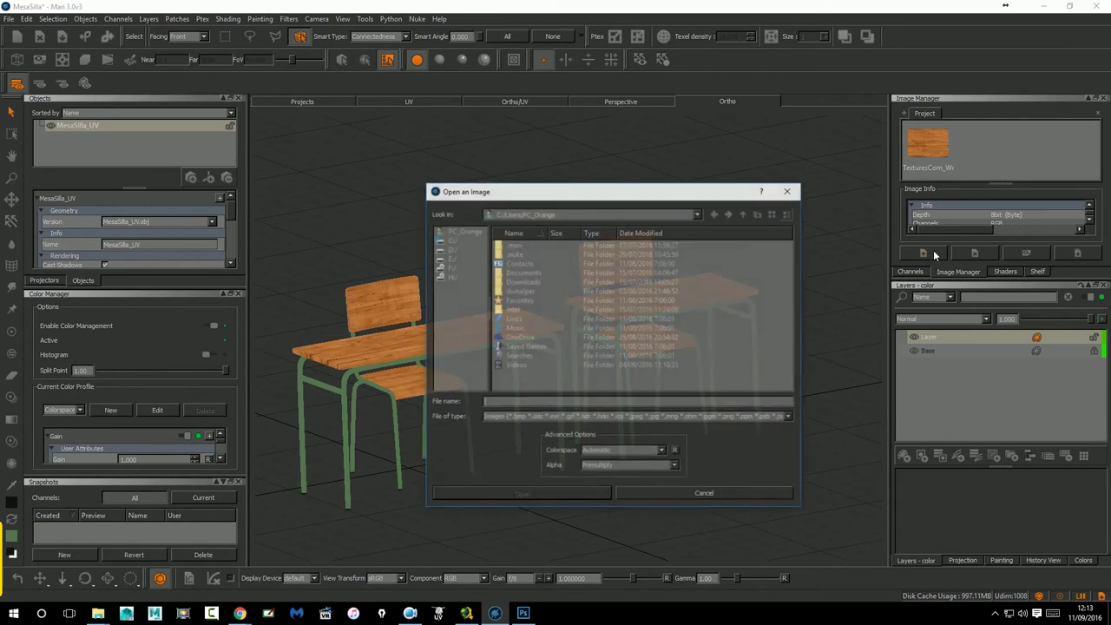
click(448, 258)
double_click(539, 337)
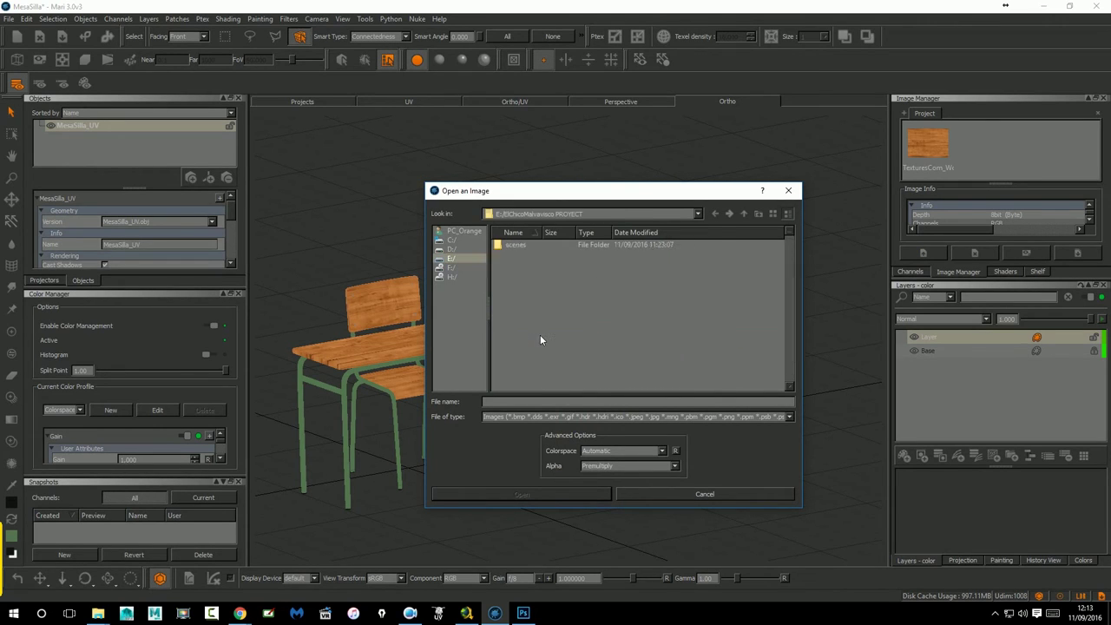
click(521, 367)
double_click(522, 369)
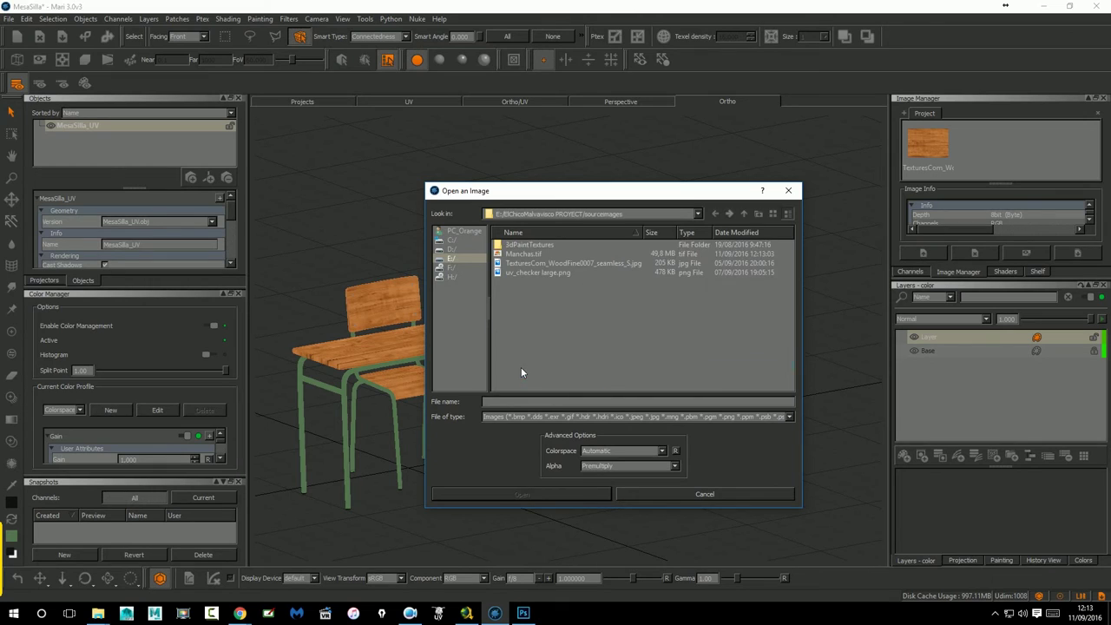
click(521, 255)
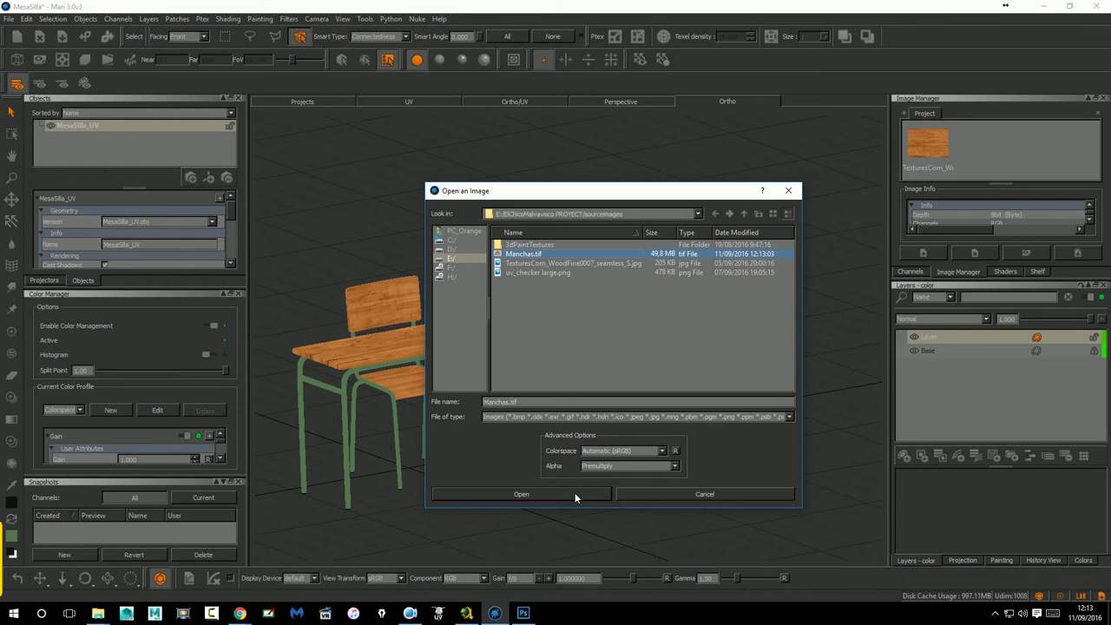
click(576, 494)
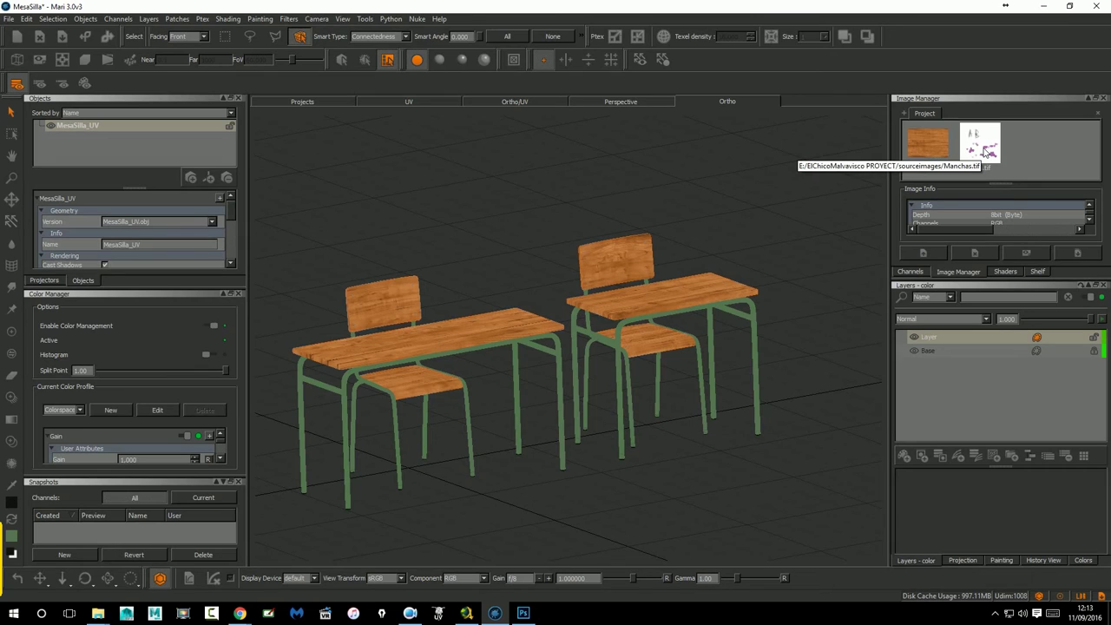
click(450, 102)
Use Manchas.tif as a paint-through stencil, shrinking it over UV patches 1001–1002.
mouse_move(986, 157)
mouse_down()
mouse_move(473, 313)
mouse_move(384, 297)
mouse_move(361, 210)
mouse_up()
key(BackSpace)
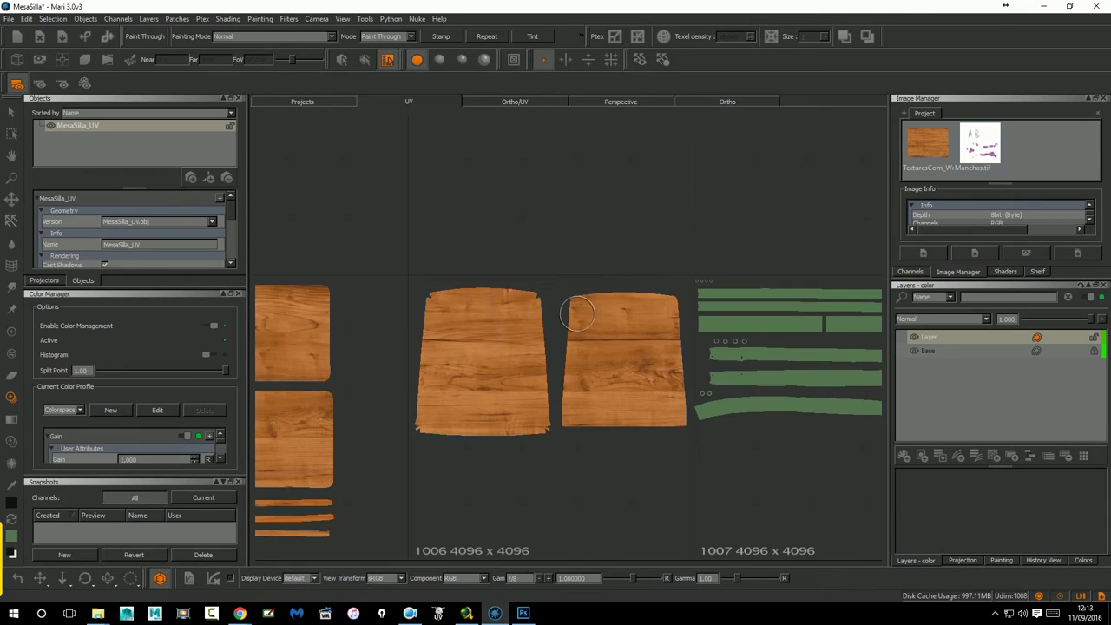
scroll(611, 279, down, 2)
scroll(588, 293, down, 2)
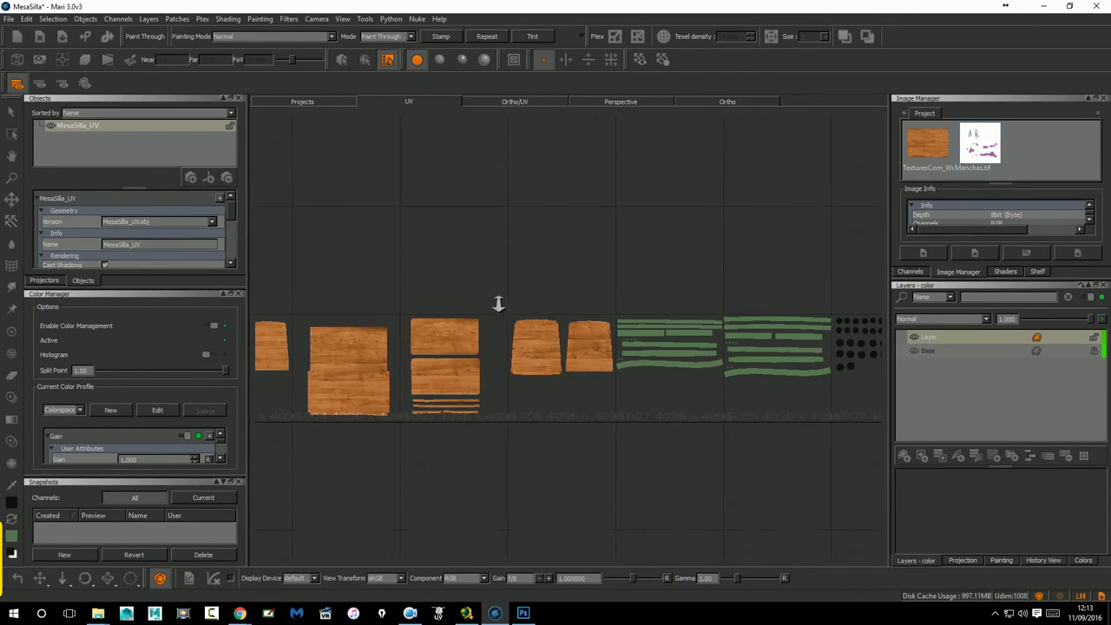
scroll(498, 305, up, 1)
scroll(598, 317, up, 2)
mouse_move(565, 301)
middle_down()
mouse_move(657, 290)
mouse_move(585, 433)
middle_up()
scroll(657, 290, up, 2)
scroll(582, 297, up, 2)
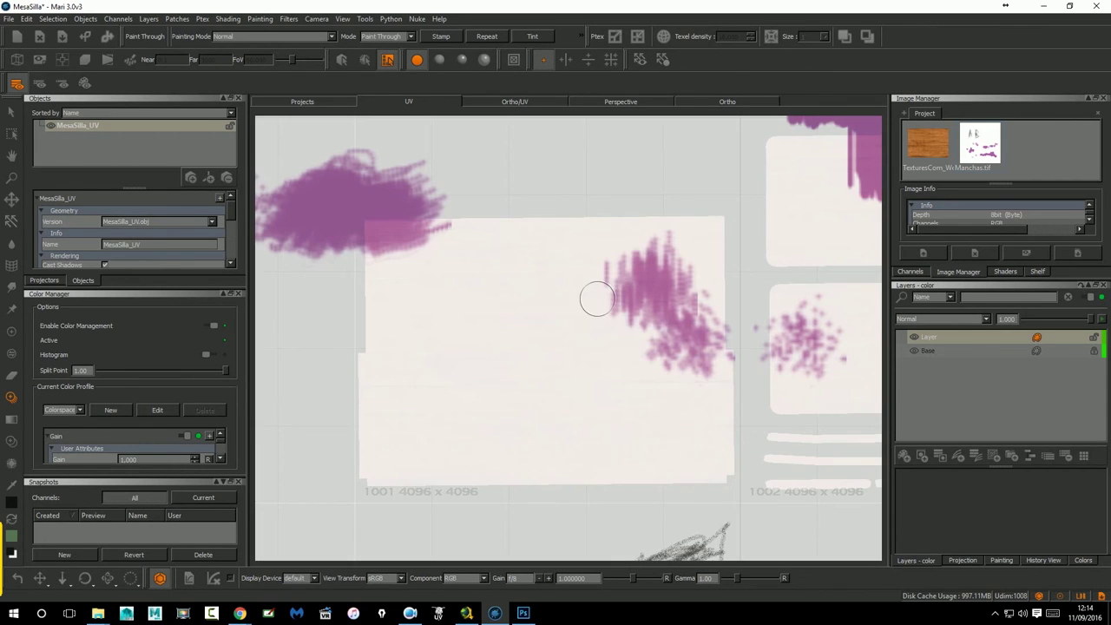
mouse_move(591, 301)
mouse_down()
mouse_move(440, 332)
mouse_move(560, 293)
mouse_up()
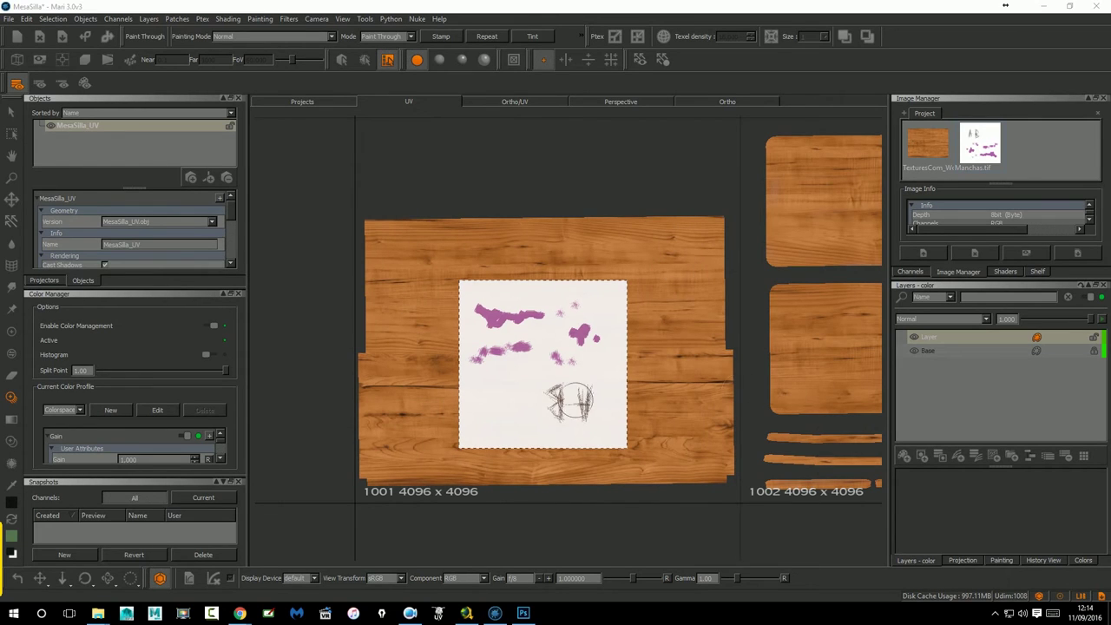
drag(526, 384, 597, 416)
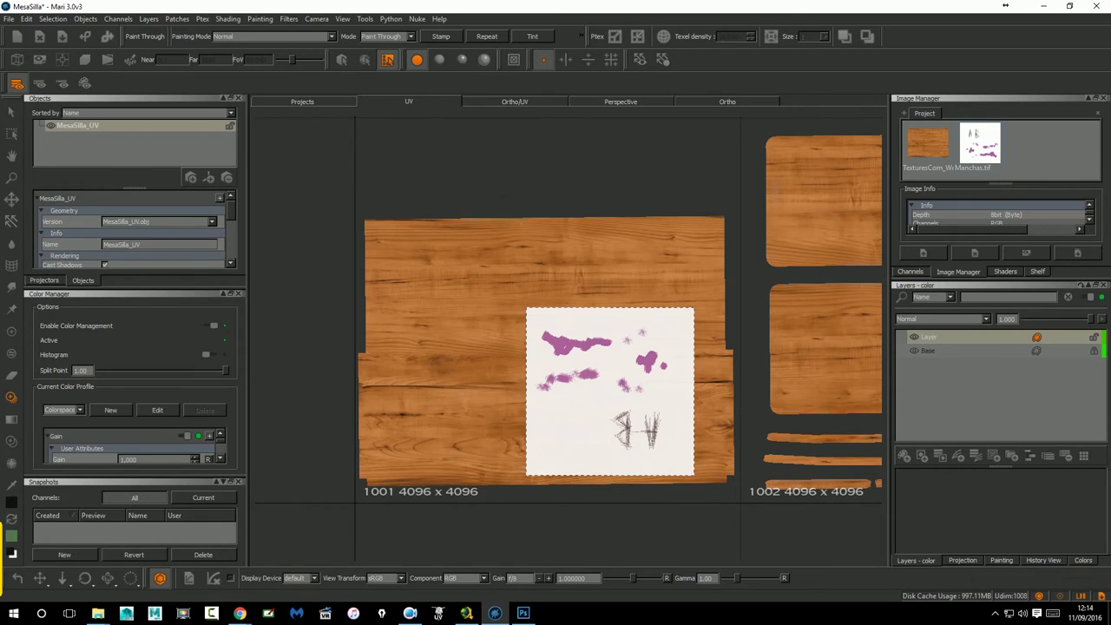
Return to the orthographic view, tilted toward the desk tops.
click(330, 102)
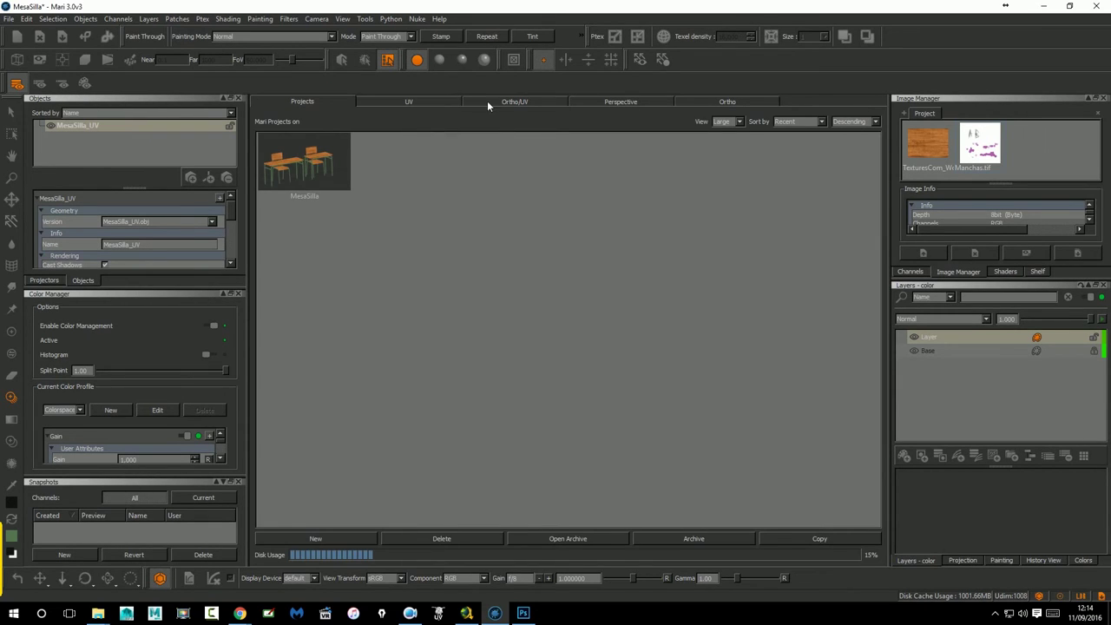
click(708, 100)
middle_drag(485, 365, 638, 451)
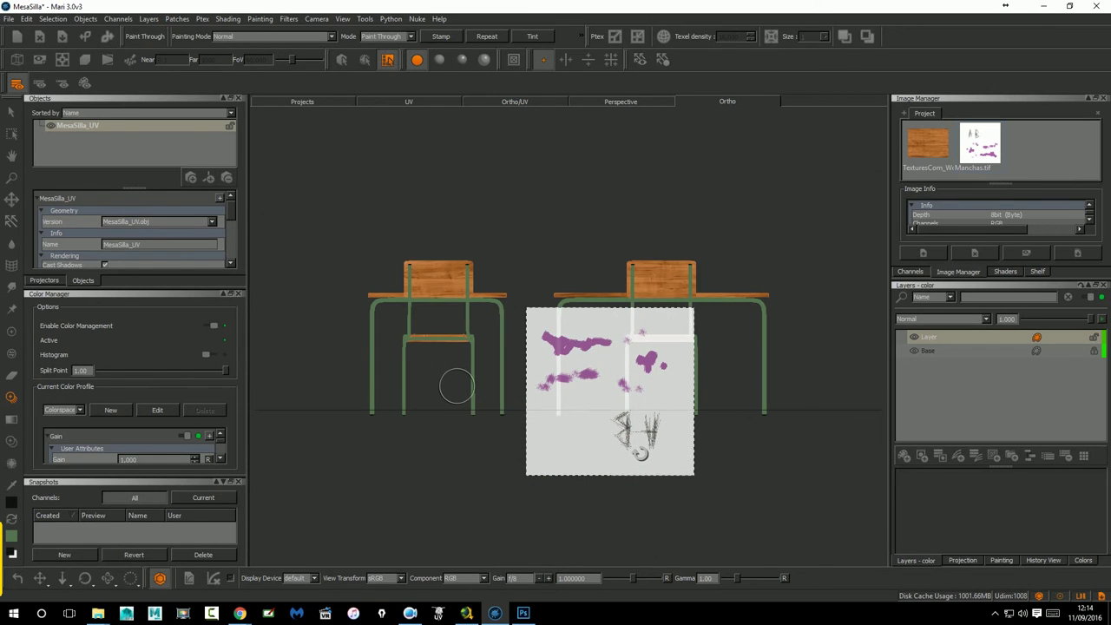
In top view, zoom onto the right desk's top and rotate the stencil about 30° over the board.
key(t)
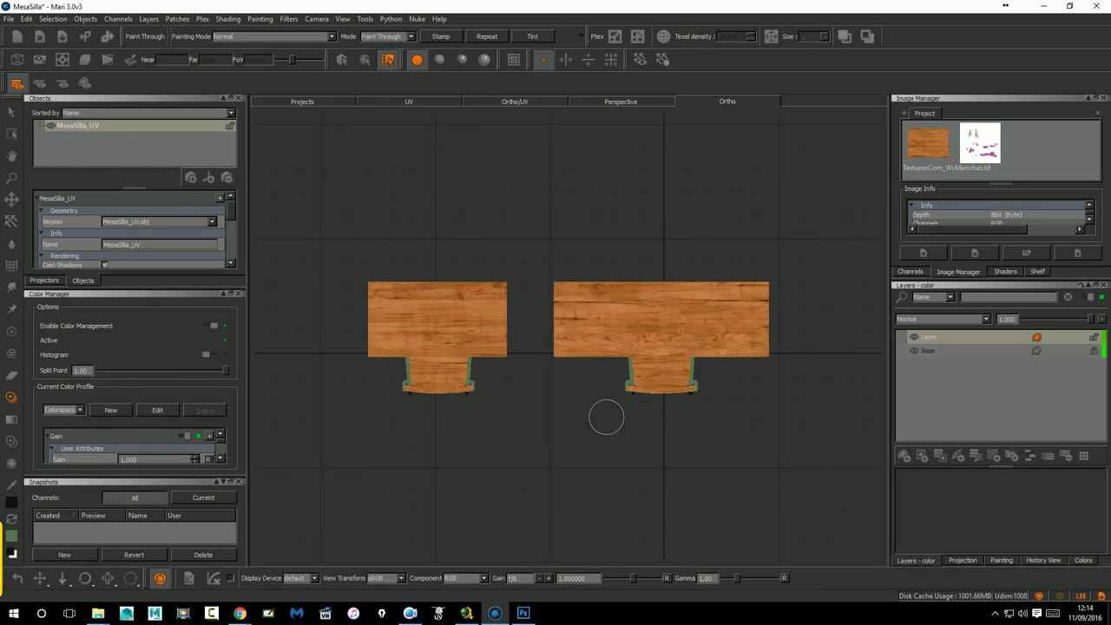
scroll(590, 340, up, 2)
scroll(520, 364, up, 3)
scroll(491, 399, up, 3)
middle_drag(491, 400, 459, 402)
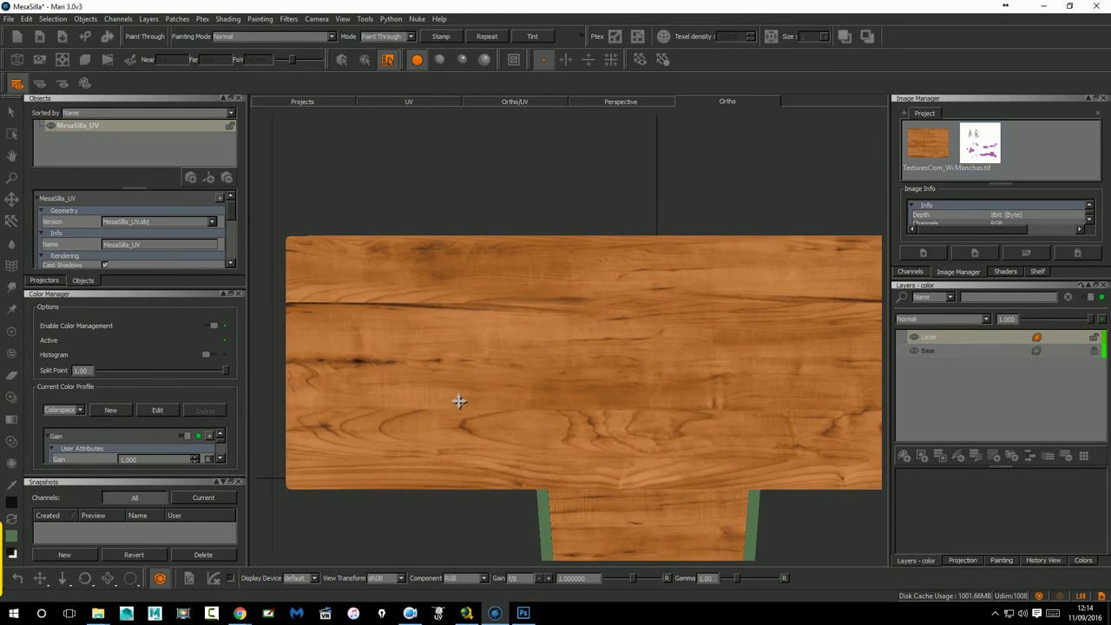
mouse_move(656, 441)
mouse_down()
mouse_move(609, 388)
mouse_move(425, 317)
mouse_up()
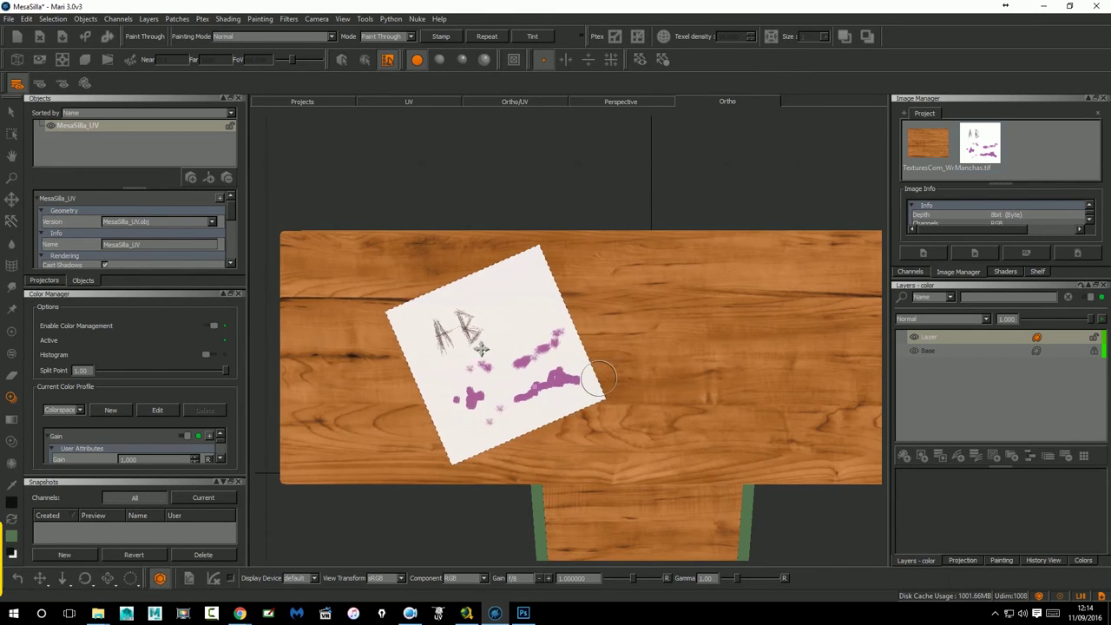
right_drag(386, 312, 460, 313)
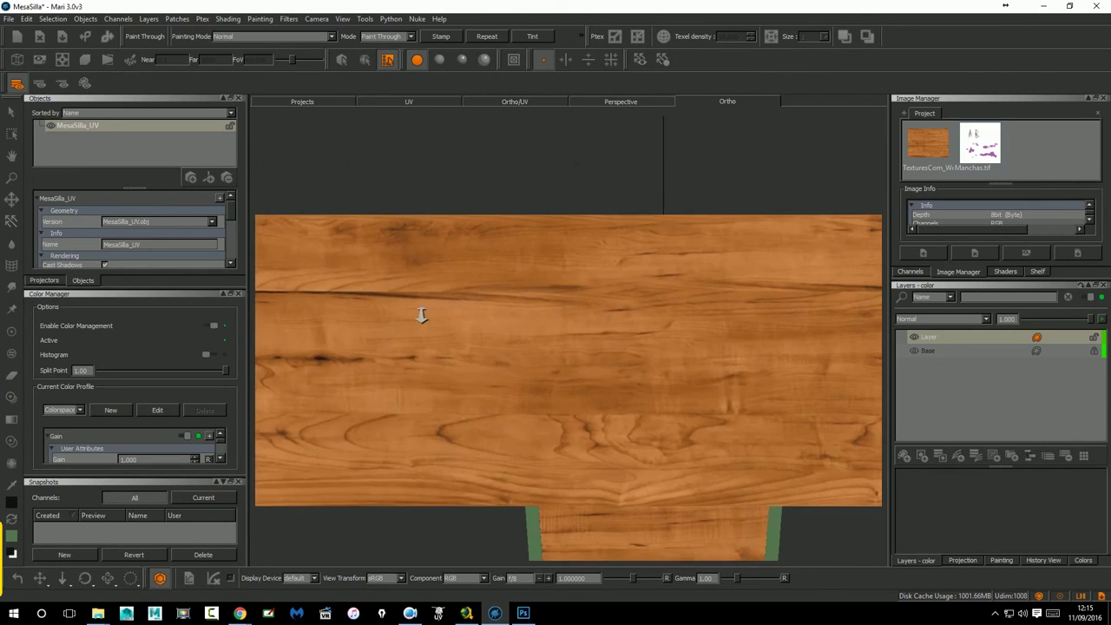
middle_drag(630, 347, 786, 350)
scroll(786, 350, down, 2)
mouse_move(446, 321)
mouse_down()
mouse_move(570, 333)
mouse_move(522, 285)
mouse_move(521, 263)
mouse_move(551, 278)
mouse_move(538, 295)
mouse_move(471, 300)
mouse_move(483, 326)
mouse_move(497, 295)
mouse_up()
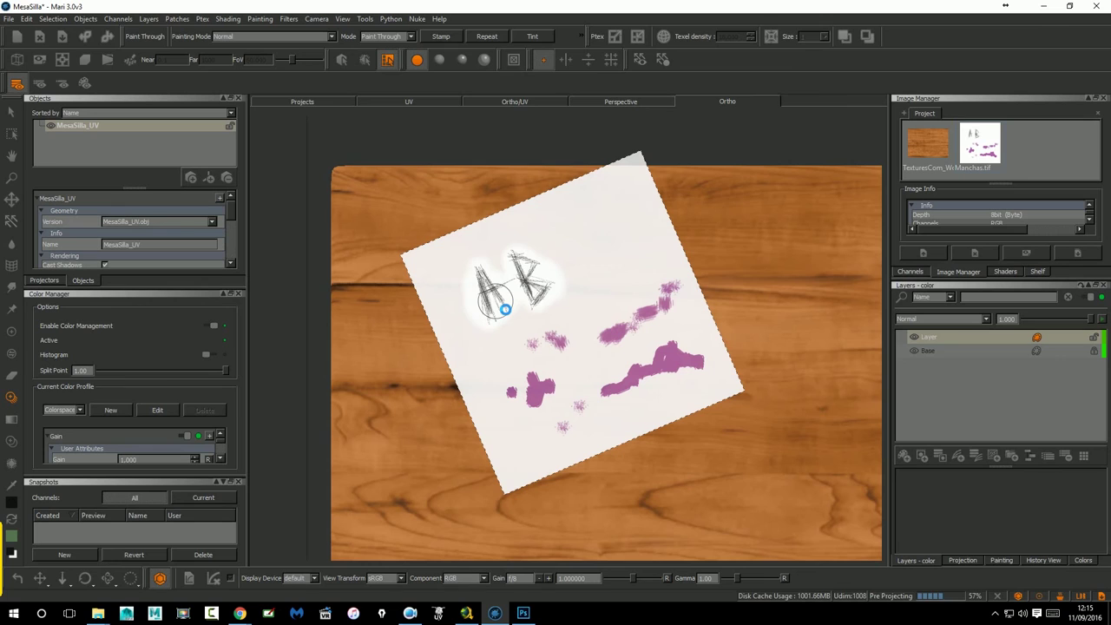
click(12, 114)
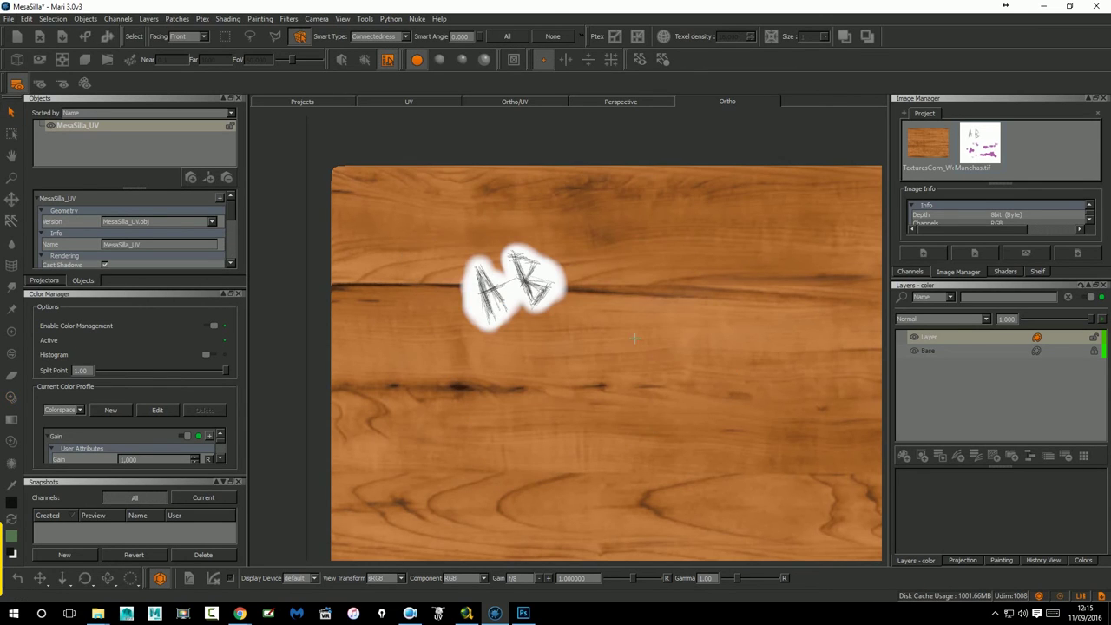
mouse_move(682, 402)
alt+mouse_down()
mouse_move(685, 362)
mouse_move(672, 395)
alt+mouse_up()
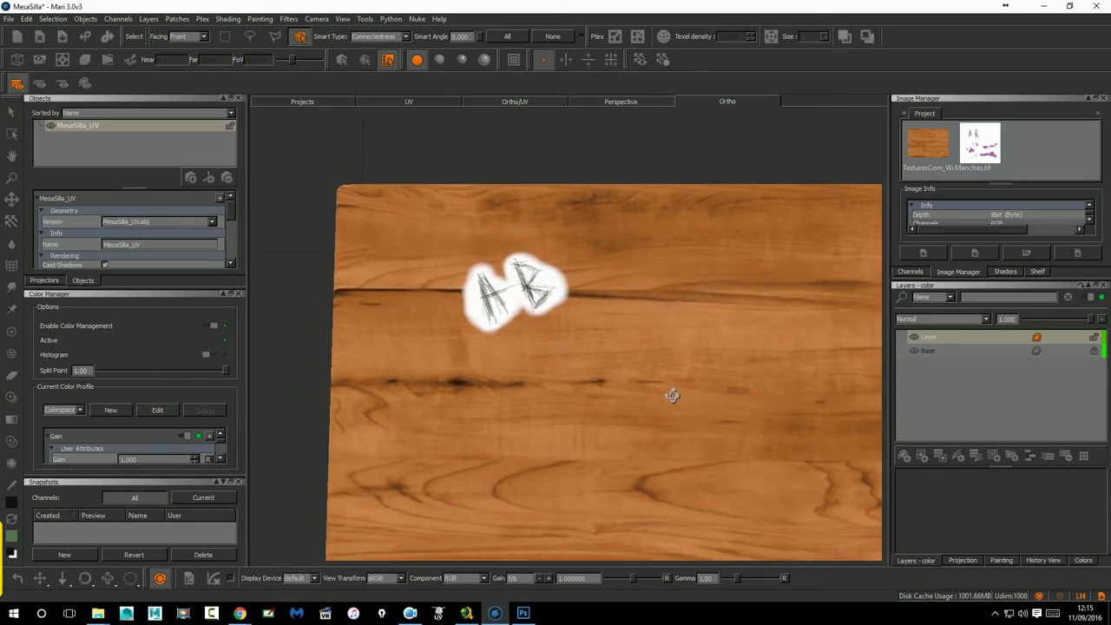
click(953, 338)
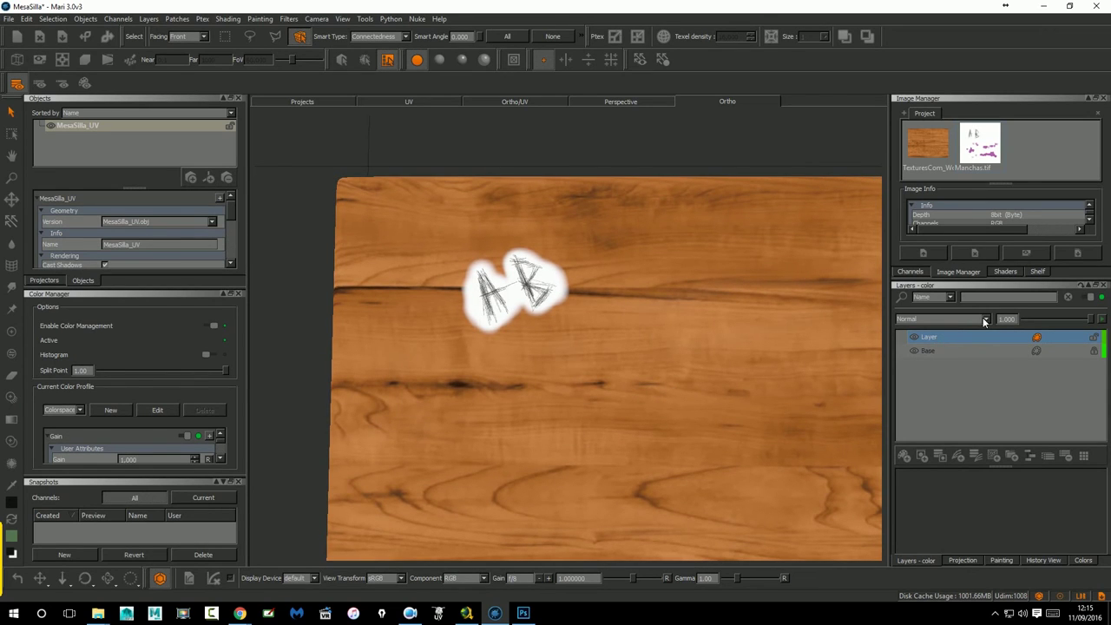
click(984, 320)
click(1004, 351)
click(984, 320)
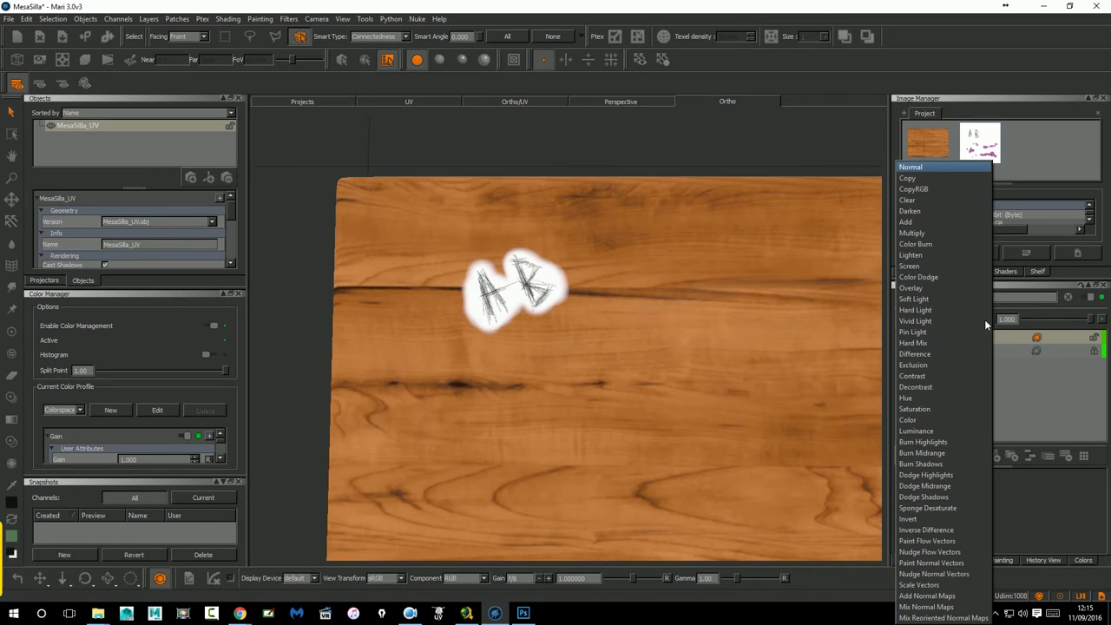
click(927, 235)
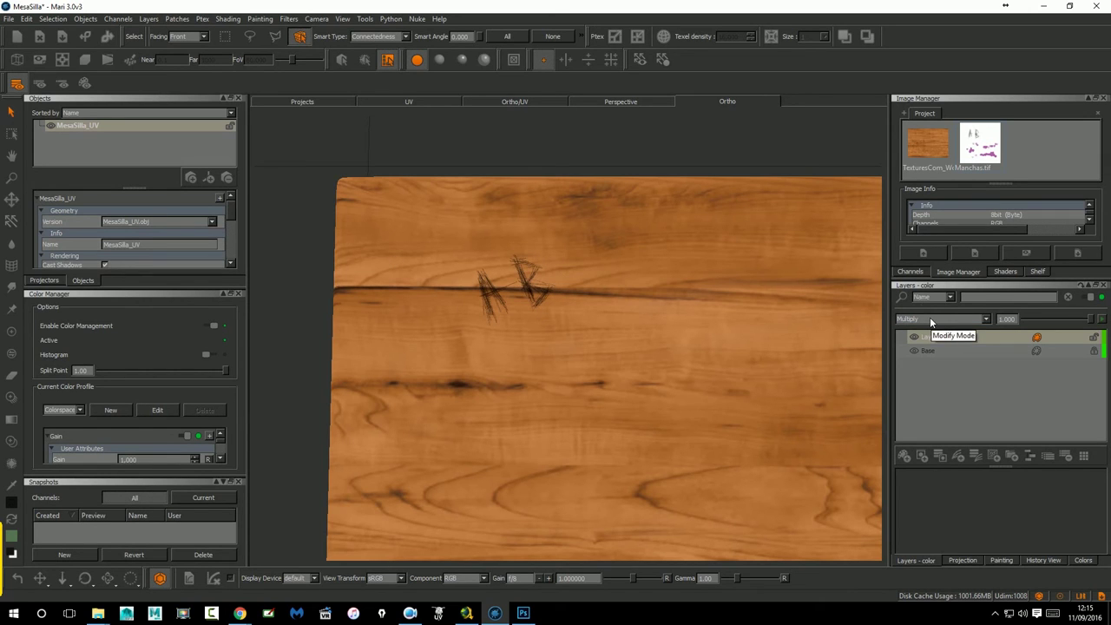
mouse_move(444, 311)
middle_down()
mouse_move(483, 317)
mouse_move(550, 300)
mouse_move(489, 342)
middle_up()
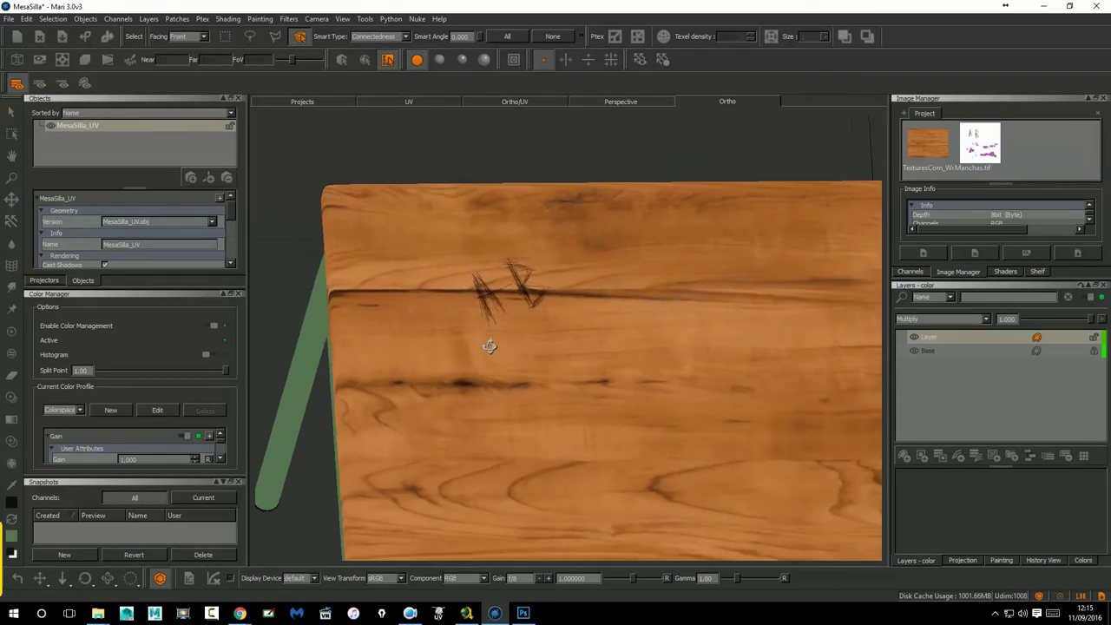
click(936, 319)
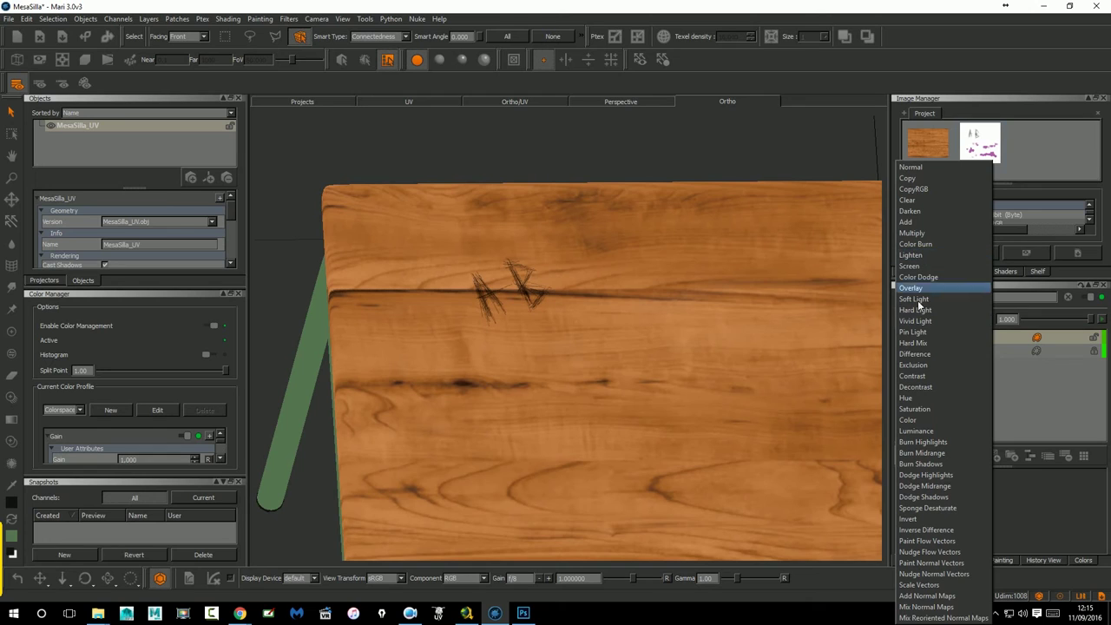
click(921, 417)
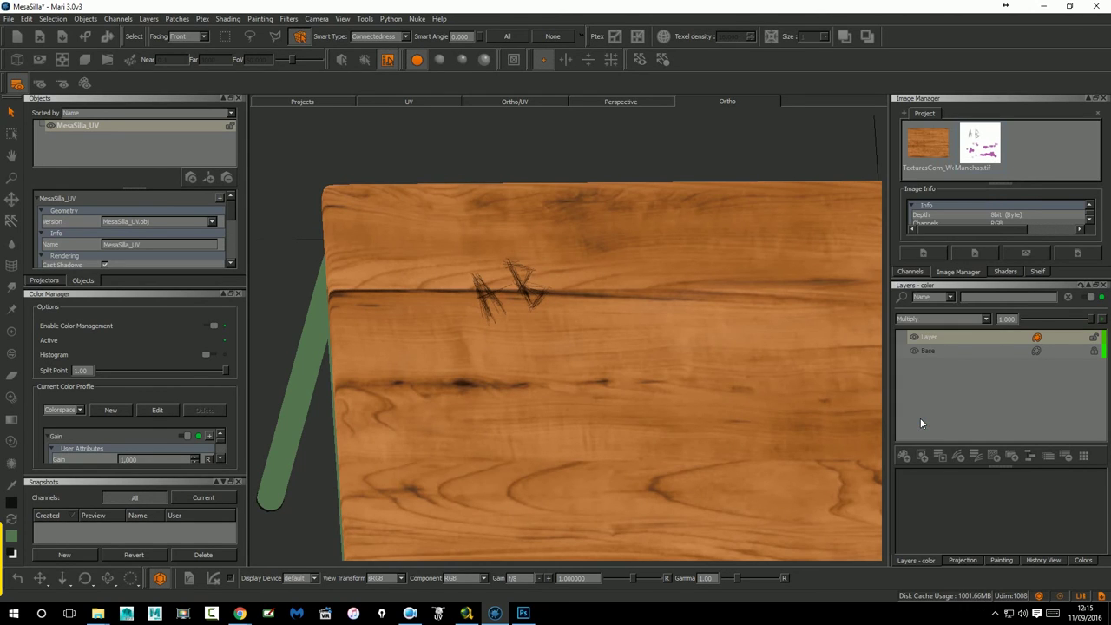
click(937, 321)
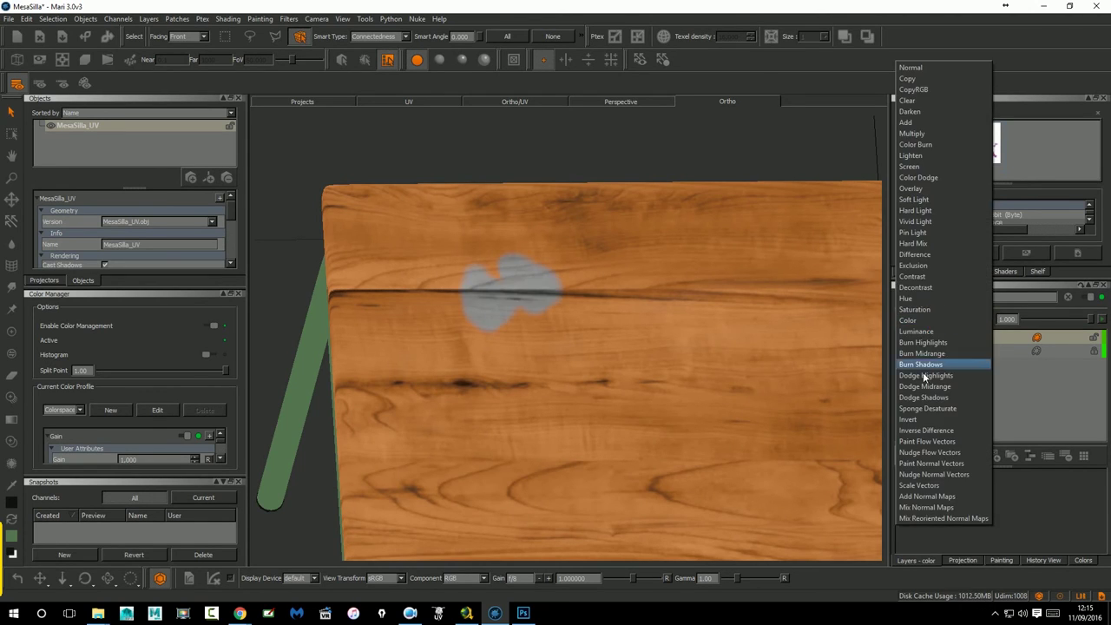
click(916, 320)
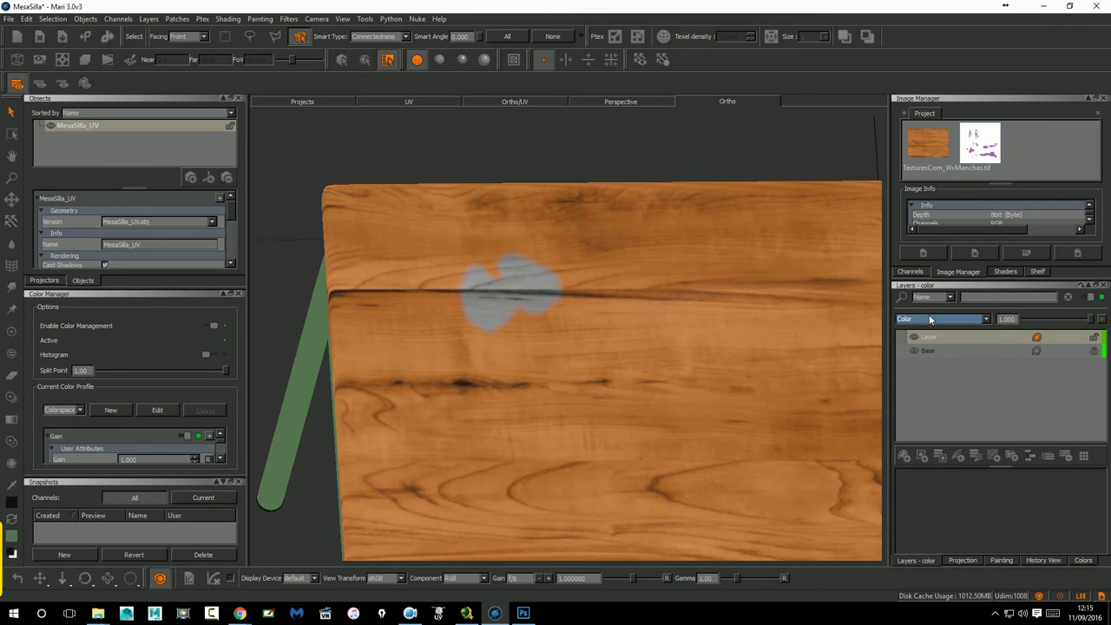
click(929, 319)
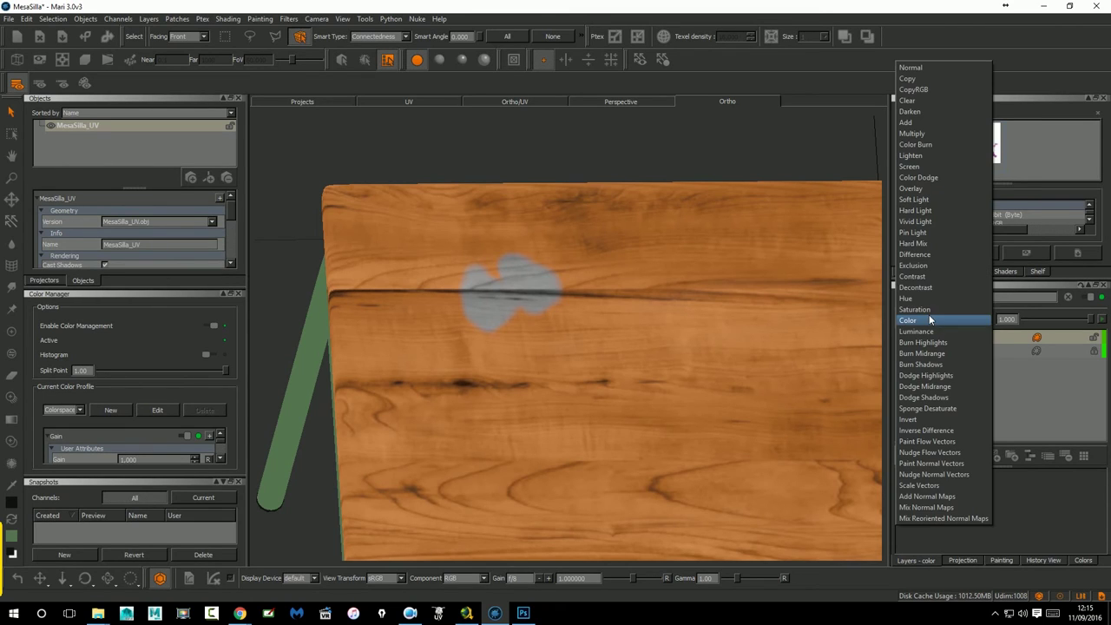
click(920, 254)
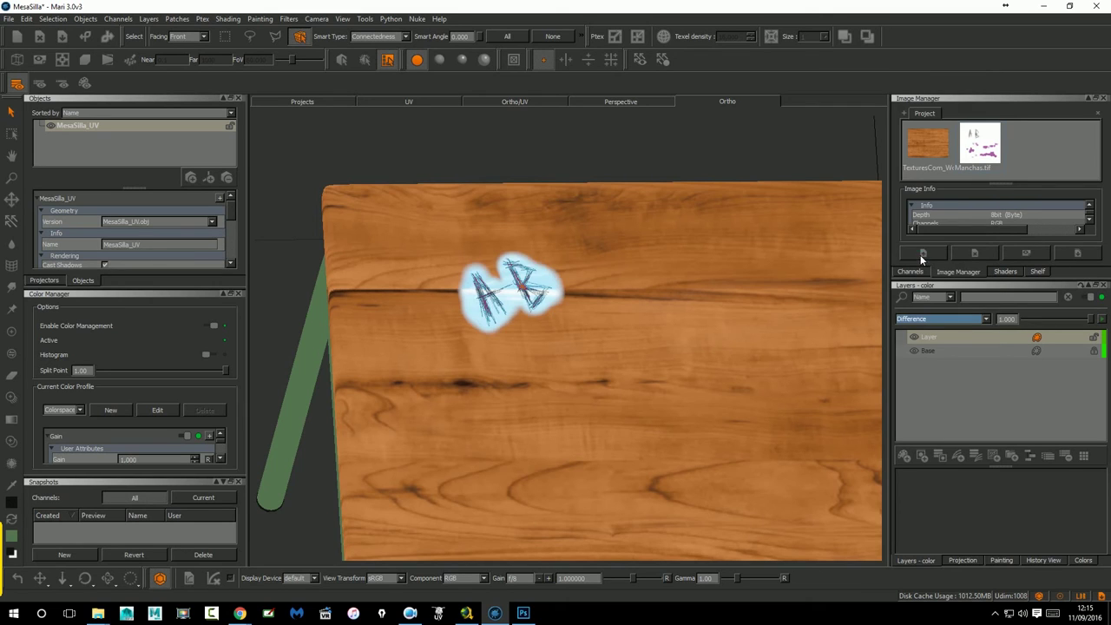
click(928, 320)
key(Escape)
key(a)
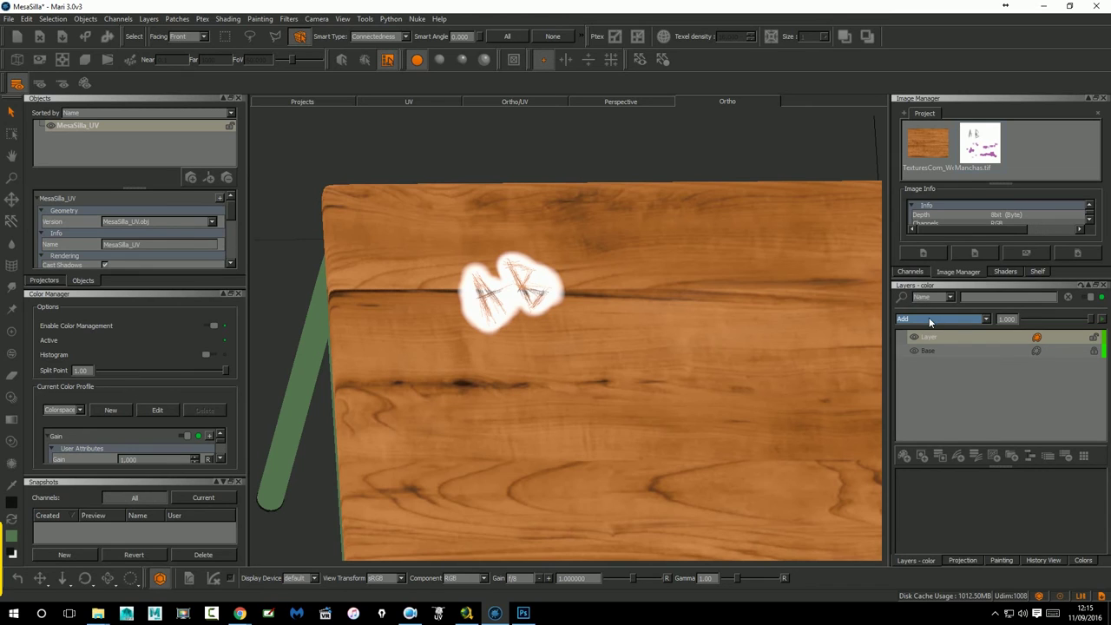
click(930, 320)
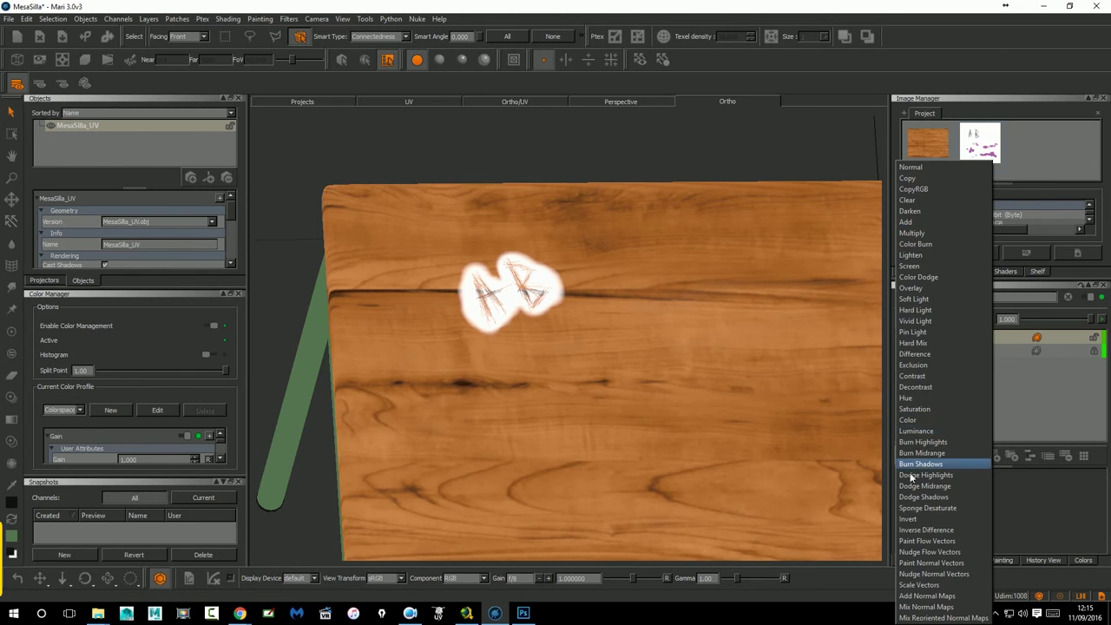
click(912, 289)
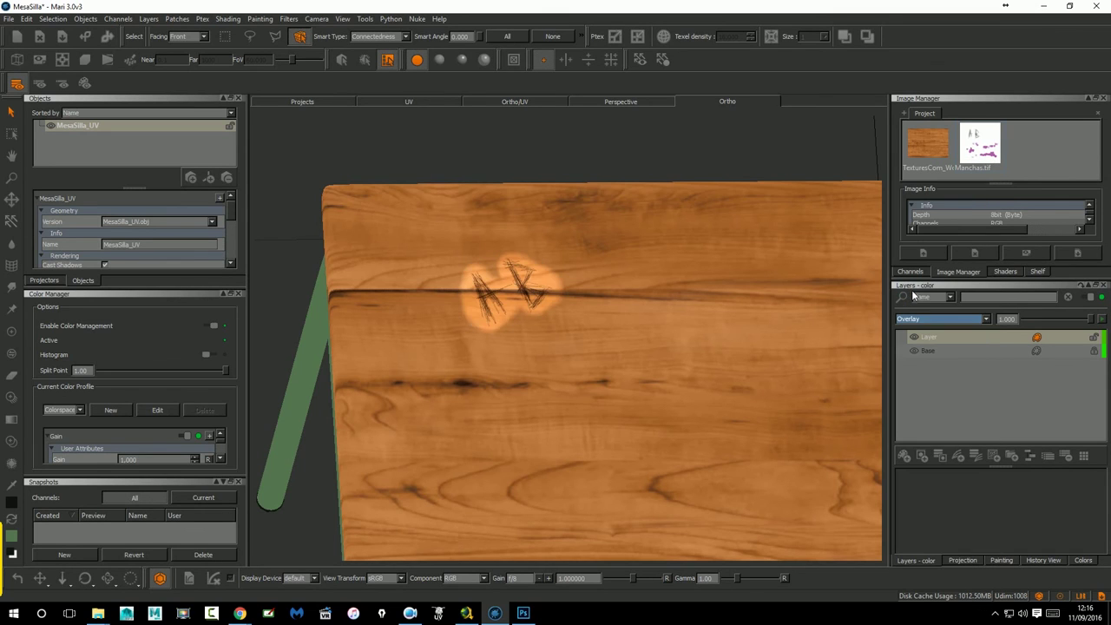
middle_drag(650, 347, 657, 363)
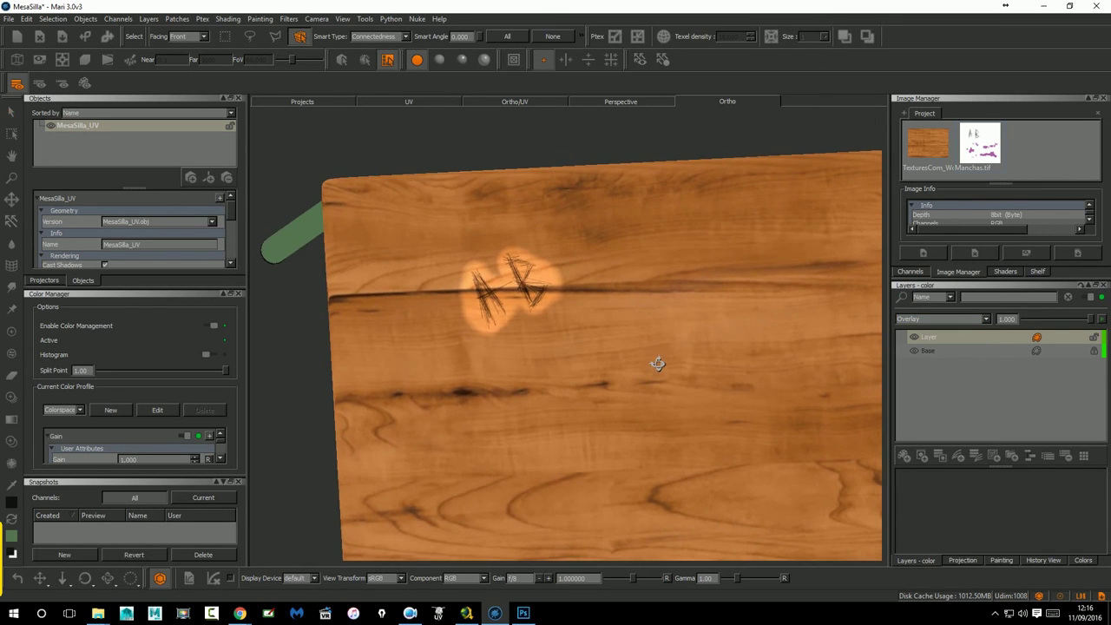
click(937, 319)
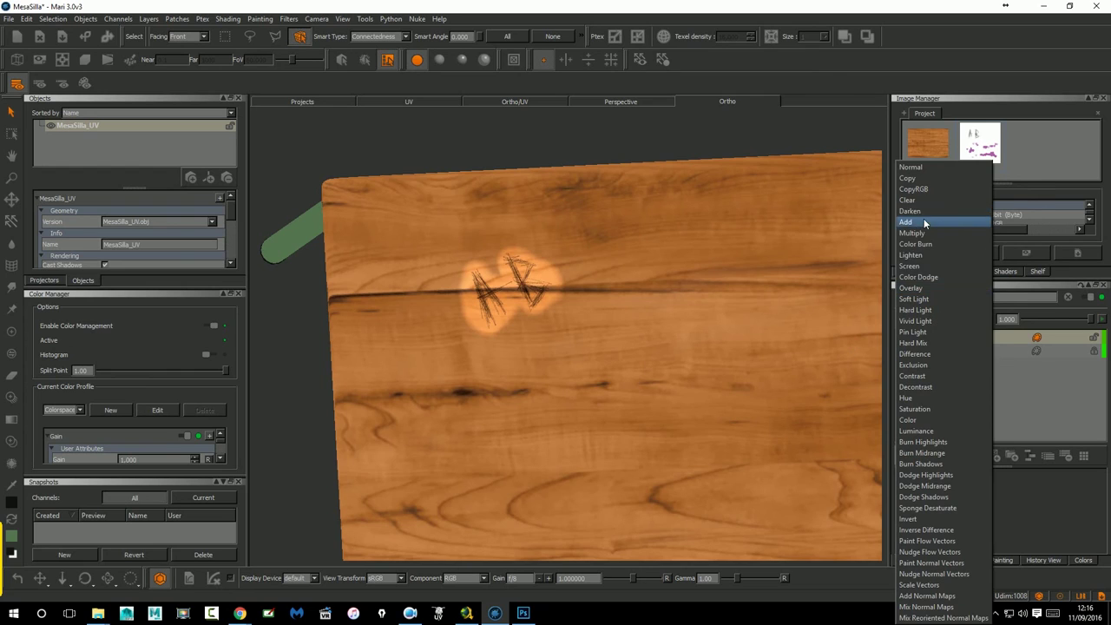
click(923, 218)
click(937, 318)
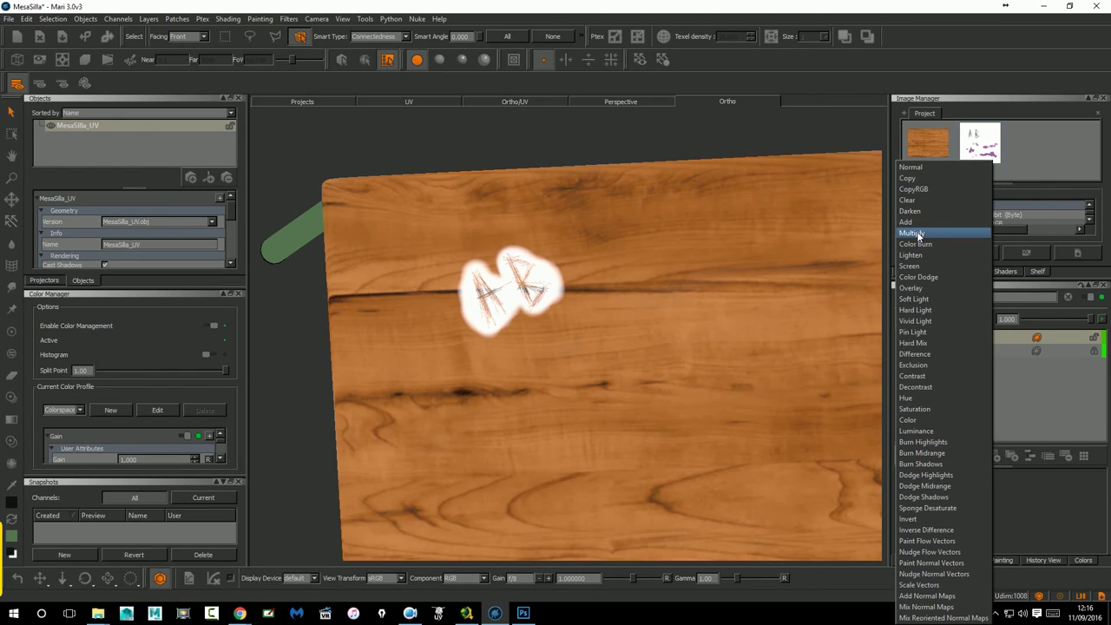
click(911, 233)
mouse_move(581, 381)
middle_down()
mouse_move(571, 355)
mouse_move(565, 367)
mouse_move(587, 395)
mouse_move(587, 374)
middle_up()
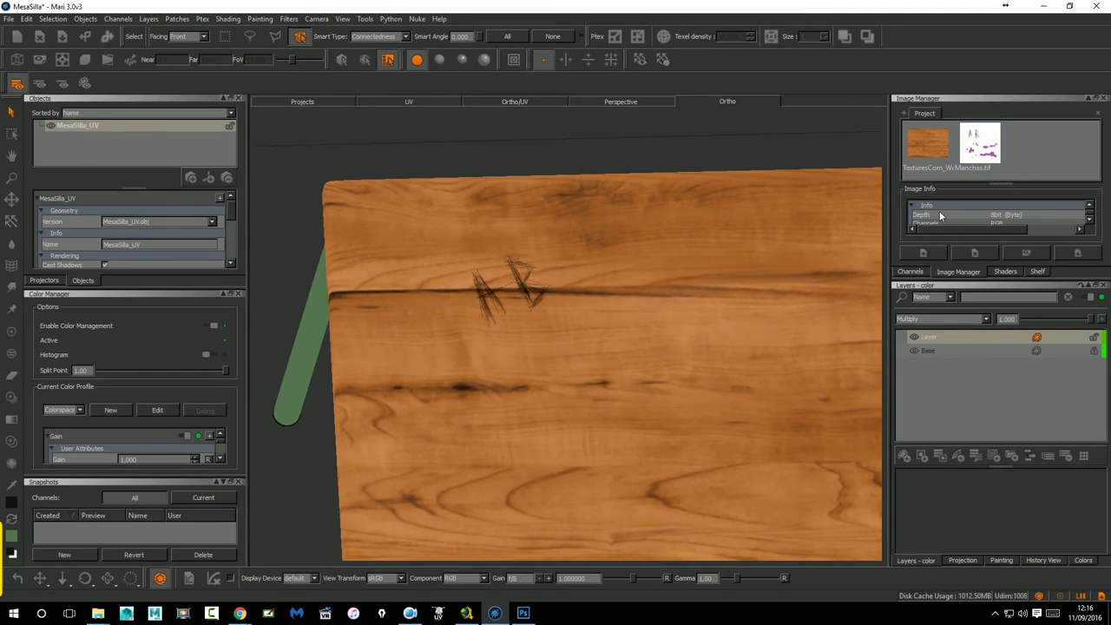
middle_drag(725, 355, 573, 255)
Activate Paint Through and rotate the stencil about 30 degrees over the tabletop.
scroll(715, 335, down, 2)
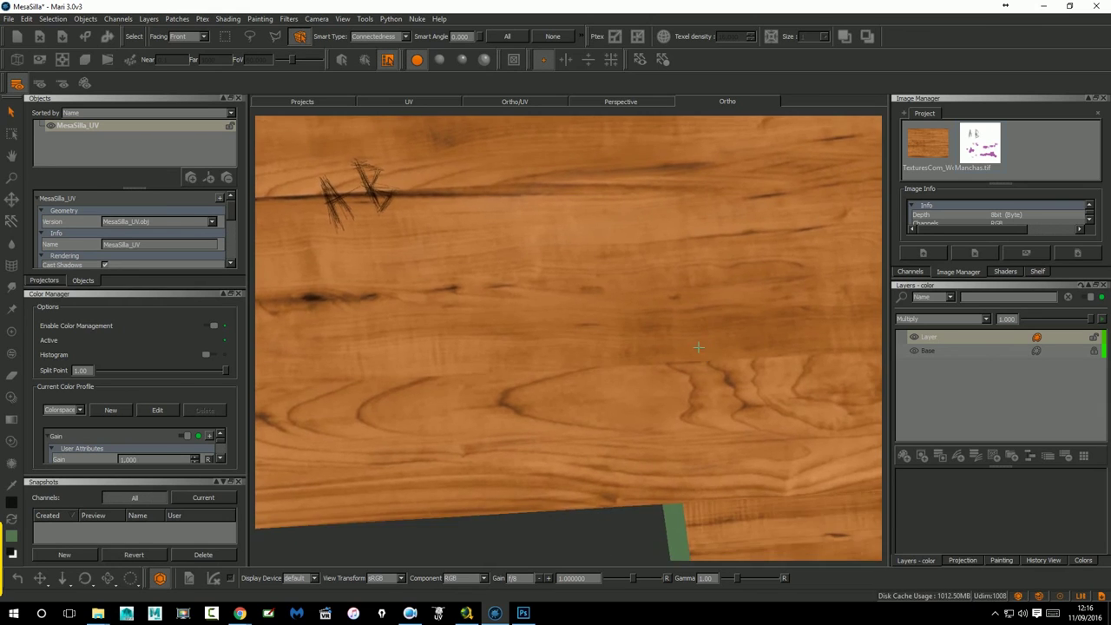
scroll(694, 340, down, 5)
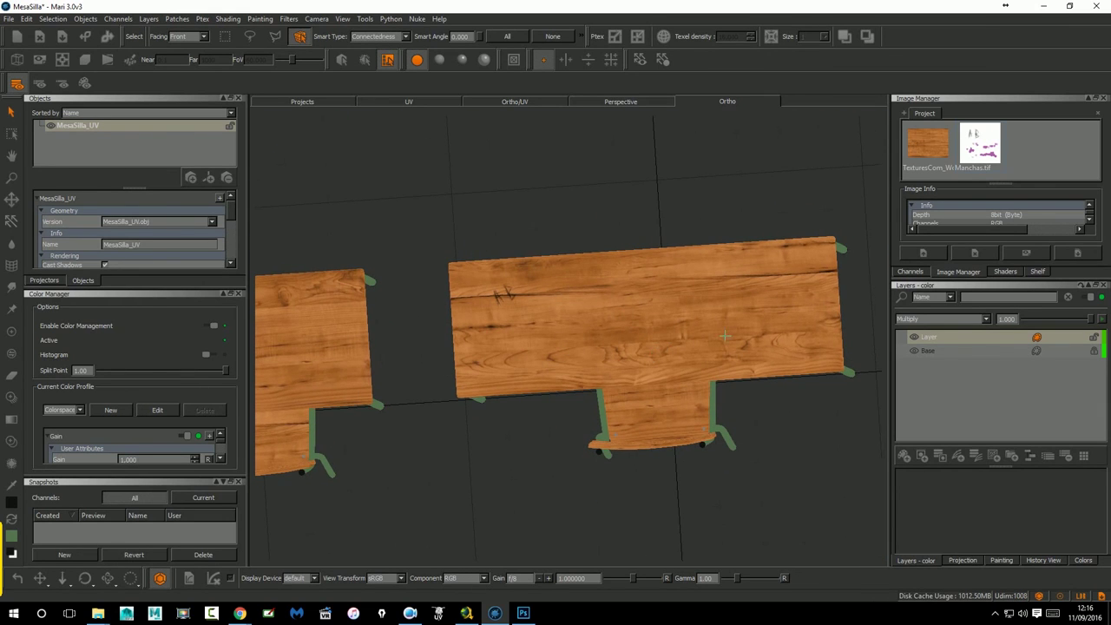
right_drag(725, 336, 809, 341)
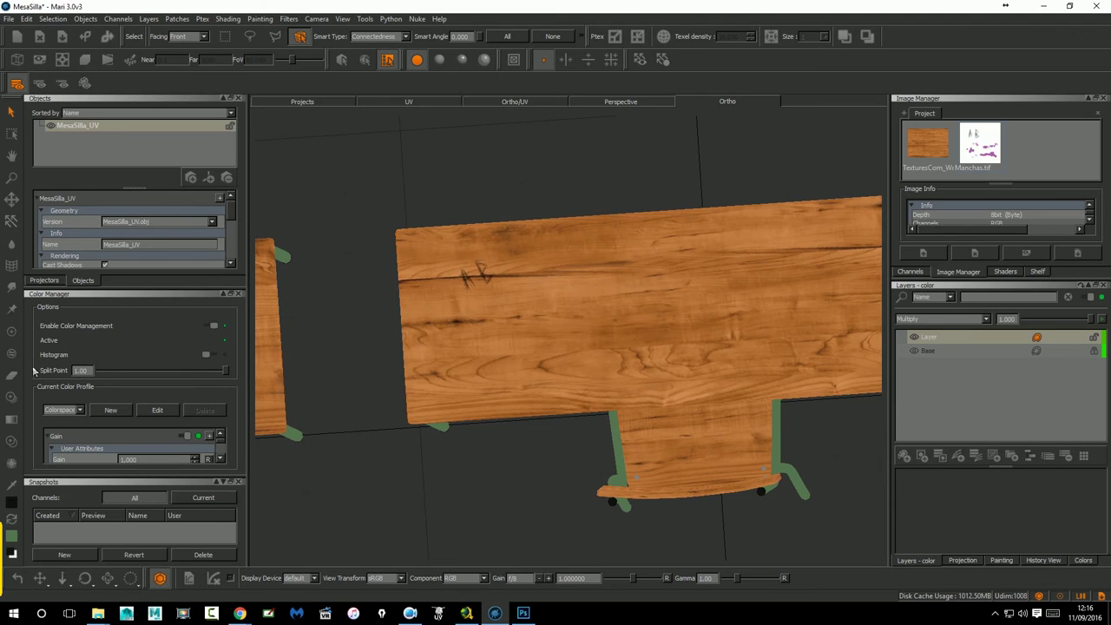
click(11, 396)
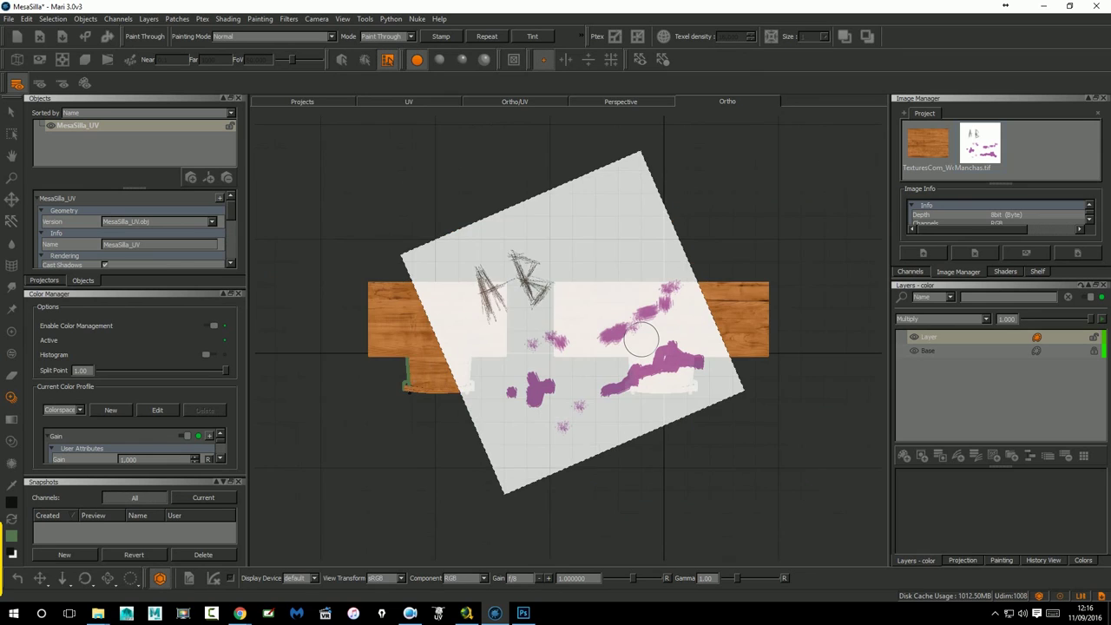
scroll(746, 337, up, 4)
scroll(767, 338, down, 5)
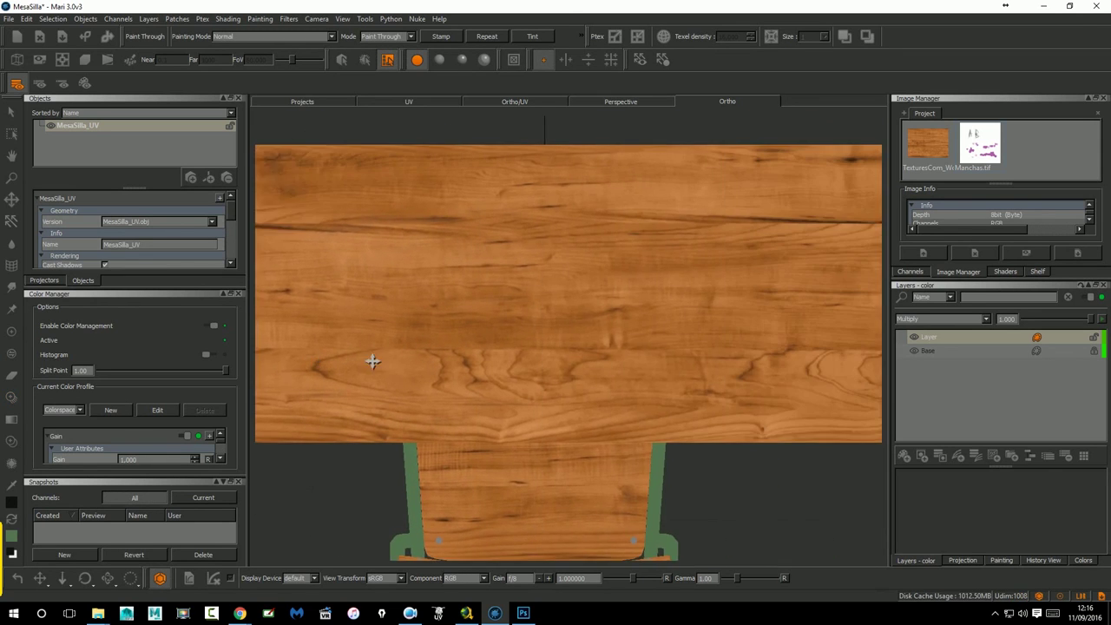
scroll(372, 364, down, 1)
drag(643, 425, 603, 457)
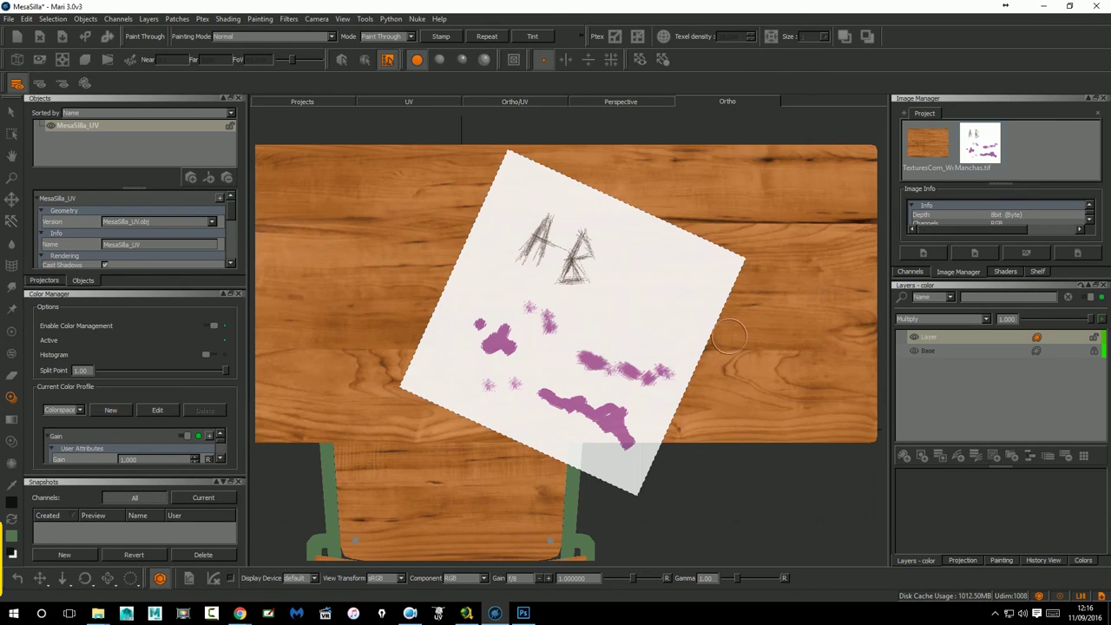
scroll(729, 337, up, 3)
drag(599, 337, 736, 347)
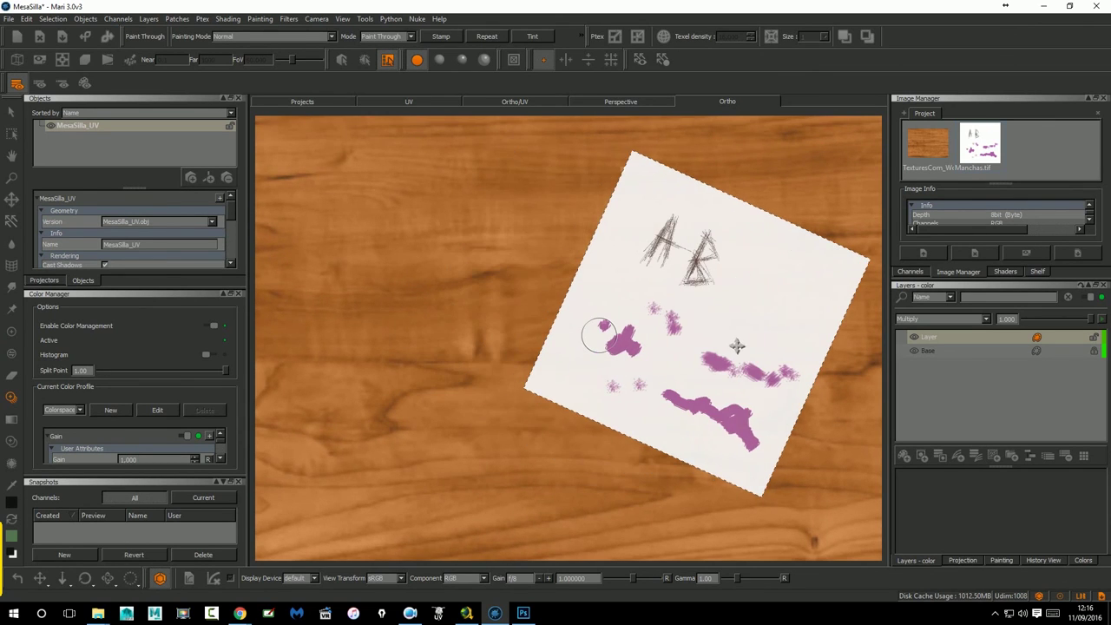
right_click(872, 317)
click(703, 319)
right_drag(716, 321, 849, 335)
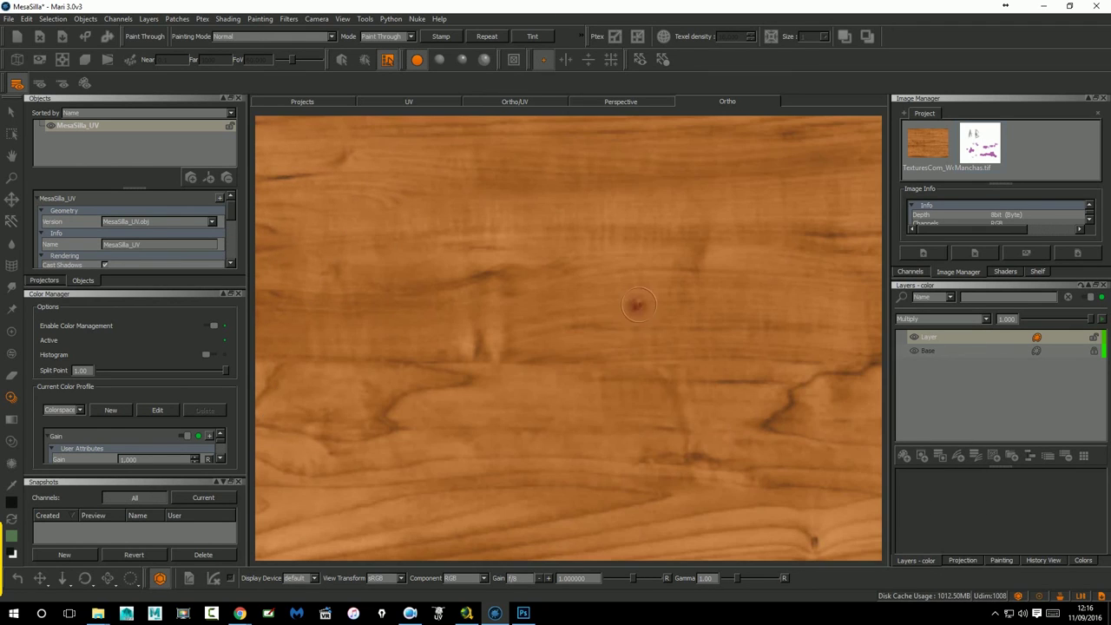
Paint dark-red stain marks toward the board's edge, then zoom out to view the desk.
key(BackSpace)
mouse_move(630, 336)
mouse_down()
mouse_move(631, 308)
mouse_move(653, 354)
mouse_up()
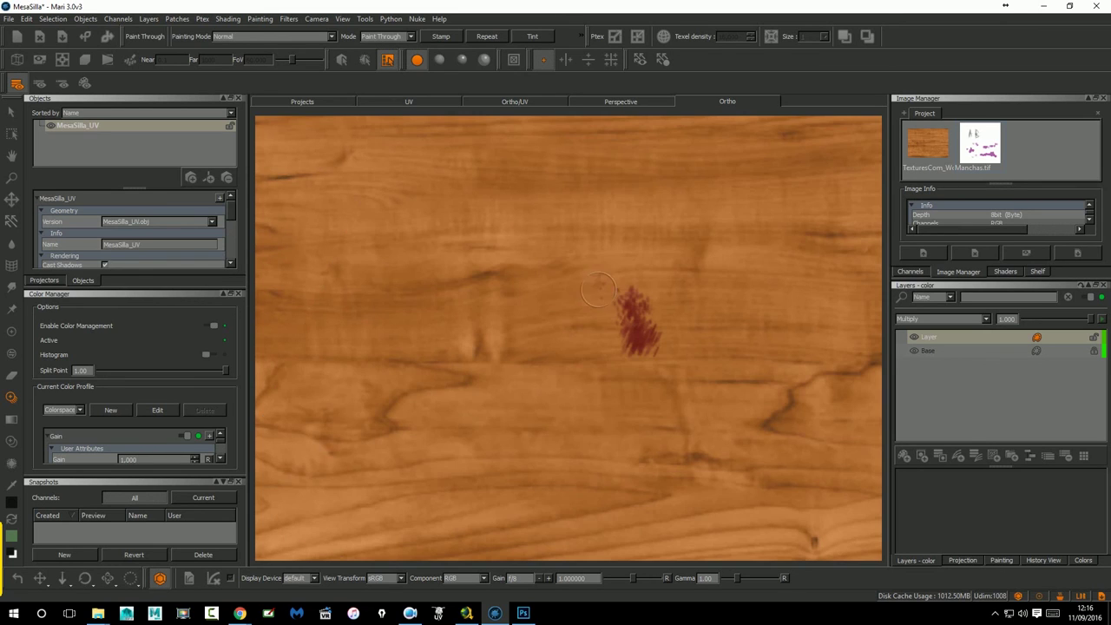
drag(603, 278, 571, 290)
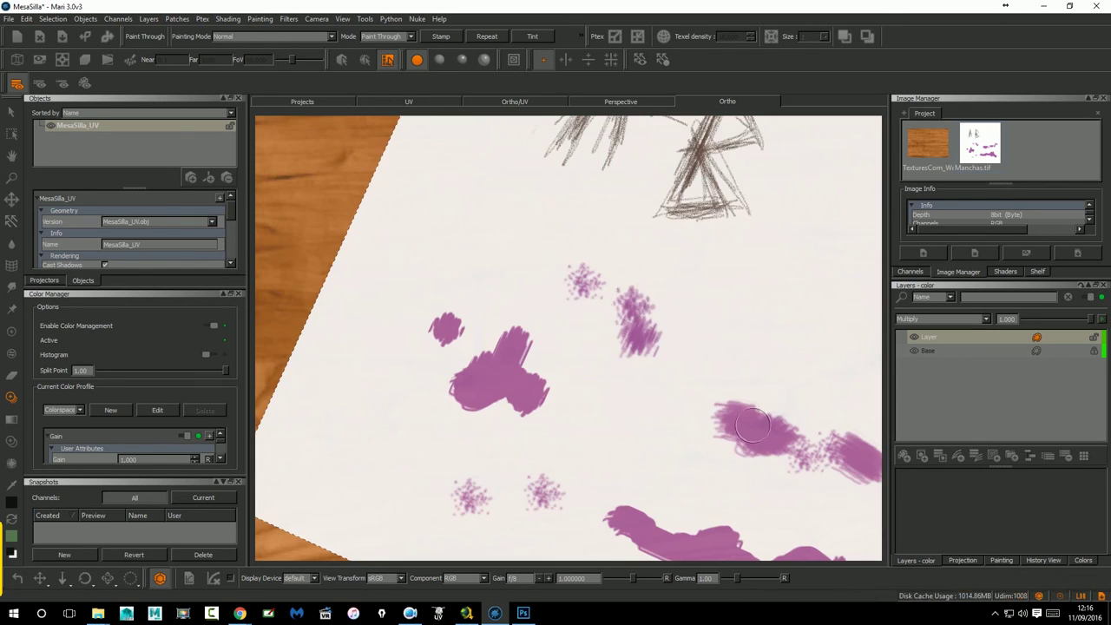
mouse_move(719, 416)
middle_down()
mouse_move(602, 301)
mouse_move(377, 400)
middle_up()
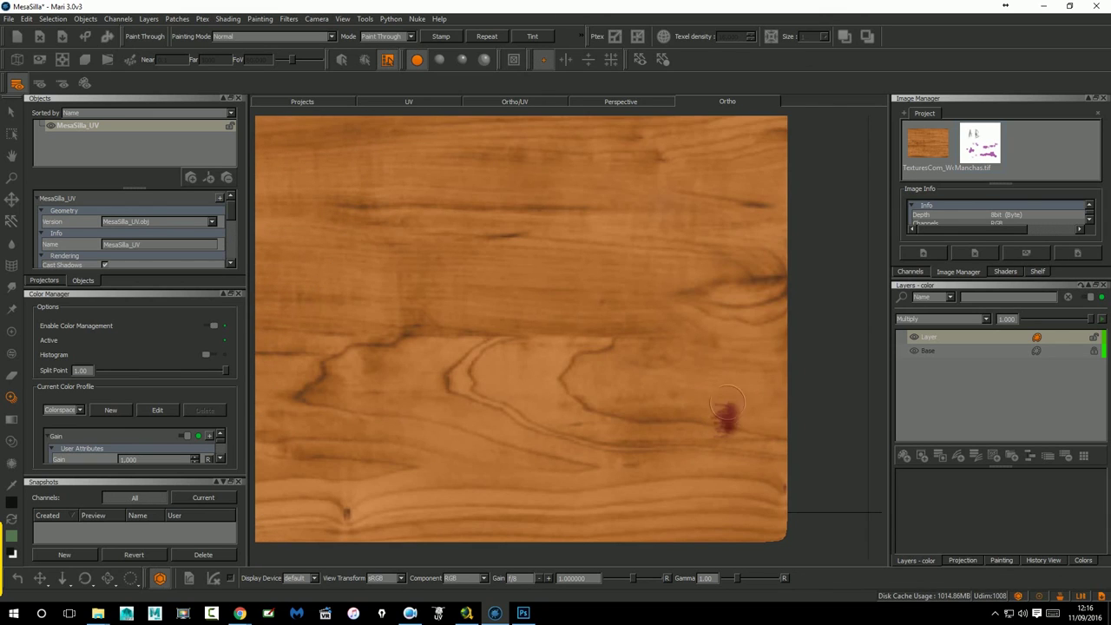
drag(736, 424, 750, 448)
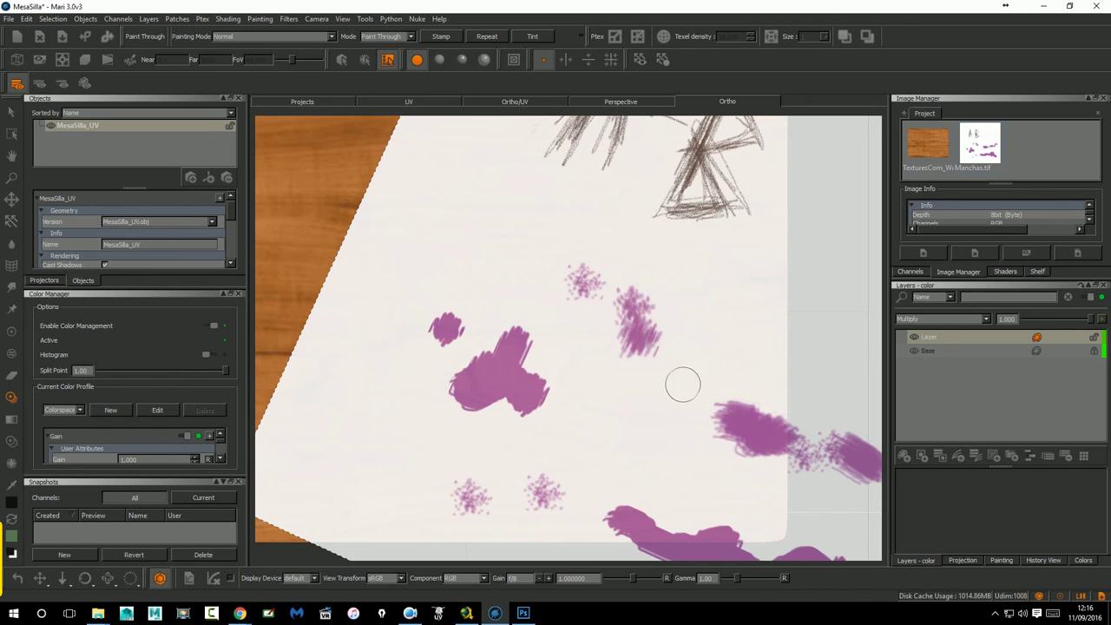
scroll(682, 384, down, 5)
mouse_move(520, 396)
alt+mouse_down()
mouse_move(503, 332)
mouse_move(404, 442)
mouse_move(449, 439)
mouse_move(471, 422)
alt+mouse_up()
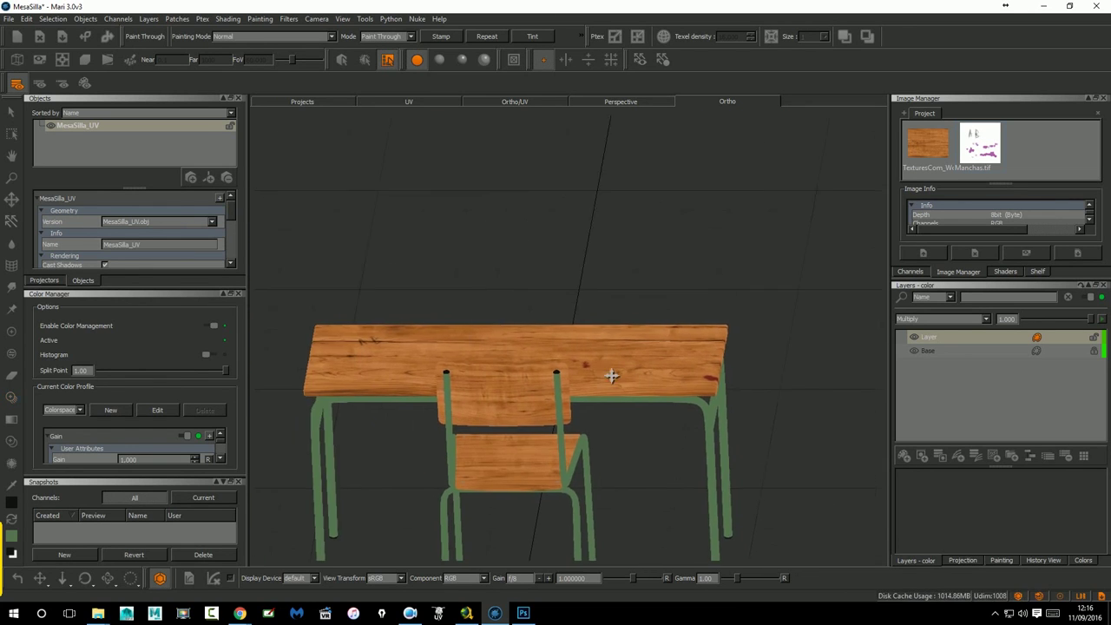
mouse_move(372, 427)
alt+mouse_down()
mouse_move(527, 439)
mouse_move(488, 352)
mouse_move(441, 387)
mouse_move(425, 379)
mouse_move(447, 387)
mouse_move(434, 392)
alt+mouse_up()
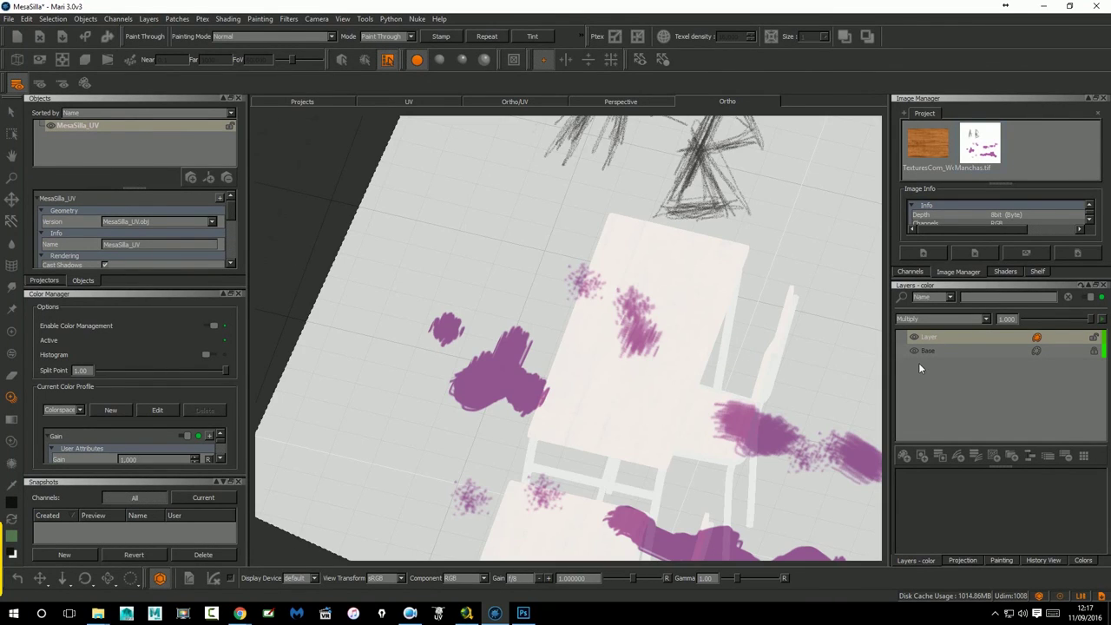
click(11, 113)
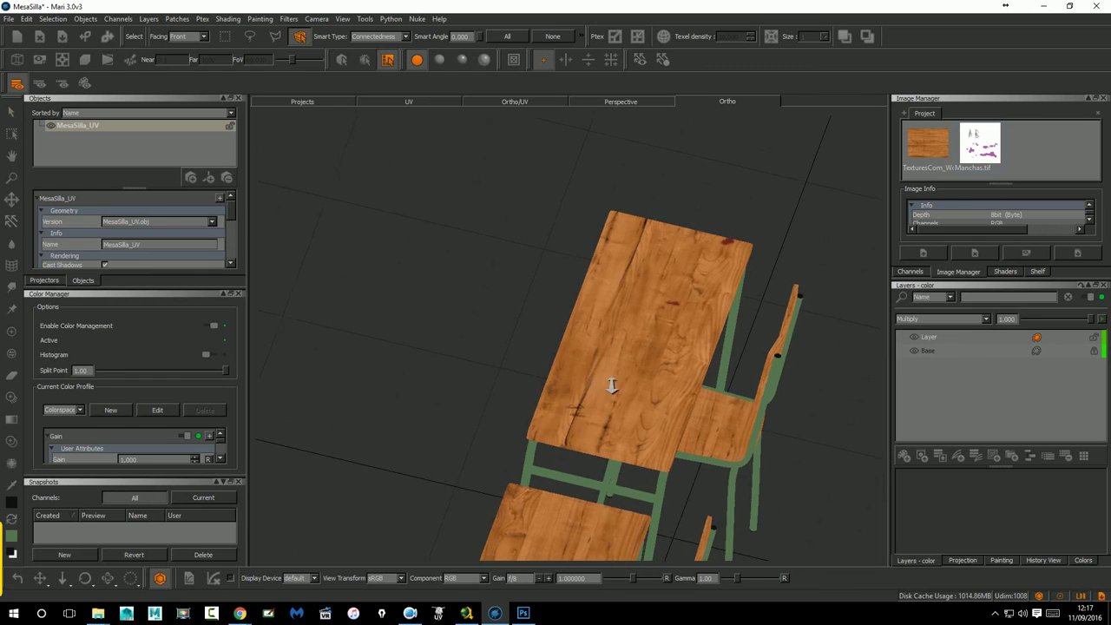
Raise the stain layer's opacity to 1.000 and orbit to a front view of desk and chair.
scroll(610, 384, up, 3)
scroll(627, 348, up, 3)
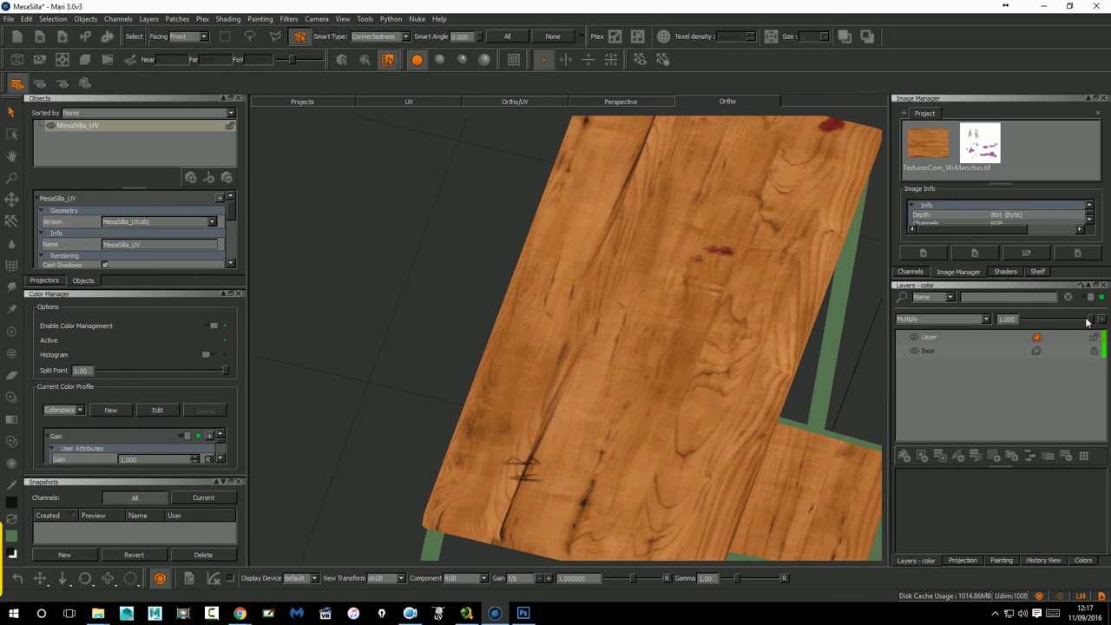
drag(1047, 320, 1099, 320)
mouse_move(725, 411)
middle_down()
mouse_move(617, 405)
mouse_move(784, 350)
mouse_move(754, 316)
middle_up()
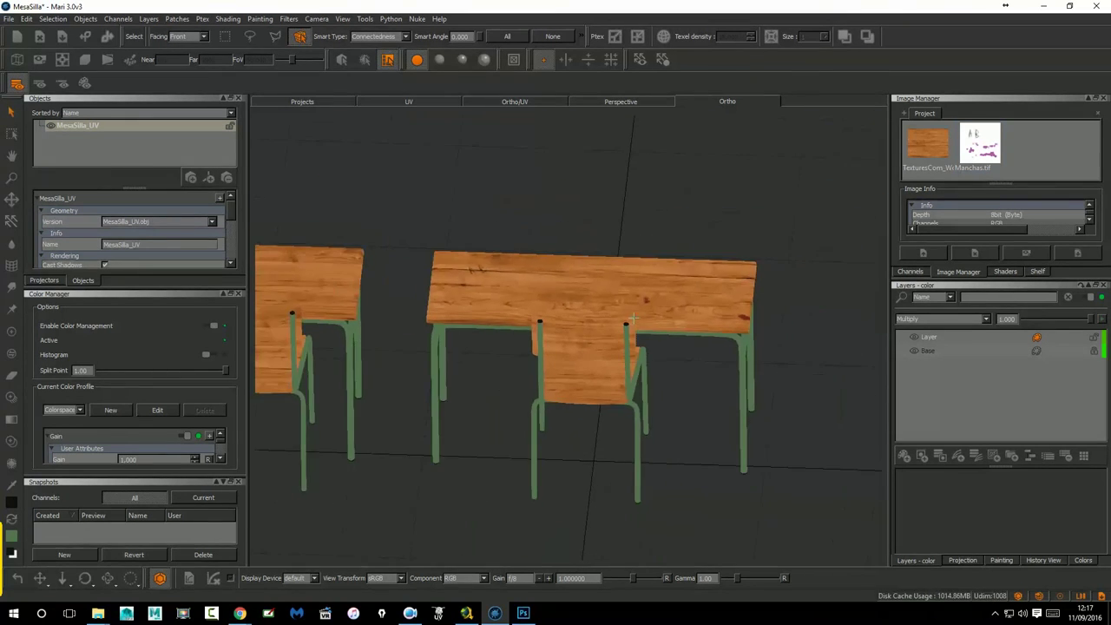